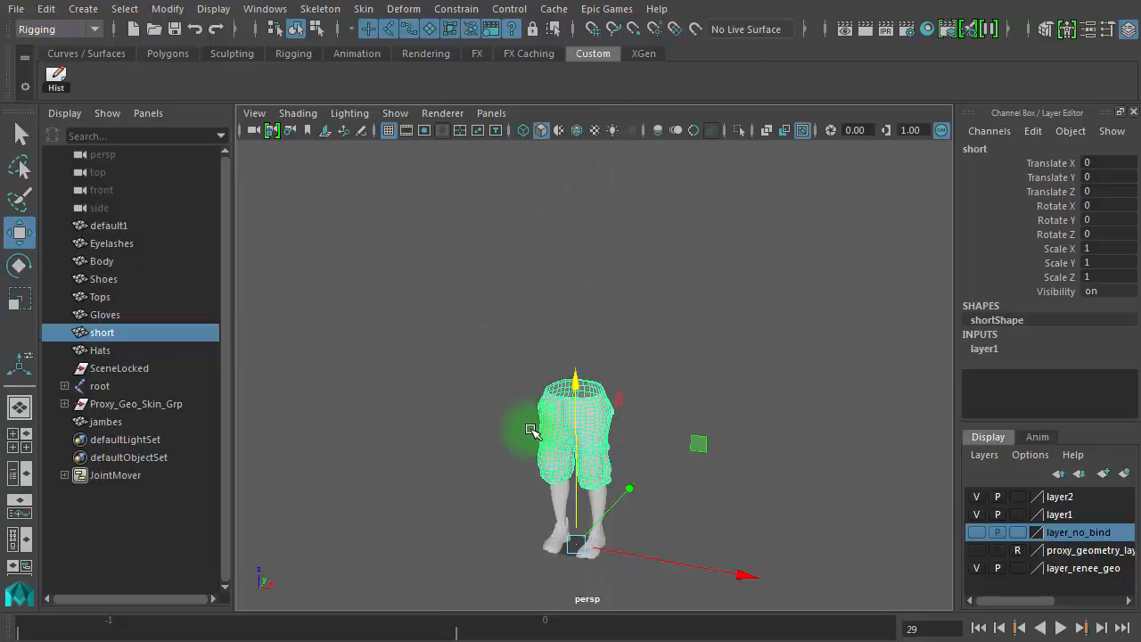
# Examine the shorts mesh and the legs beneath it, selecting and deselecting the shorts to tell the separate geometry apart
pyautogui.keyDown('alt'); pyautogui.moveTo(591, 445); pyautogui.dragTo(785, 437, button='right'); pyautogui.keyUp('alt')
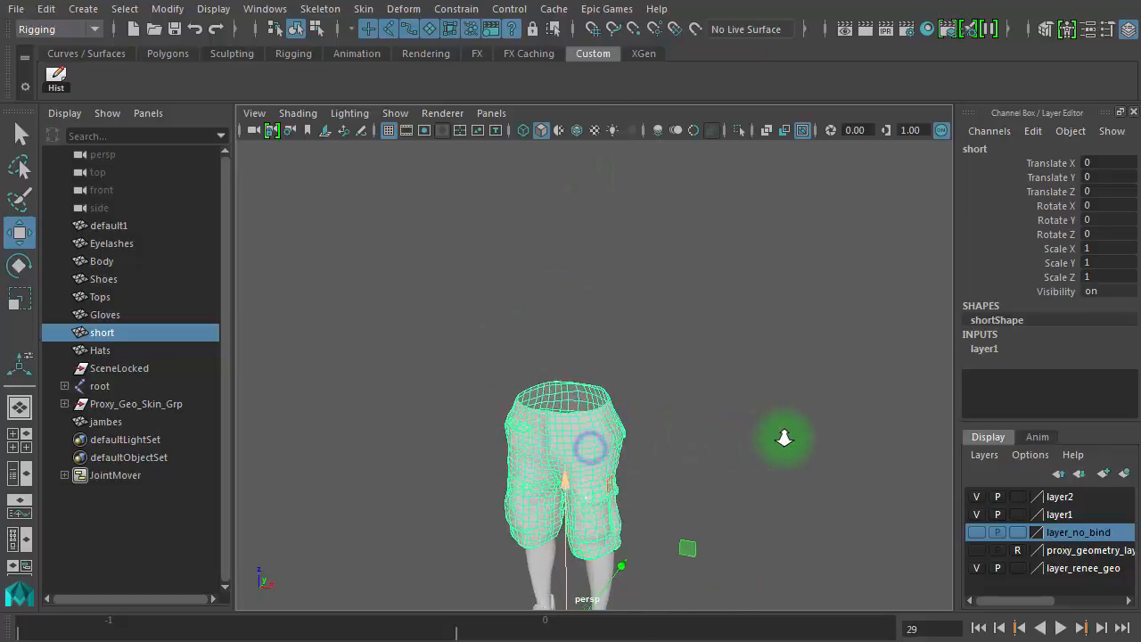
pyautogui.keyDown('alt'); pyautogui.moveTo(747, 450); pyautogui.dragTo(762, 300, button='middle'); pyautogui.keyUp('alt')
pyautogui.keyDown('alt'); pyautogui.moveTo(761, 298); pyautogui.dragTo(502, 298, button='right'); pyautogui.keyUp('alt')
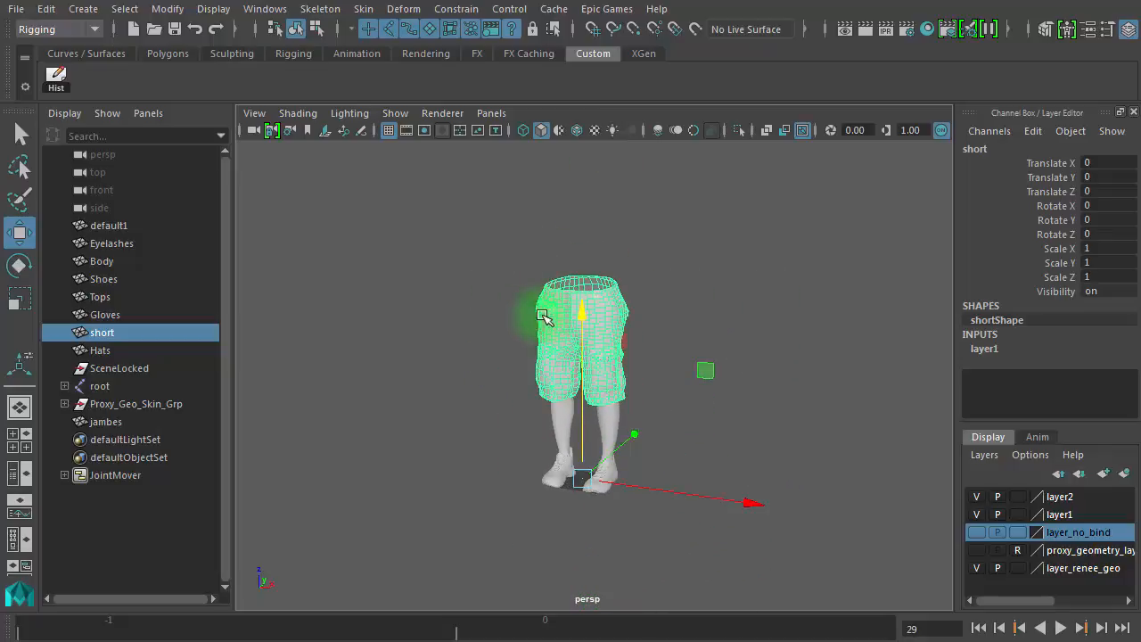
pyautogui.keyDown('alt'); pyautogui.moveTo(617, 404); pyautogui.dragTo(766, 407, button='right'); pyautogui.keyUp('alt')
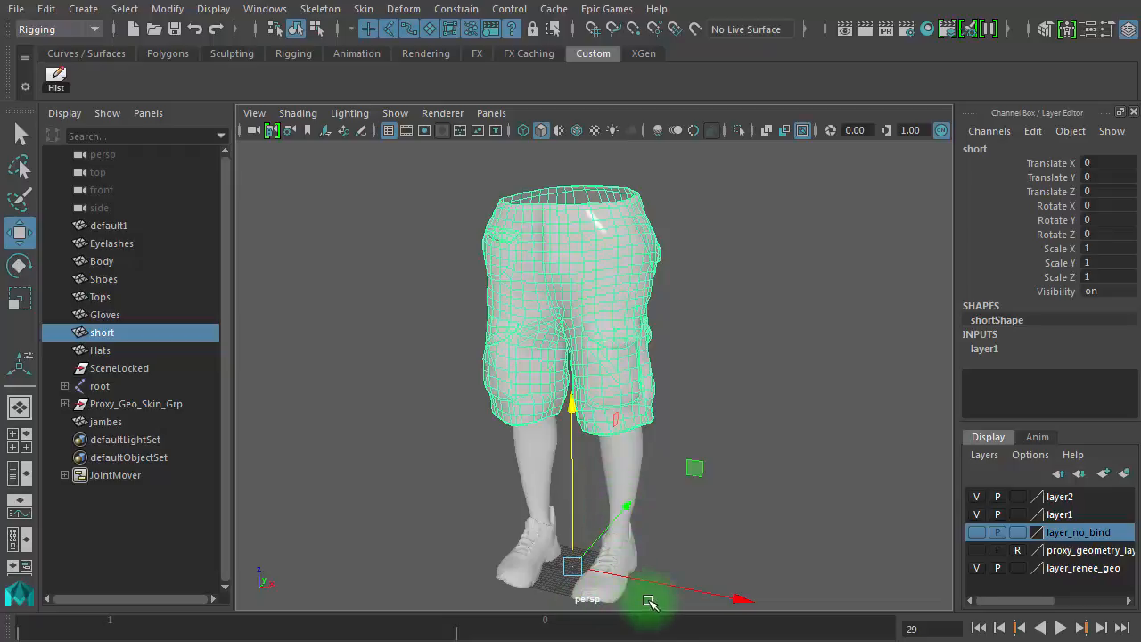
pyautogui.click(708, 372)
pyautogui.click(615, 352)
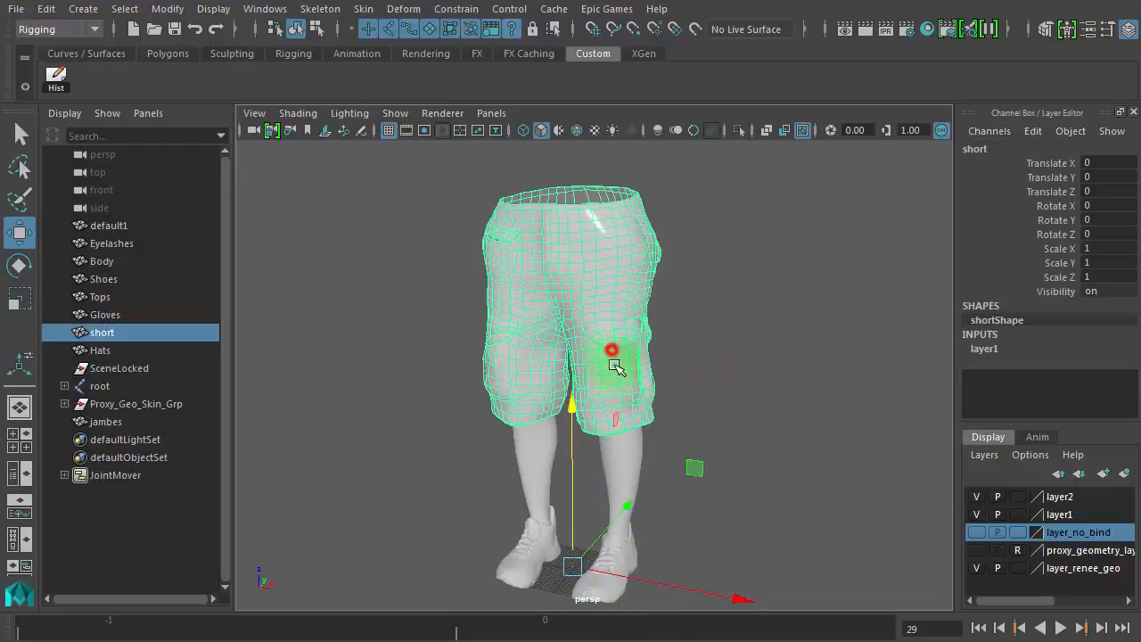
pyautogui.click(785, 452)
pyautogui.click(605, 459)
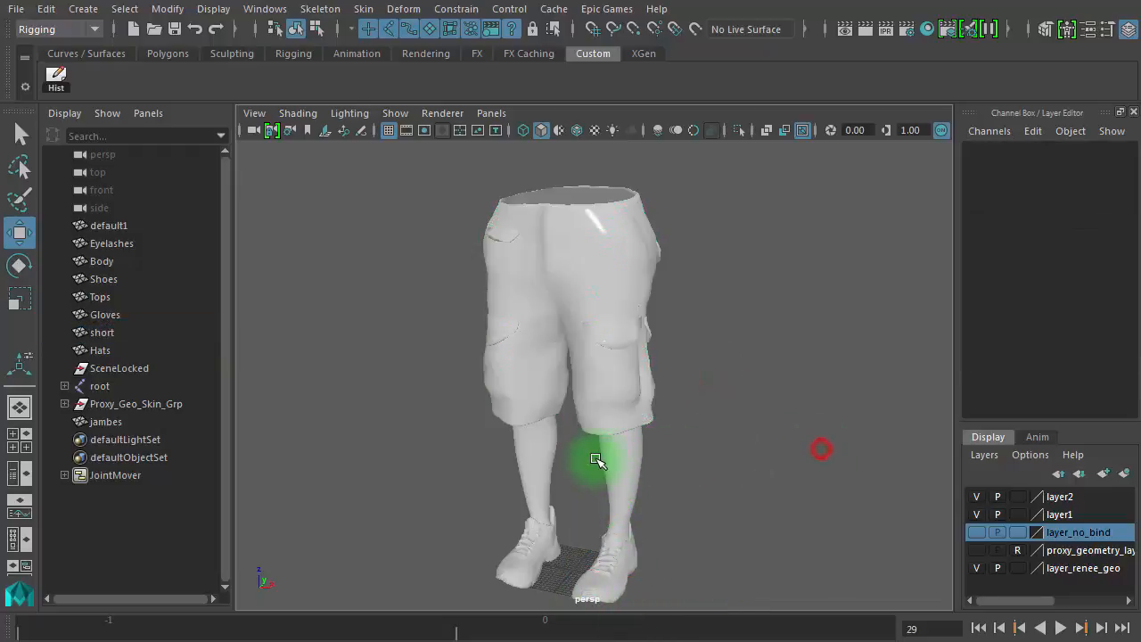
pyautogui.click(809, 496)
pyautogui.click(621, 280)
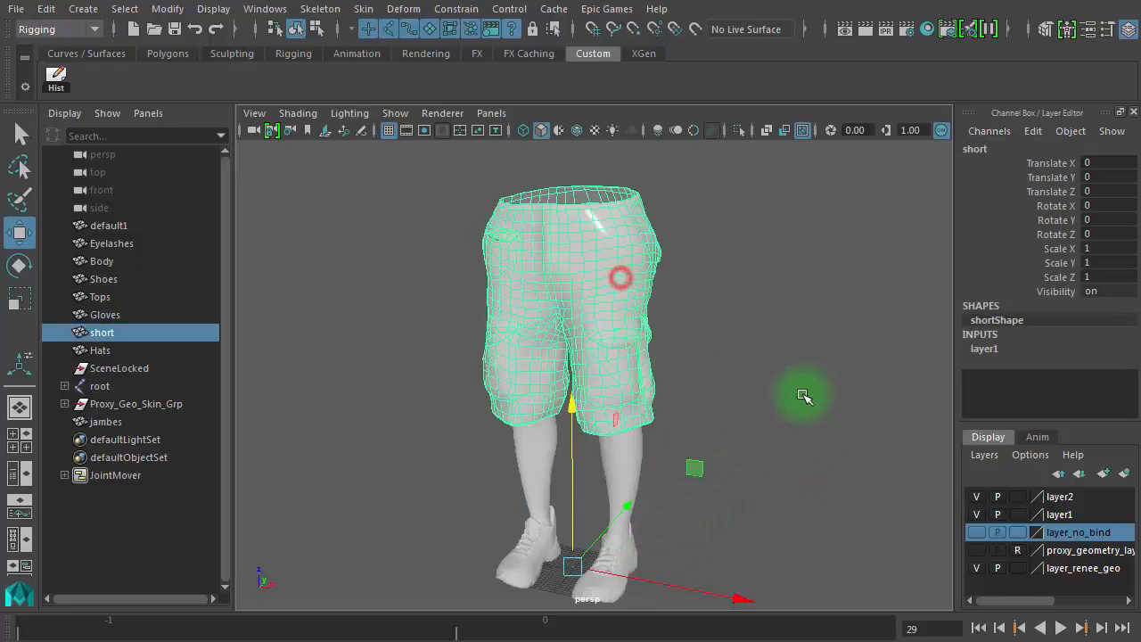
pyautogui.click(809, 395)
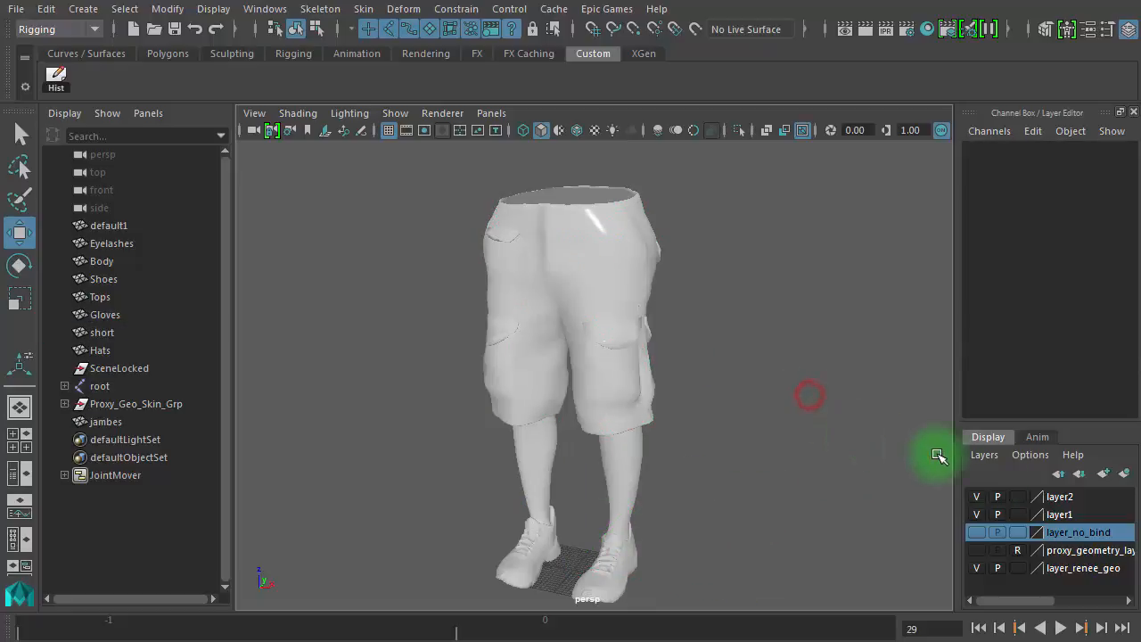
# Hide the layer_renee_geo and layer2 display layers to isolate the shorts, keeping layer1 visible
pyautogui.click(976, 568)
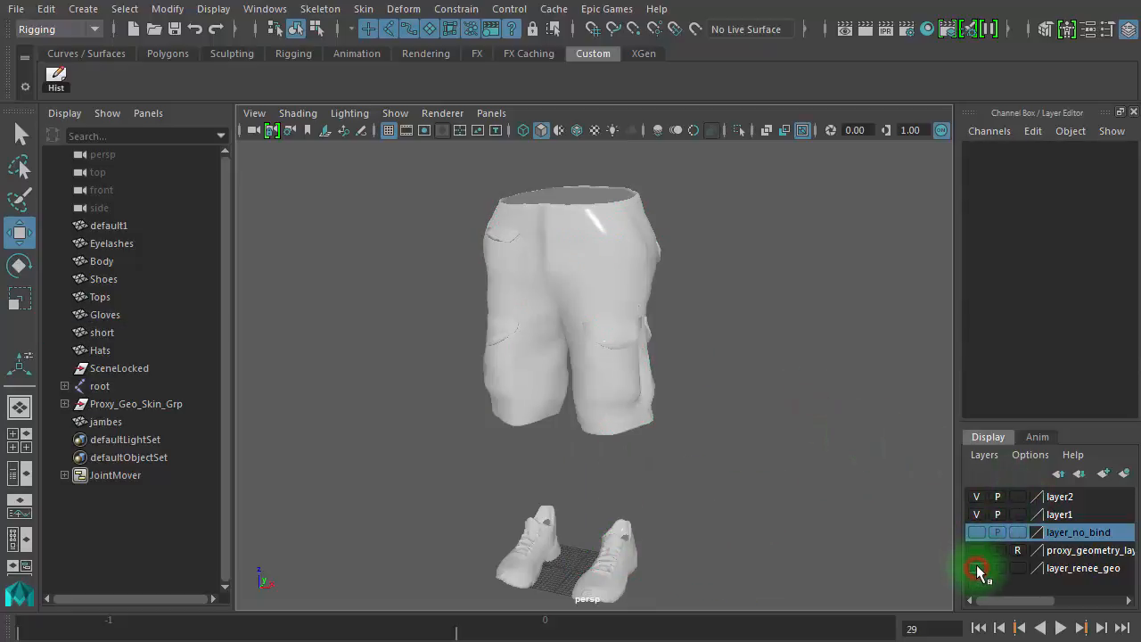
pyautogui.click(977, 516)
pyautogui.click(977, 515)
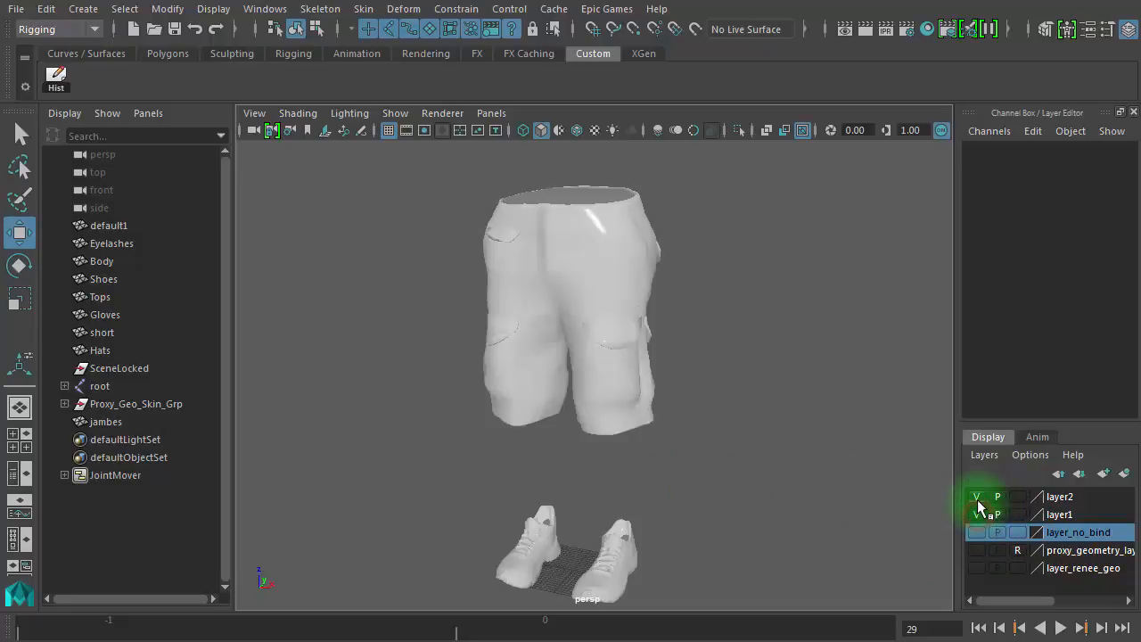
pyautogui.click(976, 497)
pyautogui.keyDown('alt'); pyautogui.moveTo(683, 413); pyautogui.dragTo(555, 387, button='right'); pyautogui.keyUp('alt')
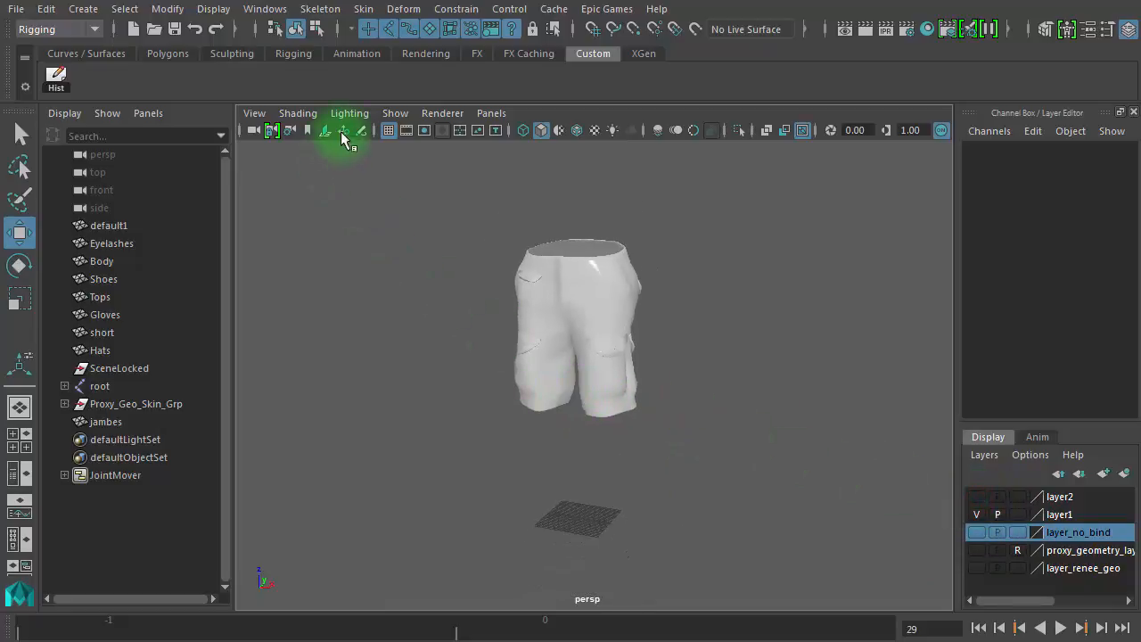
# Show all object types in the perspective view and frame the skeleton together with the shorts from the front
pyautogui.click(396, 117)
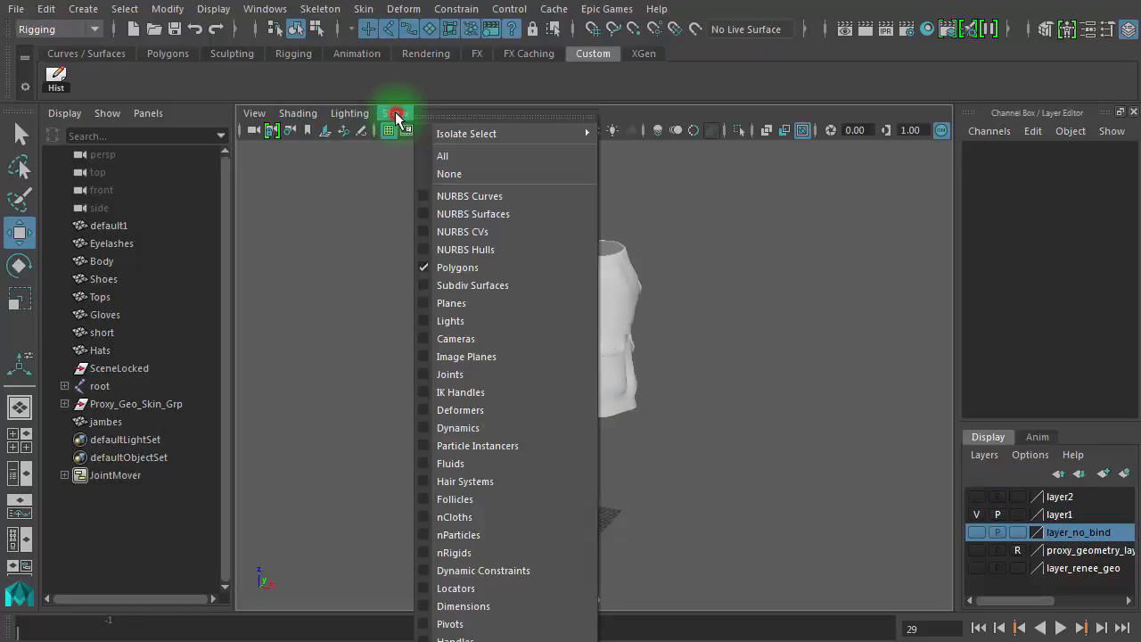
pyautogui.click(461, 158)
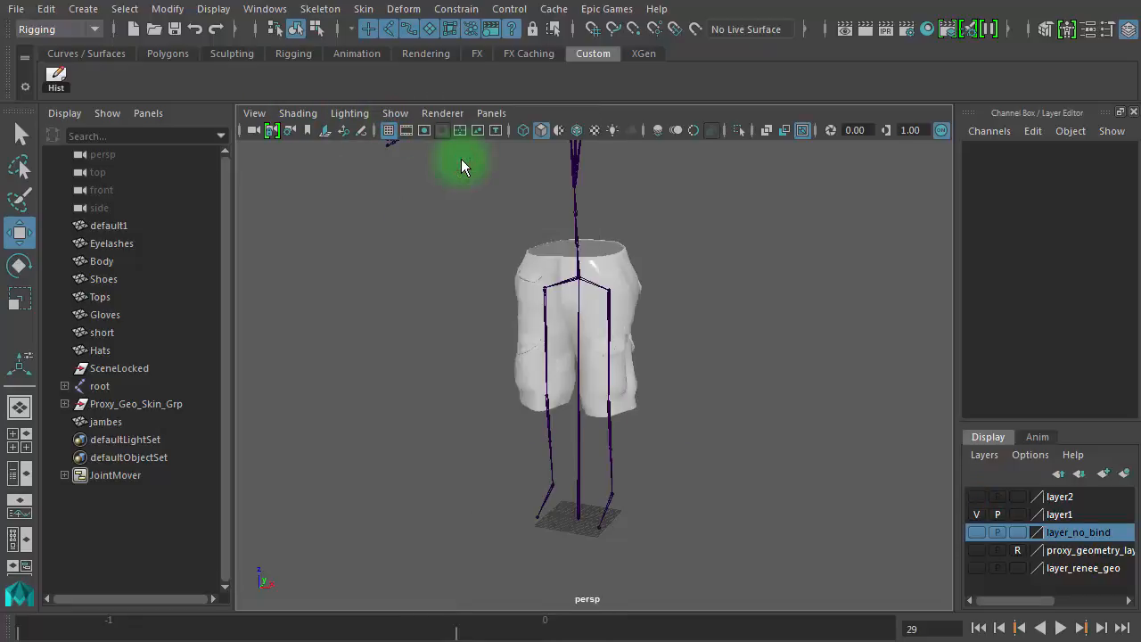
pyautogui.keyDown('alt'); pyautogui.moveTo(694, 337); pyautogui.dragTo(747, 306); pyautogui.keyUp('alt')
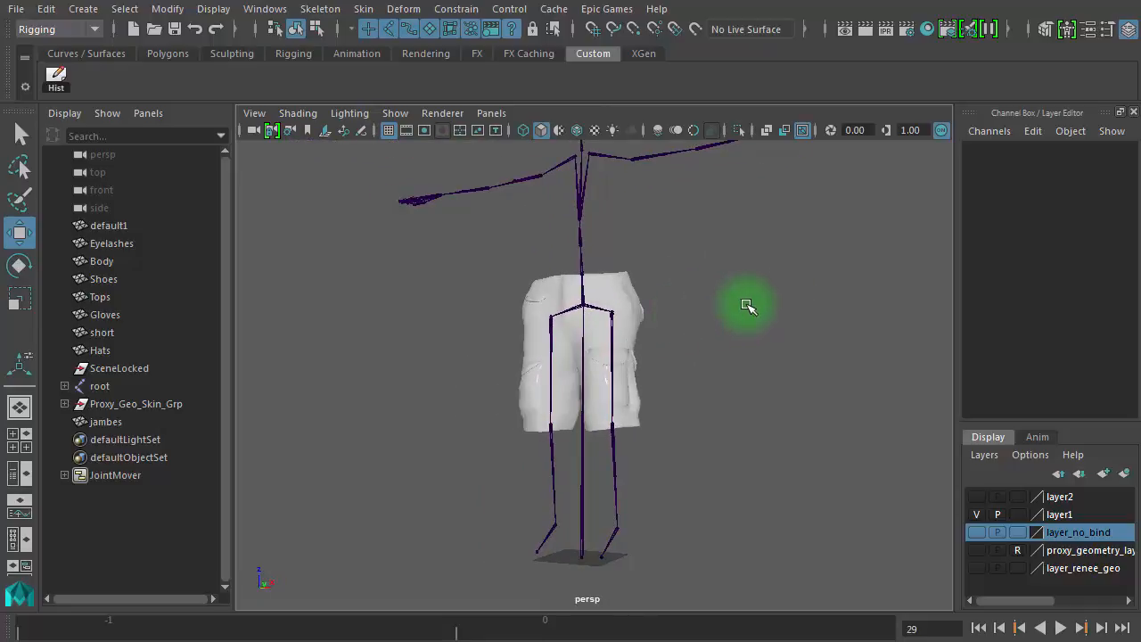
pyautogui.keyDown('alt'); pyautogui.moveTo(733, 306); pyautogui.dragTo(828, 321, button='right'); pyautogui.keyUp('alt')
pyautogui.keyDown('alt'); pyautogui.moveTo(760, 314); pyautogui.dragTo(756, 446, button='middle'); pyautogui.keyUp('alt')
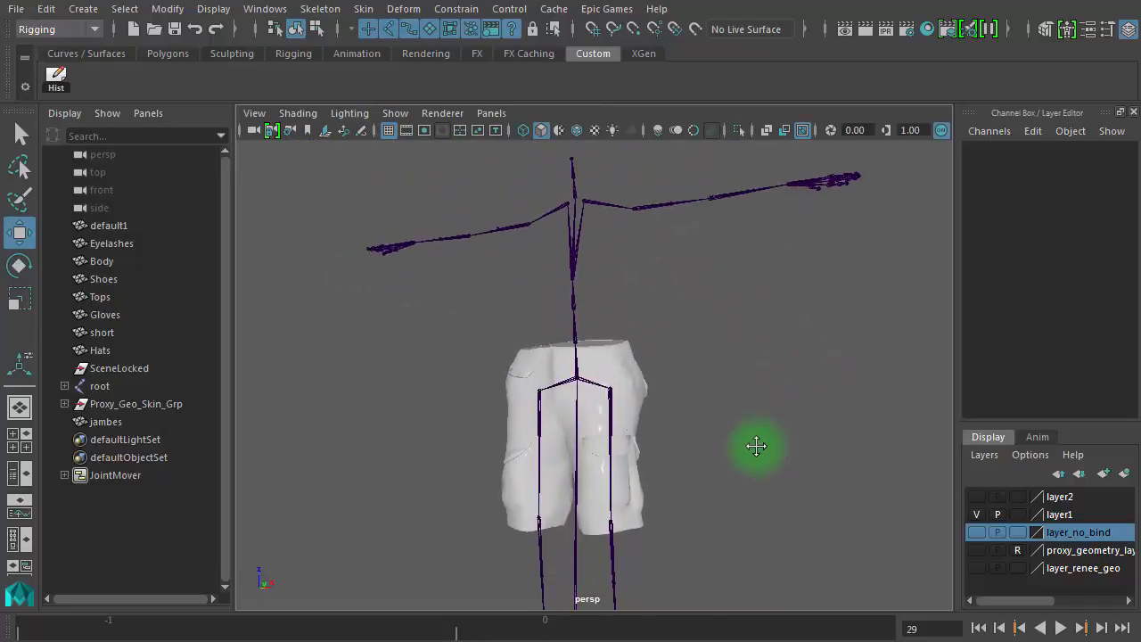
pyautogui.keyDown('alt'); pyautogui.moveTo(755, 446); pyautogui.dragTo(660, 367); pyautogui.keyUp('alt')
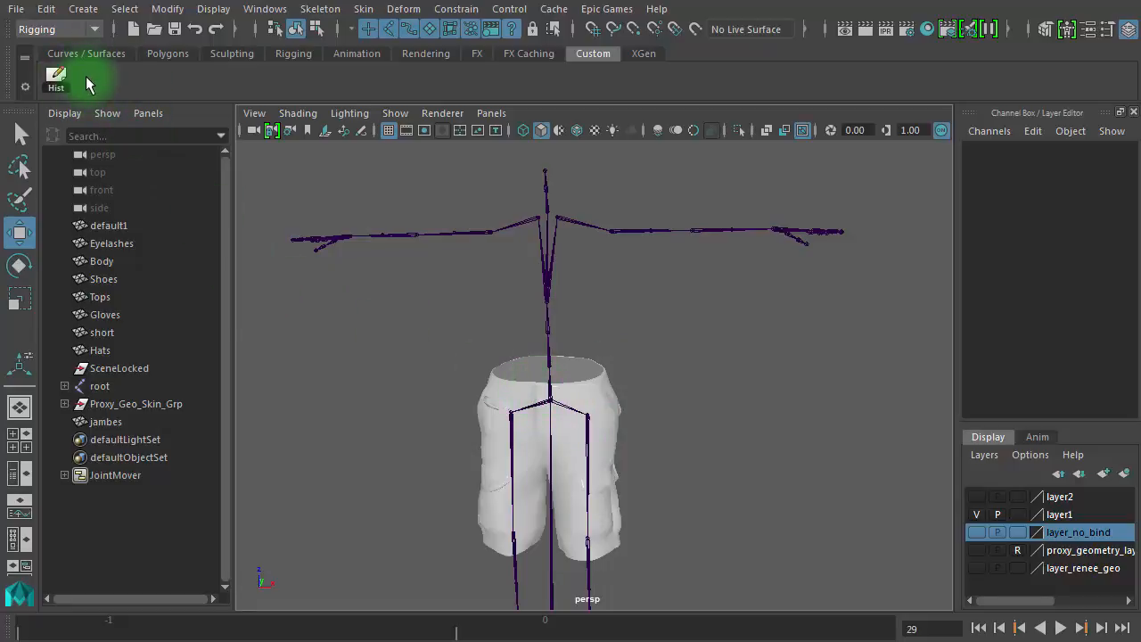
# Look over the skinning commands and delete the Bind Skin shortcut from the Custom shelf
pyautogui.click(363, 10)
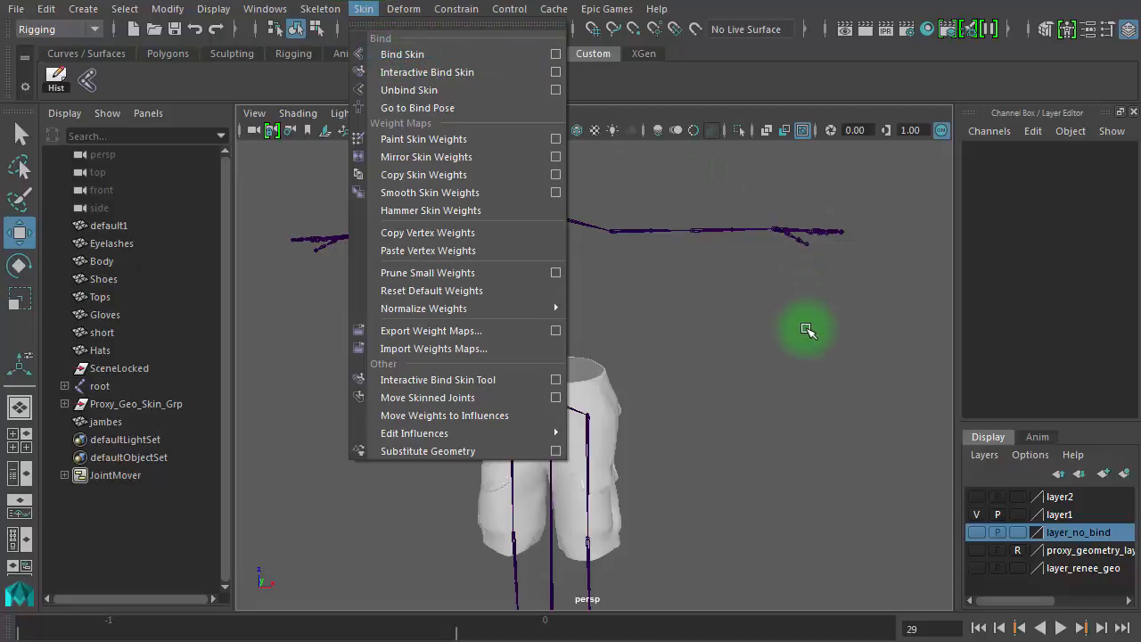
pyautogui.click(805, 332)
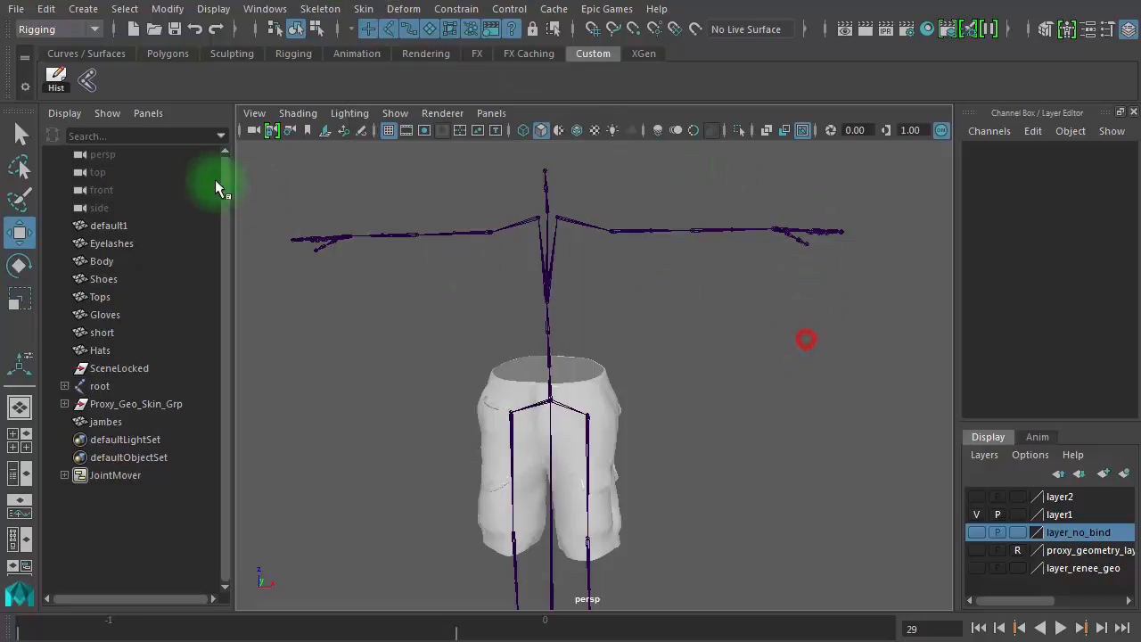
pyautogui.rightClick(87, 81)
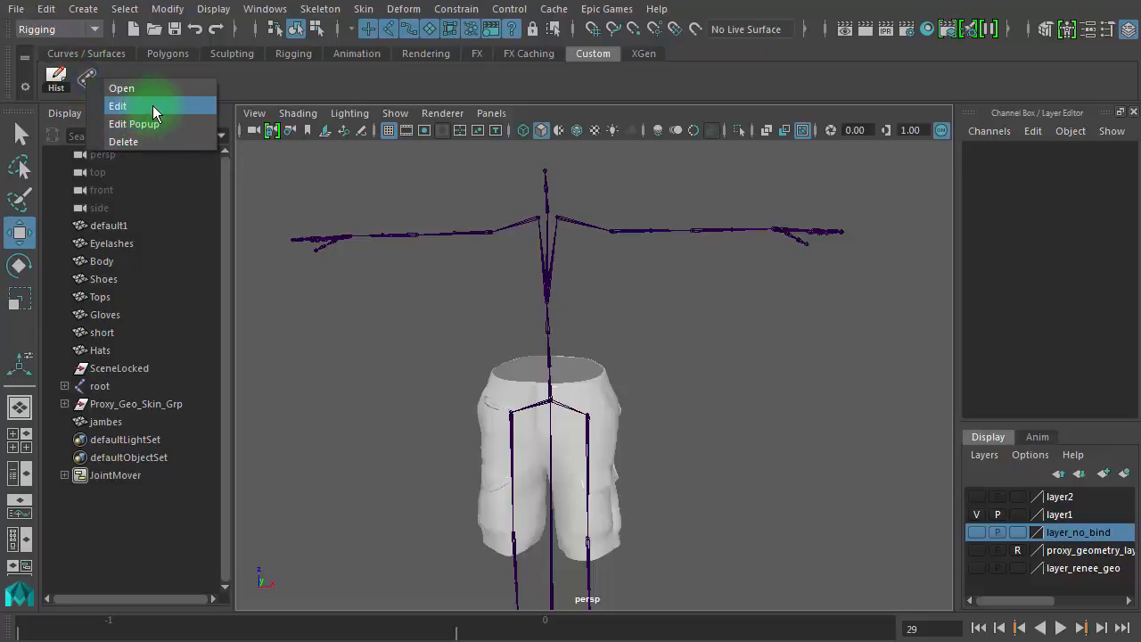
pyautogui.click(139, 140)
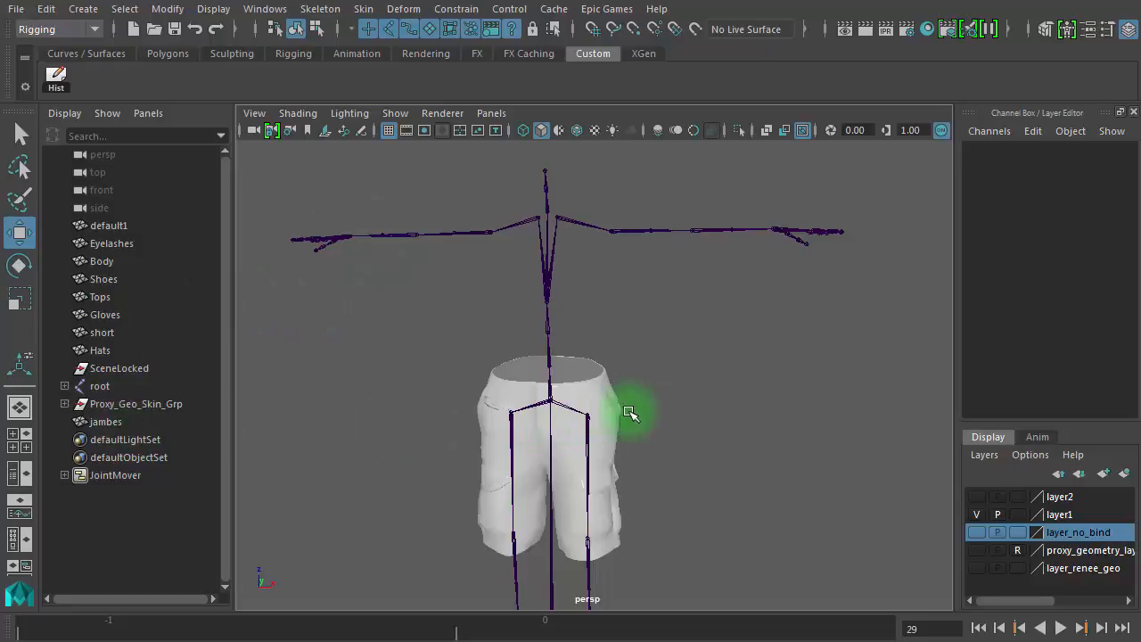
# Examine how the pelvis, lower spine and thigh joints sit inside the shorts mesh from several distances and angles
pyautogui.keyDown('alt'); pyautogui.moveTo(580, 407); pyautogui.dragTo(841, 415, button='right'); pyautogui.keyUp('alt')
pyautogui.keyDown('alt'); pyautogui.moveTo(743, 348); pyautogui.dragTo(754, 159, button='middle'); pyautogui.keyUp('alt')
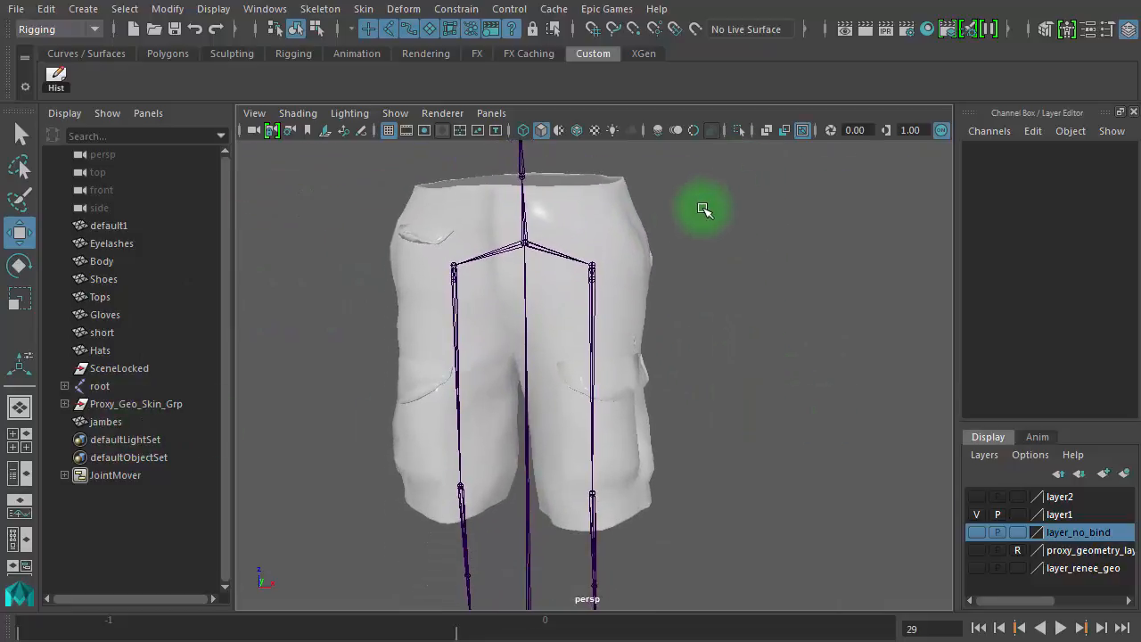
pyautogui.keyDown('alt'); pyautogui.moveTo(703, 208); pyautogui.dragTo(632, 247); pyautogui.keyUp('alt')
pyautogui.keyDown('alt'); pyautogui.moveTo(739, 272); pyautogui.dragTo(730, 422, button='middle'); pyautogui.keyUp('alt')
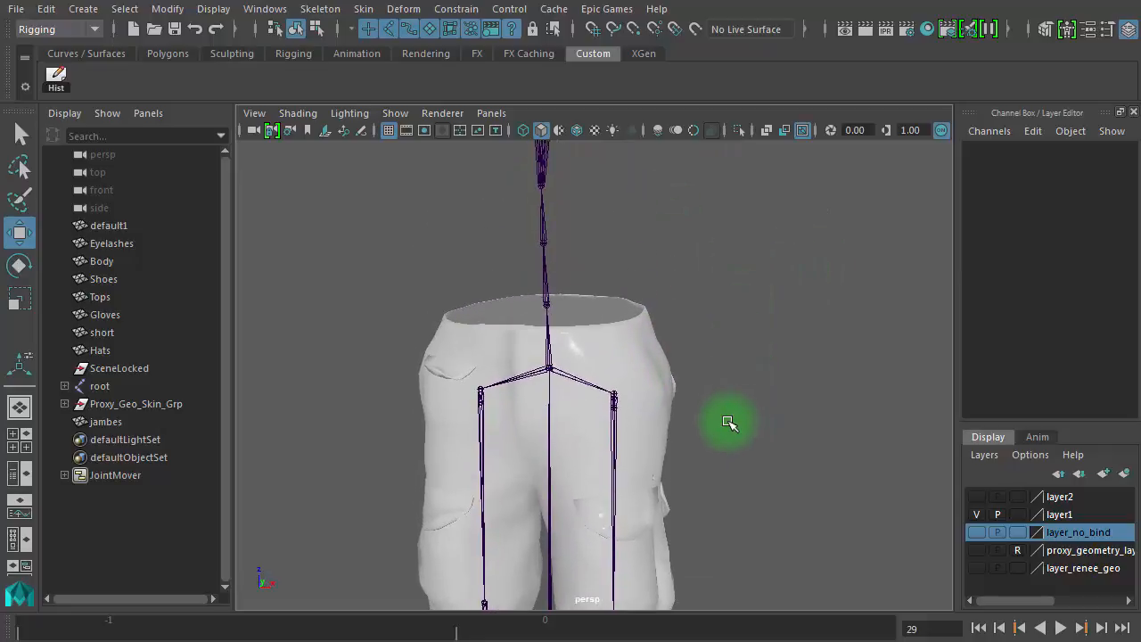
pyautogui.keyDown('alt'); pyautogui.moveTo(729, 422); pyautogui.dragTo(711, 369); pyautogui.keyUp('alt')
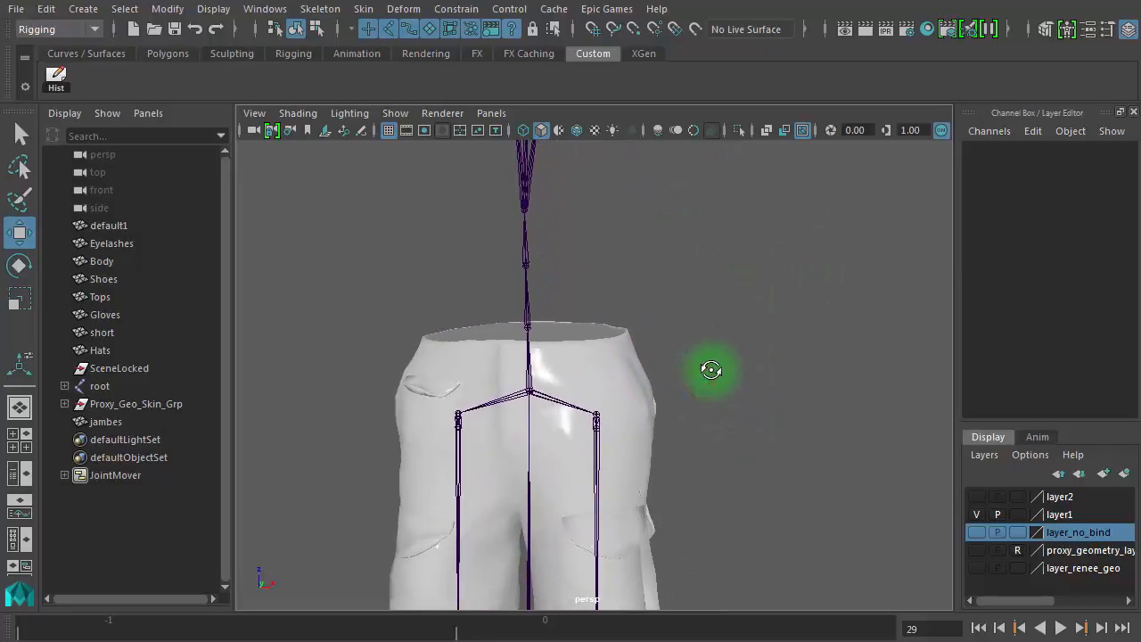
pyautogui.click(515, 397)
pyautogui.click(769, 438)
pyautogui.keyDown('alt'); pyautogui.moveTo(819, 445); pyautogui.dragTo(531, 397, button='right'); pyautogui.keyUp('alt')
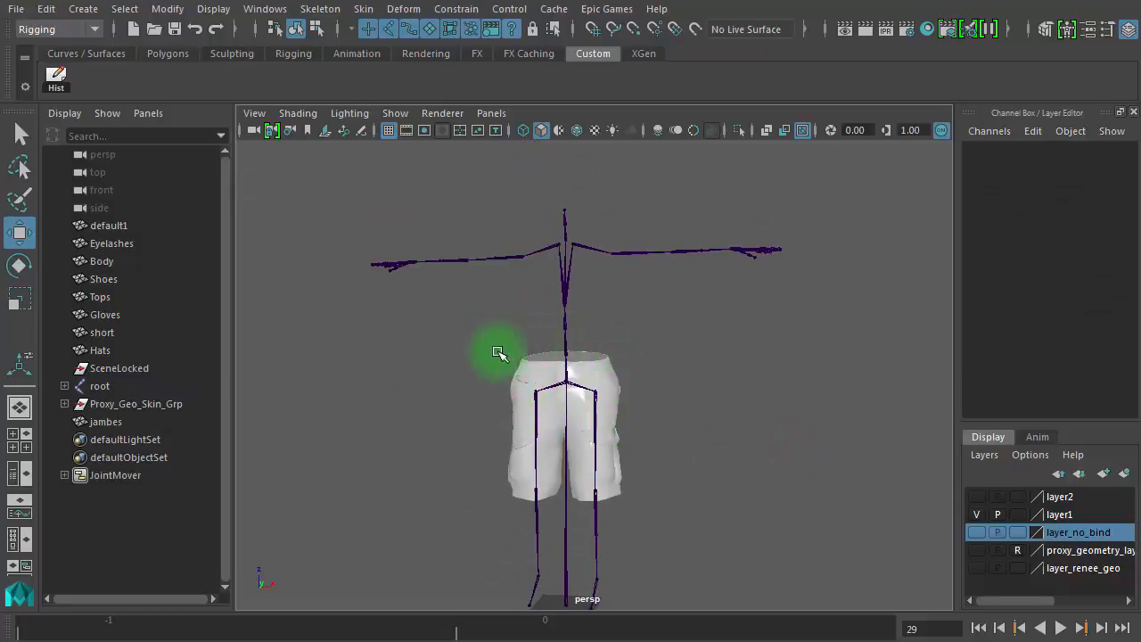
pyautogui.keyDown('alt'); pyautogui.moveTo(606, 381); pyautogui.dragTo(935, 395, button='right'); pyautogui.keyUp('alt')
# Switch the shorts to face selection and select the faces around the waist and pelvis joint, then clear the selection
pyautogui.click(593, 358)
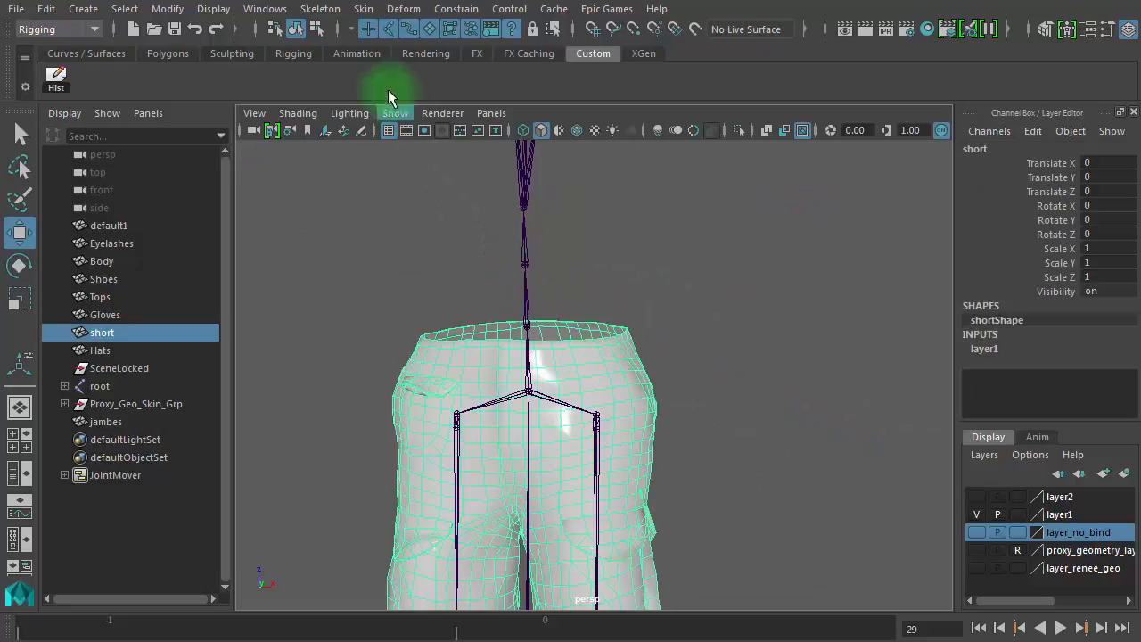
pyautogui.rightClick(591, 376)
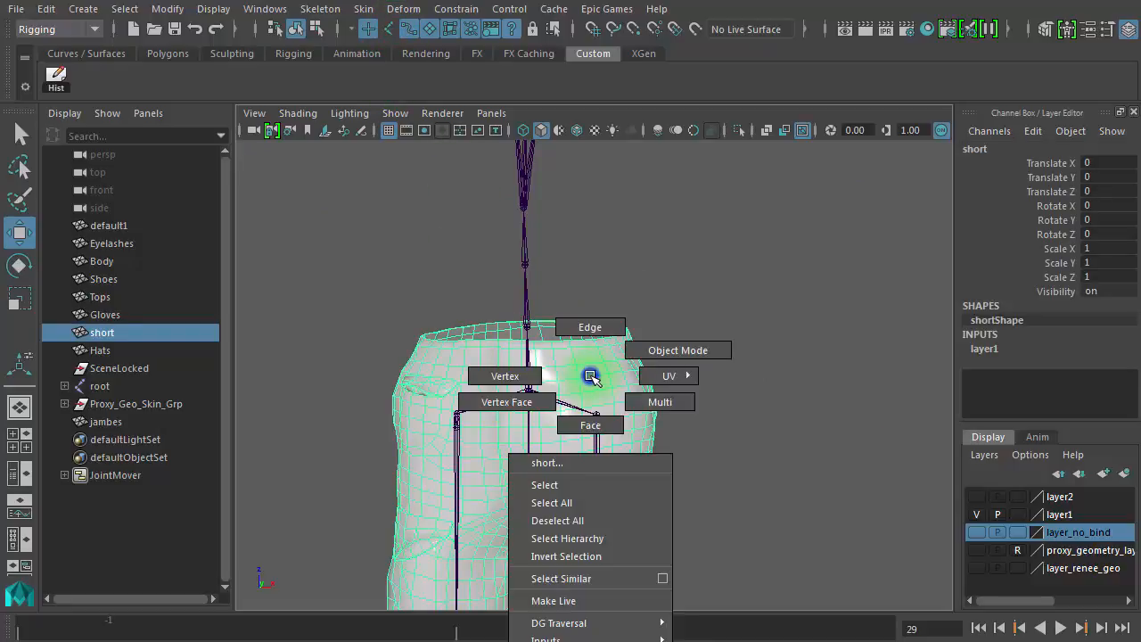
pyautogui.click(589, 428)
pyautogui.scroll(-5, 683, 423)
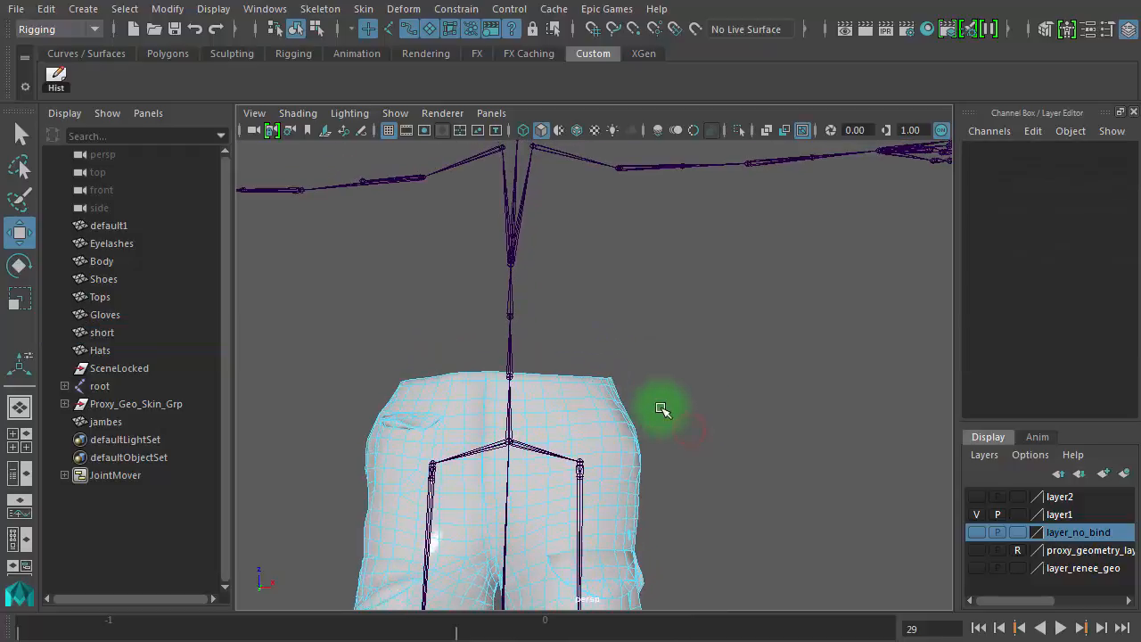
pyautogui.scroll(-1, 641, 401)
pyautogui.moveTo(386, 318); pyautogui.dragTo(565, 437)
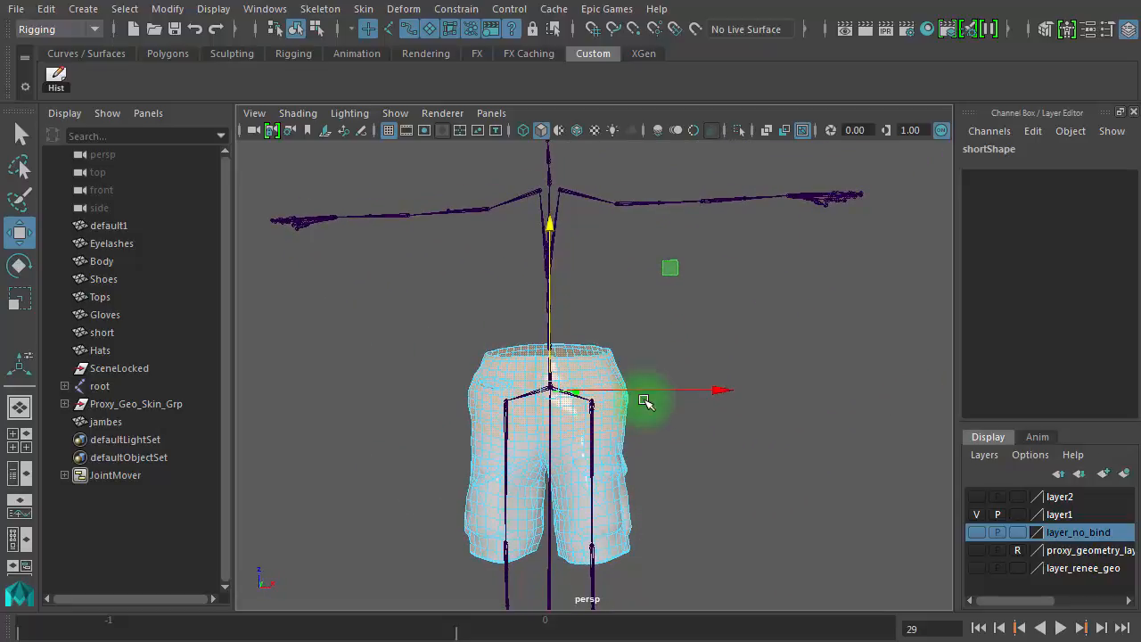
pyautogui.click(712, 449)
# Select the spine_02 joint above the waistband to check which spine joints lie near the shorts, then deselect it
pyautogui.keyDown('alt'); pyautogui.moveTo(571, 407); pyautogui.dragTo(878, 437, button='right'); pyautogui.keyUp('alt')
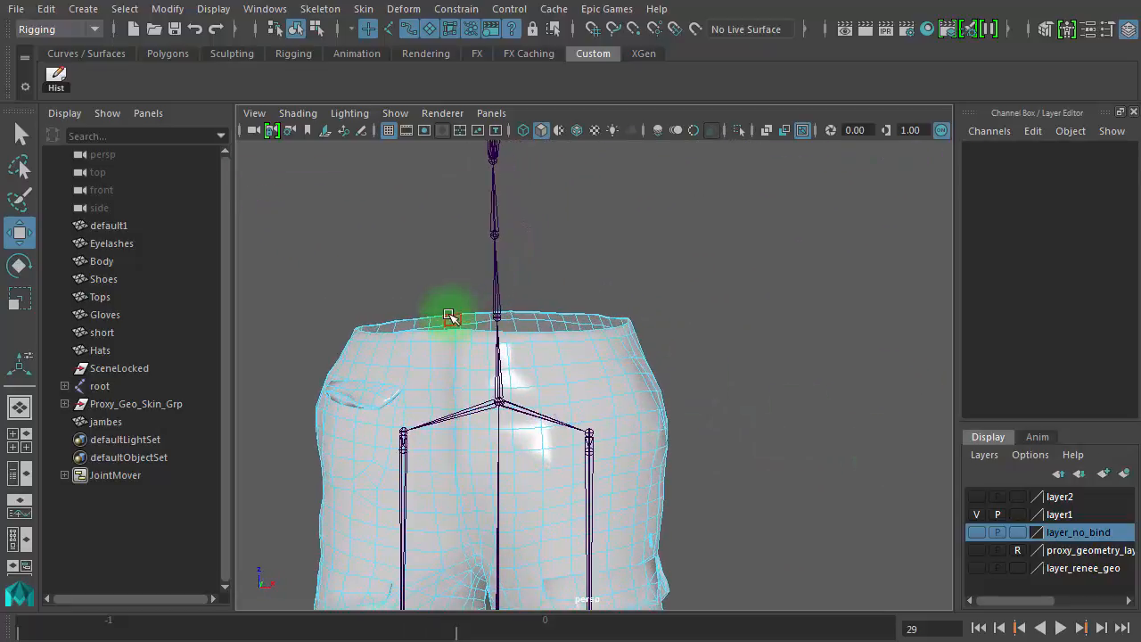
pyautogui.click(494, 312)
pyautogui.moveTo(476, 204); pyautogui.dragTo(587, 213)
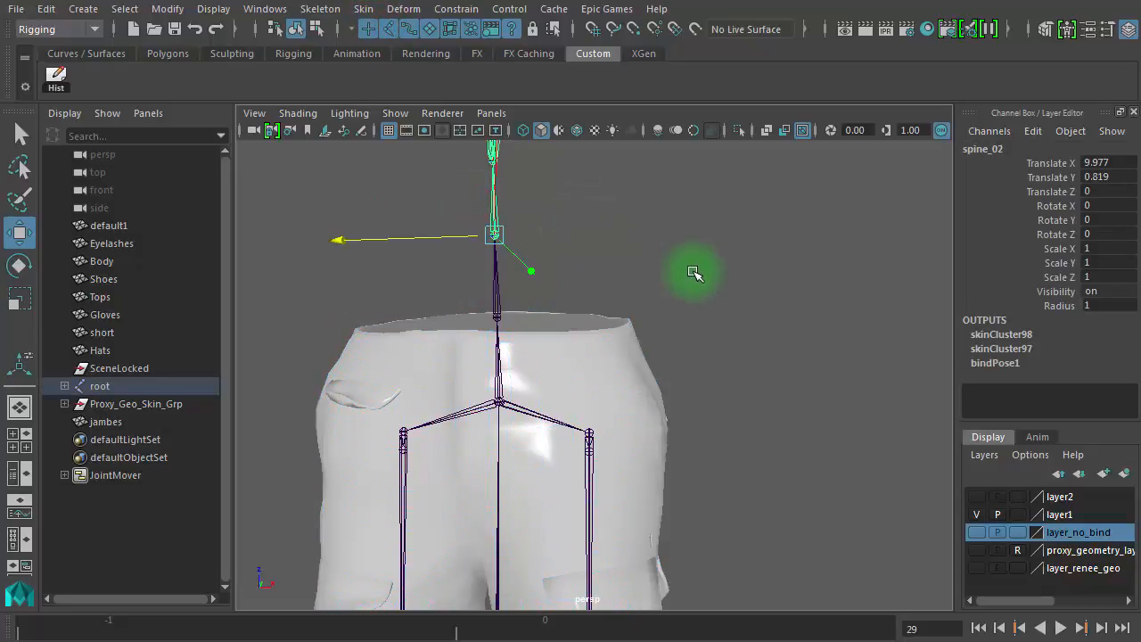
pyautogui.click(708, 273)
# Select the thigh_l joint inside the left leg of the shorts to inspect it, then clear the selection
pyautogui.keyDown('alt'); pyautogui.moveTo(775, 427); pyautogui.dragTo(683, 421, button='right'); pyautogui.keyUp('alt')
pyautogui.keyDown('alt'); pyautogui.moveTo(708, 403); pyautogui.dragTo(708, 286, button='middle'); pyautogui.keyUp('alt')
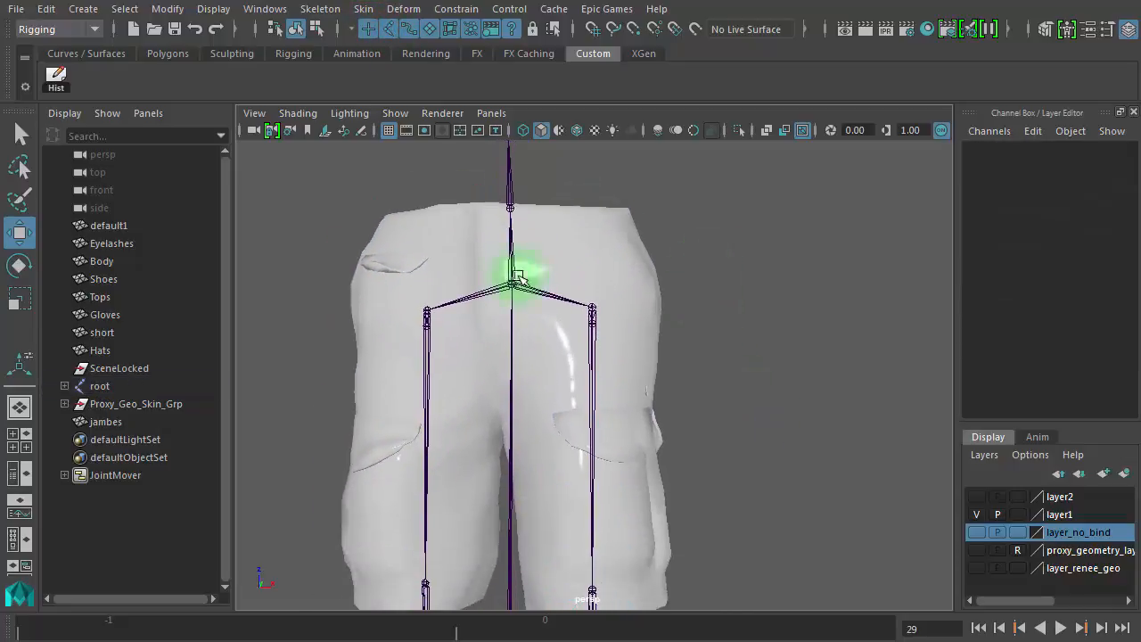
pyautogui.keyDown('alt'); pyautogui.moveTo(522, 277); pyautogui.dragTo(1011, 303, button='right'); pyautogui.keyUp('alt')
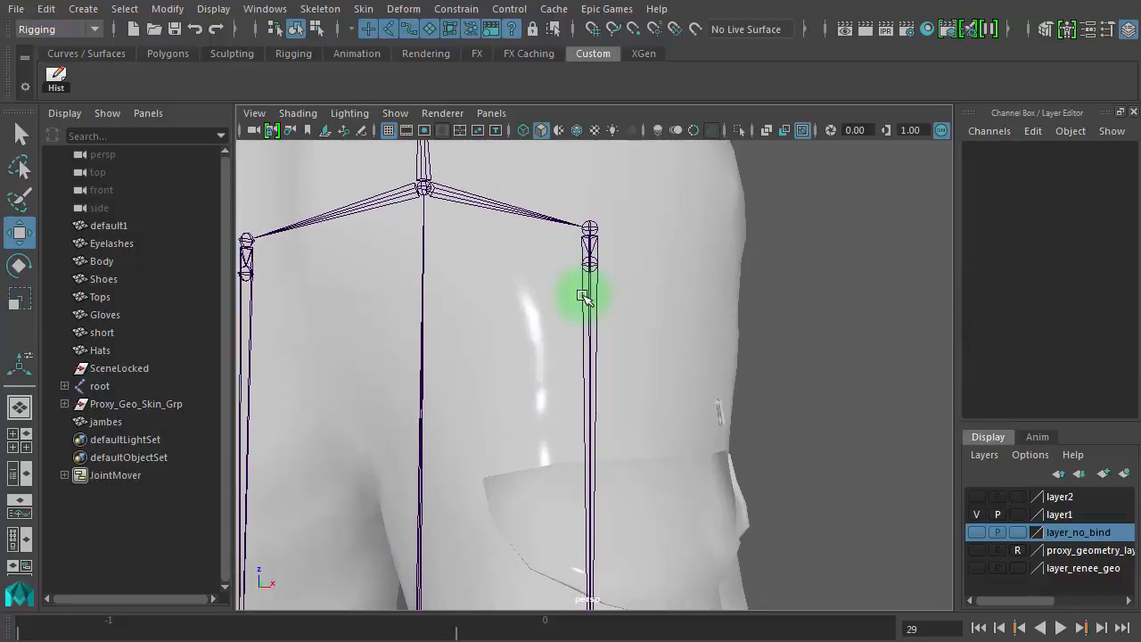
pyautogui.click(584, 337)
pyautogui.keyDown('alt'); pyautogui.moveTo(757, 385); pyautogui.dragTo(258, 353, button='right'); pyautogui.keyUp('alt')
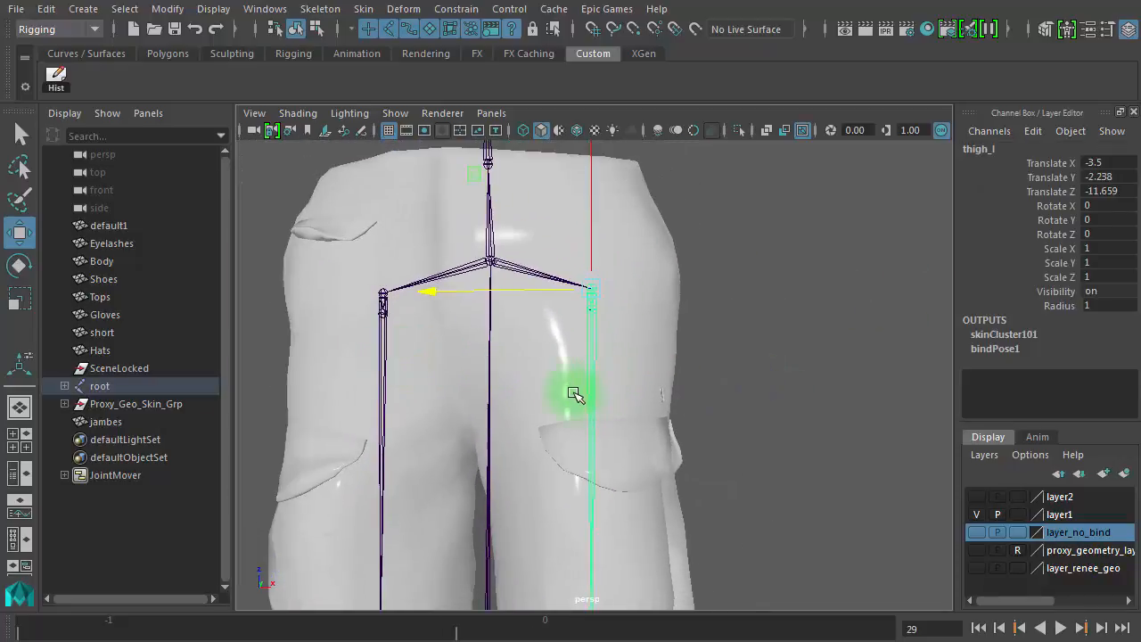
pyautogui.click(766, 378)
# Look closely at the top of the left thigh and select the thigh_twist_01_l joint just below thigh_l
pyautogui.keyDown('alt'); pyautogui.moveTo(593, 365); pyautogui.dragTo(692, 324, button='right'); pyautogui.keyUp('alt')
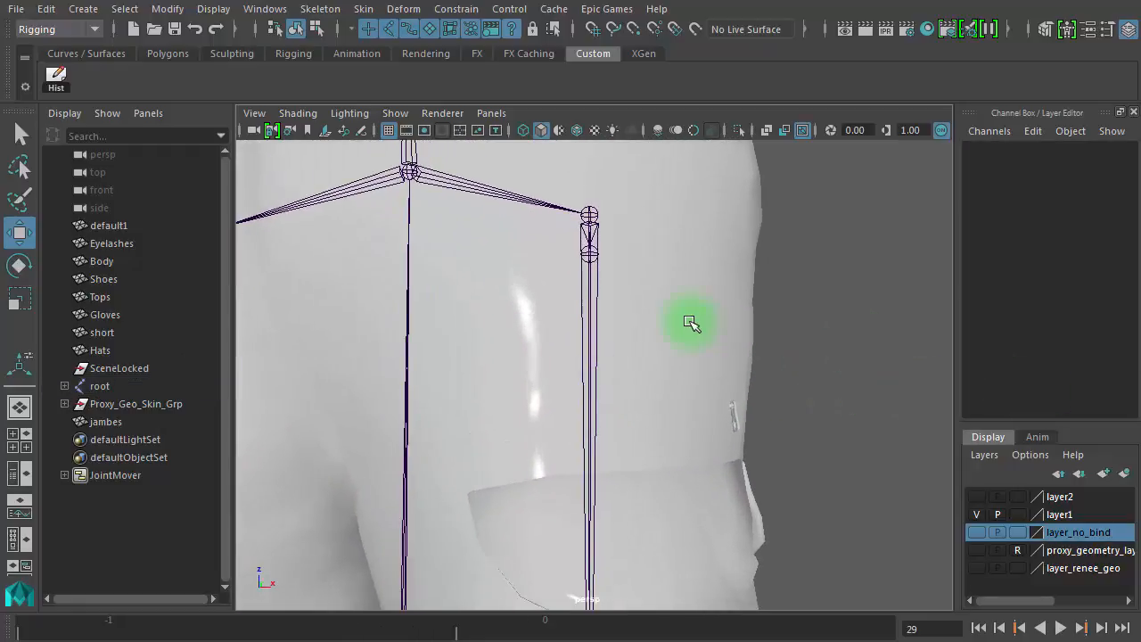
pyautogui.click(592, 265)
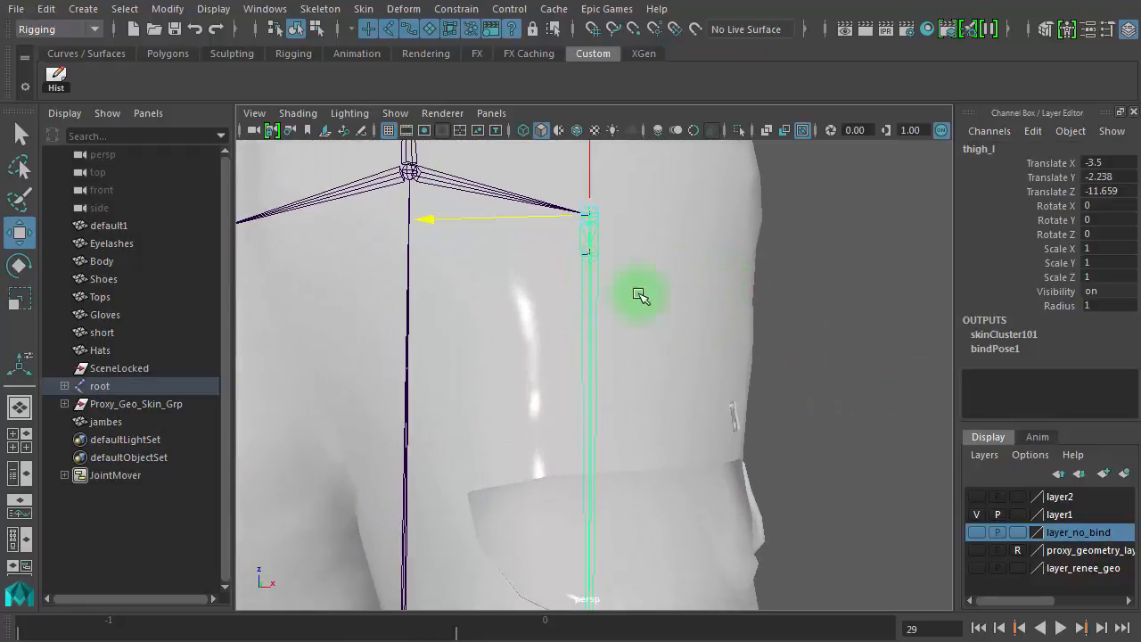
pyautogui.keyDown('alt'); pyautogui.moveTo(640, 296); pyautogui.dragTo(743, 265, button='right'); pyautogui.keyUp('alt')
pyautogui.click(855, 249)
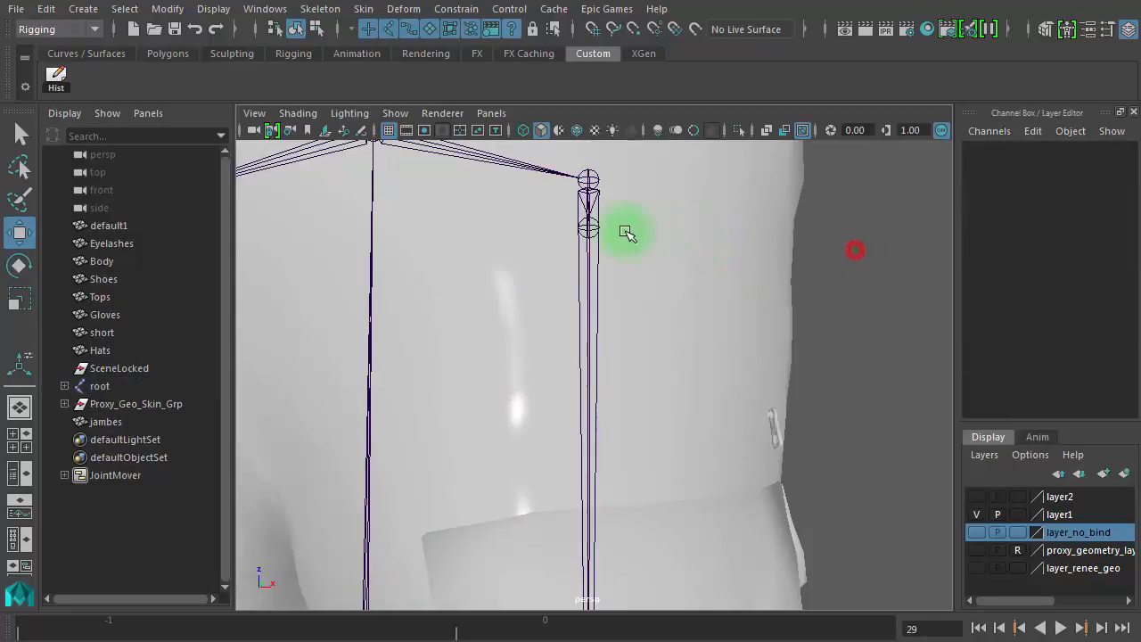
pyautogui.click(600, 228)
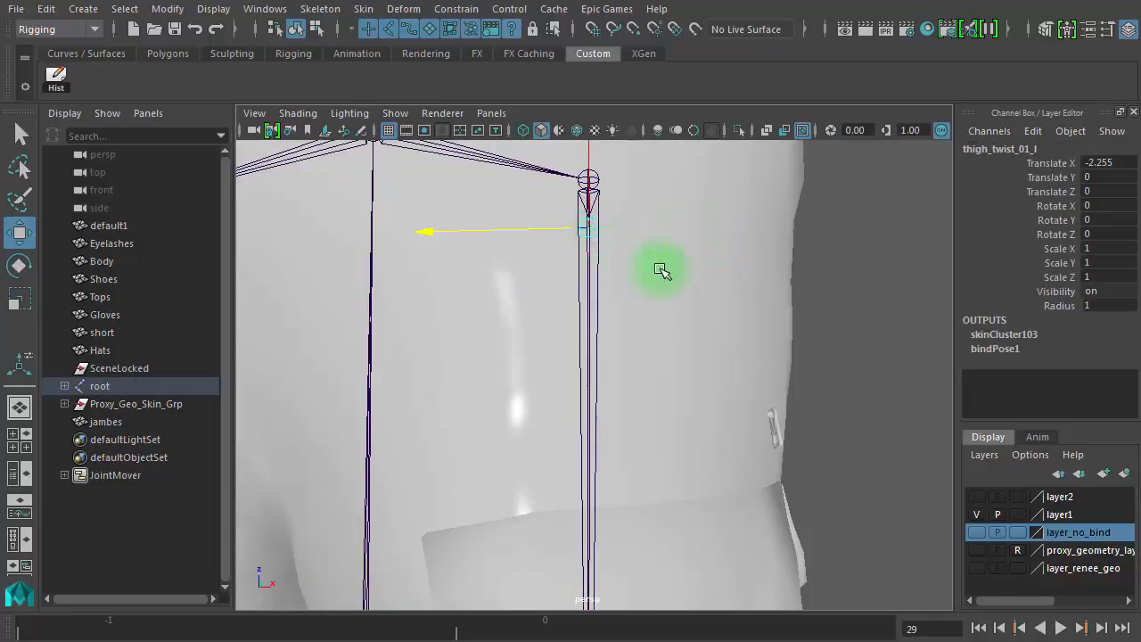
pyautogui.keyDown('alt'); pyautogui.moveTo(703, 277); pyautogui.dragTo(708, 375, button='middle'); pyautogui.keyUp('alt')
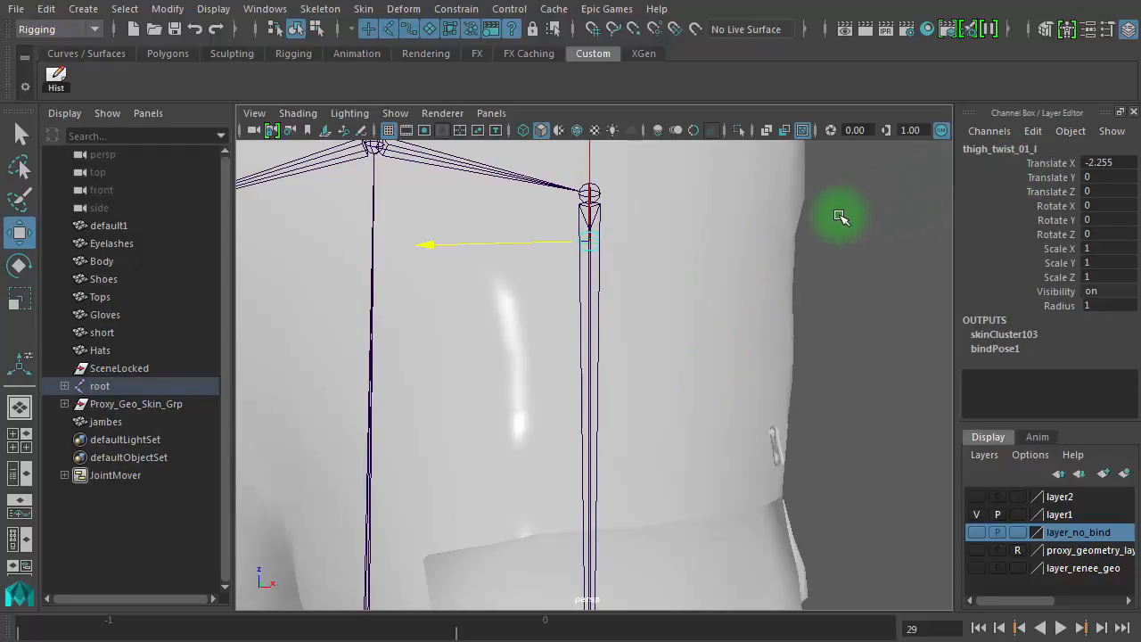
pyautogui.keyDown('alt'); pyautogui.moveTo(715, 329); pyautogui.dragTo(580, 377, button='right'); pyautogui.keyUp('alt')
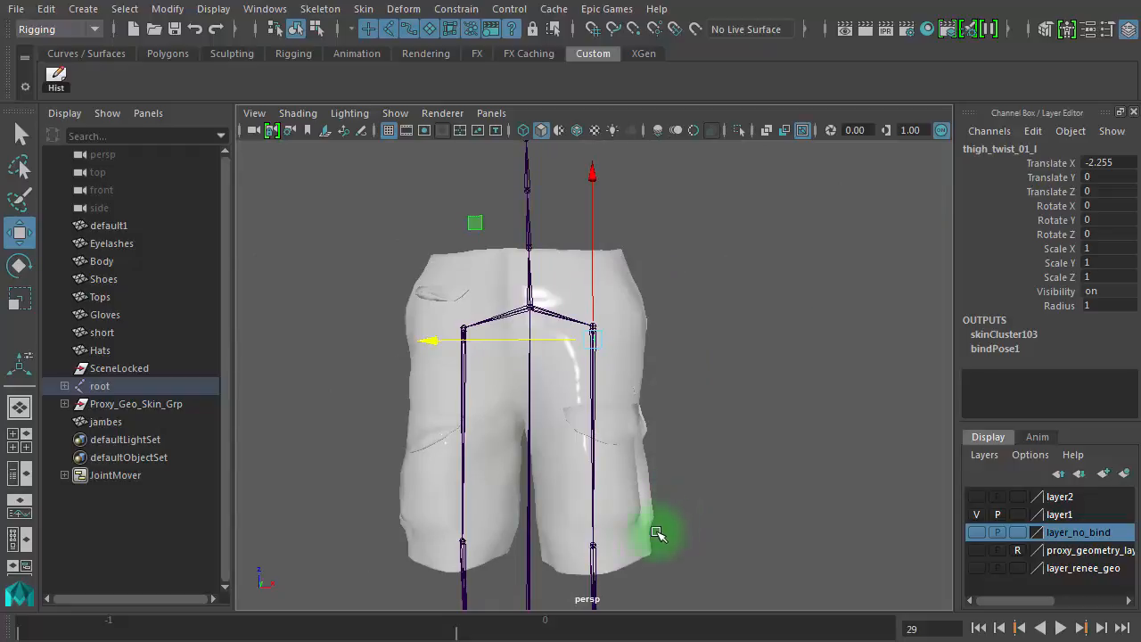
# Select the calf_l joint to check how it sits at the hem of the shorts, then deselect it
pyautogui.click(587, 571)
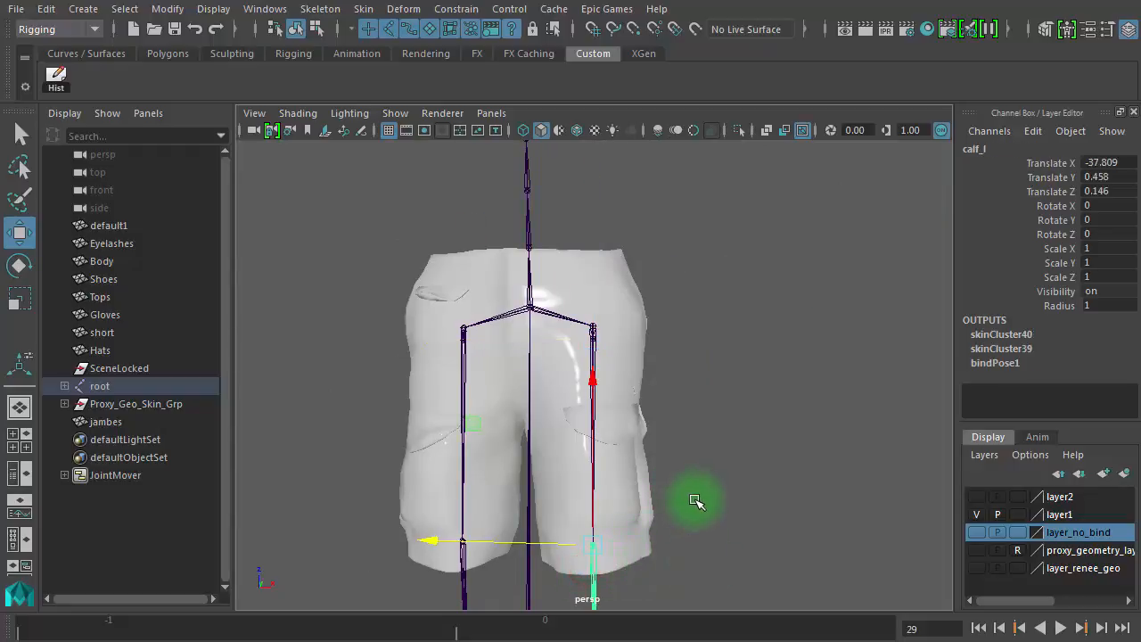
pyautogui.keyDown('alt'); pyautogui.moveTo(693, 497); pyautogui.dragTo(701, 308, button='middle'); pyautogui.keyUp('alt')
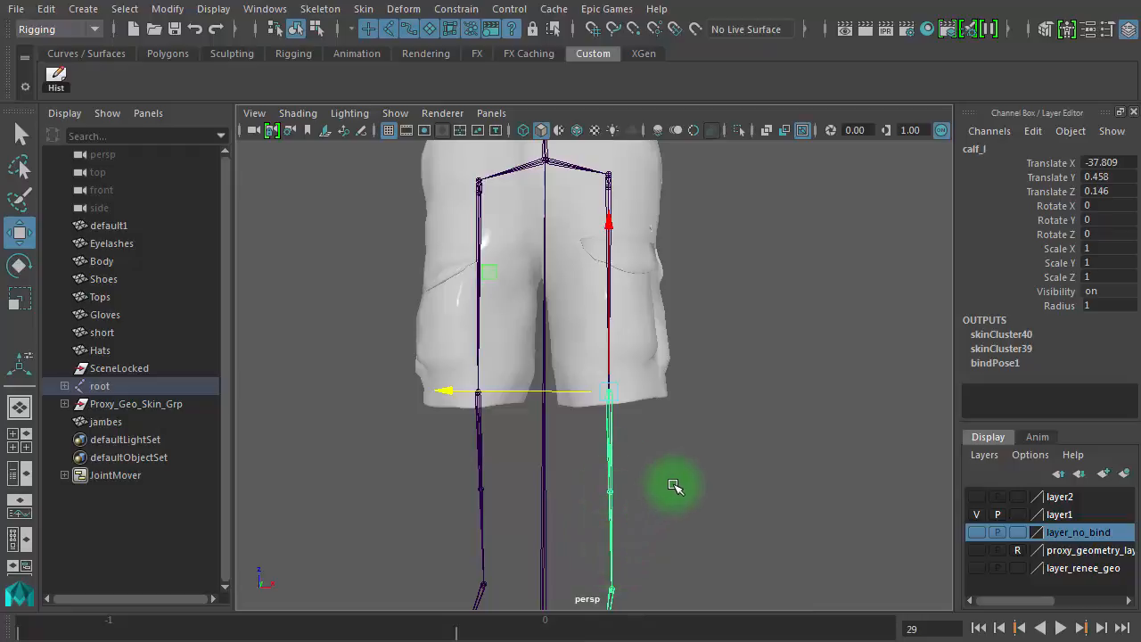
pyautogui.keyDown('alt'); pyautogui.moveTo(645, 479); pyautogui.dragTo(902, 458, button='right'); pyautogui.keyUp('alt')
pyautogui.keyDown('alt'); pyautogui.moveTo(902, 457); pyautogui.dragTo(904, 178, button='middle'); pyautogui.keyUp('alt')
pyautogui.click(669, 264)
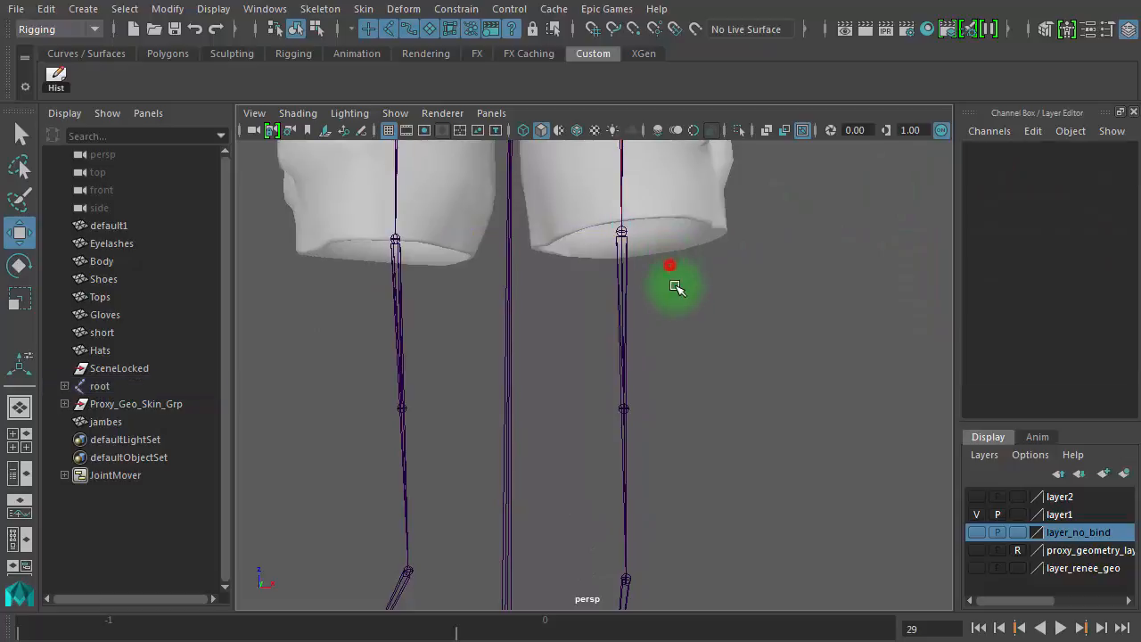
# Check the calf_twist_01_l and foot_l joints in turn to compare their positions with the bottom of the shorts
pyautogui.click(632, 407)
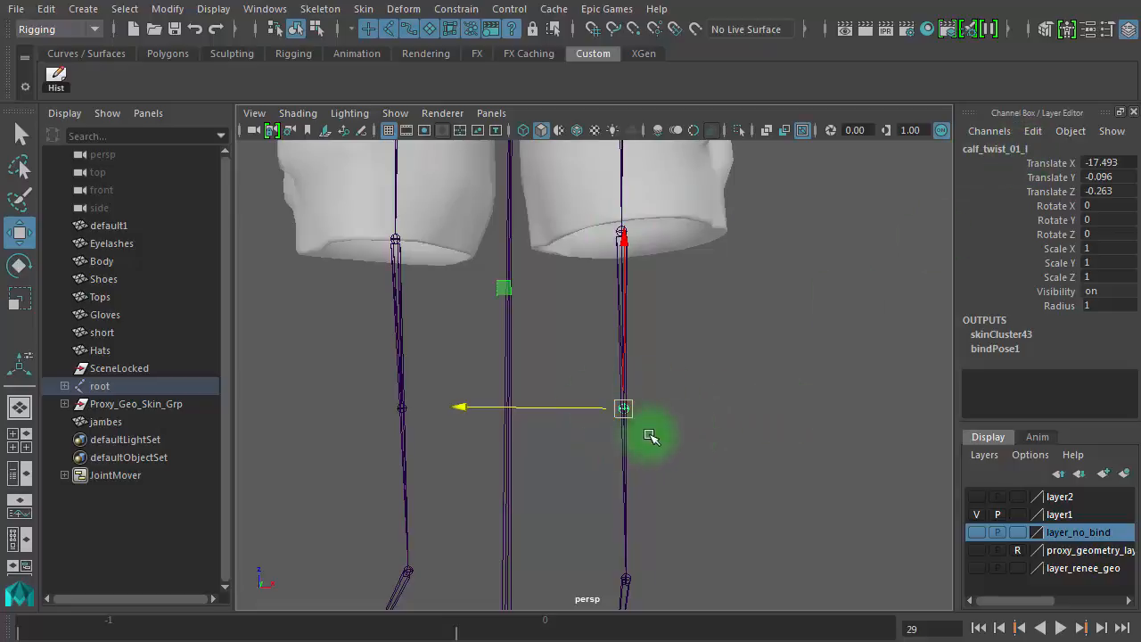
pyautogui.click(767, 388)
pyautogui.keyDown('alt'); pyautogui.moveTo(730, 415); pyautogui.dragTo(737, 266, button='middle'); pyautogui.keyUp('alt')
pyautogui.click(633, 444)
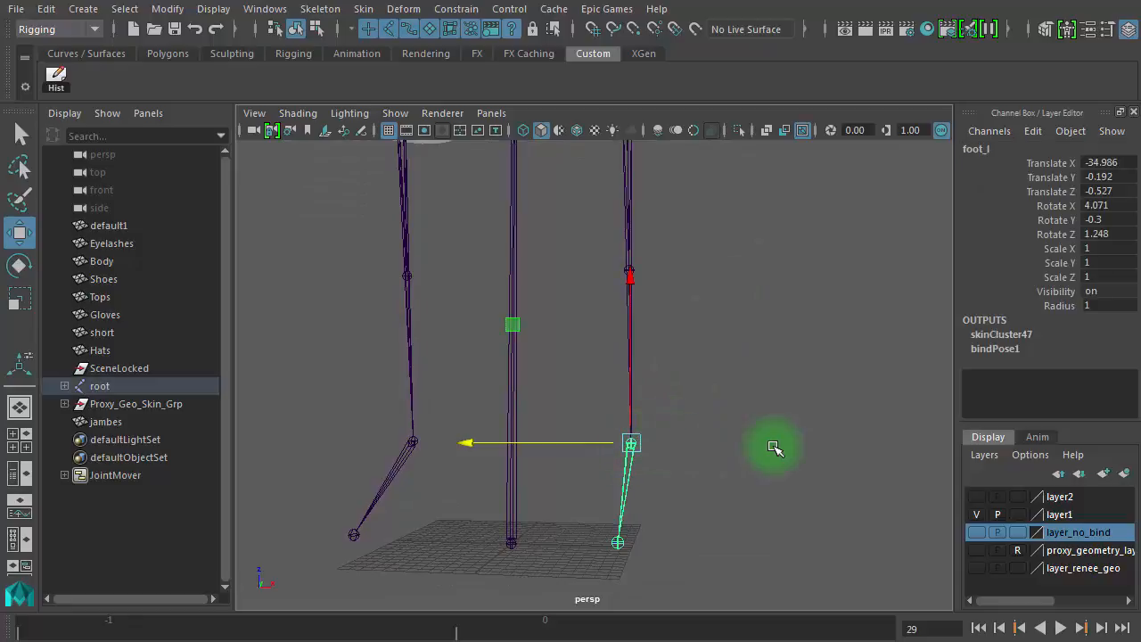
pyautogui.keyDown('alt'); pyautogui.moveTo(821, 452); pyautogui.dragTo(376, 427, button='right'); pyautogui.keyUp('alt')
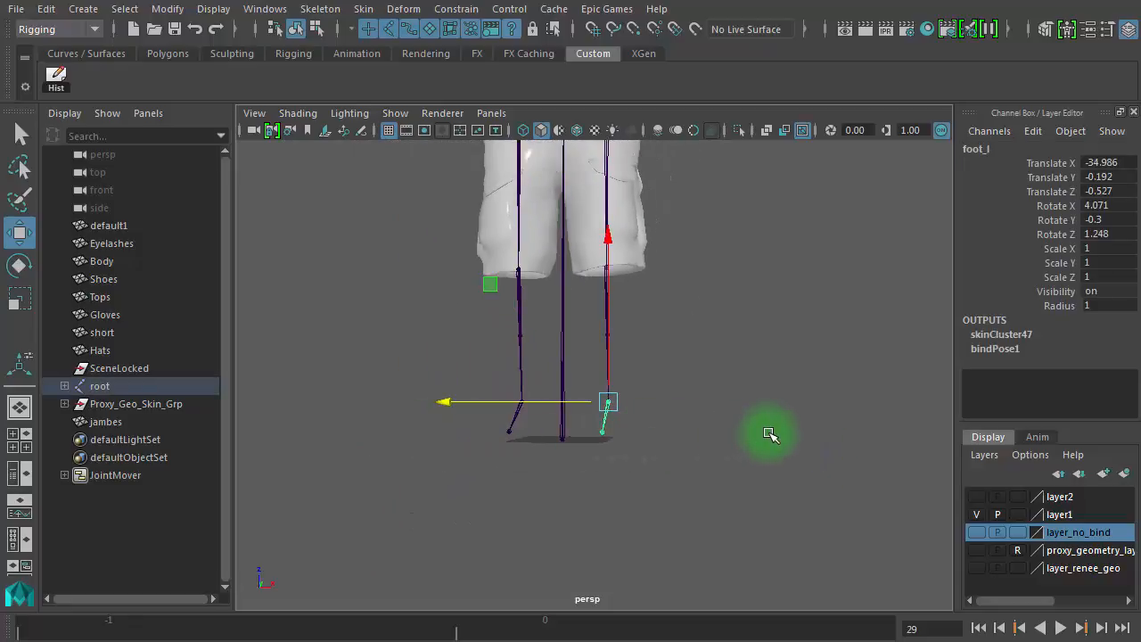
pyautogui.keyDown('alt'); pyautogui.moveTo(760, 429); pyautogui.dragTo(737, 415, button='right'); pyautogui.keyUp('alt')
pyautogui.keyDown('alt'); pyautogui.moveTo(738, 433); pyautogui.dragTo(743, 525, button='middle'); pyautogui.keyUp('alt')
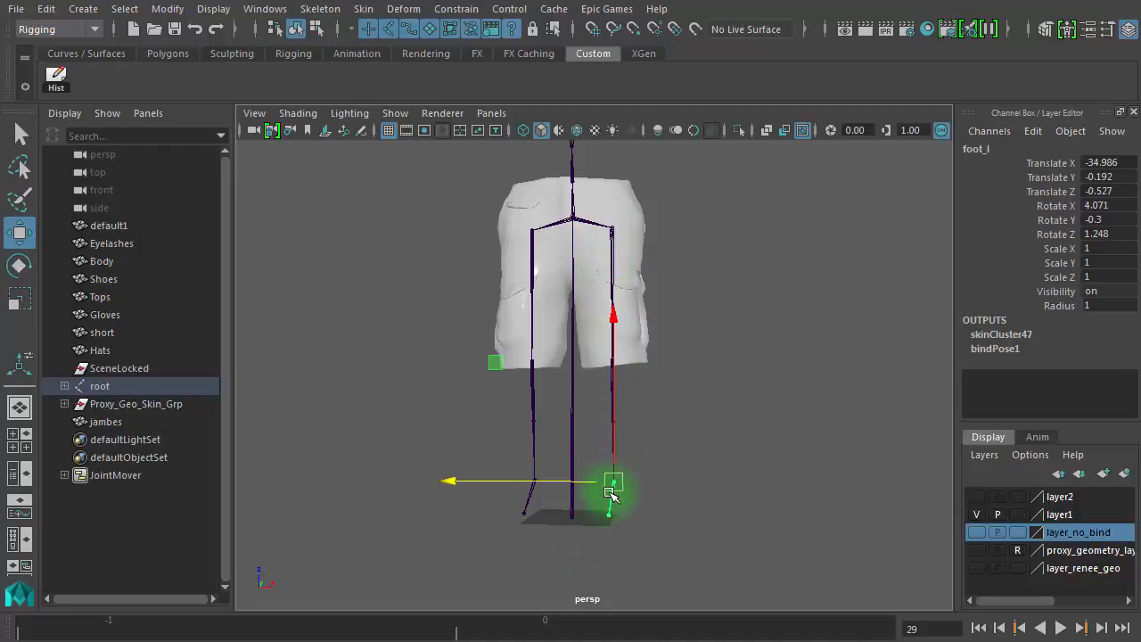
pyautogui.keyDown('alt'); pyautogui.moveTo(670, 515); pyautogui.dragTo(936, 518, button='right'); pyautogui.keyUp('alt')
pyautogui.keyDown('alt'); pyautogui.moveTo(751, 403); pyautogui.dragTo(744, 287, button='middle'); pyautogui.keyUp('alt')
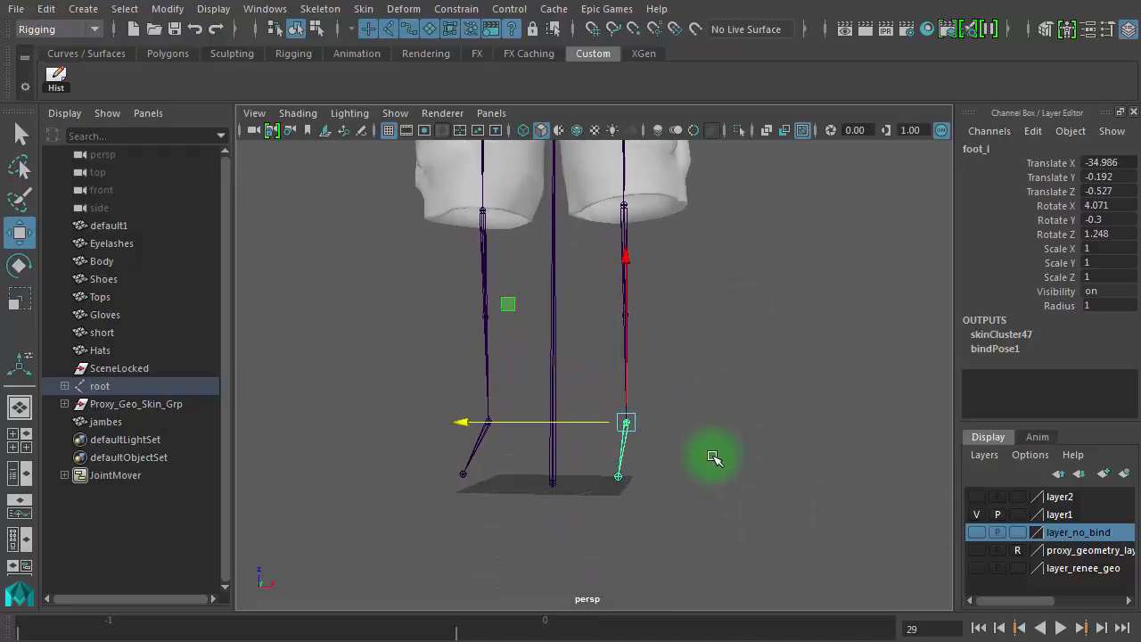
# Select the ball_l joint at the tip of the left foot and view it from the side and front
pyautogui.click(712, 457)
pyautogui.click(618, 477)
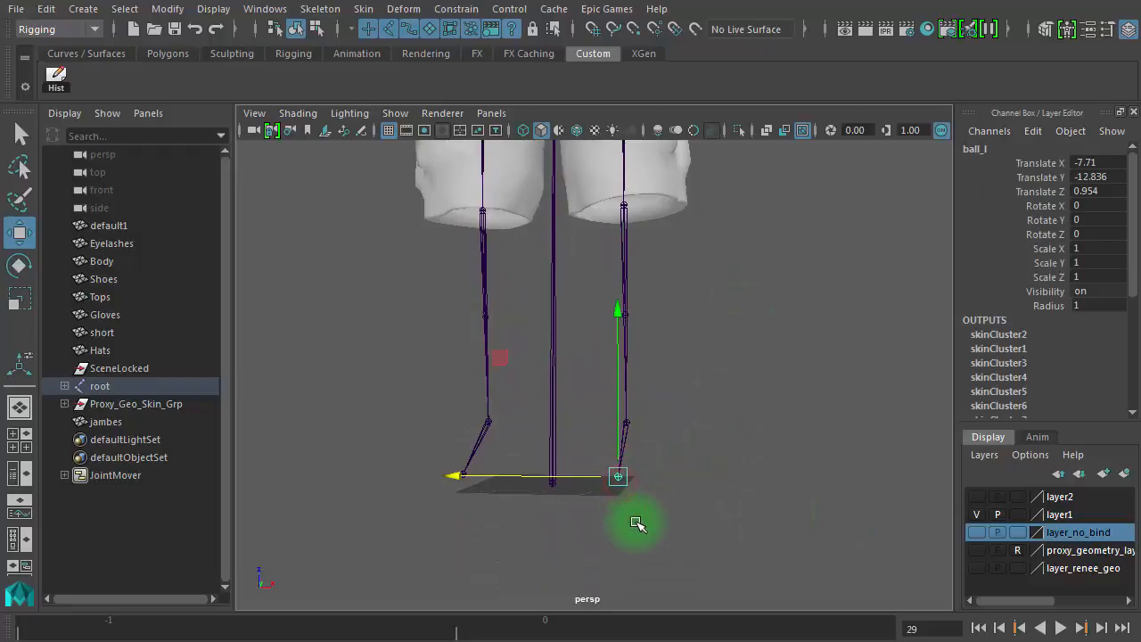
pyautogui.keyDown('alt'); pyautogui.moveTo(640, 506); pyautogui.dragTo(459, 520); pyautogui.keyUp('alt')
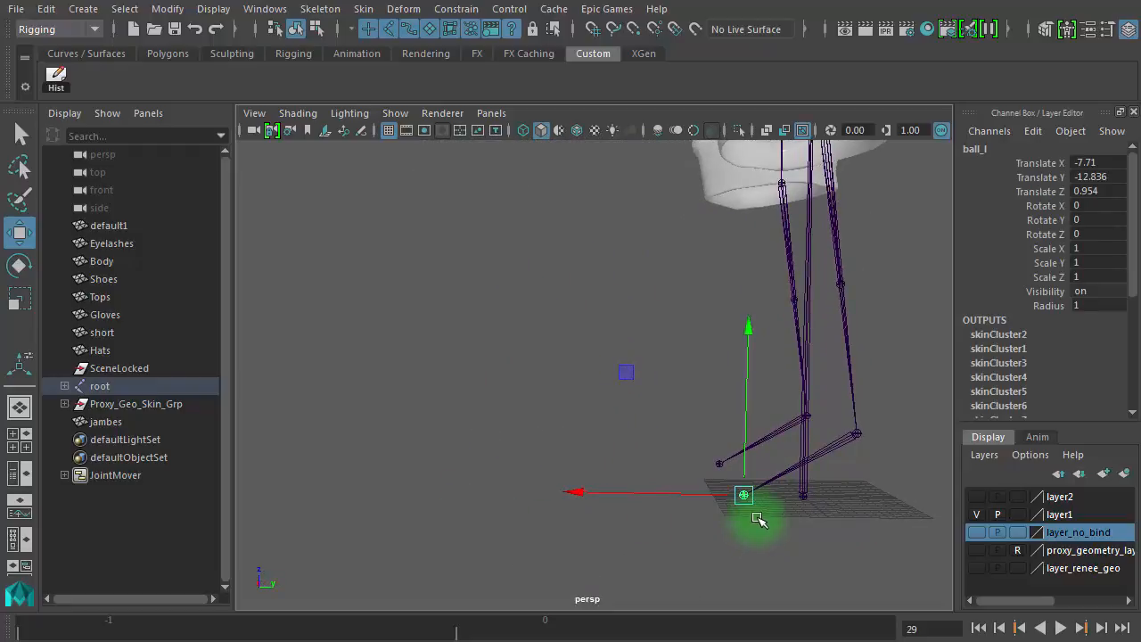
pyautogui.keyDown('alt'); pyautogui.moveTo(929, 498); pyautogui.dragTo(629, 466); pyautogui.keyUp('alt')
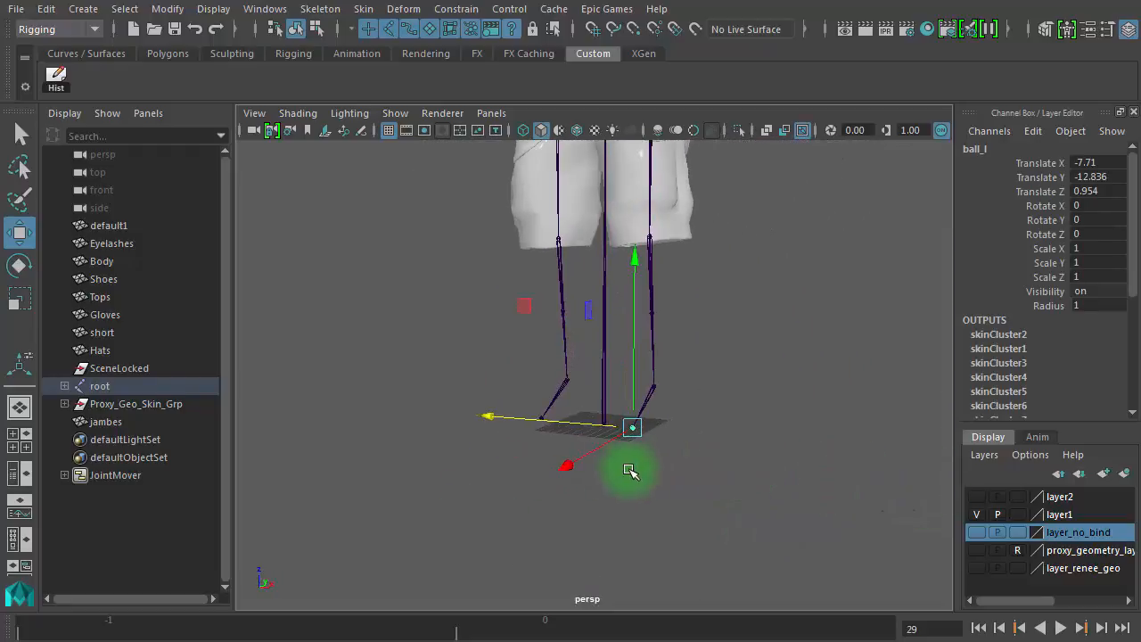
# Expand the root and pelvis hierarchy and select the pelvis, thigh_l and thigh_r joints together
pyautogui.click(138, 390)
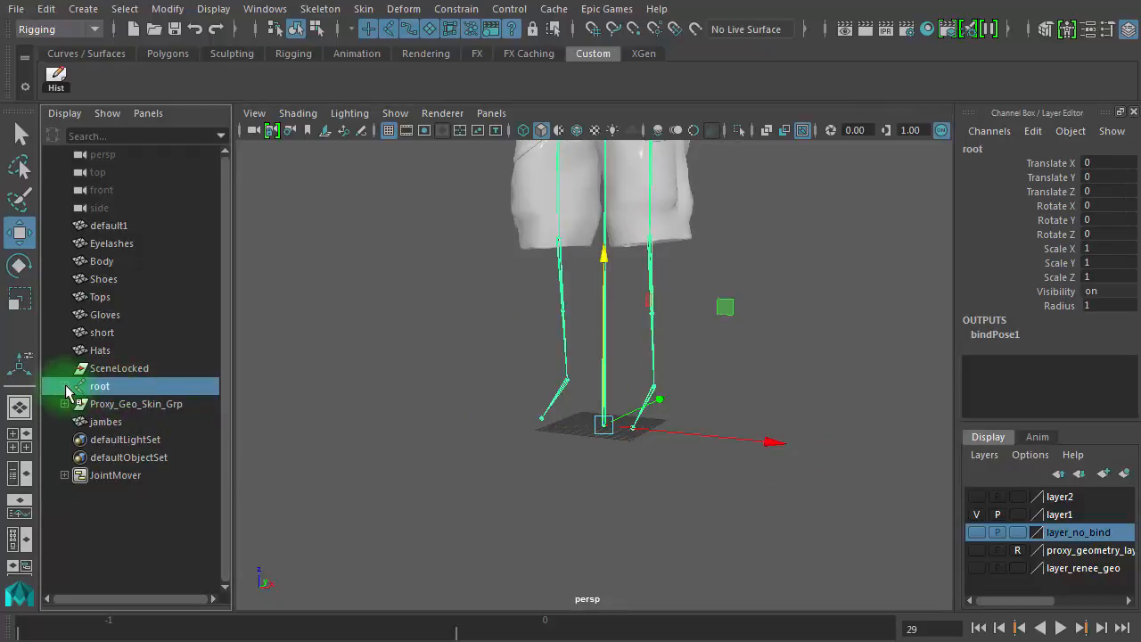
pyautogui.click(65, 387)
pyautogui.click(136, 406)
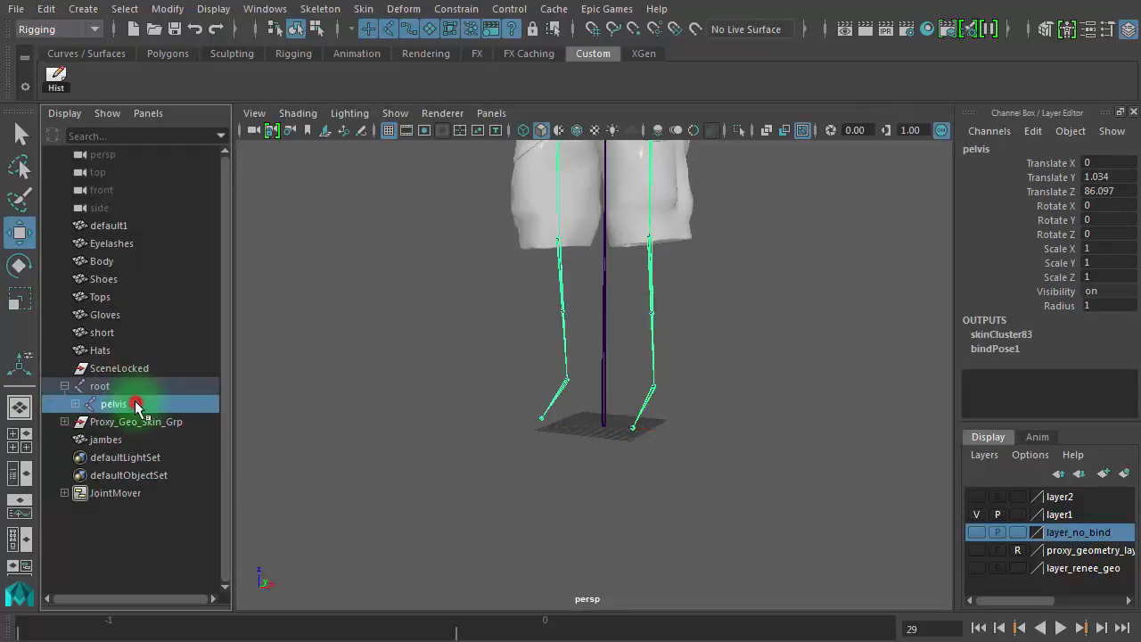
pyautogui.click(75, 406)
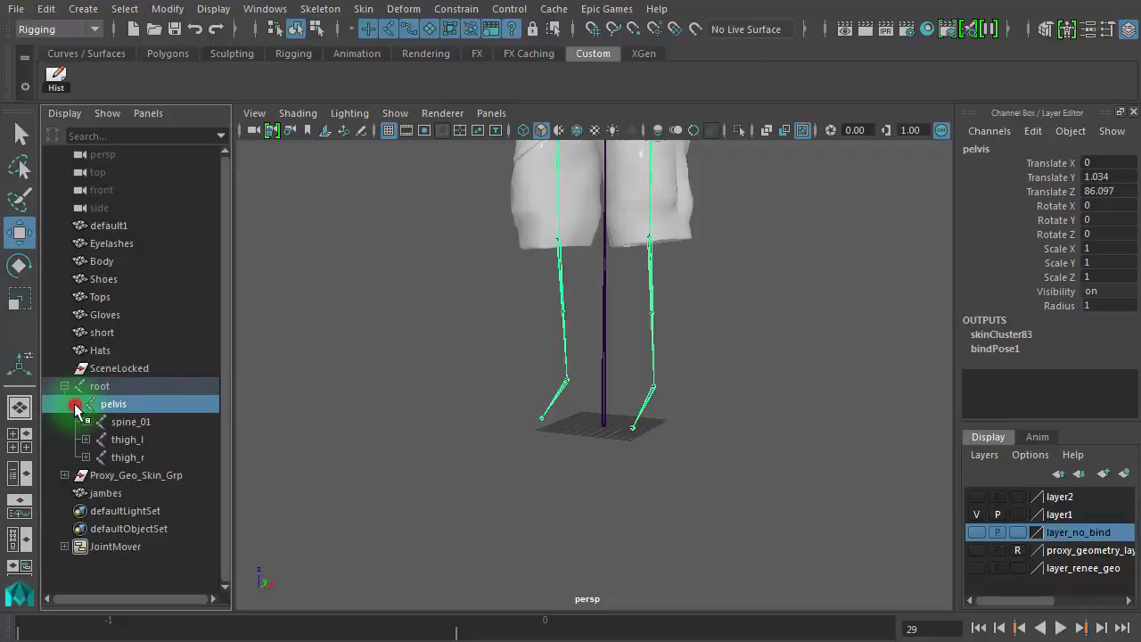
pyautogui.keyDown('ctrl'); pyautogui.click(146, 441); pyautogui.keyUp('ctrl')
pyautogui.keyDown('ctrl'); pyautogui.click(148, 457); pyautogui.keyUp('ctrl')
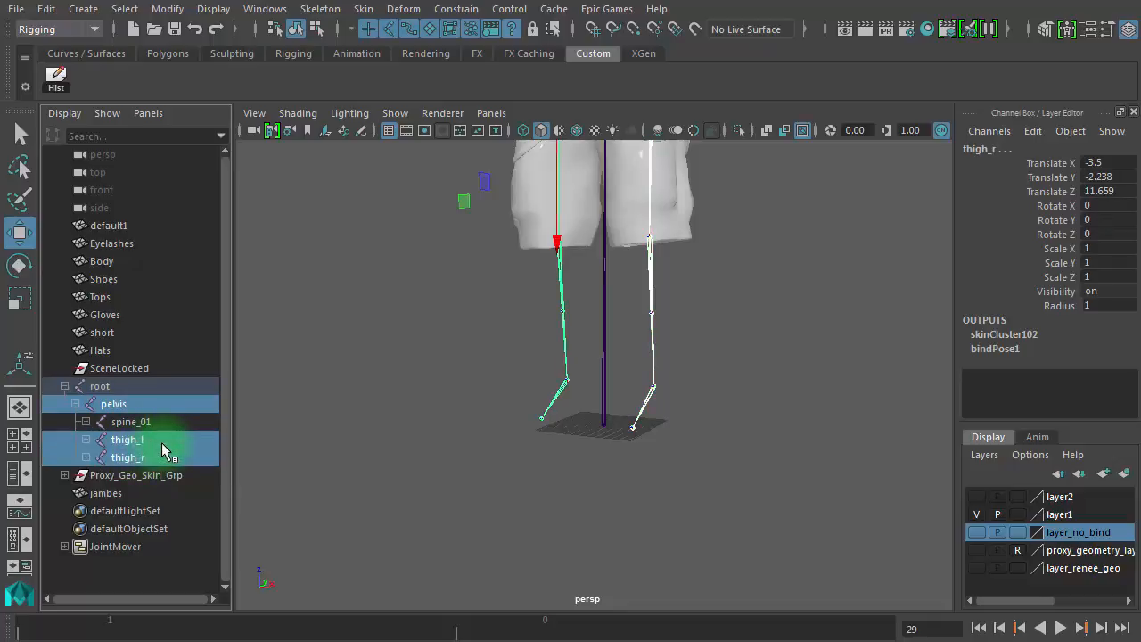
# Expand both thigh joints and add thigh_twist_01_l and thigh_twist_01_r to the selection
pyautogui.click(87, 440)
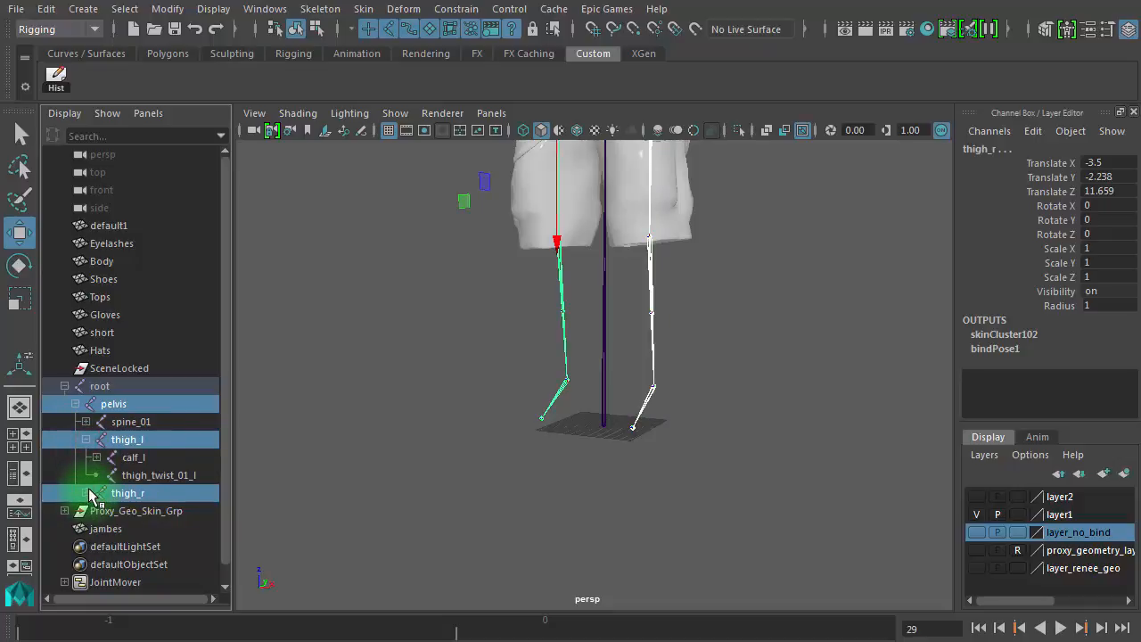
pyautogui.click(85, 493)
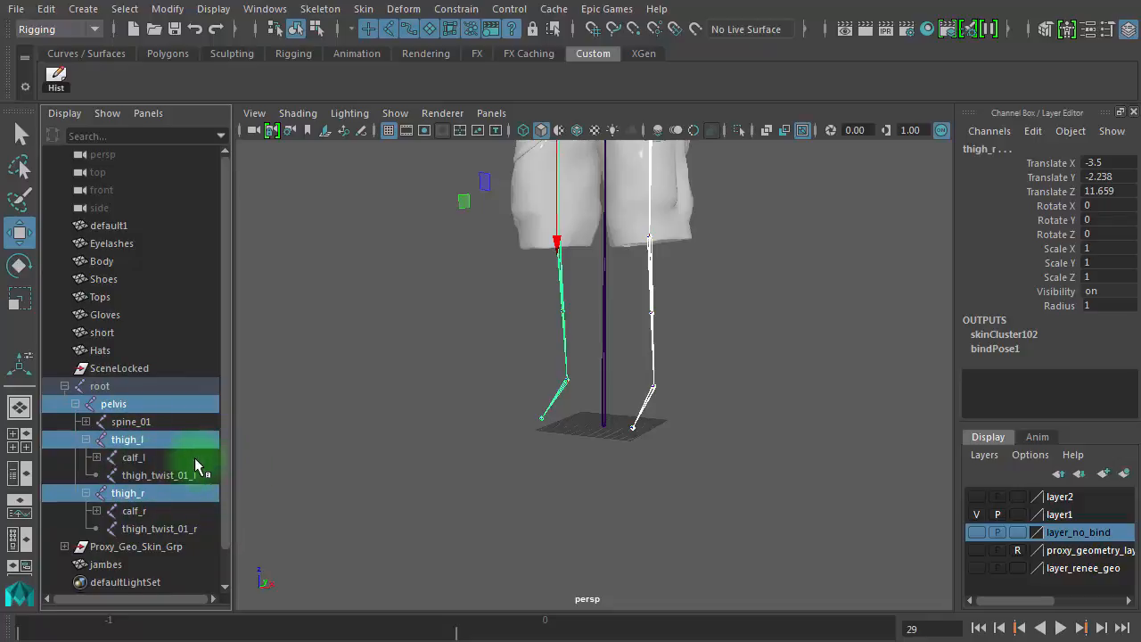
pyautogui.keyDown('ctrl'); pyautogui.click(142, 475); pyautogui.keyUp('ctrl')
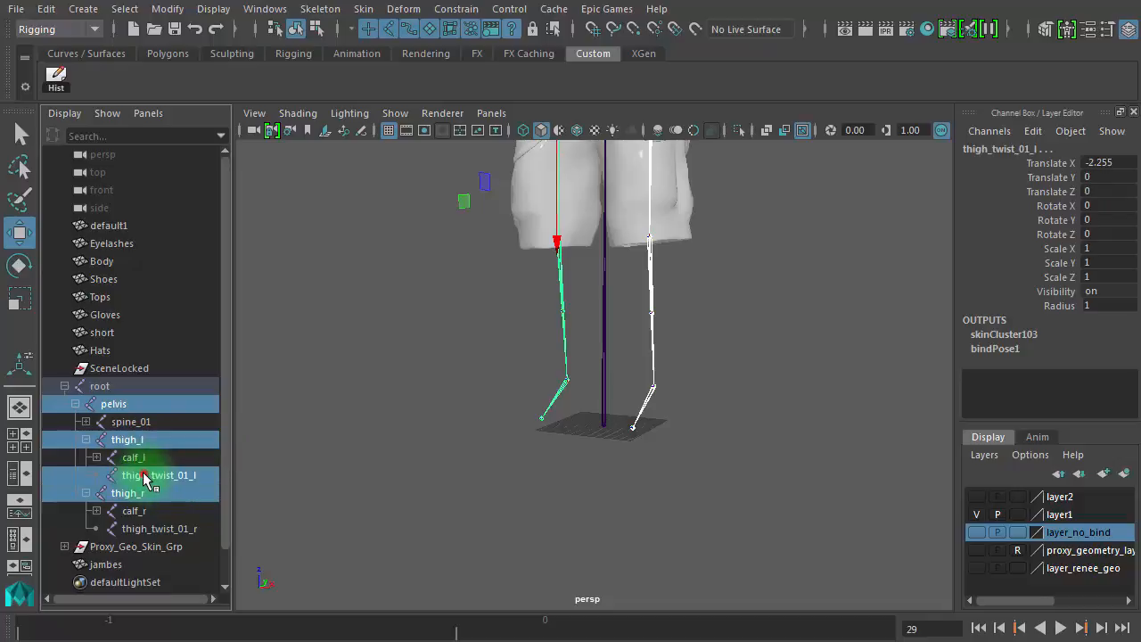
pyautogui.keyDown('ctrl'); pyautogui.click(169, 529); pyautogui.keyUp('ctrl')
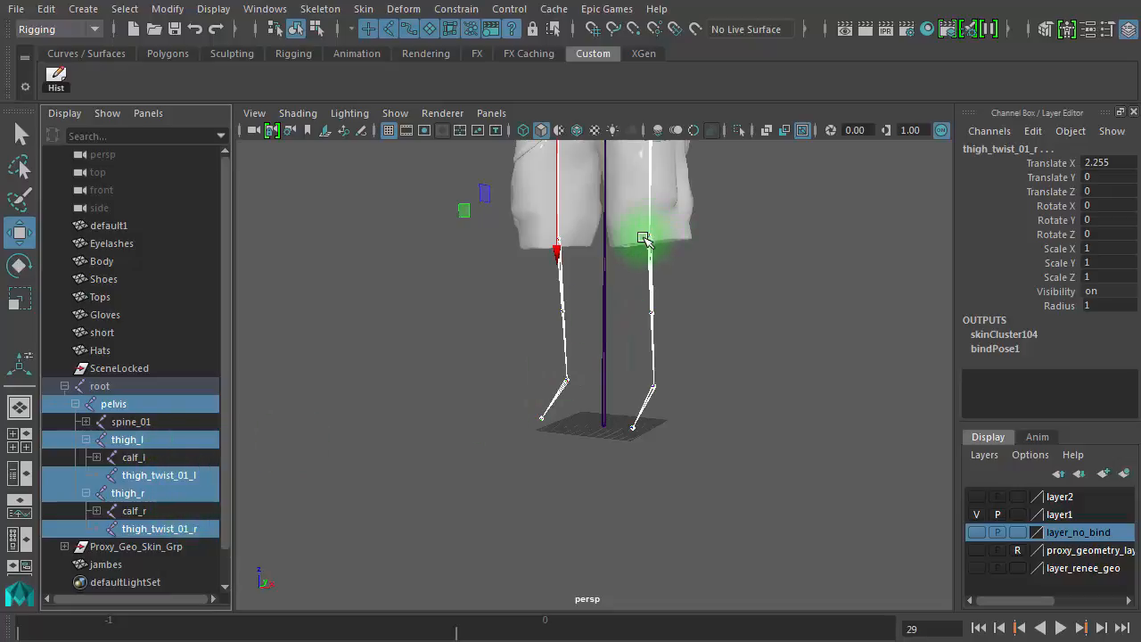
# Add the calf_l and calf_r joints to the current joint selection
pyautogui.keyDown('ctrl'); pyautogui.click(147, 460); pyautogui.keyUp('ctrl')
pyautogui.keyDown('ctrl'); pyautogui.click(151, 495); pyautogui.keyUp('ctrl')
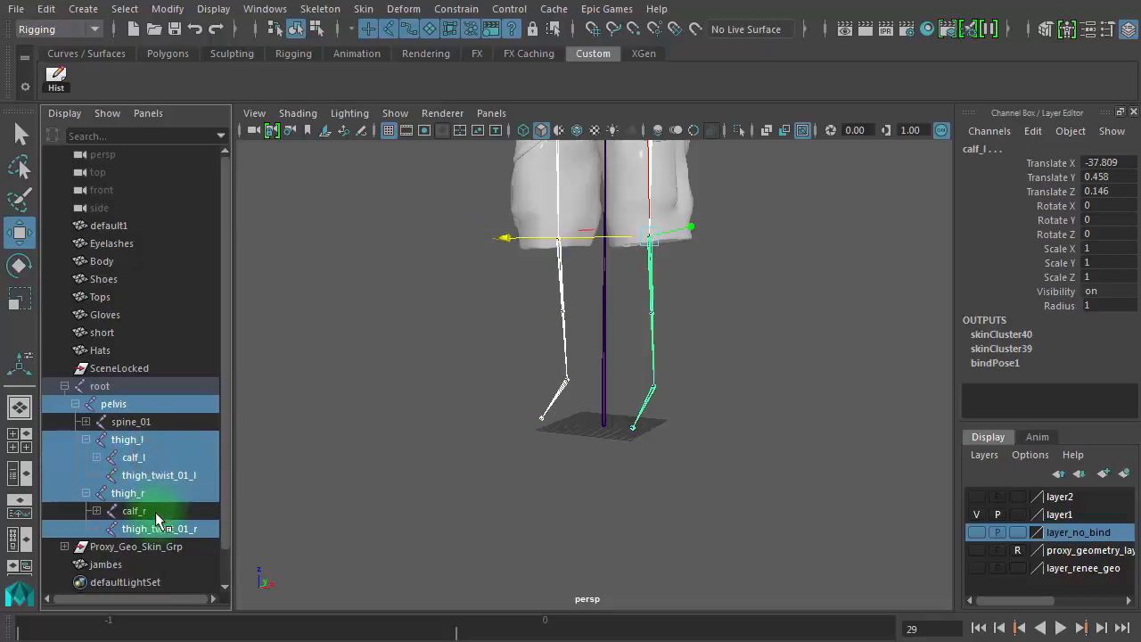
pyautogui.keyDown('ctrl'); pyautogui.click(155, 512); pyautogui.keyUp('ctrl')
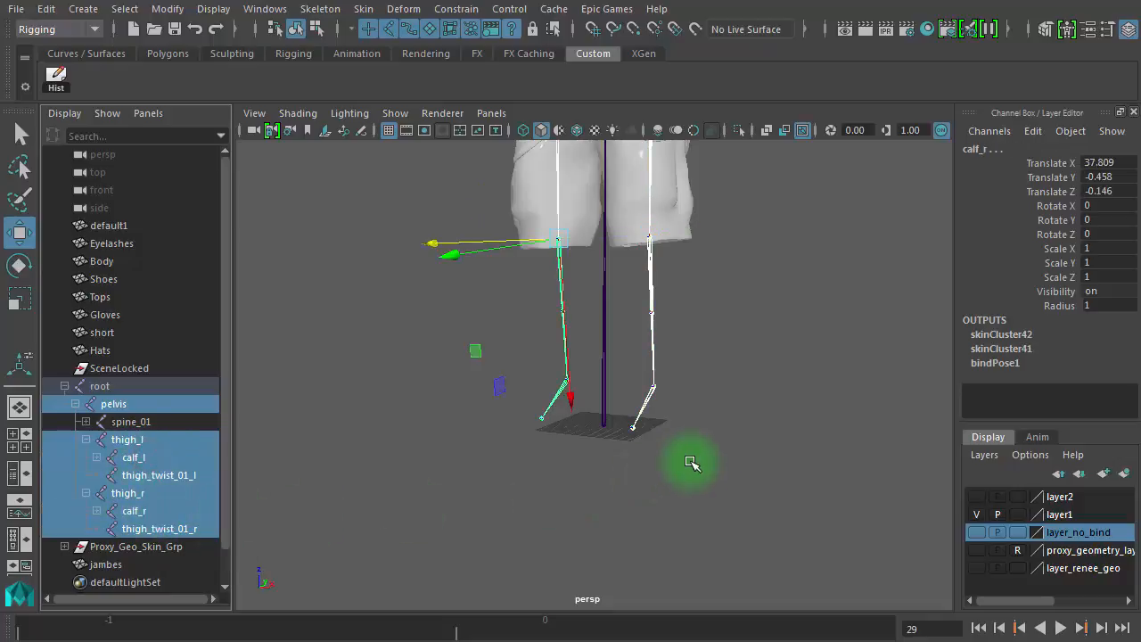
# Add the short mesh to the selection after the pelvis, thigh, thigh twist and calf joints
pyautogui.keyDown('alt'); pyautogui.moveTo(749, 412); pyautogui.dragTo(514, 380); pyautogui.keyUp('alt')
pyautogui.keyDown('alt'); pyautogui.moveTo(514, 380); pyautogui.dragTo(688, 386, button='right'); pyautogui.keyUp('alt')
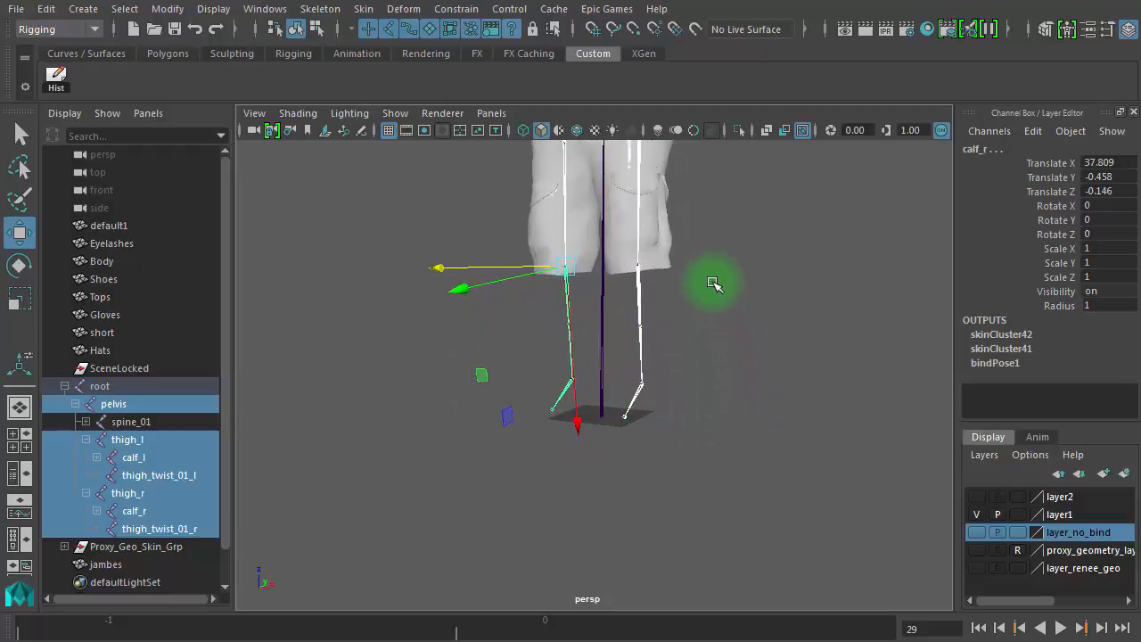
pyautogui.click(664, 258)
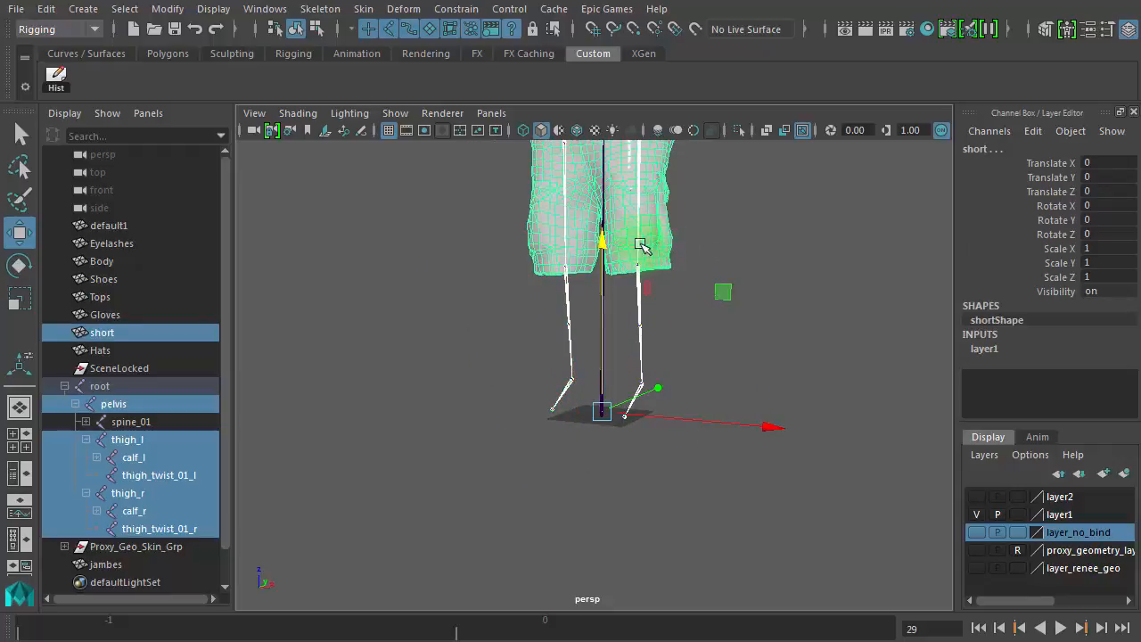
# Open the Bind Skin options and reset all settings to their defaults
pyautogui.click(363, 9)
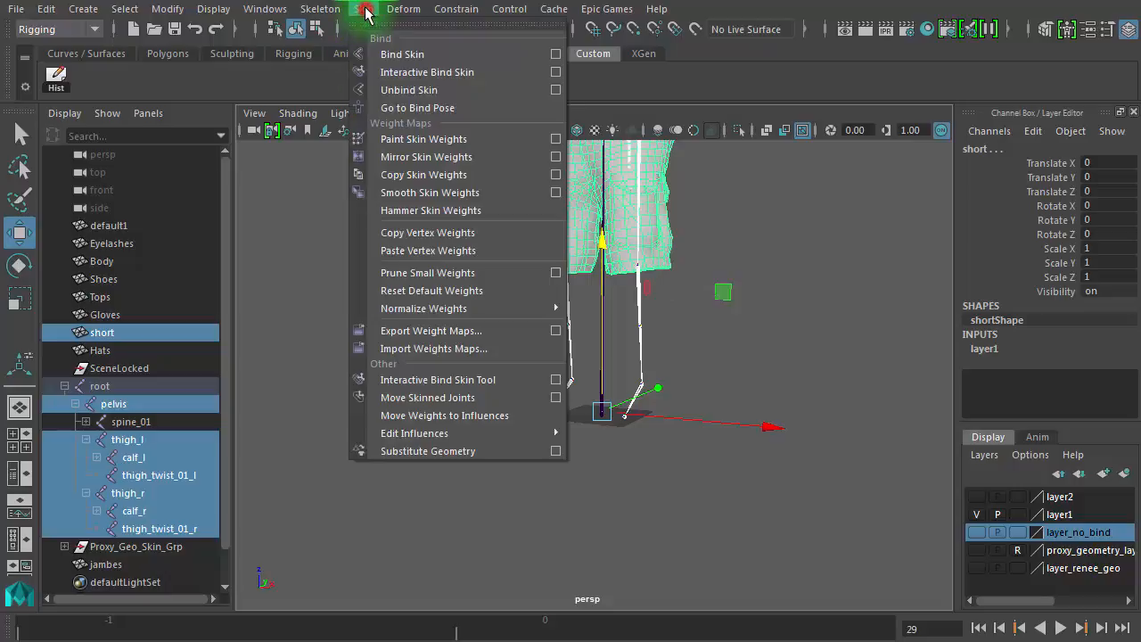
pyautogui.click(556, 54)
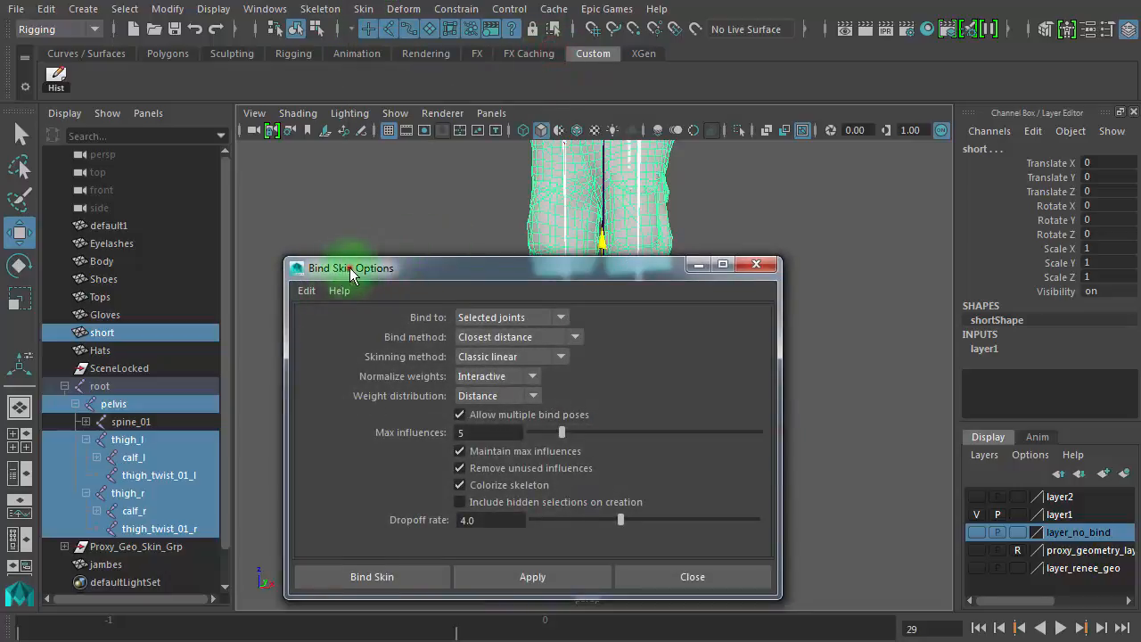
pyautogui.moveTo(350, 269); pyautogui.dragTo(459, 218)
pyautogui.click(414, 239)
pyautogui.click(428, 256)
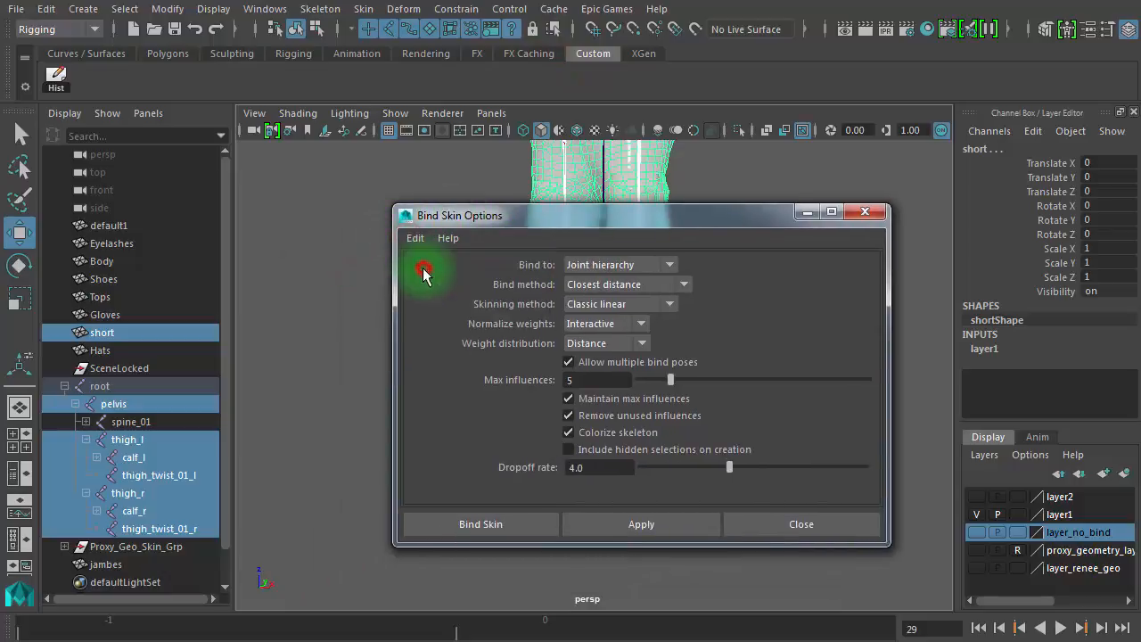
# Set Bind to to Selected joints and turn off Maintain max influences in the Bind Skin options
pyautogui.click(591, 266)
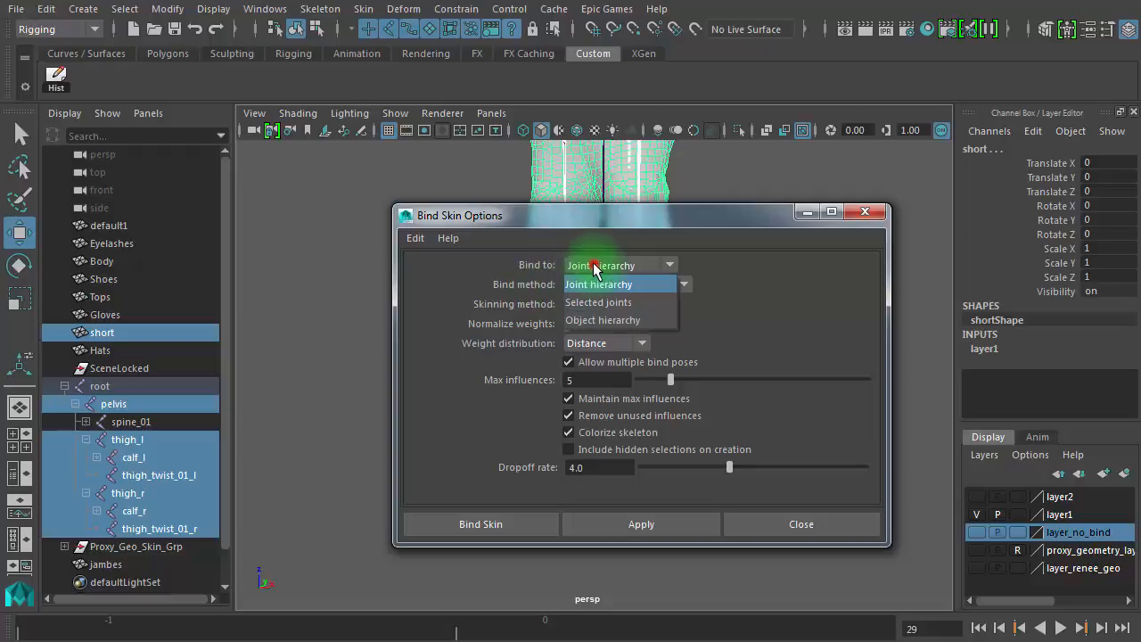
pyautogui.click(610, 306)
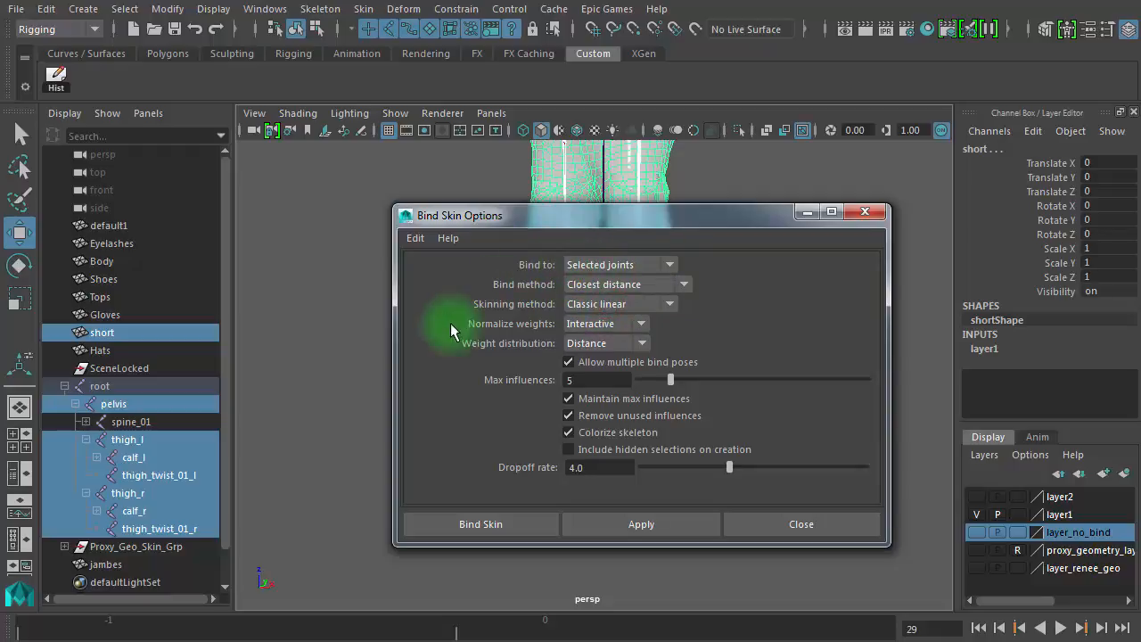
pyautogui.moveTo(515, 216); pyautogui.dragTo(571, 221)
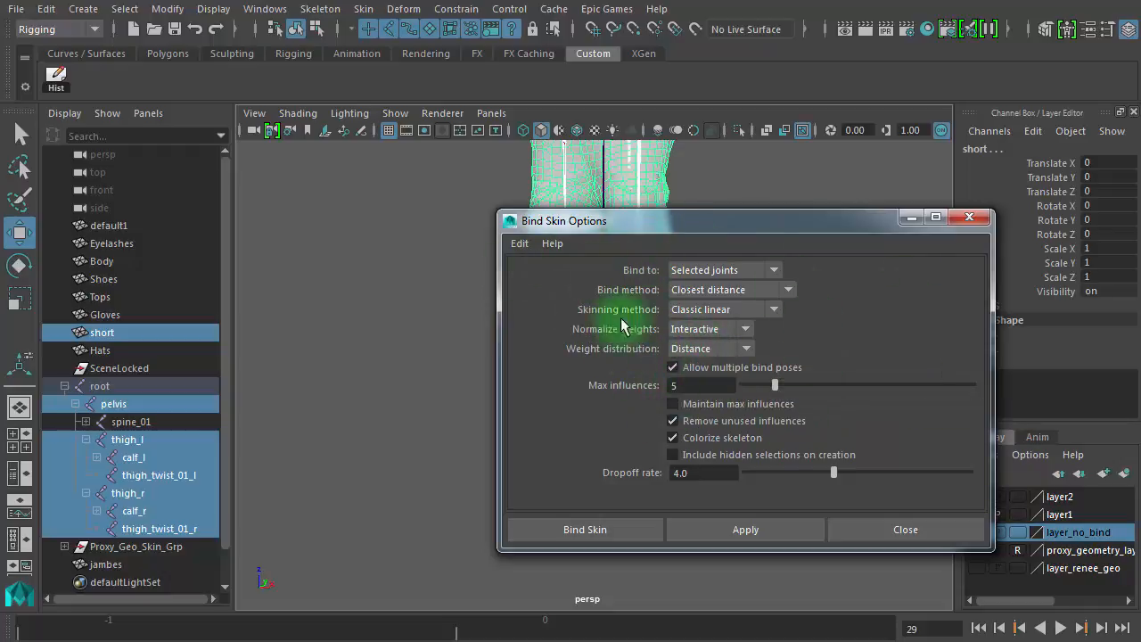
# Review the available skinning methods and bind methods without changing either setting
pyautogui.click(702, 311)
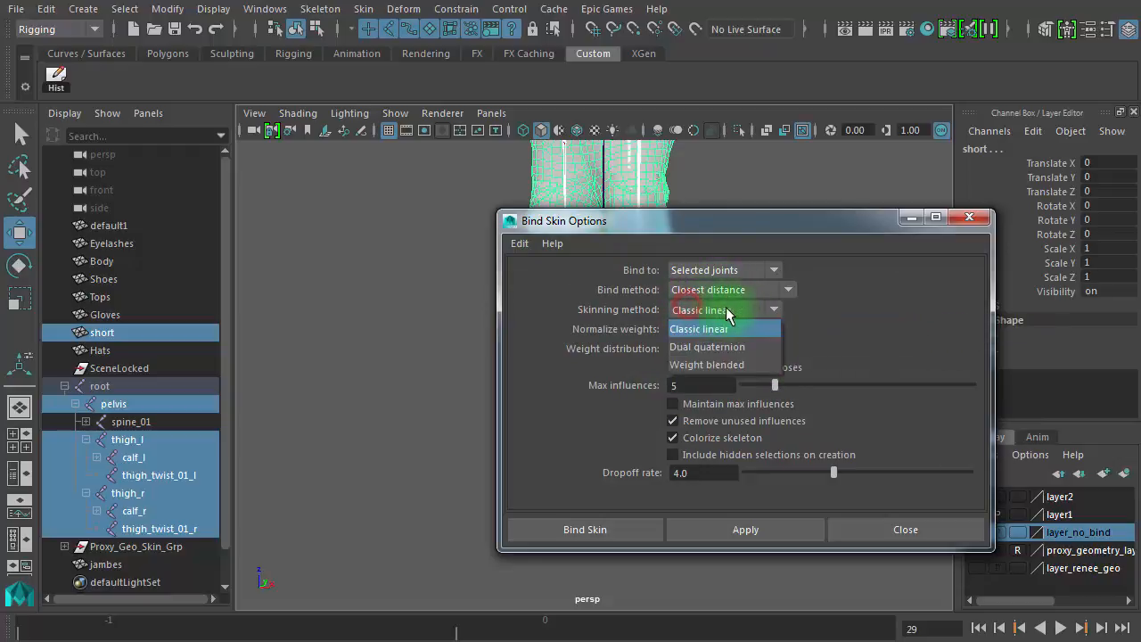
pyautogui.click(843, 316)
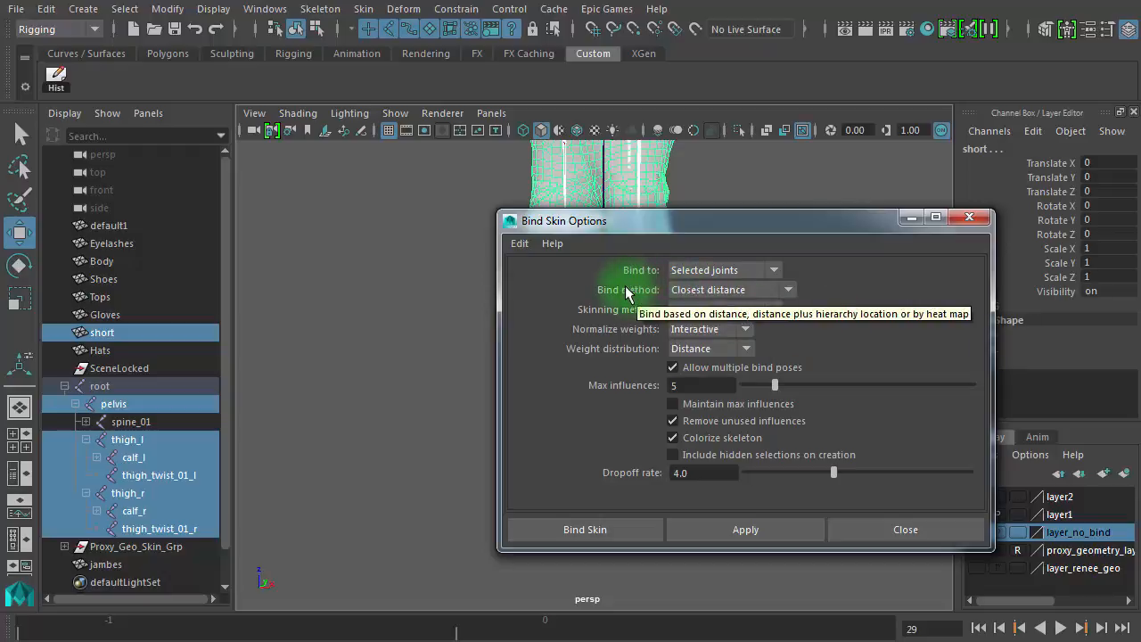
pyautogui.click(696, 293)
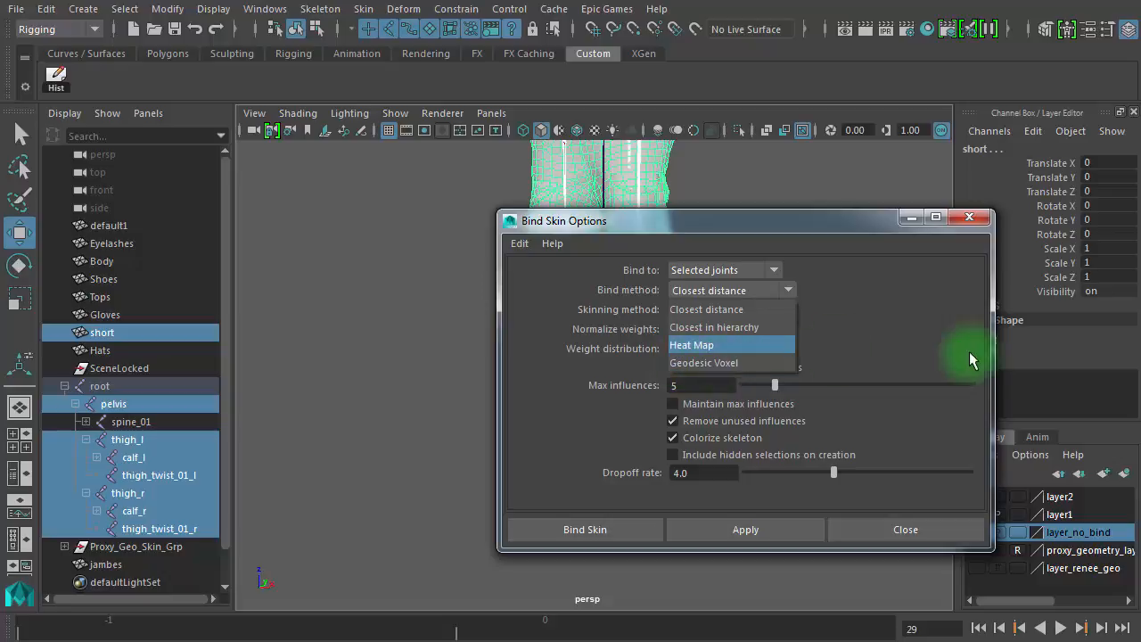
pyautogui.click(896, 334)
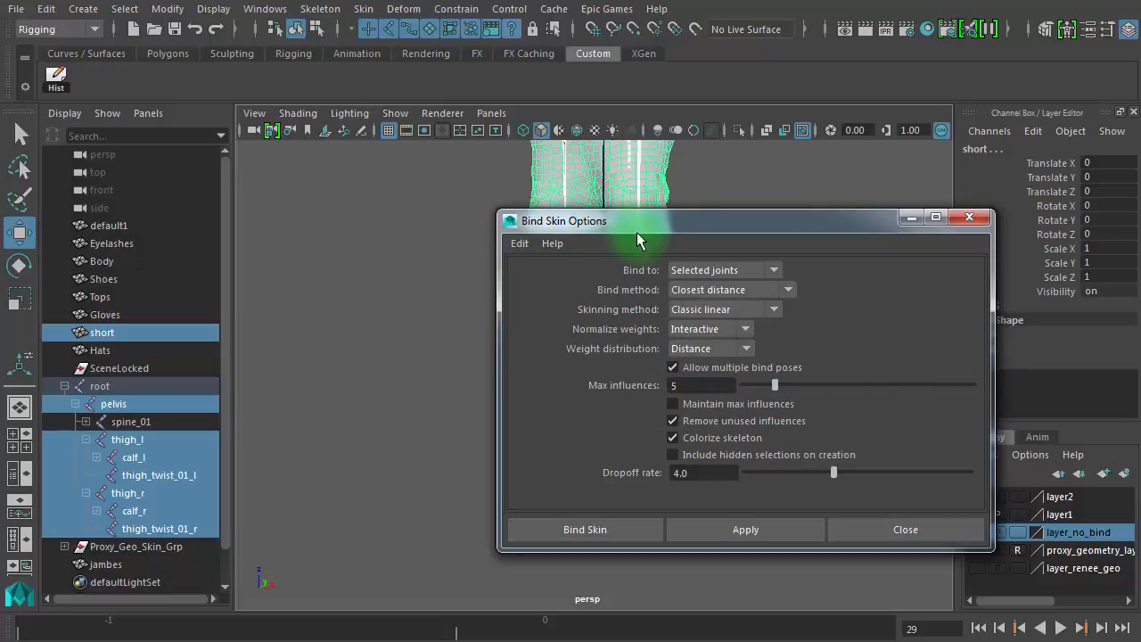
# Bind the short mesh to the selected joints with the current Bind Skin settings
pyautogui.moveTo(644, 228); pyautogui.dragTo(491, 192)
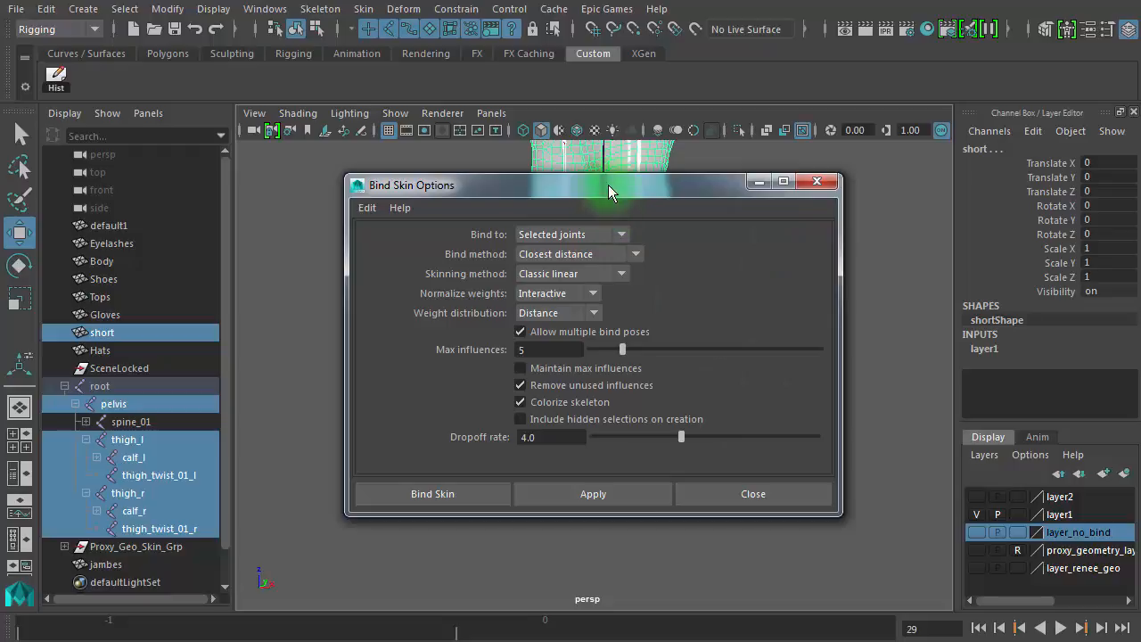
pyautogui.moveTo(609, 191); pyautogui.dragTo(668, 190)
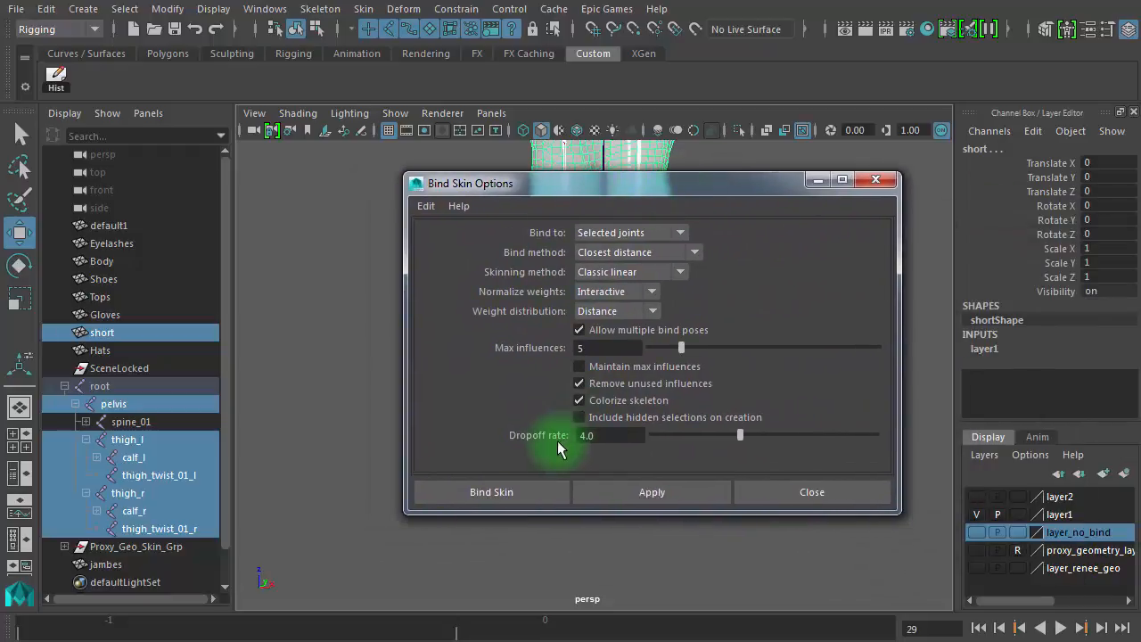
pyautogui.click(493, 492)
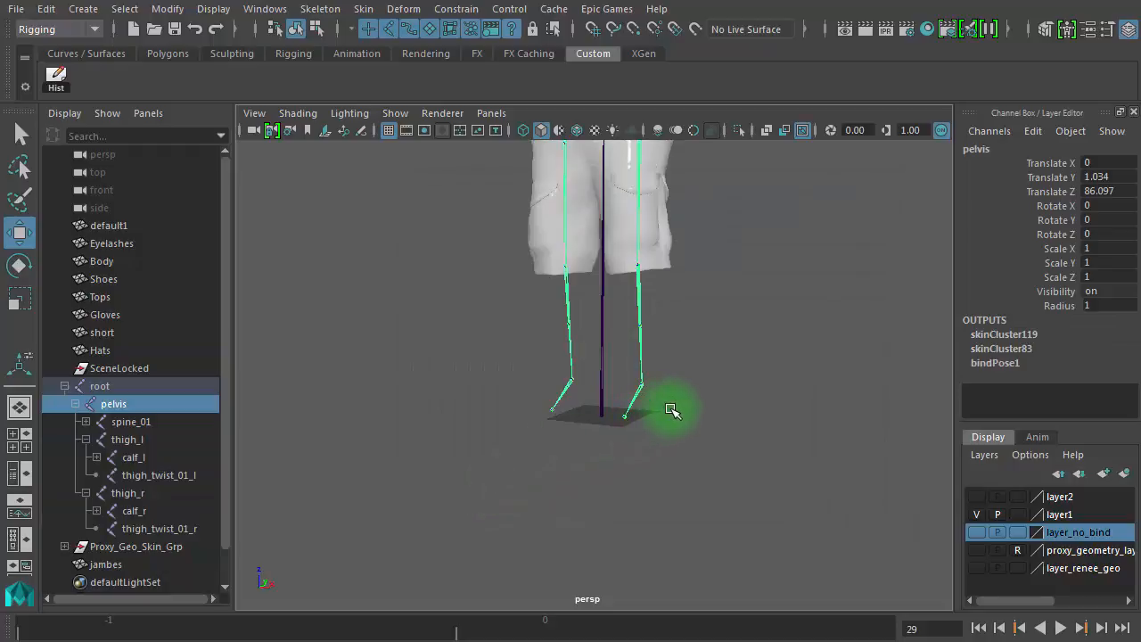
# Rotate the thigh_l joint outward by about 9 degrees to test how the shorts deform
pyautogui.click(746, 364)
pyautogui.keyDown('alt'); pyautogui.moveTo(721, 282); pyautogui.dragTo(784, 238); pyautogui.keyUp('alt')
pyautogui.keyDown('alt'); pyautogui.moveTo(784, 238); pyautogui.dragTo(794, 492, button='middle'); pyautogui.keyUp('alt')
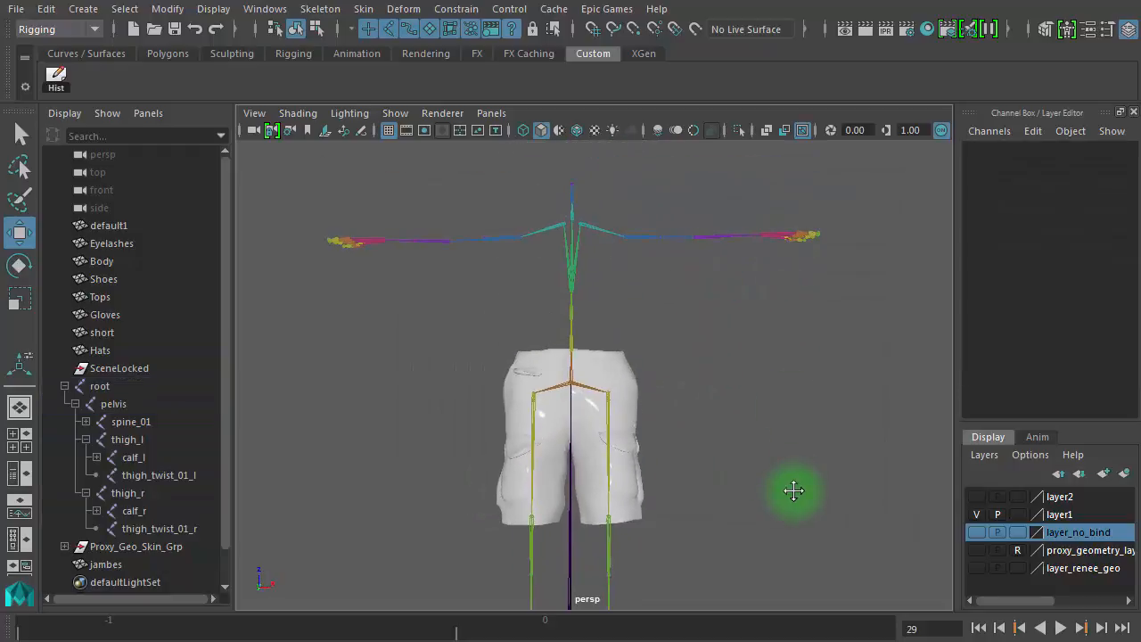
pyautogui.moveTo(599, 466); pyautogui.dragTo(652, 472)
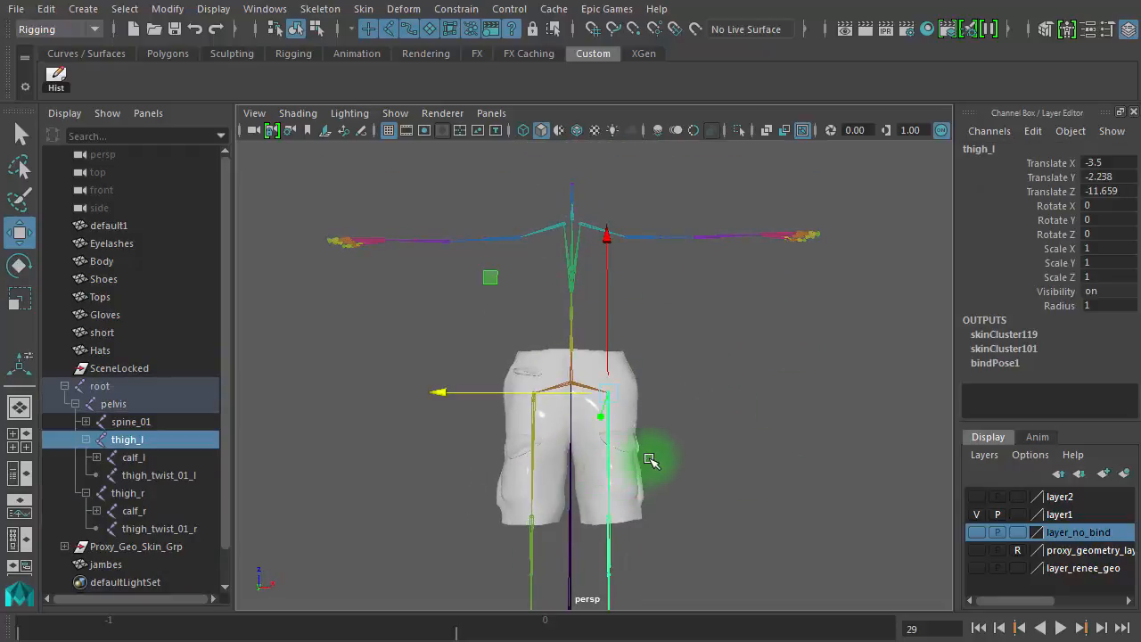
pyautogui.press('e')
pyautogui.moveTo(700, 528); pyautogui.dragTo(757, 288)
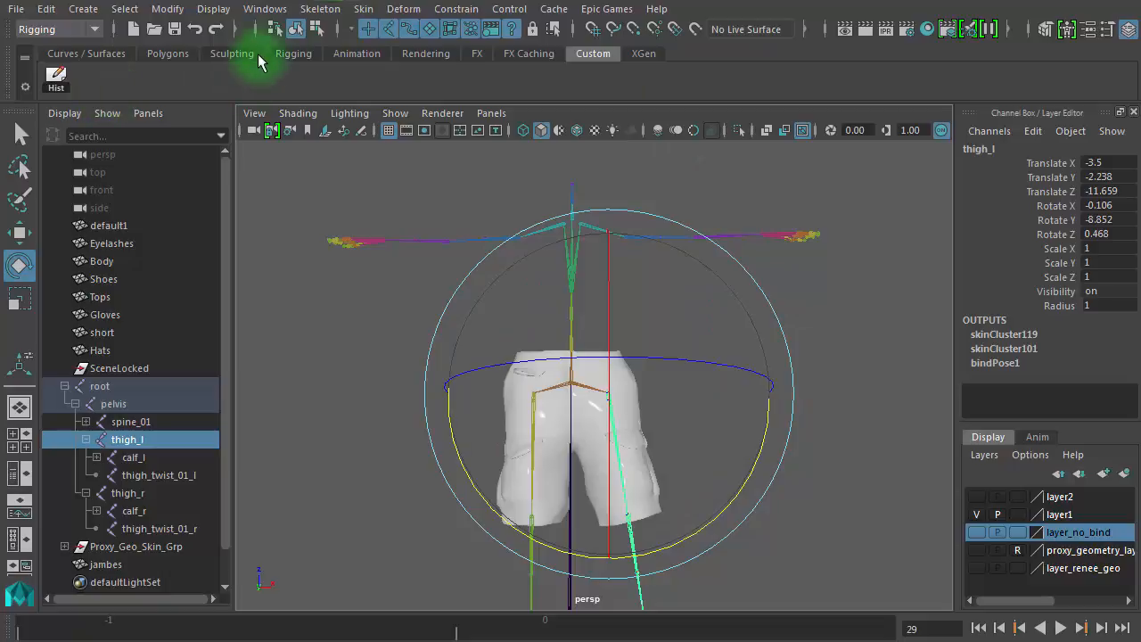
# Add Go to Bind Pose to the Custom shelf and use it to return the short mesh to its bind pose
pyautogui.click(371, 10)
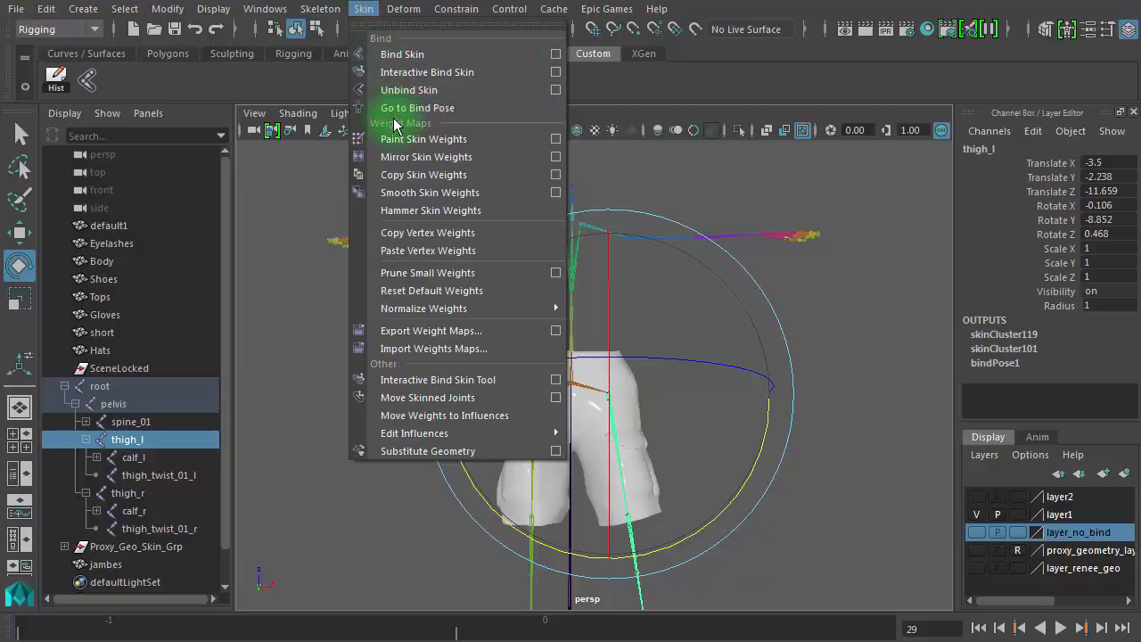
pyautogui.click(439, 111)
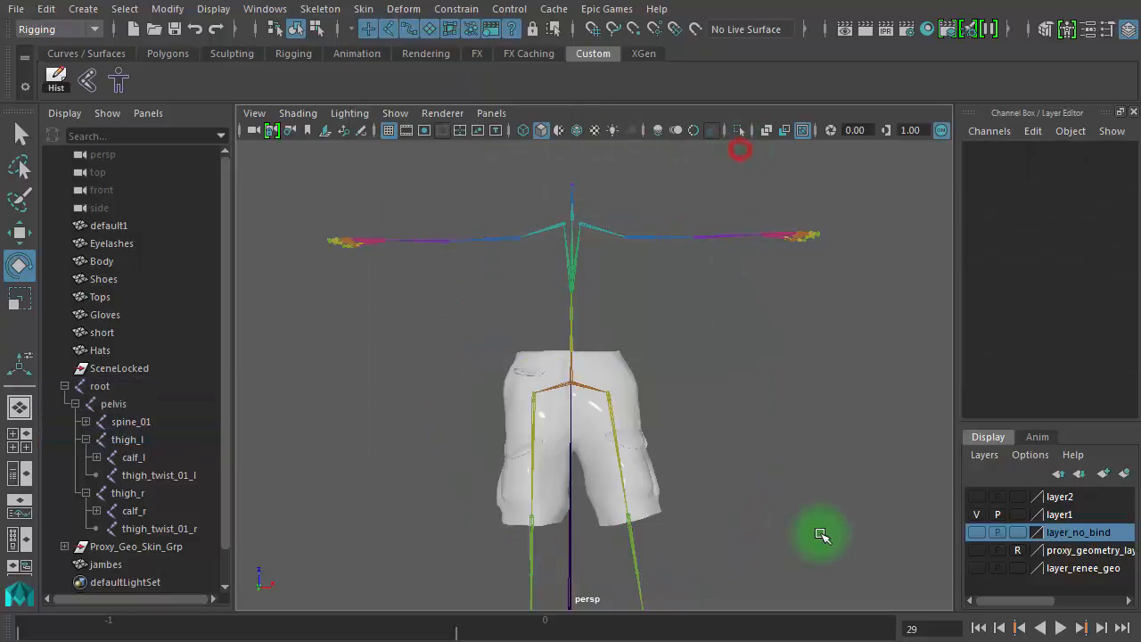
pyautogui.click(655, 477)
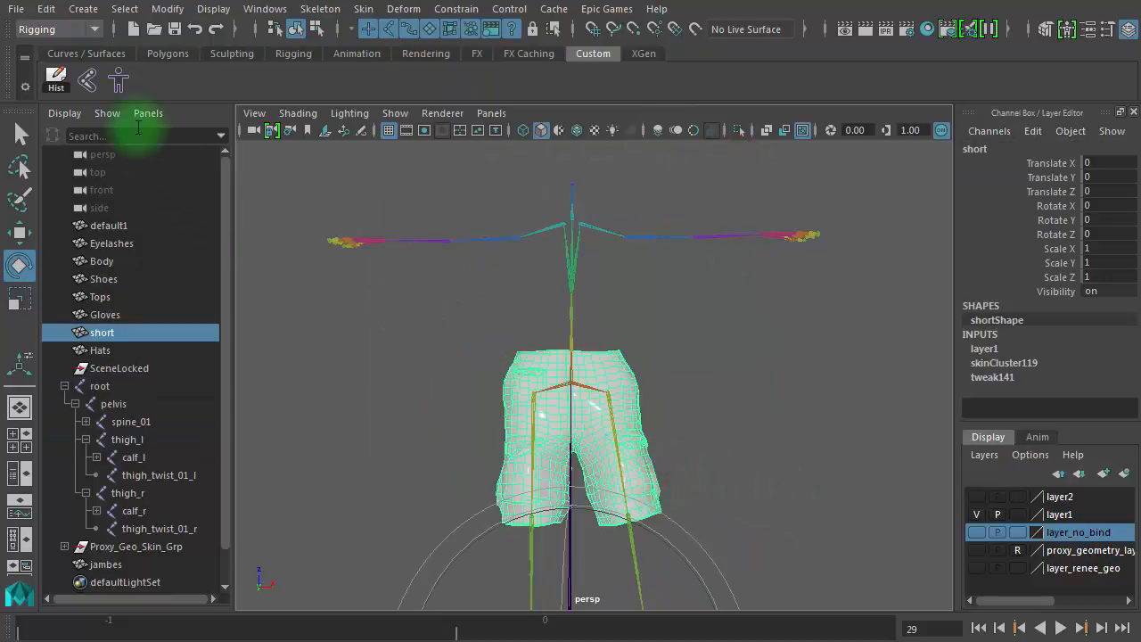
pyautogui.click(120, 80)
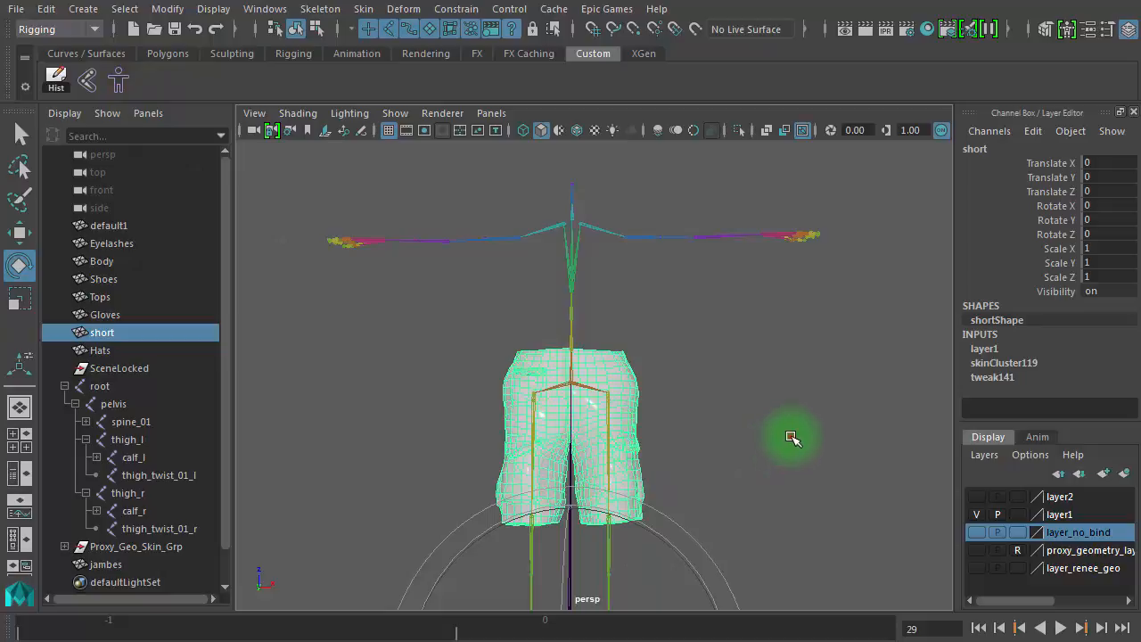
# Maximize the perspective view and start the Paint Skin Weights Tool on the short mesh
pyautogui.keyDown('alt'); pyautogui.moveTo(794, 438); pyautogui.dragTo(523, 351); pyautogui.keyUp('alt')
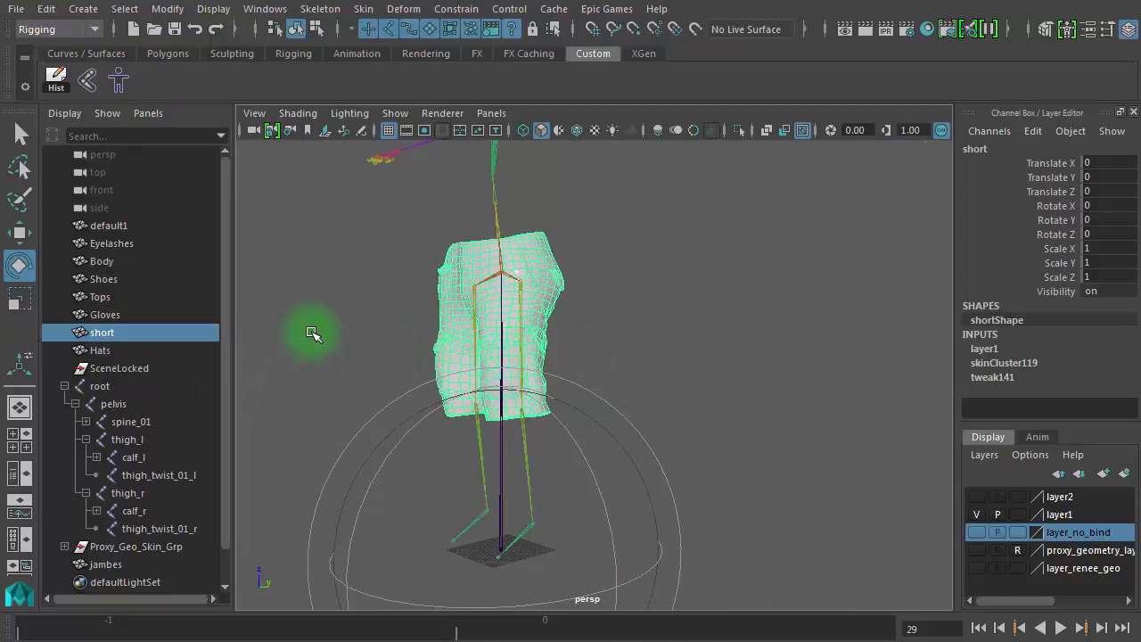
pyautogui.press('space')
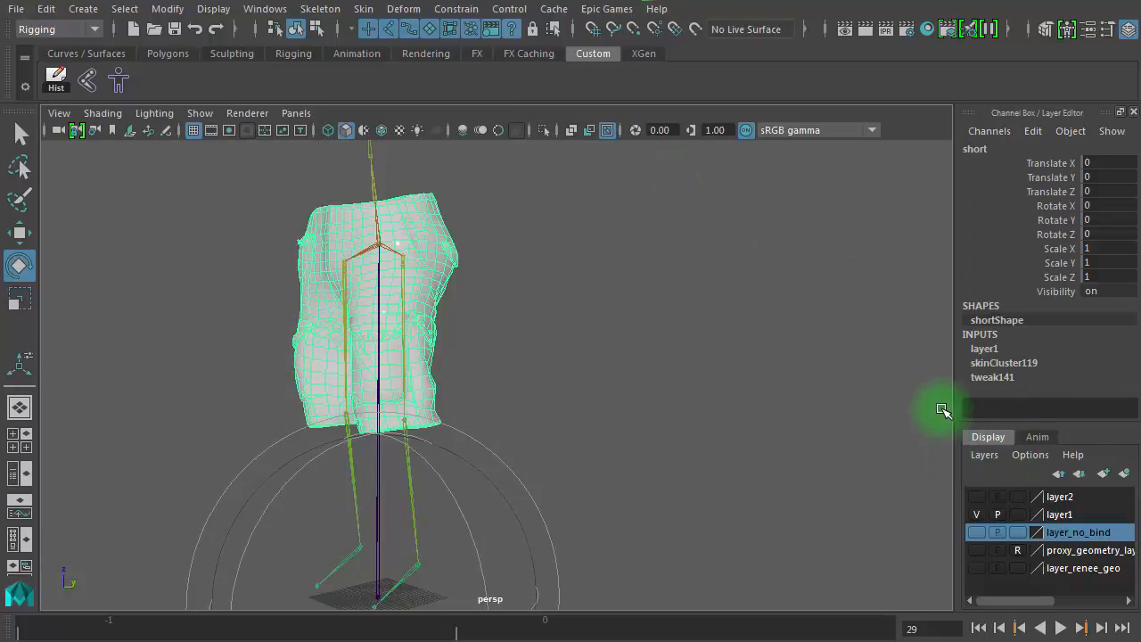
pyautogui.moveTo(648, 261)
pyautogui.mouseDown(button='right')
pyautogui.moveTo(486, 239)
pyautogui.moveTo(514, 232)
pyautogui.mouseUp(button='right')
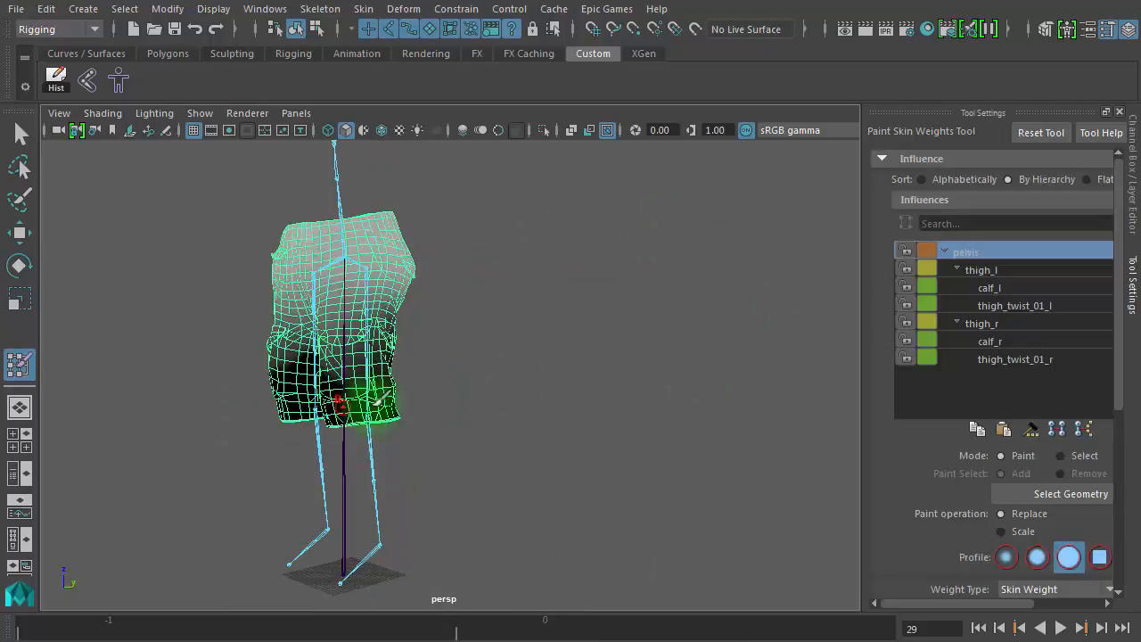
pyautogui.rightClick(580, 307)
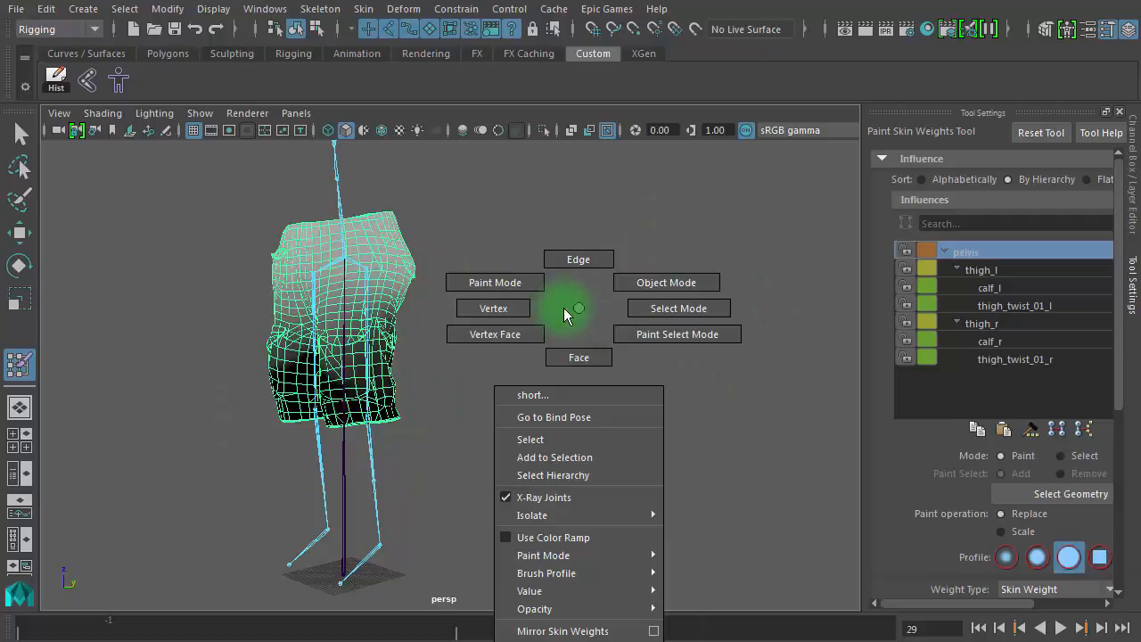
pyautogui.moveTo(565, 313)
pyautogui.mouseDown(button='right')
pyautogui.moveTo(420, 382)
pyautogui.moveTo(510, 285)
pyautogui.moveTo(514, 308)
pyautogui.moveTo(522, 283)
pyautogui.moveTo(536, 307)
pyautogui.moveTo(486, 278)
pyautogui.moveTo(576, 308)
pyautogui.mouseUp(button='right')
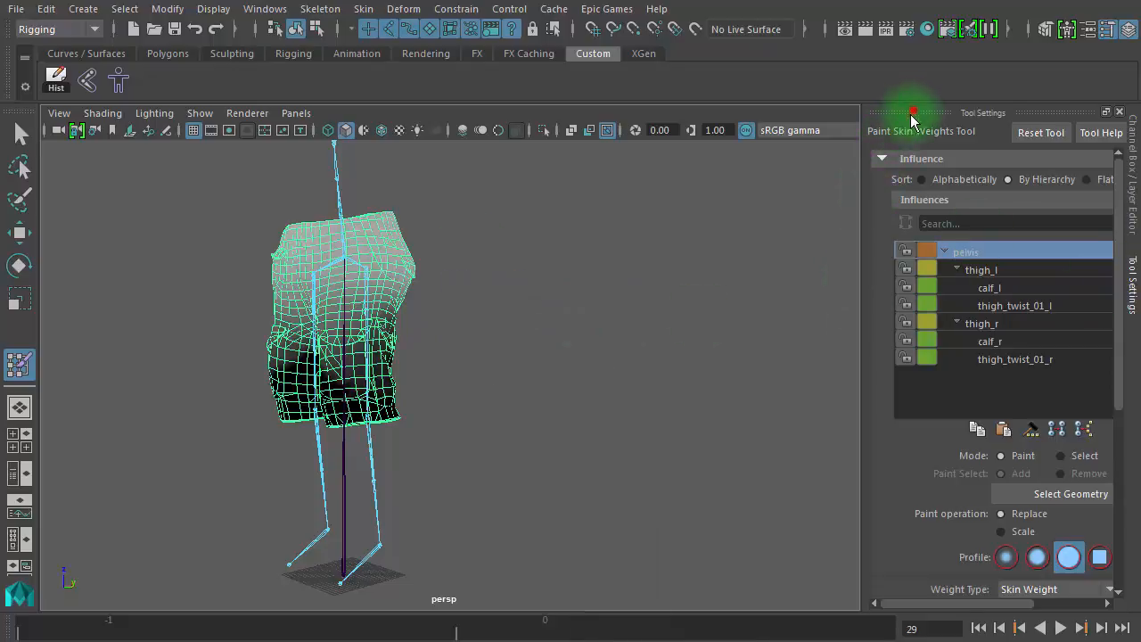
# Undock the Tool Settings window and widen it to show all the Paint Skin Weights options
pyautogui.moveTo(912, 118); pyautogui.dragTo(685, 79)
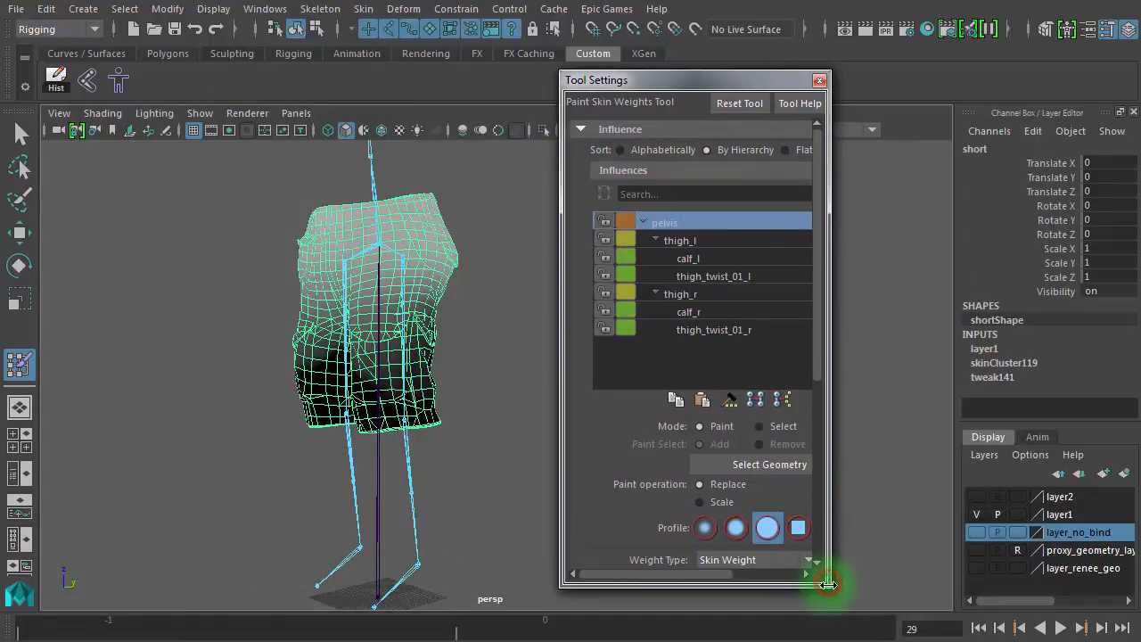
pyautogui.moveTo(828, 583); pyautogui.dragTo(1028, 586)
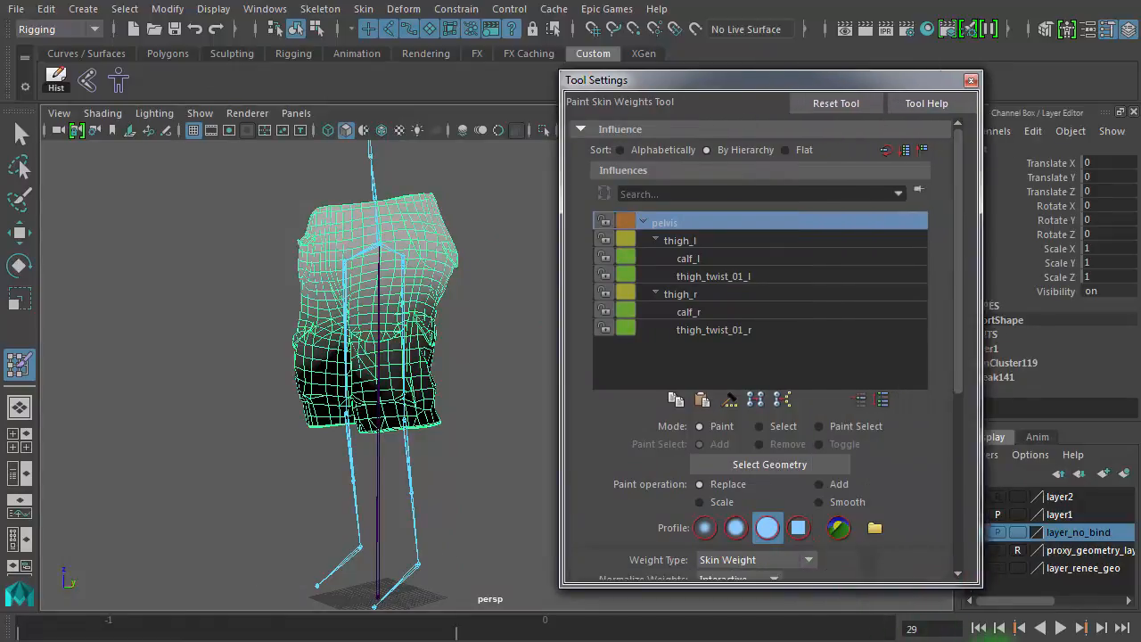
# Select all influences from thigh_twist_01_r up to pelvis, lock their weights, and unlock them again
pyautogui.click(744, 330)
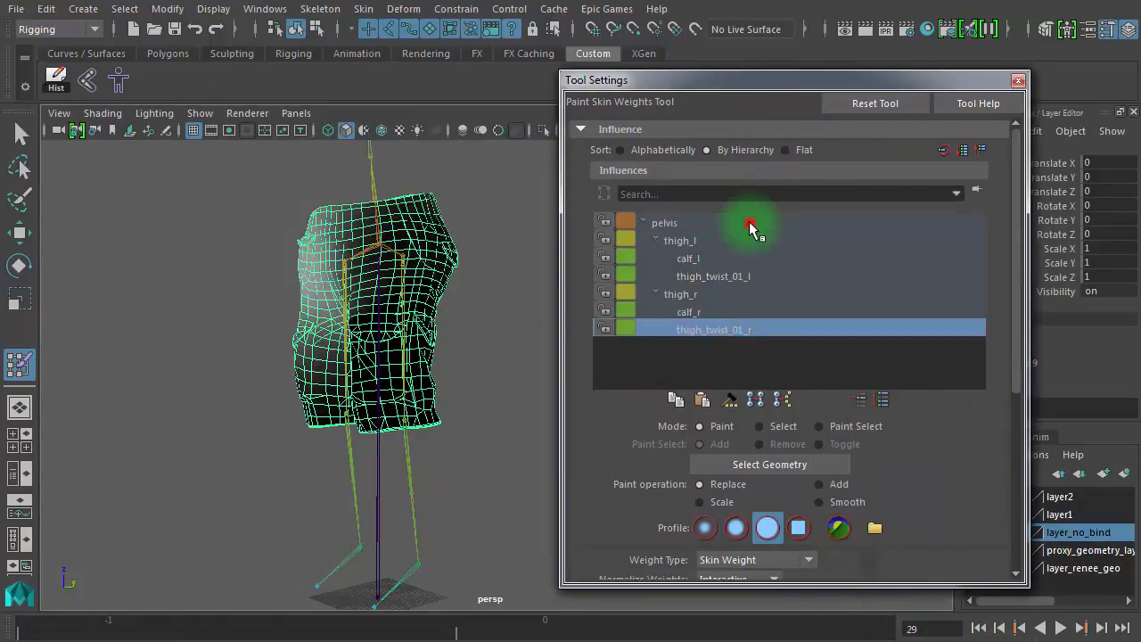
pyautogui.click(603, 221)
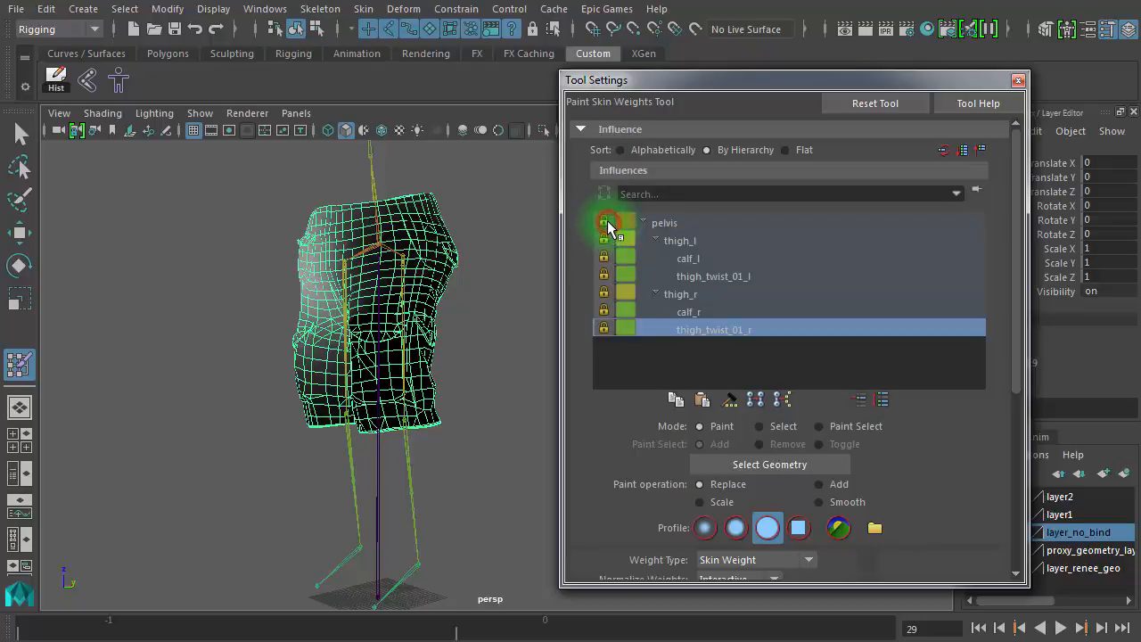
pyautogui.click(605, 221)
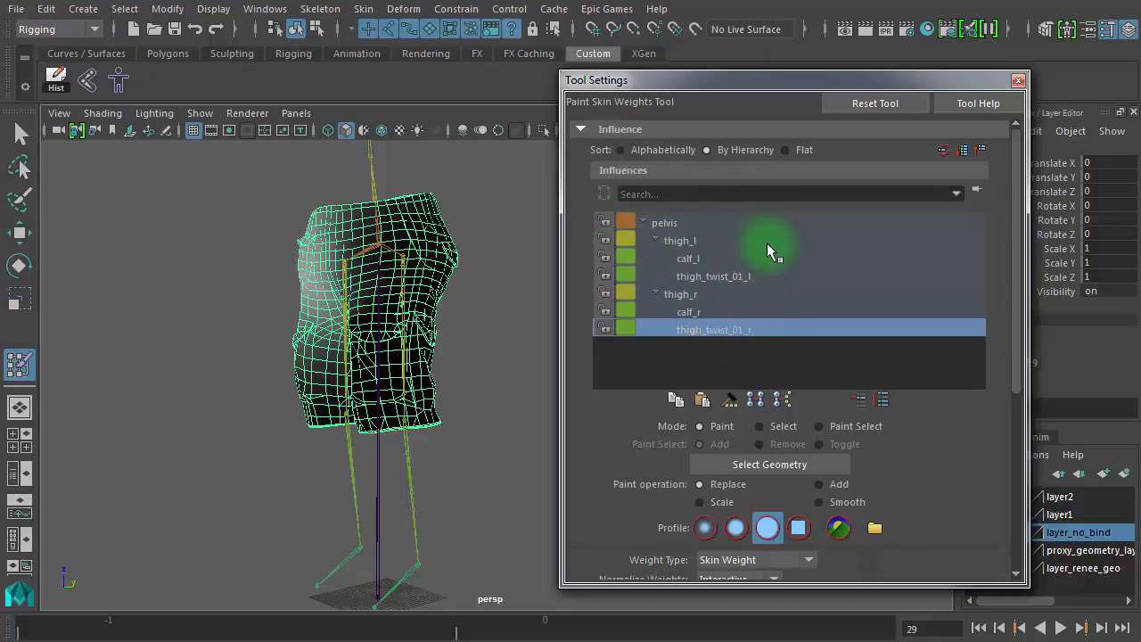
# Set the paint brush value to 1.0 and close the Tool Settings window
pyautogui.click(1020, 336)
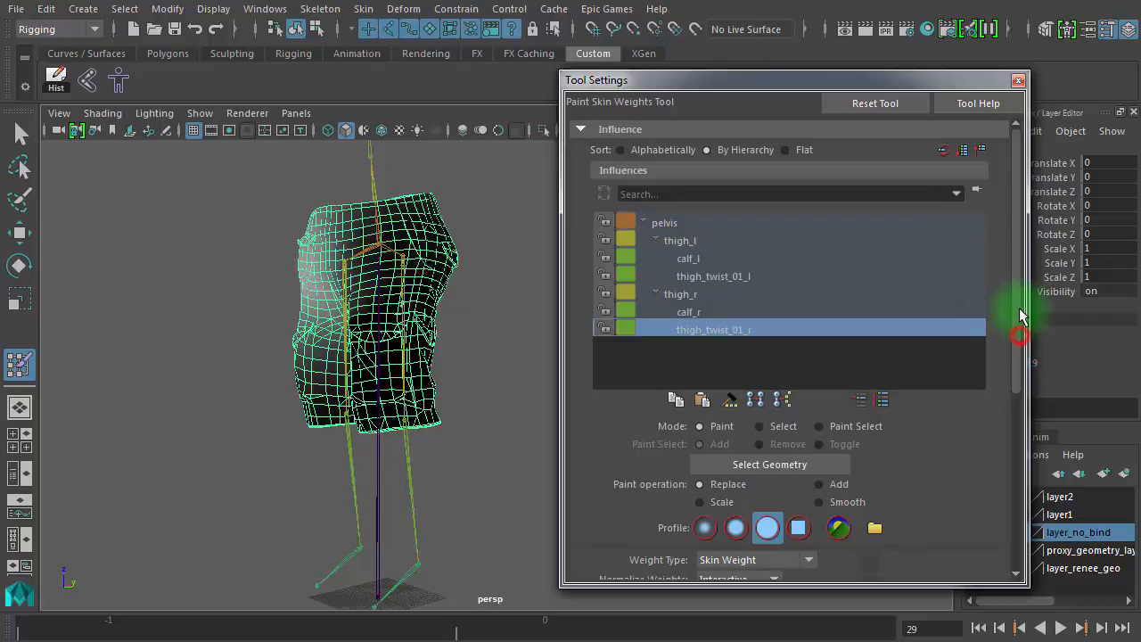
pyautogui.moveTo(1019, 332); pyautogui.dragTo(917, 407)
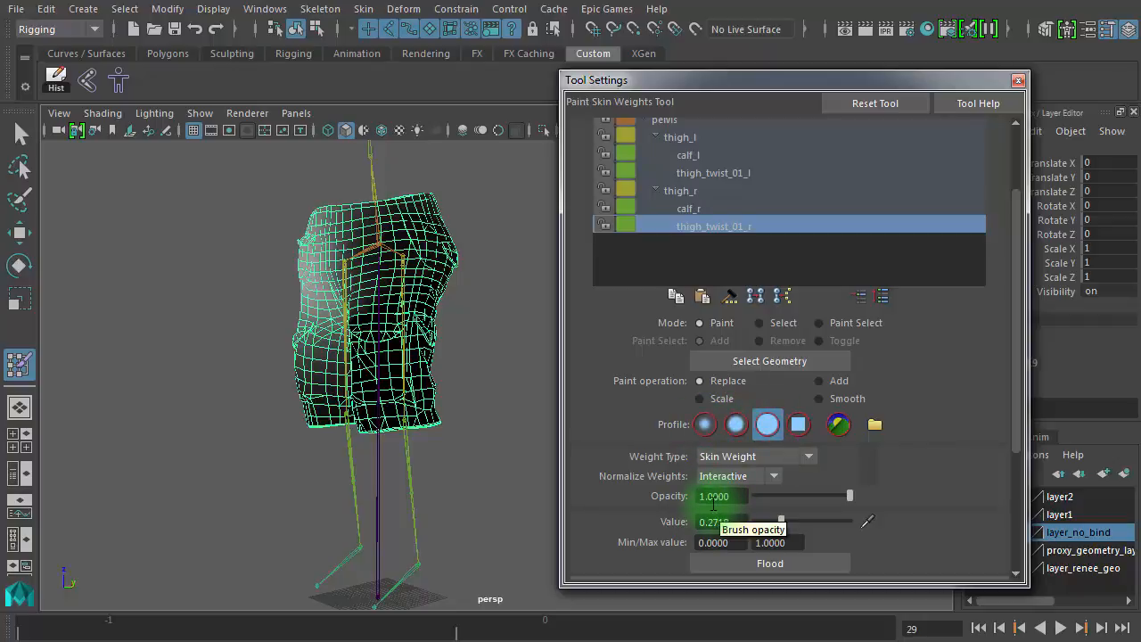
pyautogui.doubleClick(740, 521)
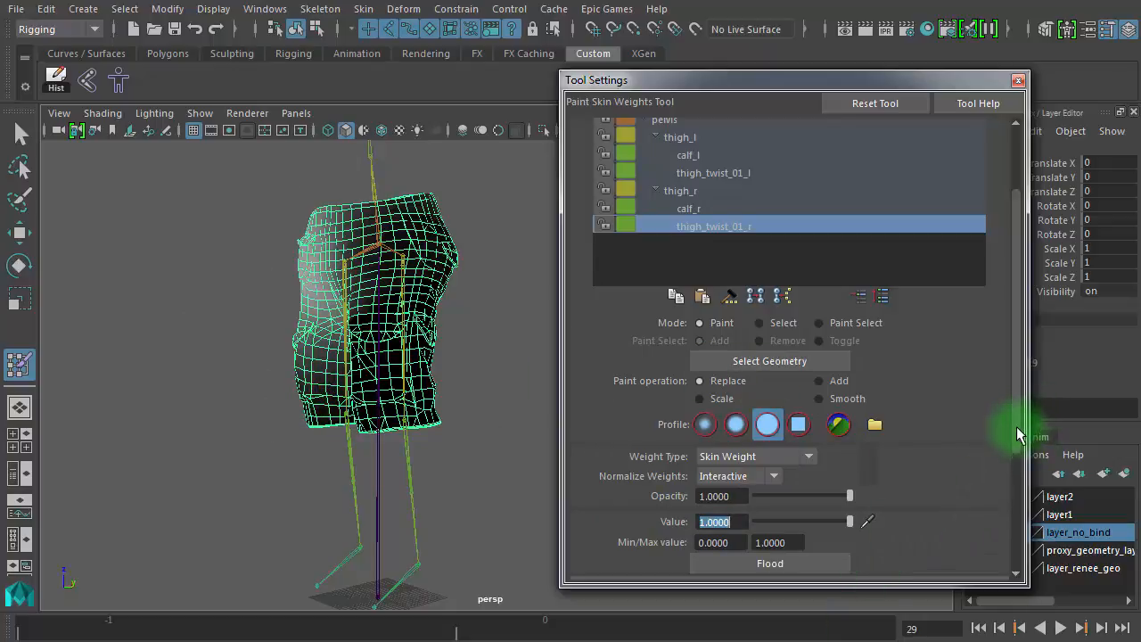
pyautogui.moveTo(1016, 426); pyautogui.dragTo(1039, 247)
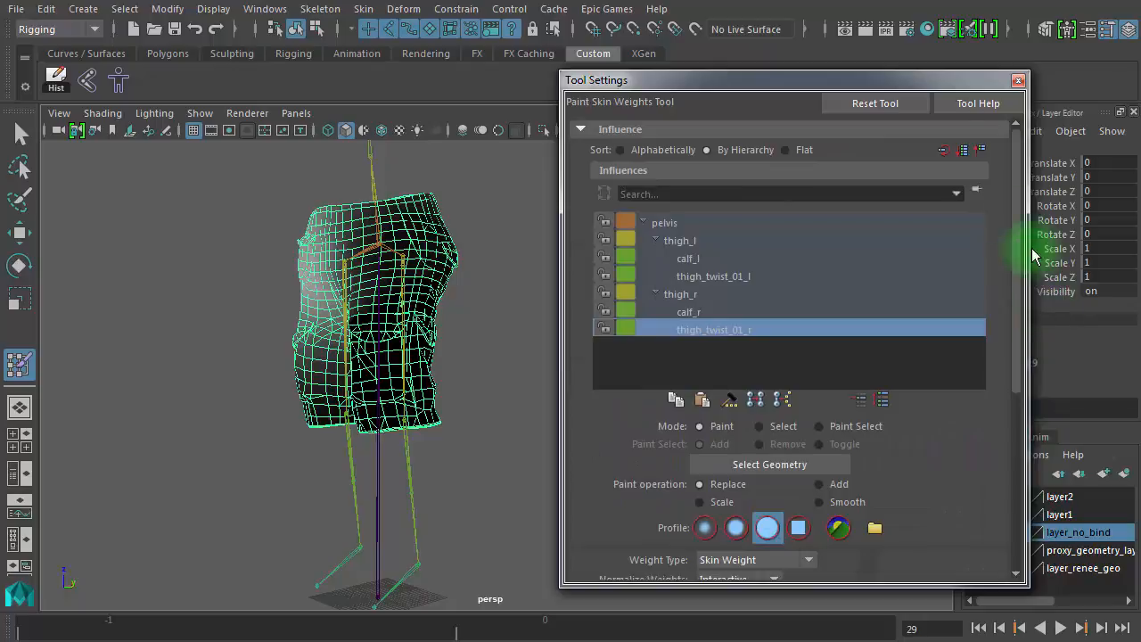
pyautogui.click(1019, 81)
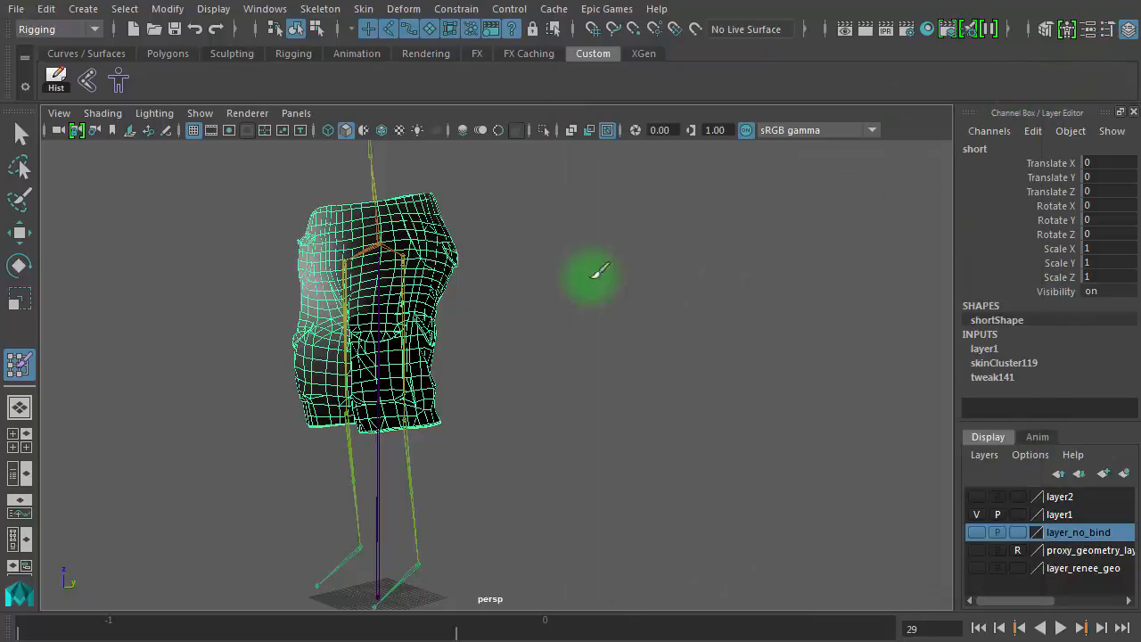
# Paint a small spot of full thigh_twist_01_r weight on the upper back of the shorts, near the waistband
pyautogui.rightClick(597, 268)
pyautogui.keyDown('ctrl'); pyautogui.rightClick(596, 270); pyautogui.keyUp('ctrl')
pyautogui.keyDown('ctrl'); pyautogui.rightClick(595, 270); pyautogui.keyUp('ctrl')
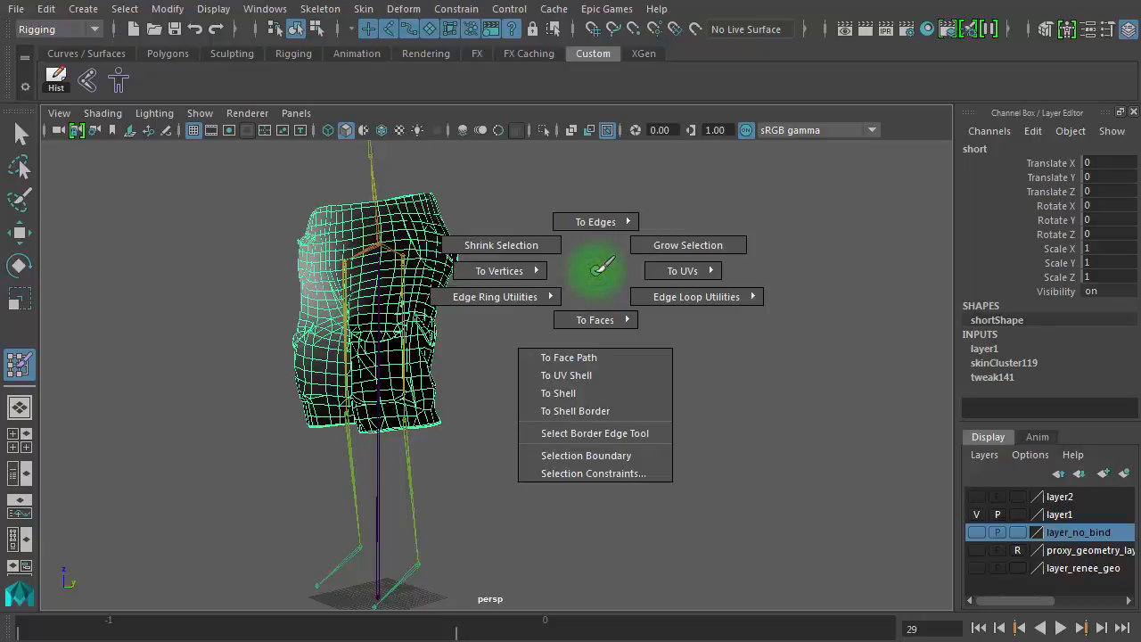
pyautogui.keyDown('ctrl'); pyautogui.rightClick(414, 233); pyautogui.keyUp('ctrl')
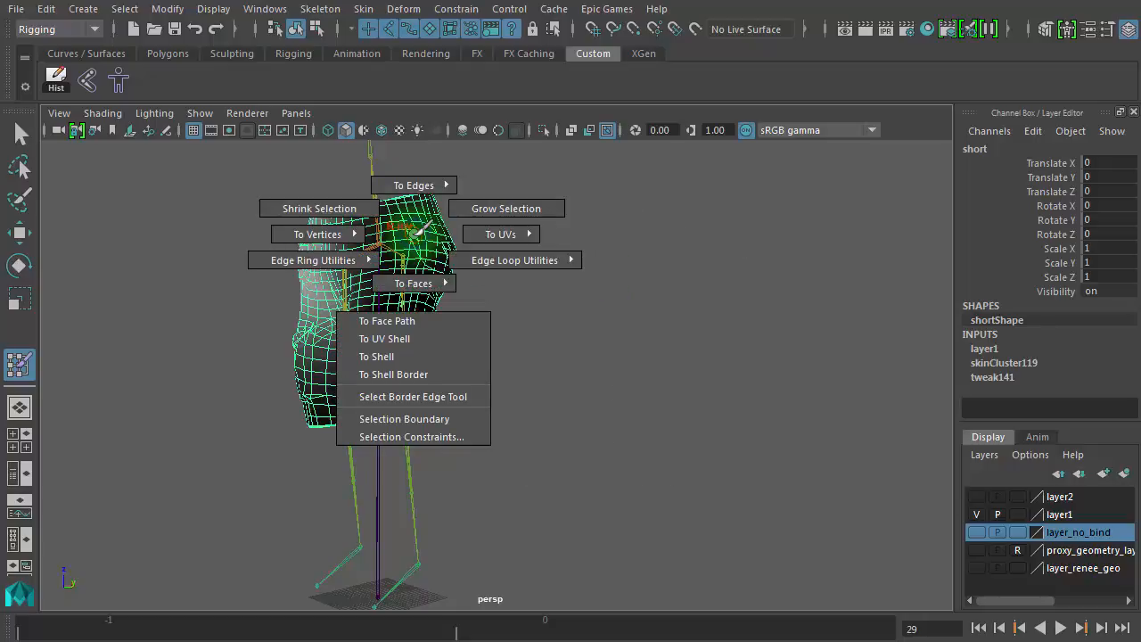
pyautogui.rightClick(412, 232)
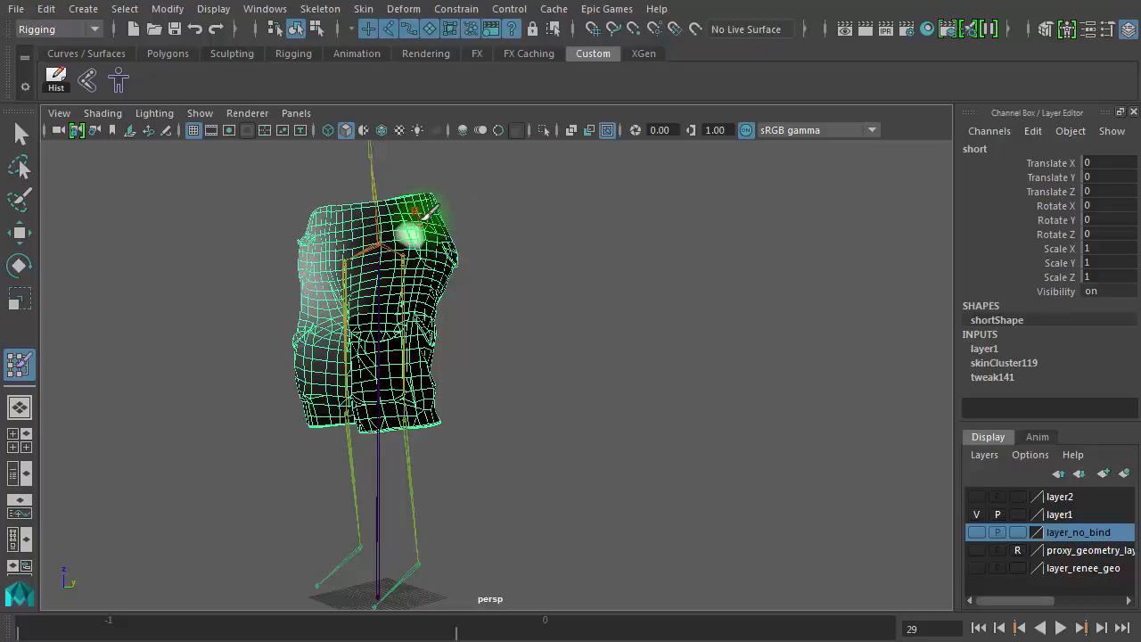
# Set the paint brush value to 0.20 and reopen the Paint Skin Weights tool settings at the opacity and value options
pyautogui.rightClick(421, 217)
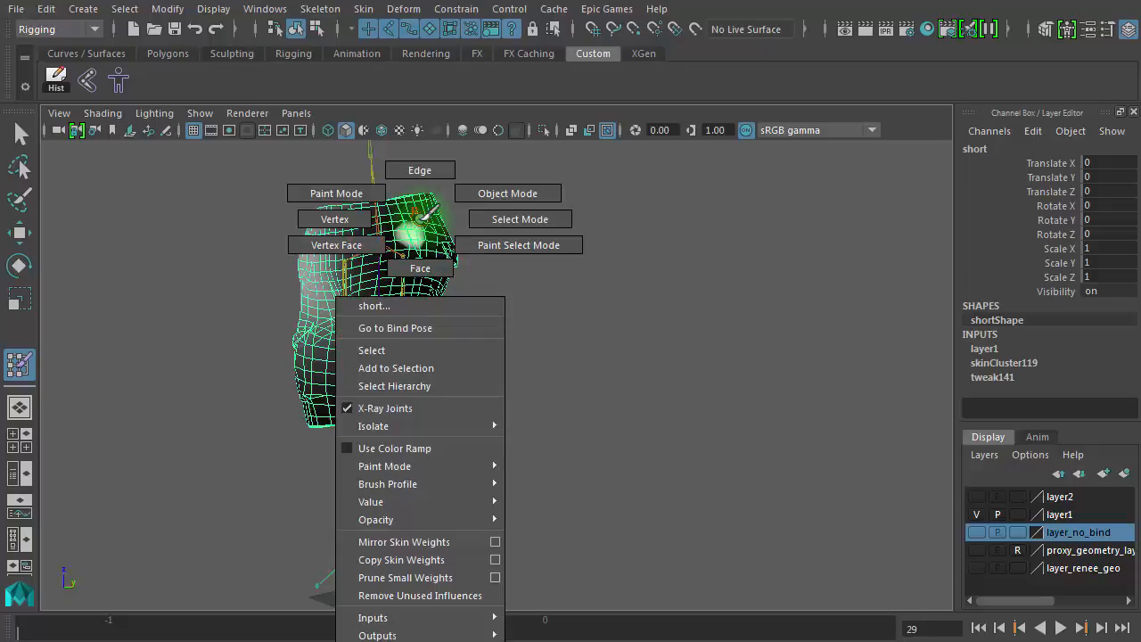
pyautogui.moveTo(413, 502)
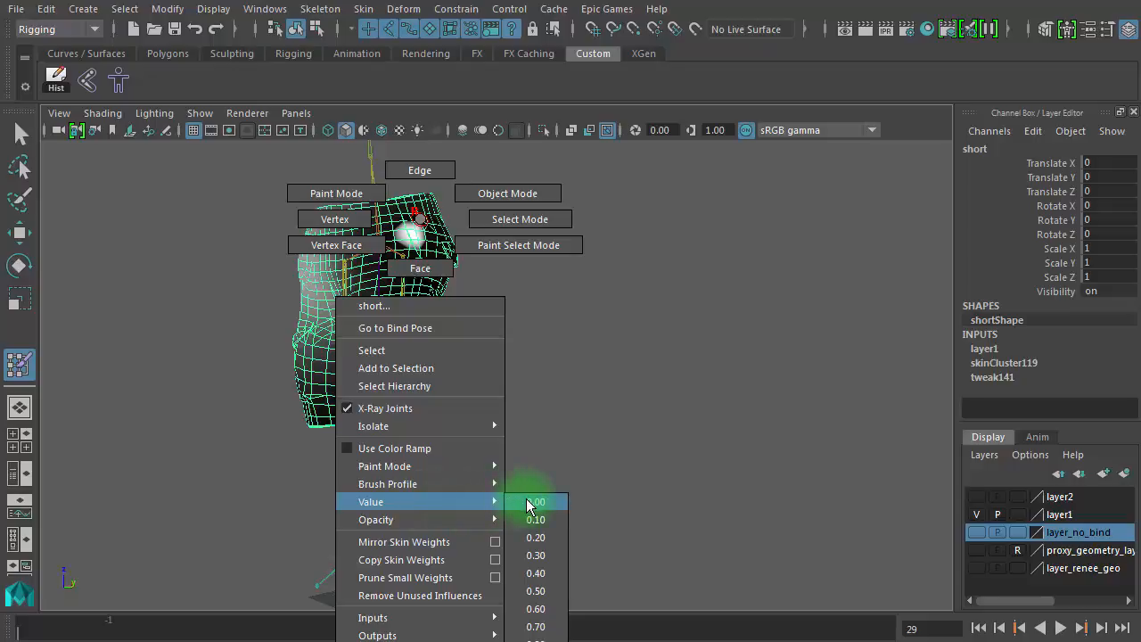
pyautogui.click(535, 556)
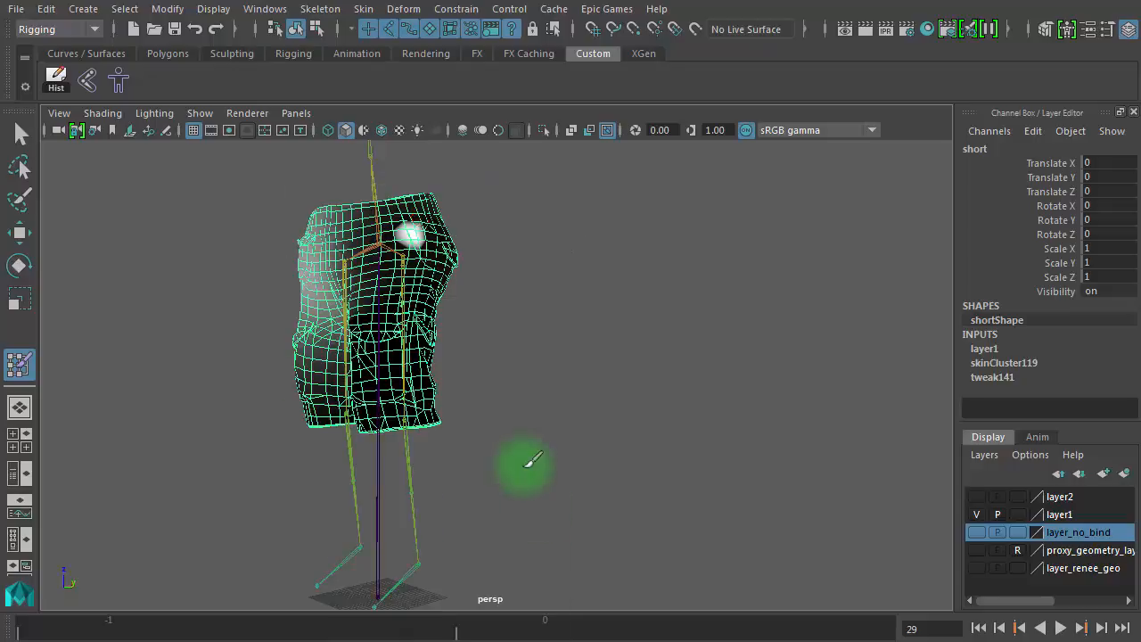
pyautogui.doubleClick(29, 361)
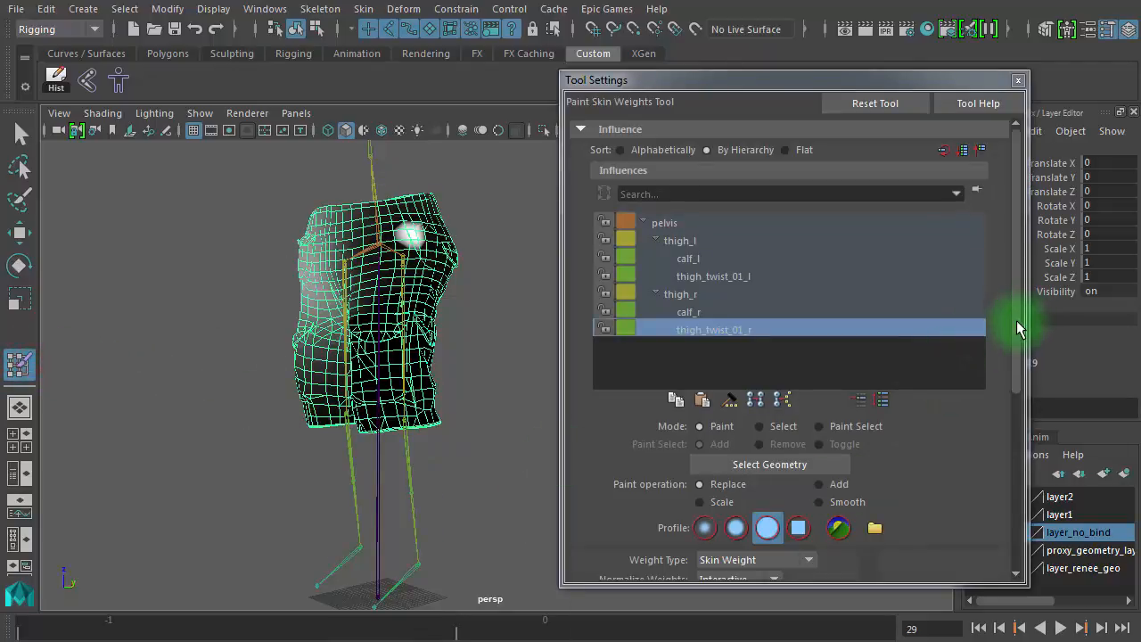
pyautogui.moveTo(1017, 322); pyautogui.dragTo(1020, 509)
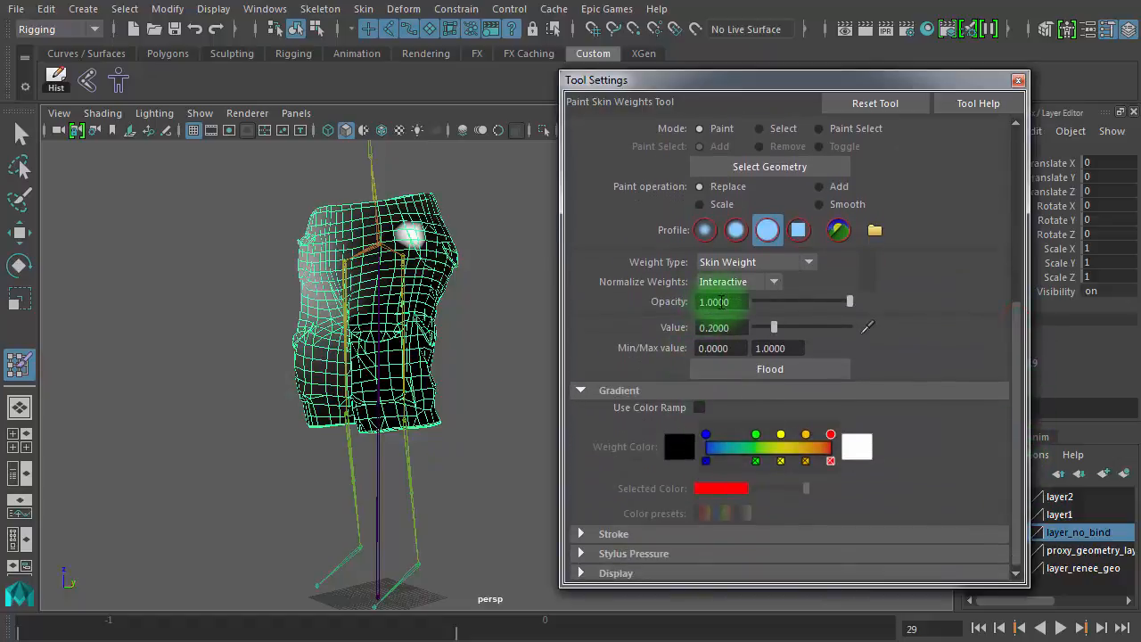
# Set the brush opacity to 0.5 and the brush value to 0.8 for painting on the shorts
pyautogui.moveTo(722, 303); pyautogui.dragTo(701, 332)
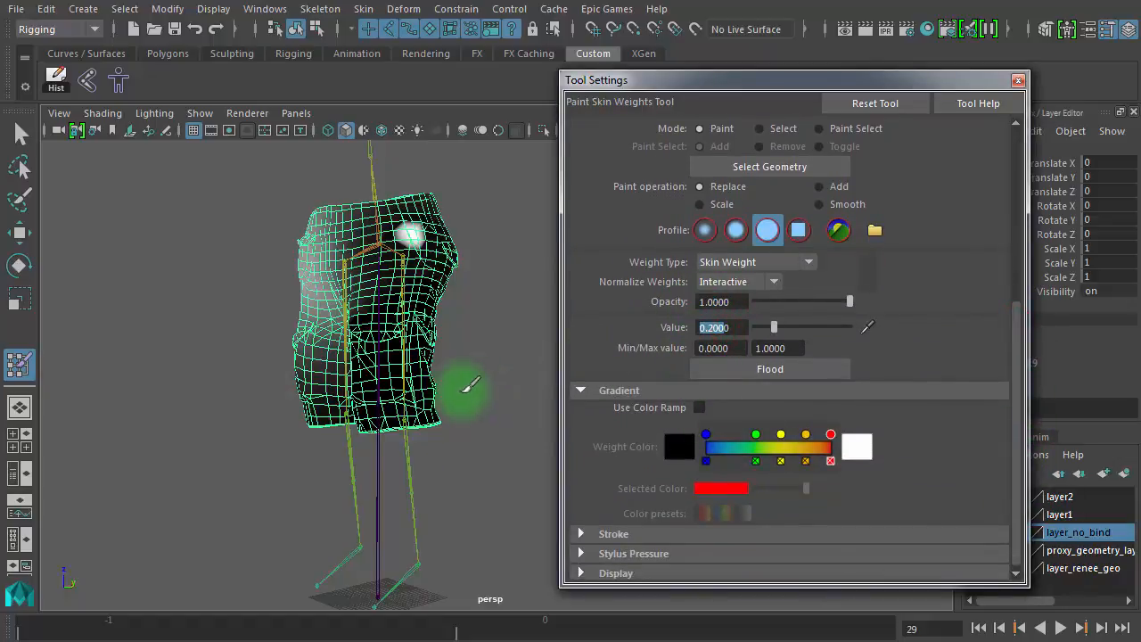
pyautogui.moveTo(429, 236)
pyautogui.mouseDown(button='right')
pyautogui.moveTo(454, 538)
pyautogui.moveTo(509, 538)
pyautogui.moveTo(542, 633)
pyautogui.mouseUp(button='right')
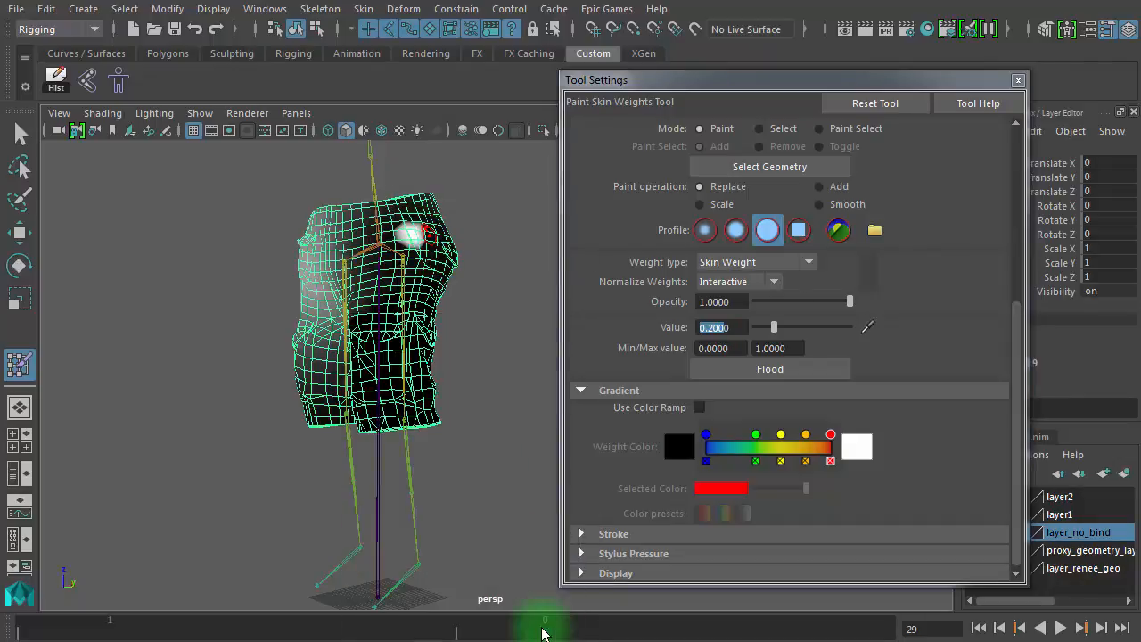
pyautogui.click(715, 300)
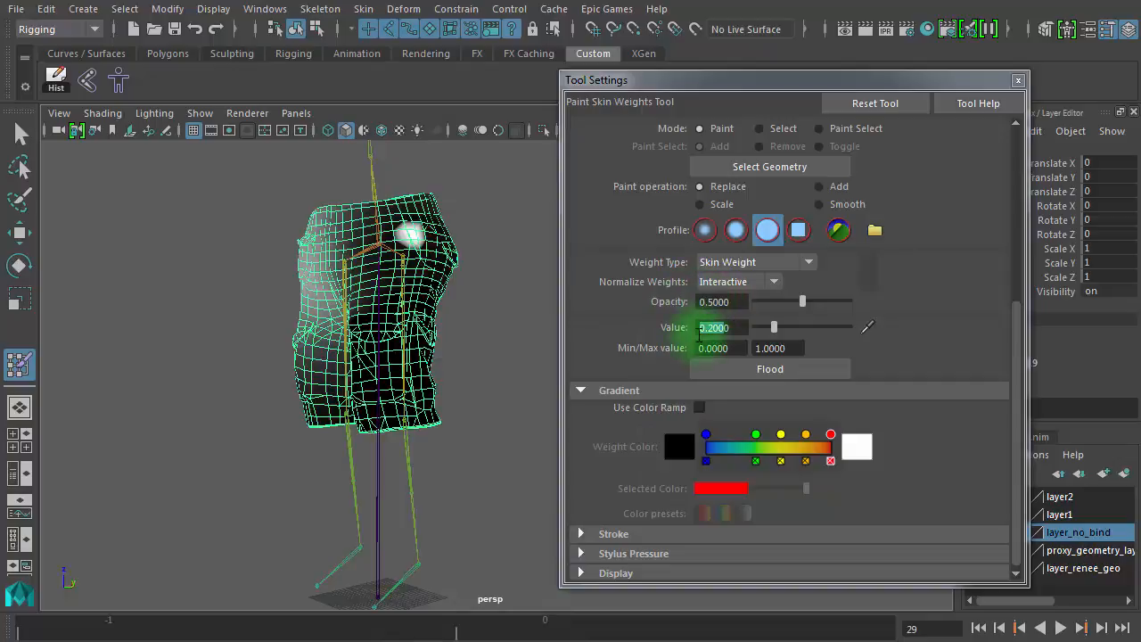
pyautogui.click(717, 328)
pyautogui.moveTo(419, 357); pyautogui.dragTo(436, 634, button='right')
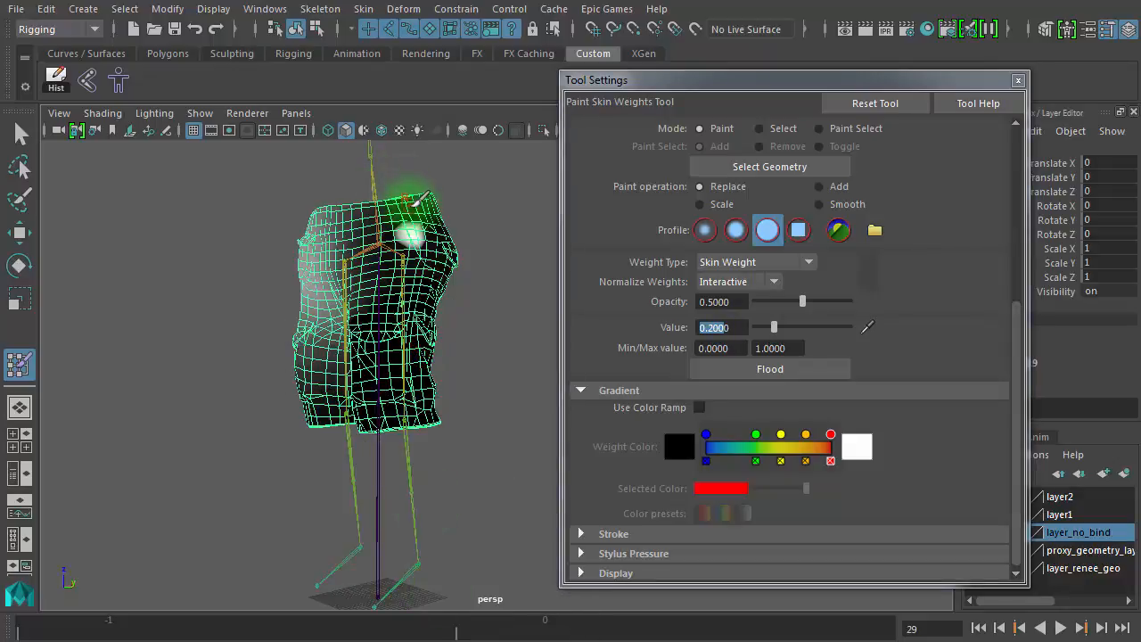
pyautogui.moveTo(410, 206)
pyautogui.mouseDown(button='right')
pyautogui.moveTo(402, 491)
pyautogui.moveTo(496, 495)
pyautogui.moveTo(511, 512)
pyautogui.moveTo(525, 631)
pyautogui.mouseUp(button='right')
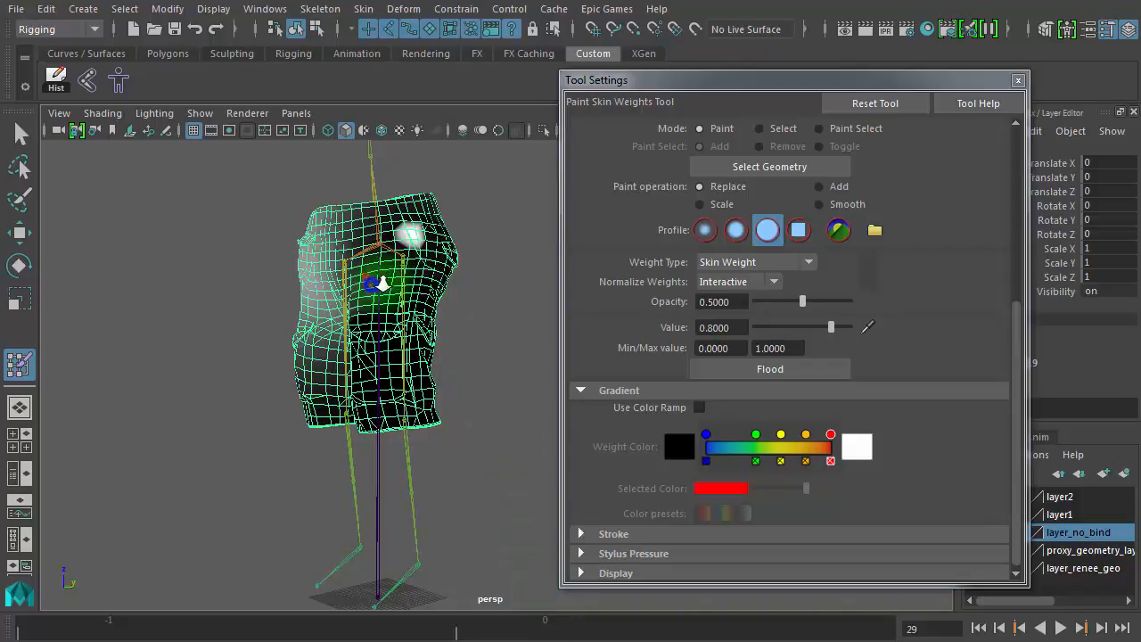
# Change the brush value interactively to about 0.44 and paint weight over and just above the white spot on the shorts
pyautogui.keyDown('alt'); pyautogui.moveTo(382, 265); pyautogui.dragTo(612, 305, button='right'); pyautogui.keyUp('alt')
pyautogui.keyDown('alt'); pyautogui.moveTo(526, 270); pyautogui.dragTo(599, 575, button='middle'); pyautogui.keyUp('alt')
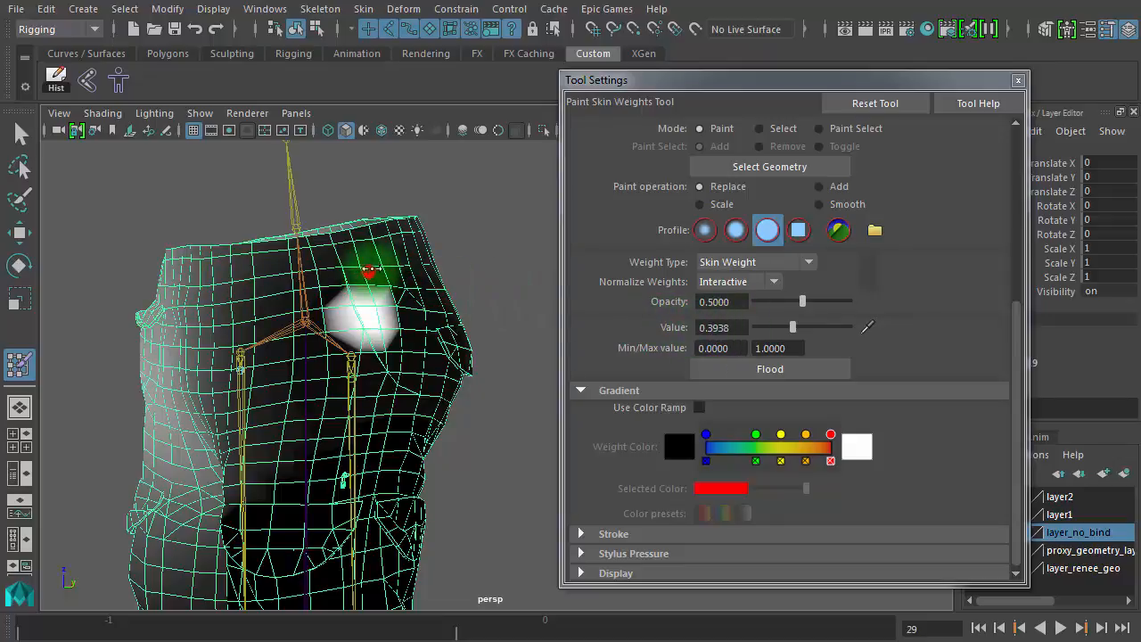
pyautogui.moveTo(360, 269); pyautogui.dragTo(398, 269)
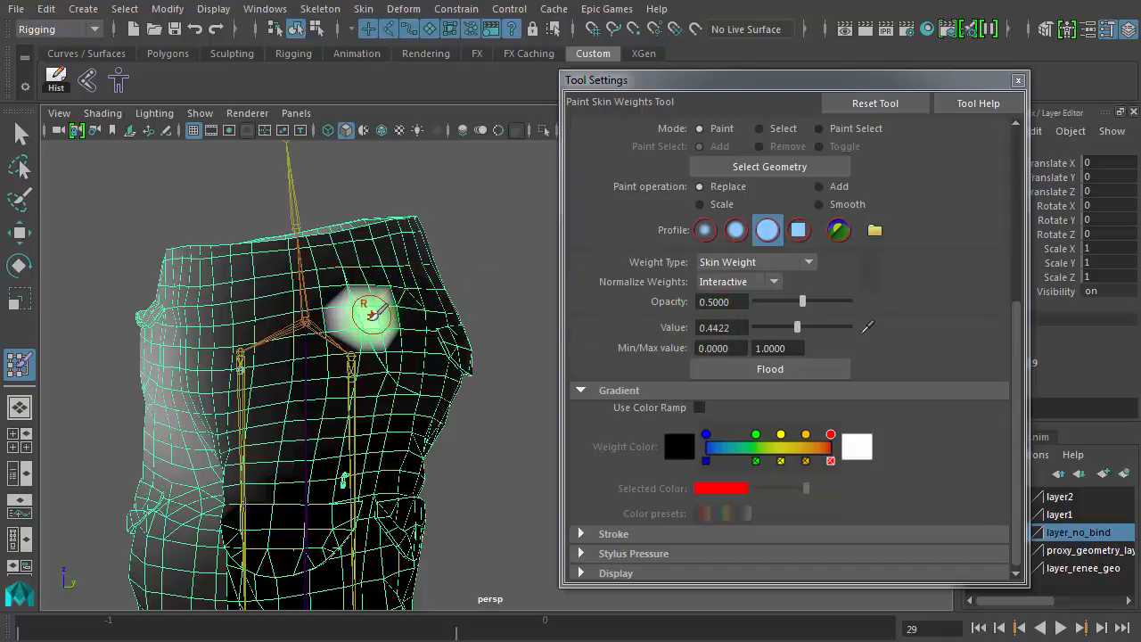
pyautogui.moveTo(364, 313)
pyautogui.mouseDown()
pyautogui.moveTo(409, 303)
pyautogui.moveTo(407, 279)
pyautogui.moveTo(364, 283)
pyautogui.moveTo(452, 298)
pyautogui.moveTo(358, 282)
pyautogui.moveTo(407, 293)
pyautogui.moveTo(384, 294)
pyautogui.mouseUp()
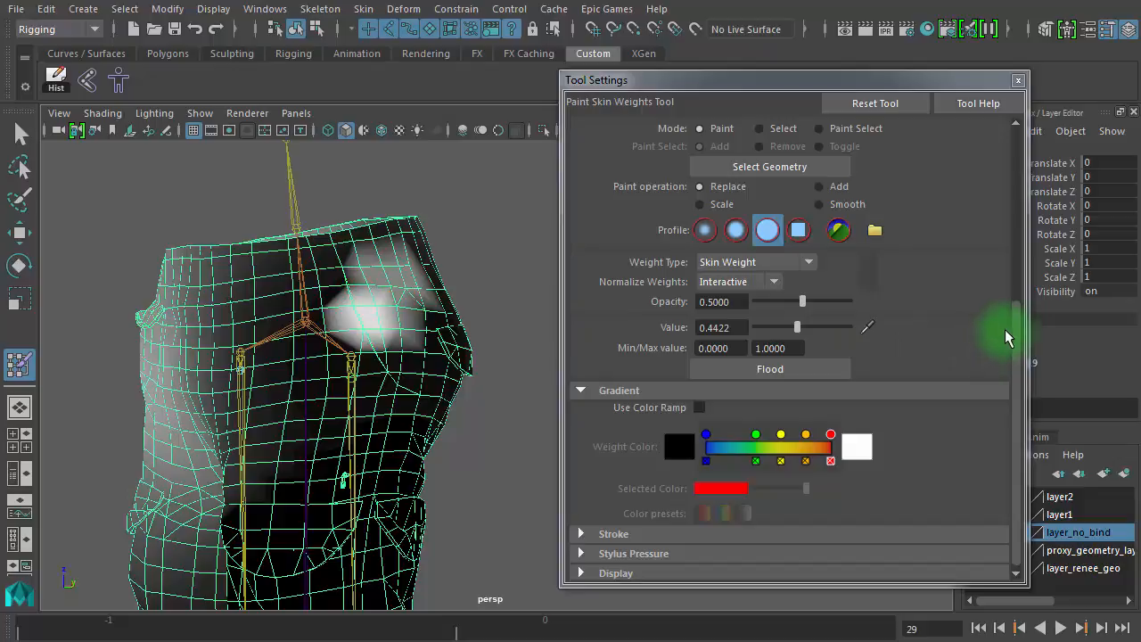
# Paint a larger patch of weight from the spot toward the hip, resize the brush, and close the Tool Settings window
pyautogui.moveTo(1008, 325)
pyautogui.mouseDown()
pyautogui.moveTo(1019, 318)
pyautogui.moveTo(1023, 143)
pyautogui.moveTo(1026, 366)
pyautogui.mouseUp()
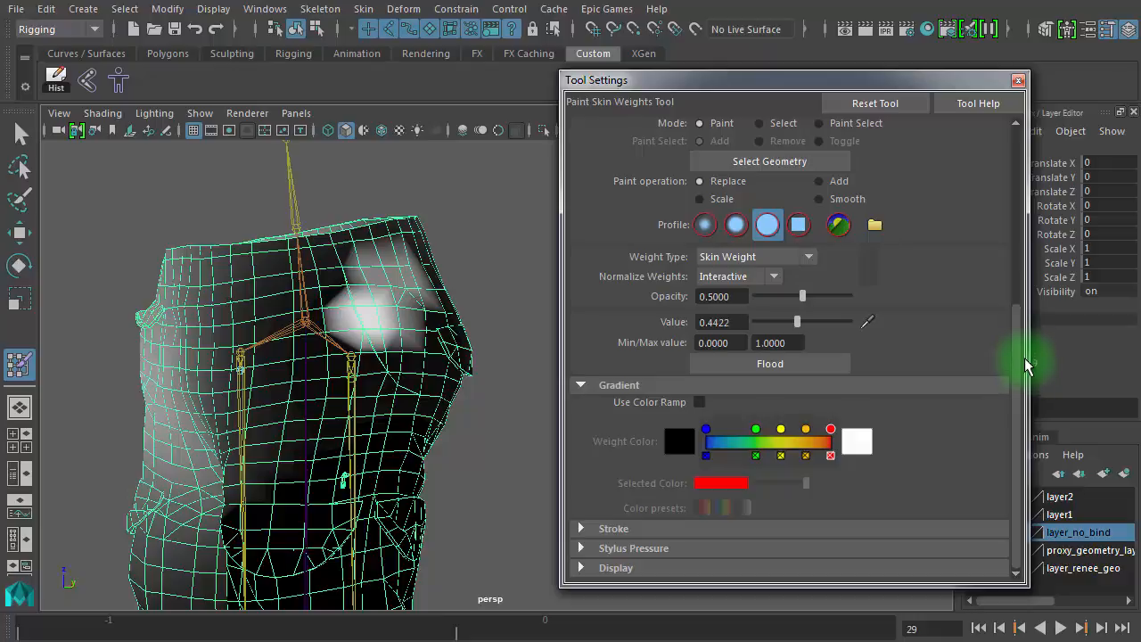
pyautogui.moveTo(1027, 315); pyautogui.dragTo(1026, 277)
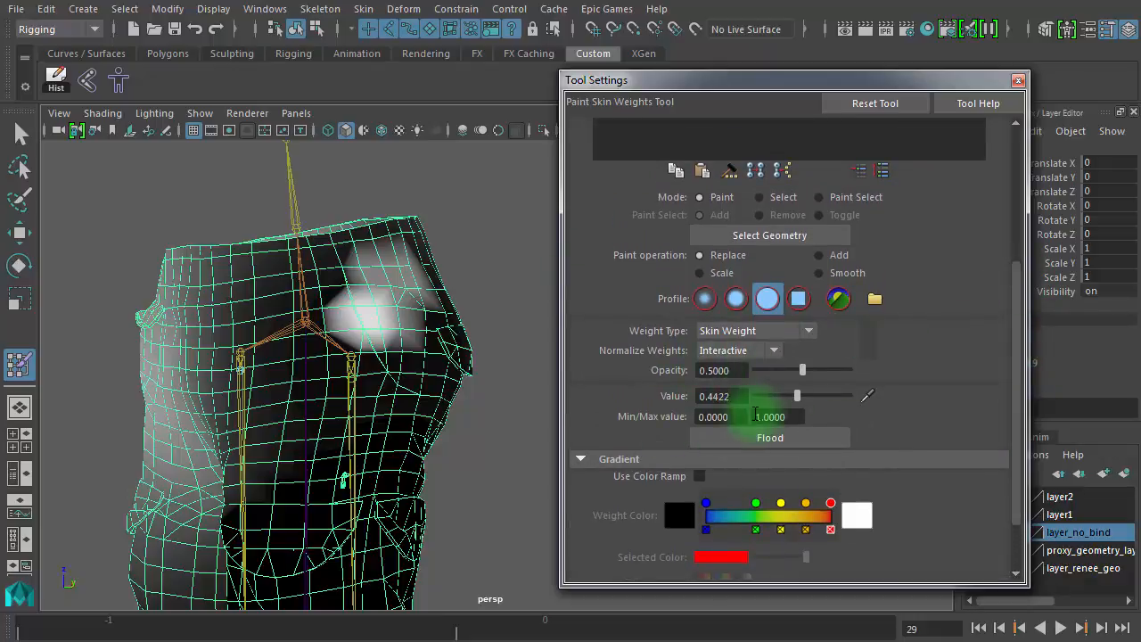
pyautogui.click(727, 395)
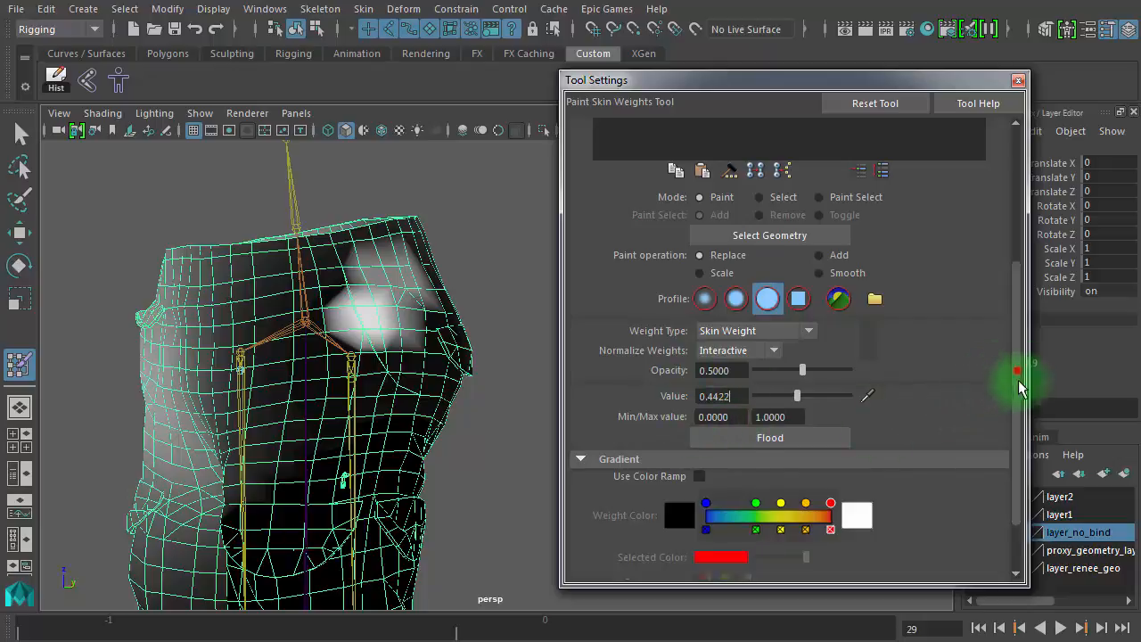
pyautogui.scroll(-2, 1020, 388)
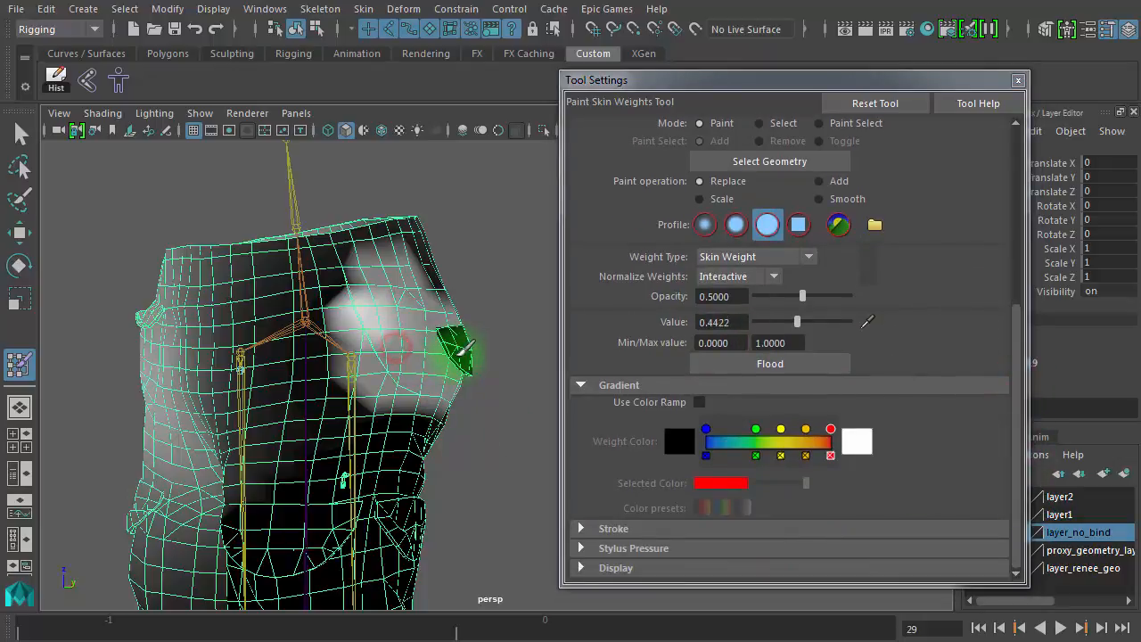
pyautogui.press('b')
pyautogui.moveTo(388, 347)
pyautogui.mouseDown()
pyautogui.moveTo(378, 345)
pyautogui.moveTo(458, 346)
pyautogui.moveTo(332, 346)
pyautogui.moveTo(432, 347)
pyautogui.moveTo(350, 352)
pyautogui.mouseUp()
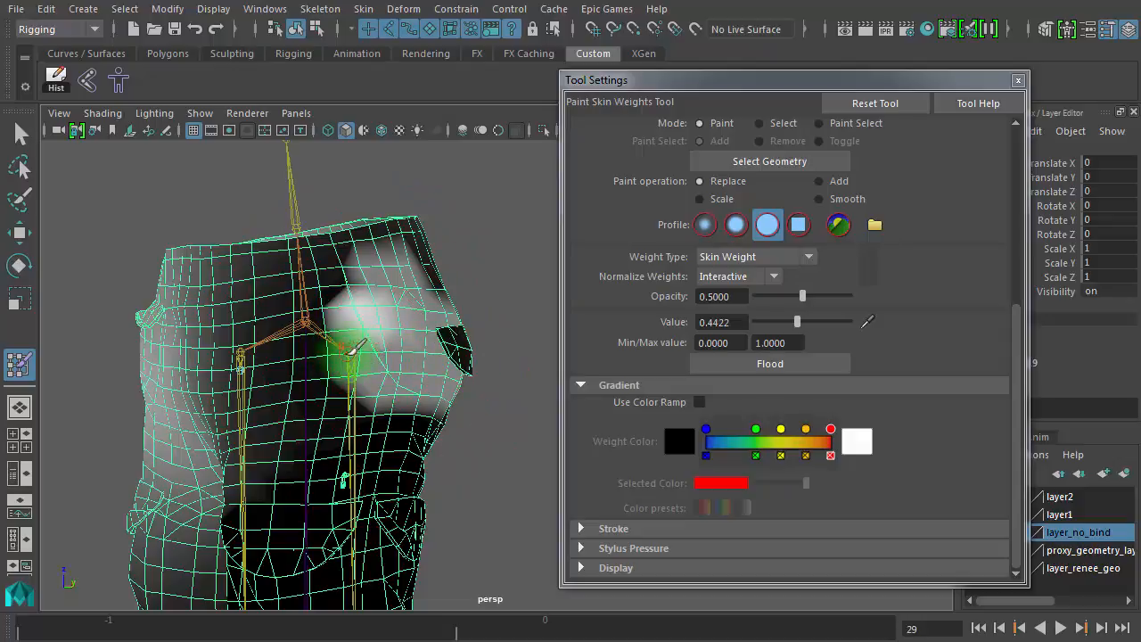
pyautogui.click(1018, 80)
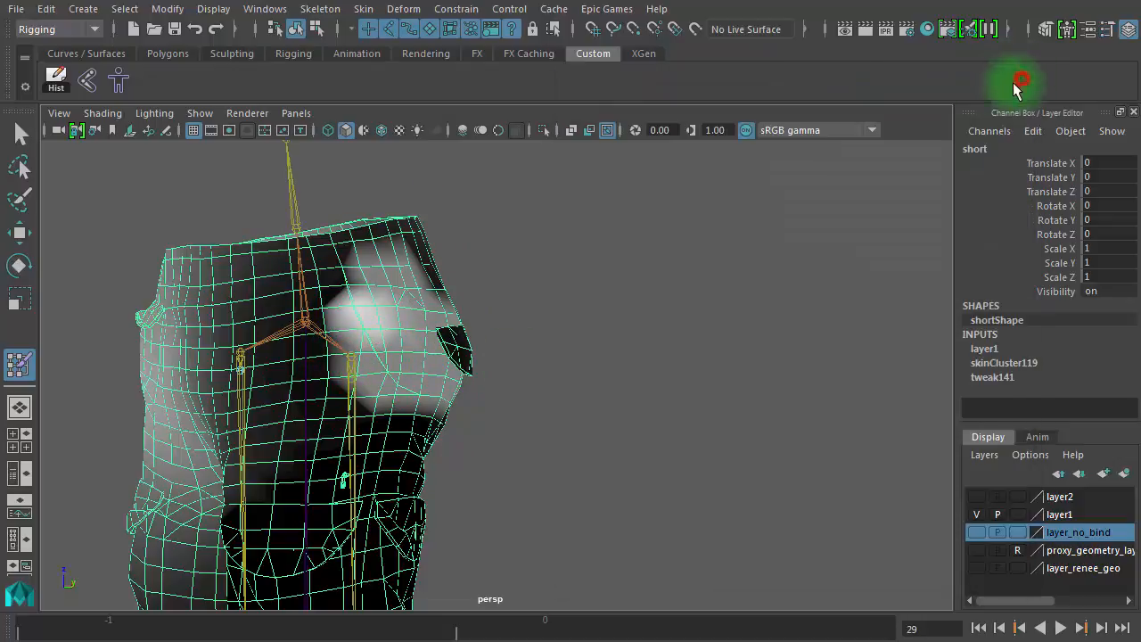
# Open the Character Rig Creator and float its Animation and Rigging Toolset window beside the viewport
pyautogui.click(617, 11)
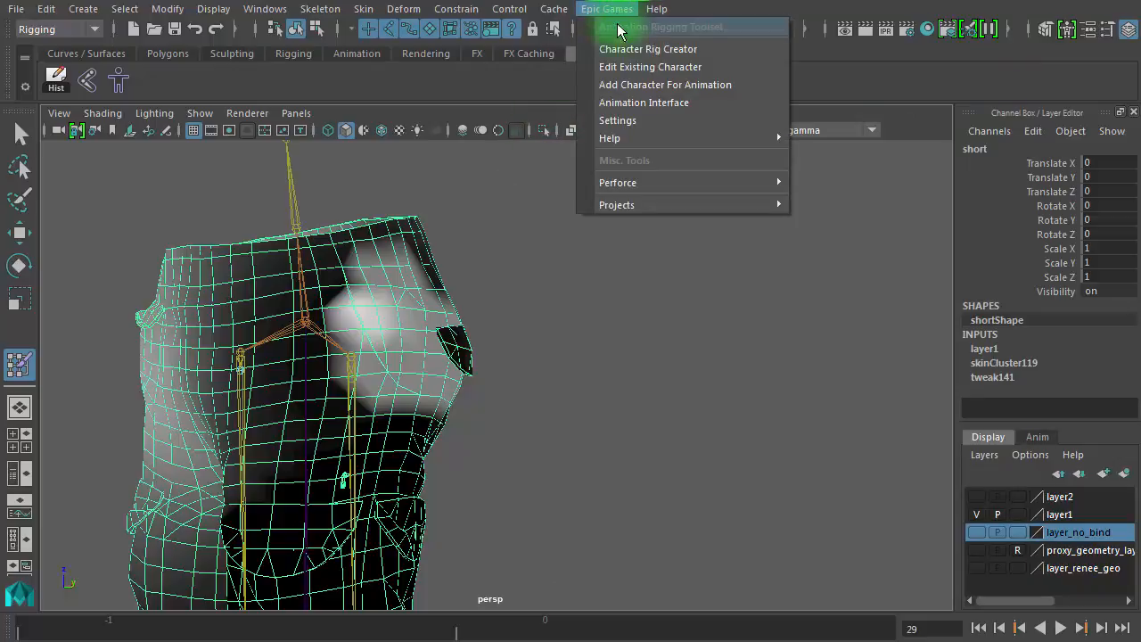
pyautogui.click(656, 51)
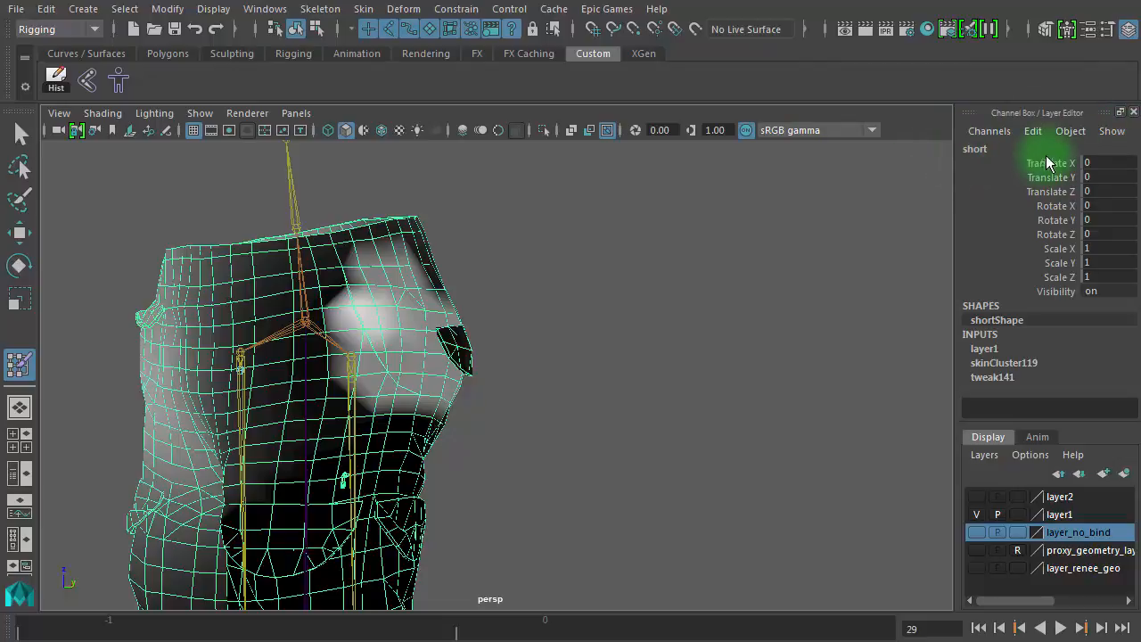
pyautogui.click(1104, 30)
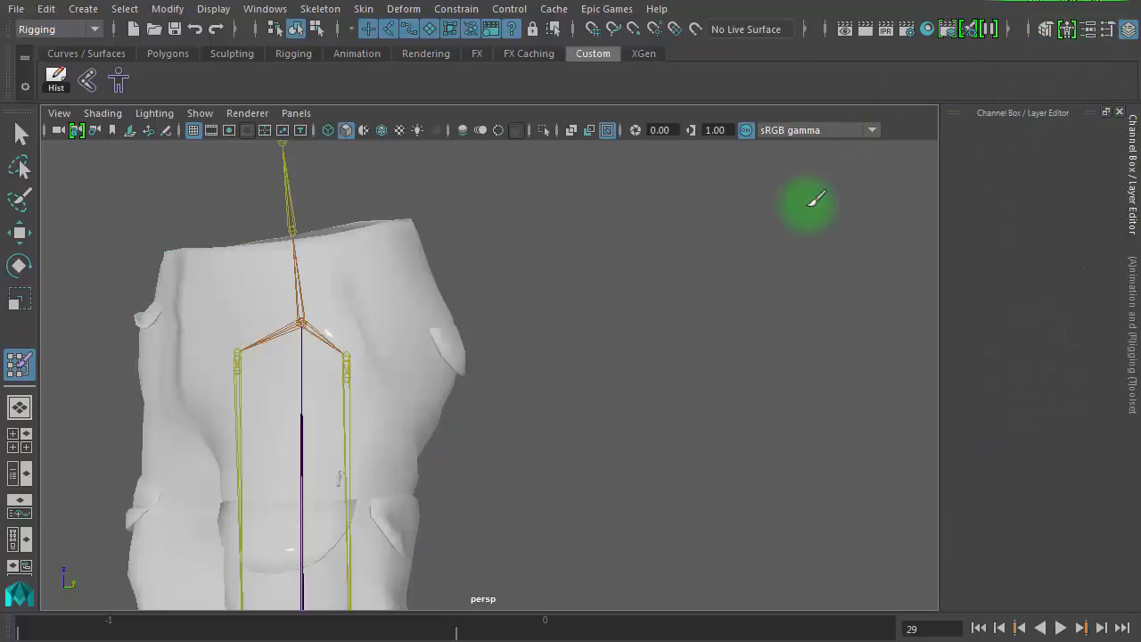
pyautogui.click(1134, 325)
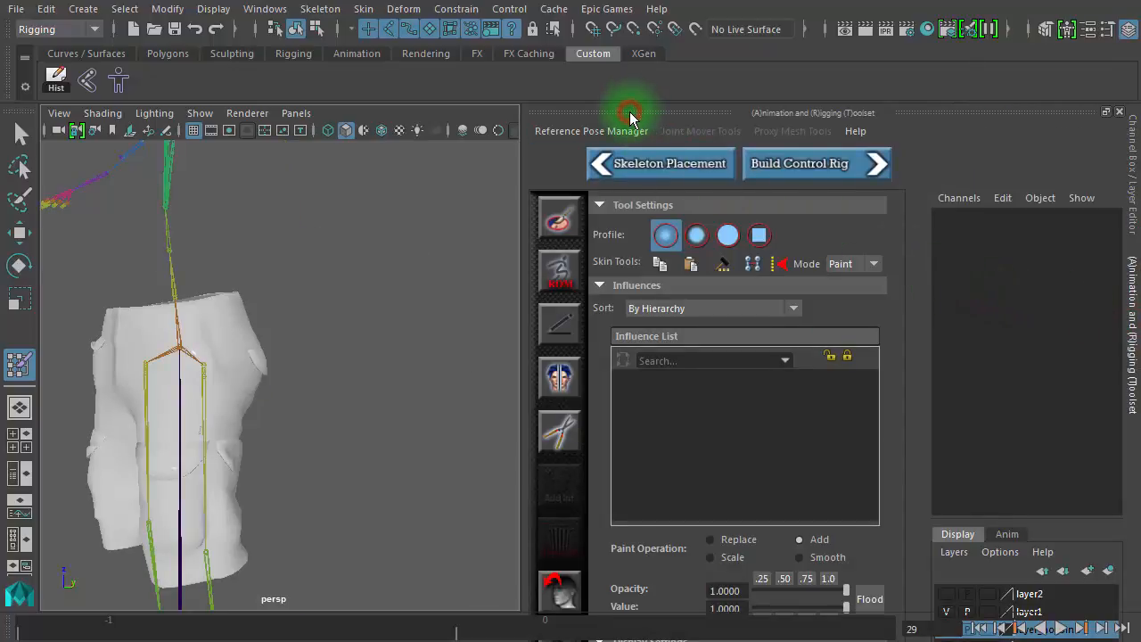
pyautogui.moveTo(629, 115); pyautogui.dragTo(856, 30)
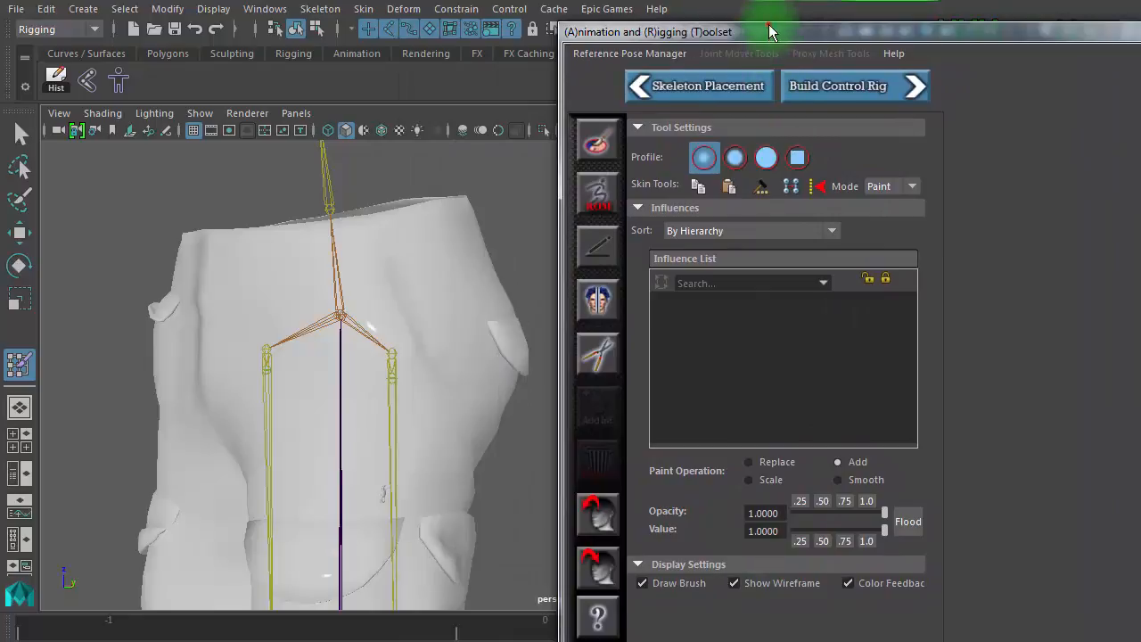
pyautogui.moveTo(768, 31); pyautogui.dragTo(963, 9)
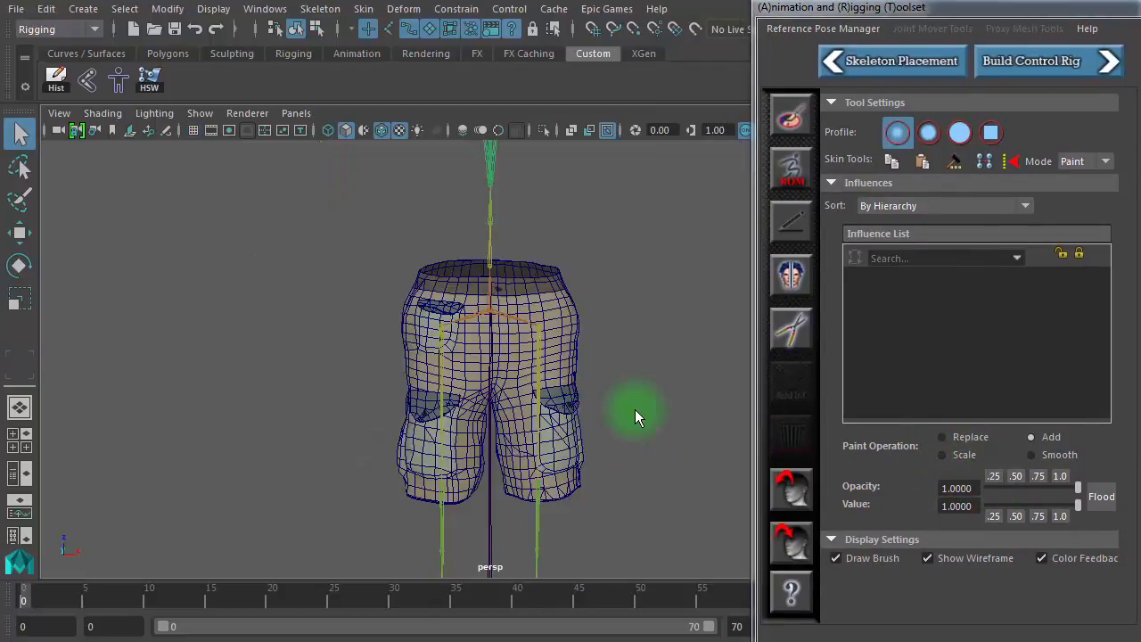
# Start weight painting on the shorts from the toolset, flood the pelvis influence with Add at value 1.0, and exit painting
pyautogui.click(575, 318)
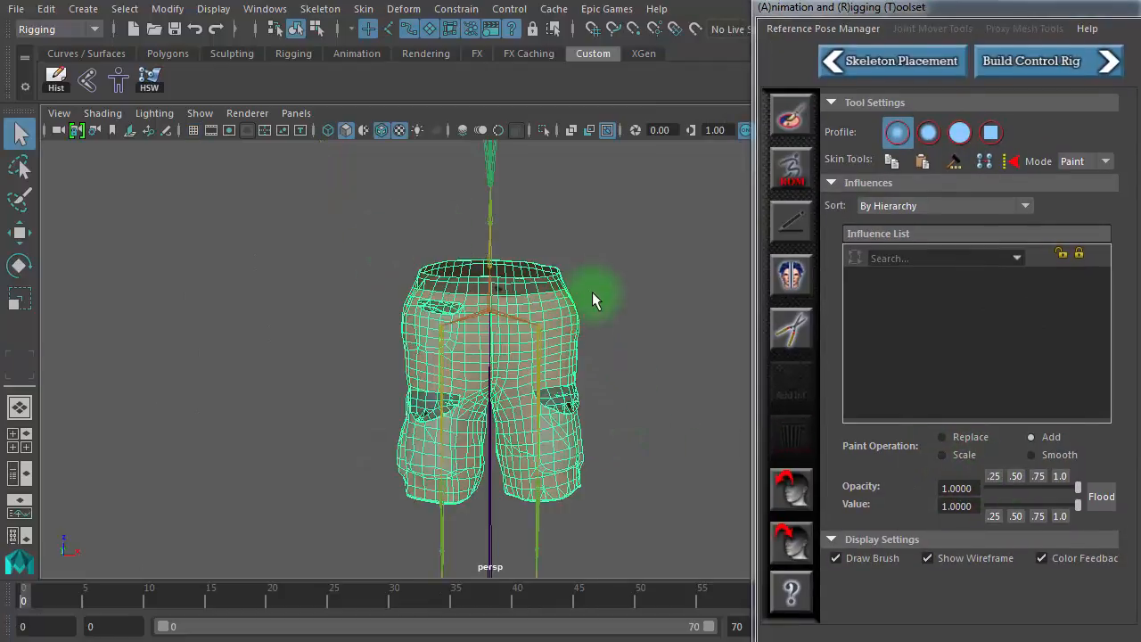
pyautogui.click(790, 121)
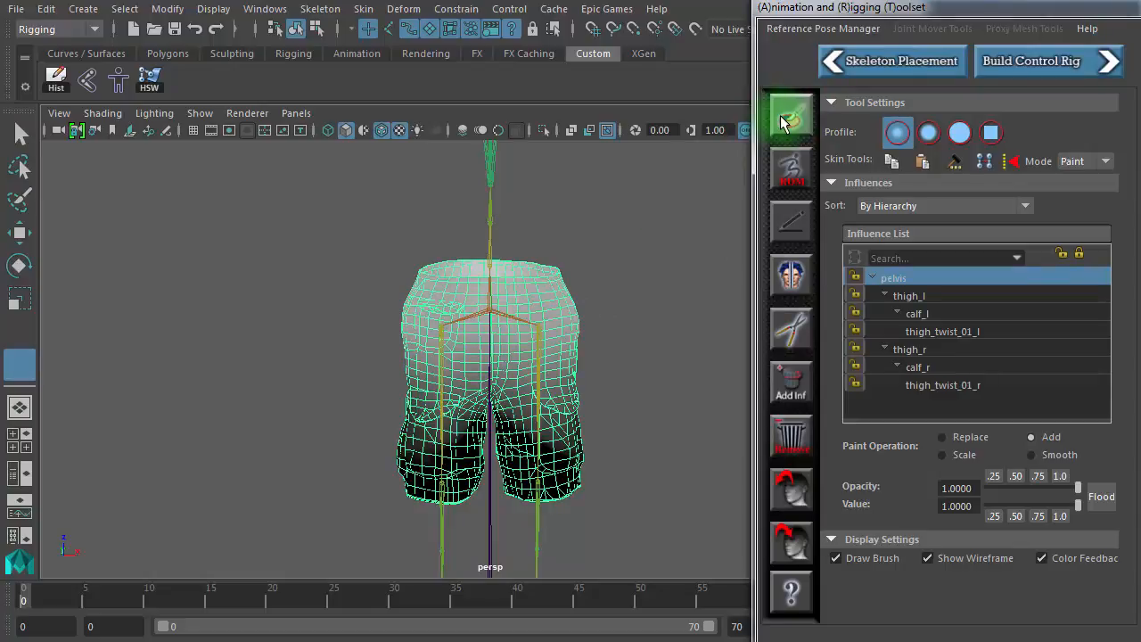
pyautogui.click(911, 295)
pyautogui.click(915, 278)
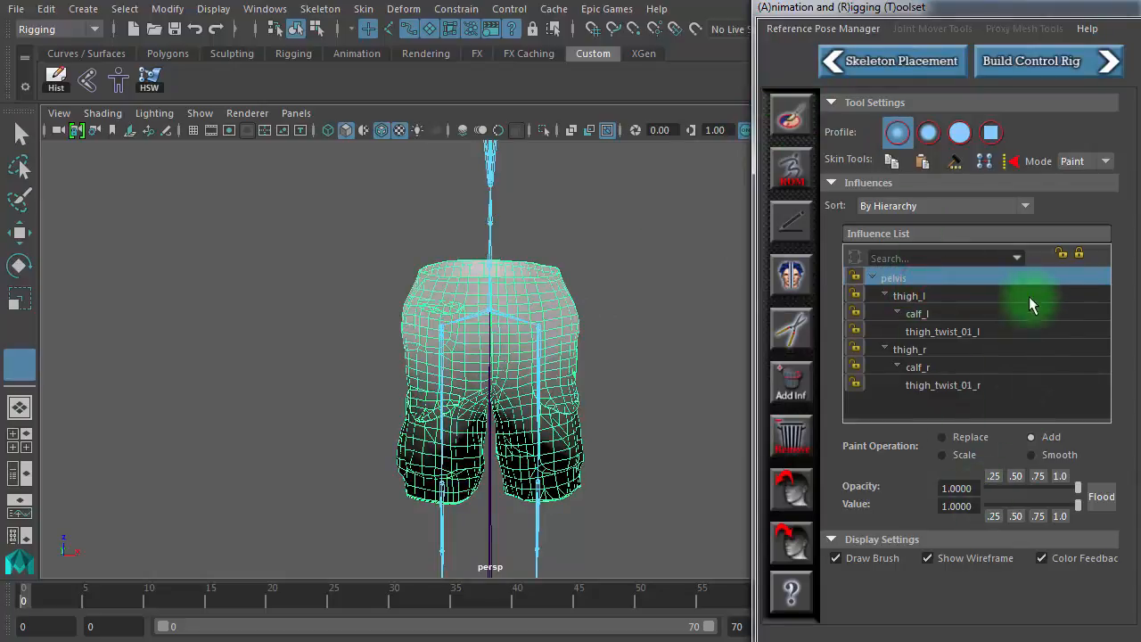
pyautogui.click(1102, 500)
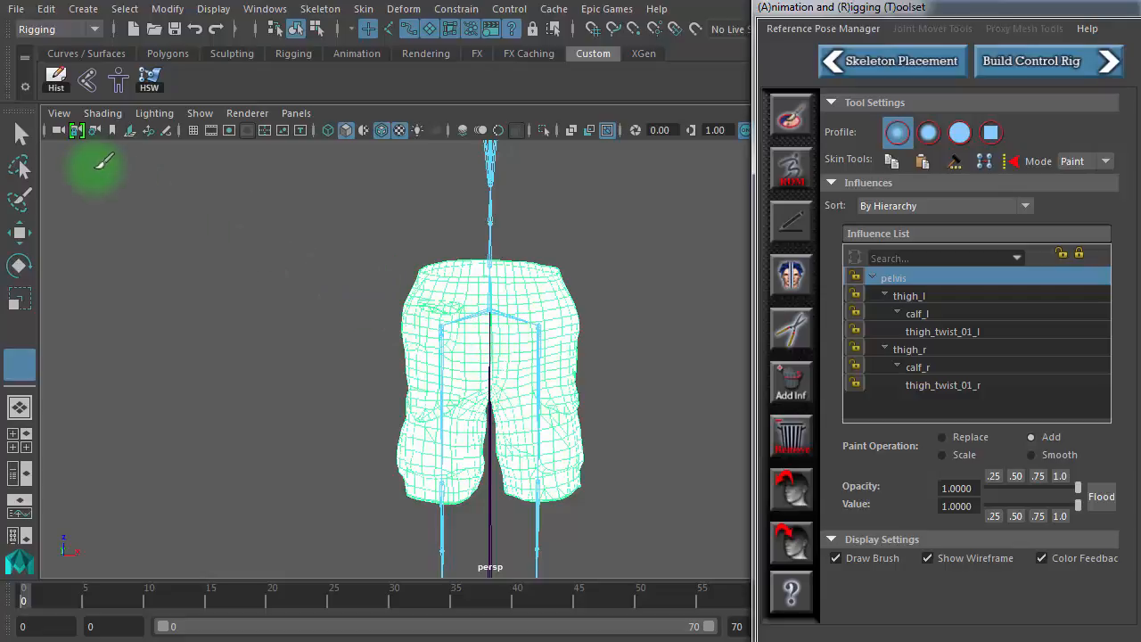
pyautogui.click(22, 134)
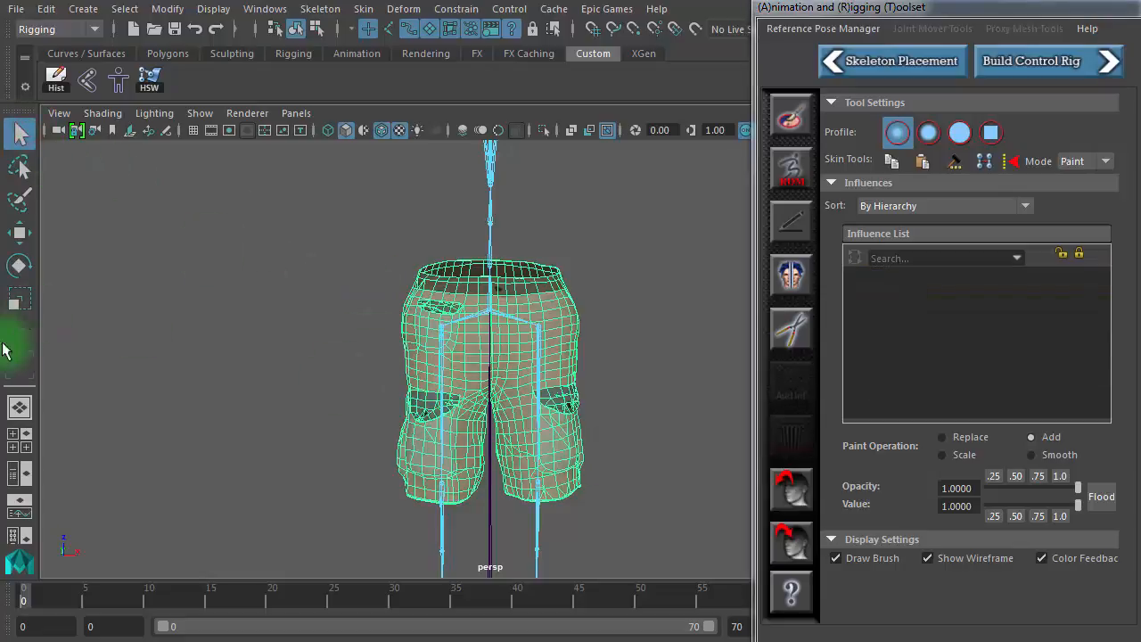
# Switch to the four-view layout, maximize the front view, and frame the whole shorts
pyautogui.click(20, 440)
pyautogui.press('space')
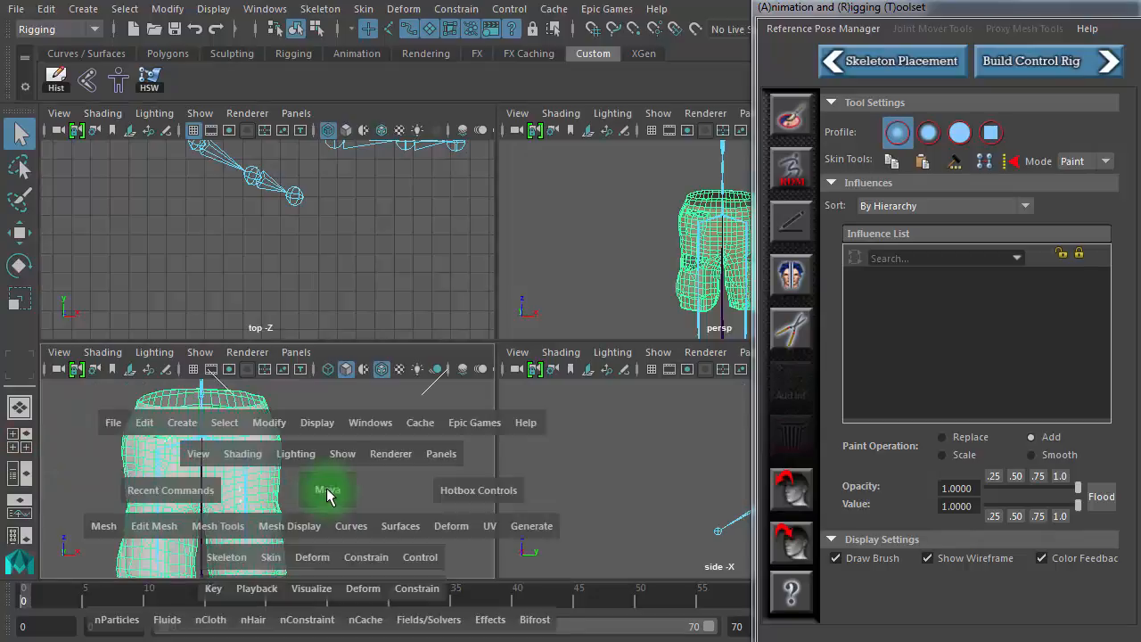
pyautogui.keyDown('alt'); pyautogui.moveTo(417, 467); pyautogui.dragTo(361, 459, button='right'); pyautogui.keyUp('alt')
pyautogui.keyDown('alt'); pyautogui.moveTo(382, 440); pyautogui.dragTo(382, 306, button='middle'); pyautogui.keyUp('alt')
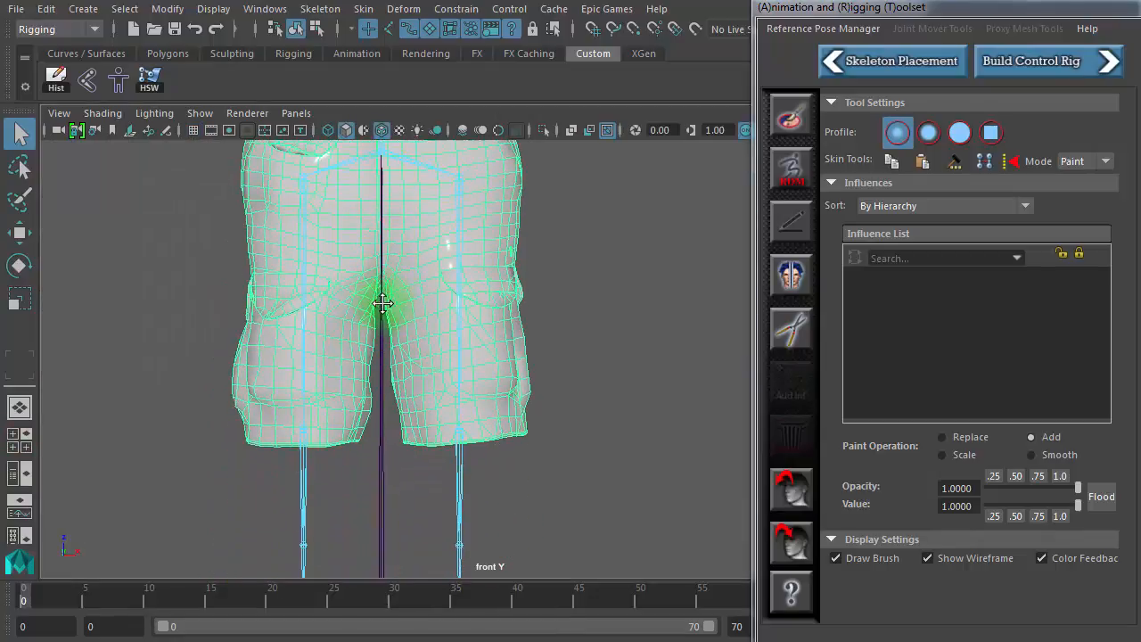
pyautogui.keyDown('alt'); pyautogui.moveTo(511, 377); pyautogui.dragTo(154, 323, button='right'); pyautogui.keyUp('alt')
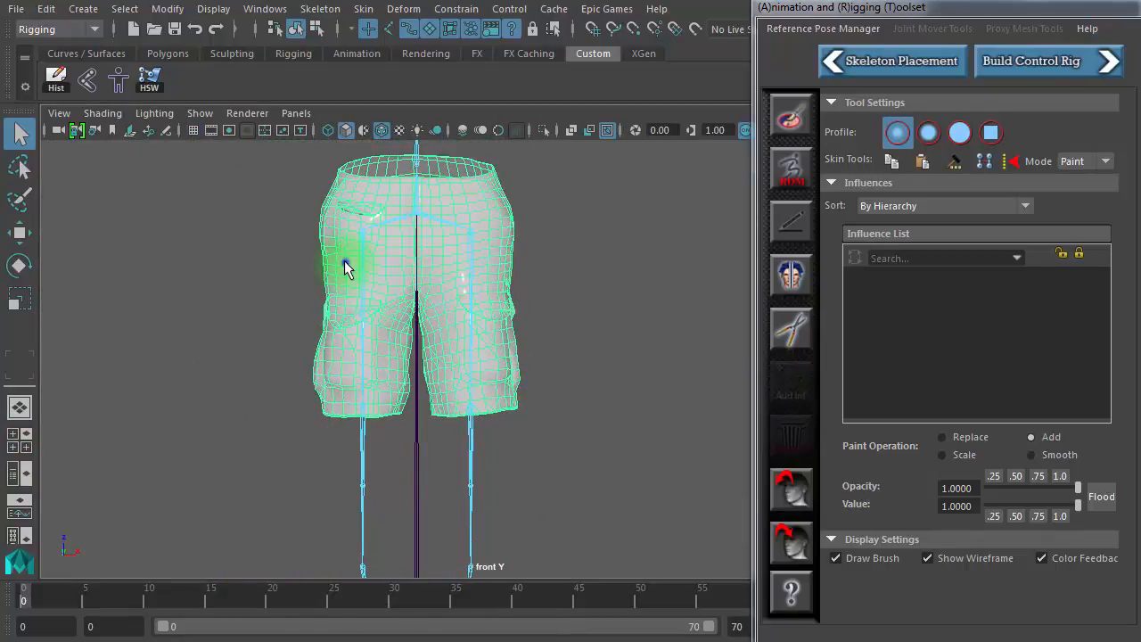
# Switch the shorts to vertex mode and lasso-select the character's left leg vertices from below the hip down to the hem
pyautogui.moveTo(347, 269); pyautogui.dragTo(274, 259, button='right')
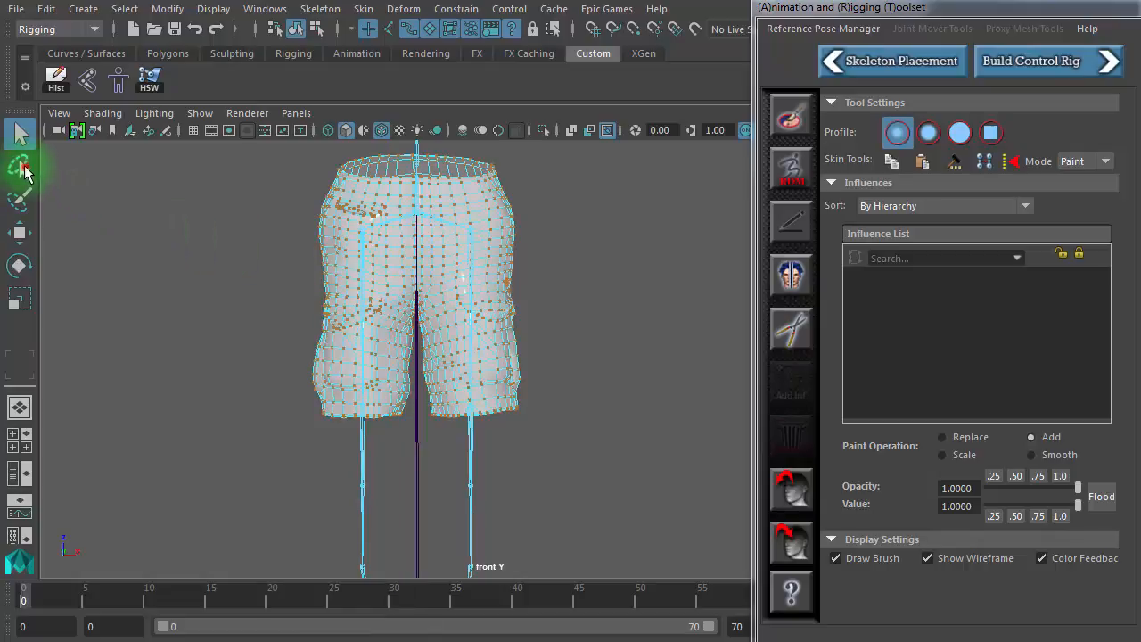
pyautogui.click(22, 169)
pyautogui.keyDown('alt'); pyautogui.moveTo(426, 398); pyautogui.dragTo(762, 385, button='right'); pyautogui.keyUp('alt')
pyautogui.keyDown('alt'); pyautogui.moveTo(662, 336); pyautogui.dragTo(678, 459, button='middle'); pyautogui.keyUp('alt')
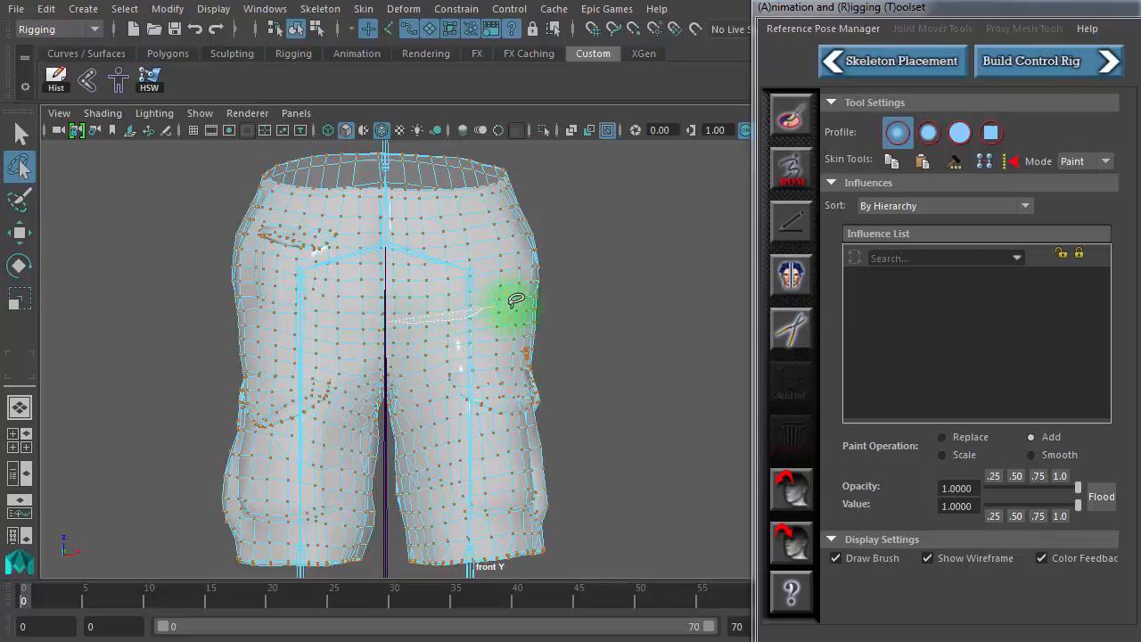
pyautogui.moveTo(539, 300)
pyautogui.mouseDown()
pyautogui.moveTo(560, 333)
pyautogui.moveTo(586, 473)
pyautogui.moveTo(566, 568)
pyautogui.moveTo(388, 549)
pyautogui.moveTo(383, 522)
pyautogui.mouseUp()
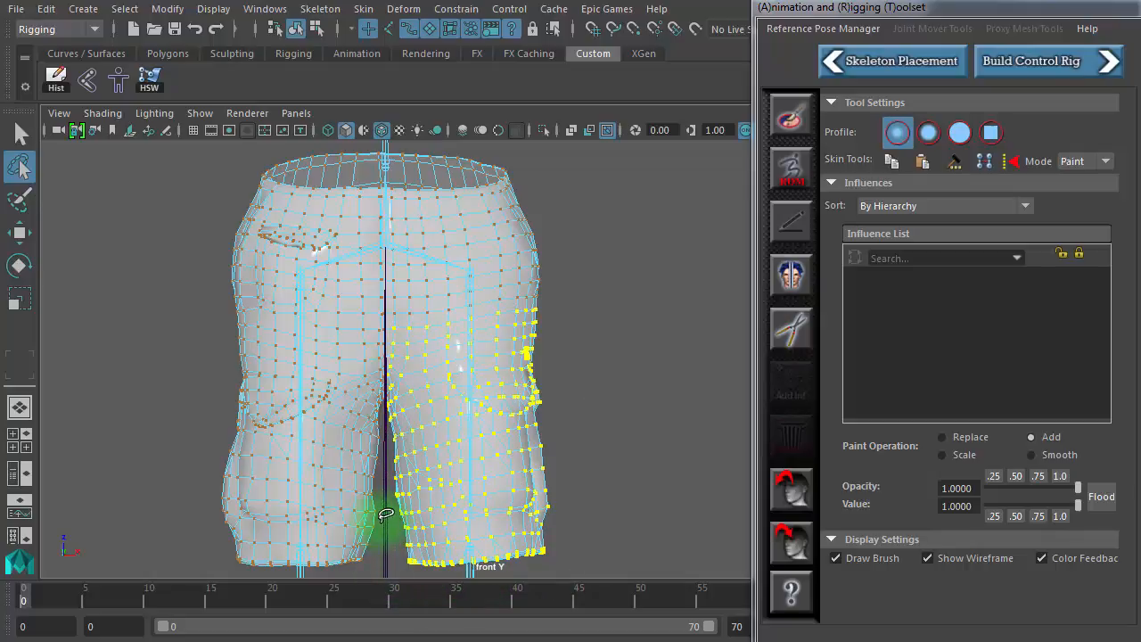
# Start weight painting on the selected leg vertices and flood the thigh_twist_01_l influence with Add at value 1.0
pyautogui.keyDown('alt'); pyautogui.moveTo(603, 434); pyautogui.dragTo(151, 338, button='right'); pyautogui.keyUp('alt')
pyautogui.keyDown('alt'); pyautogui.moveTo(542, 423); pyautogui.dragTo(301, 382, button='right'); pyautogui.keyUp('alt')
pyautogui.keyDown('alt'); pyautogui.moveTo(406, 395); pyautogui.dragTo(400, 238, button='middle'); pyautogui.keyUp('alt')
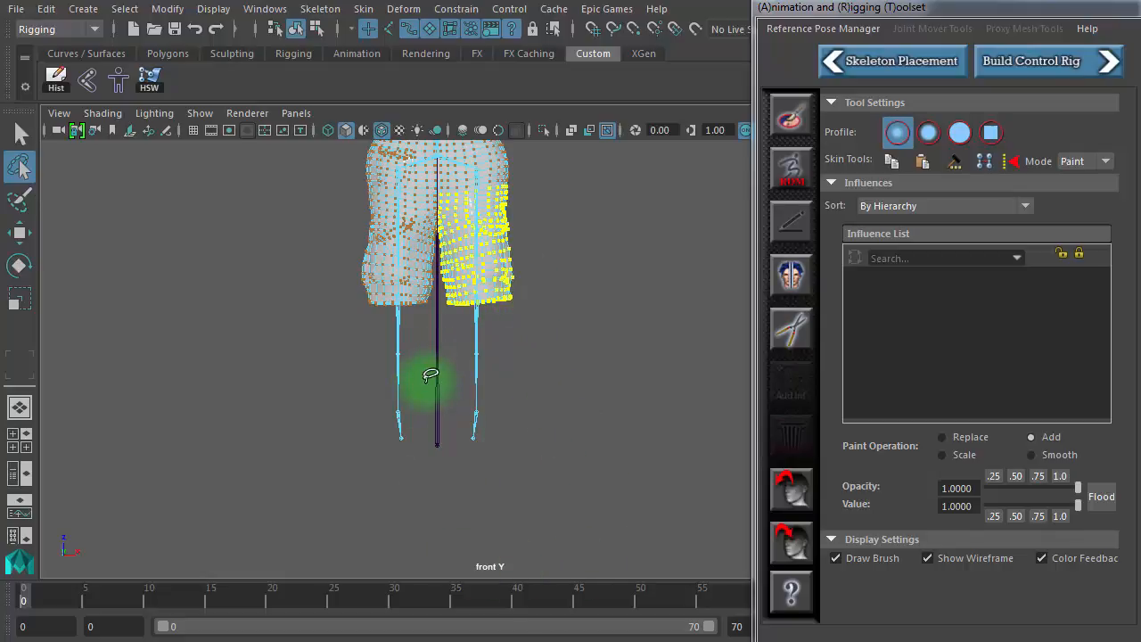
pyautogui.keyDown('alt'); pyautogui.moveTo(388, 392); pyautogui.dragTo(606, 395, button='right'); pyautogui.keyUp('alt')
pyautogui.keyDown('alt'); pyautogui.moveTo(495, 349); pyautogui.dragTo(498, 524, button='middle'); pyautogui.keyUp('alt')
pyautogui.keyDown('alt'); pyautogui.moveTo(490, 470); pyautogui.dragTo(607, 471, button='right'); pyautogui.keyUp('alt')
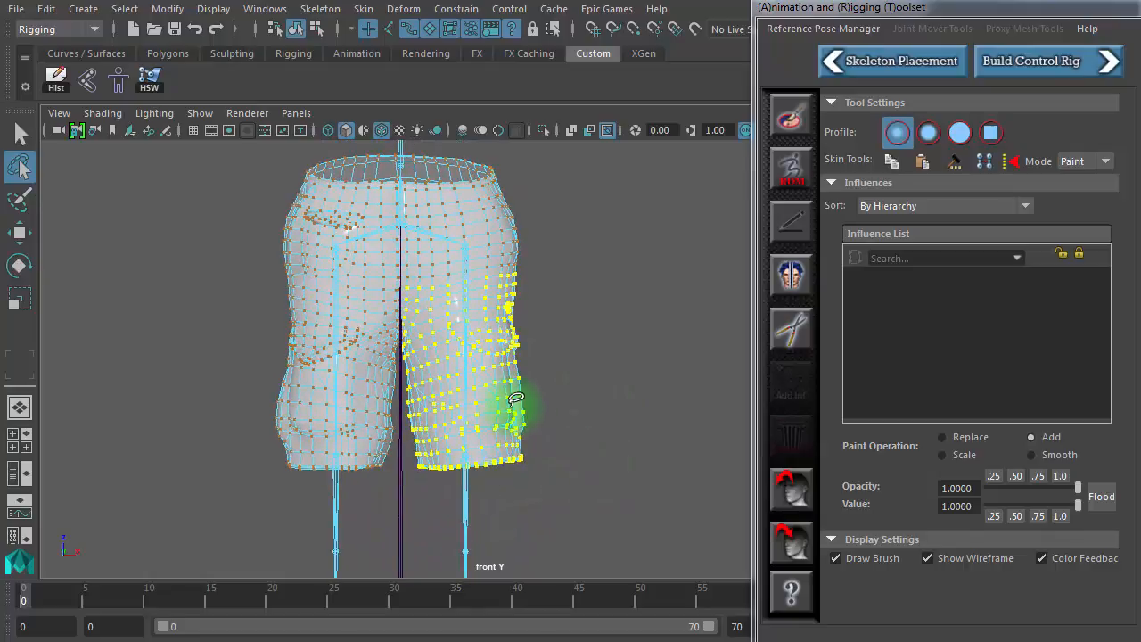
pyautogui.click(786, 116)
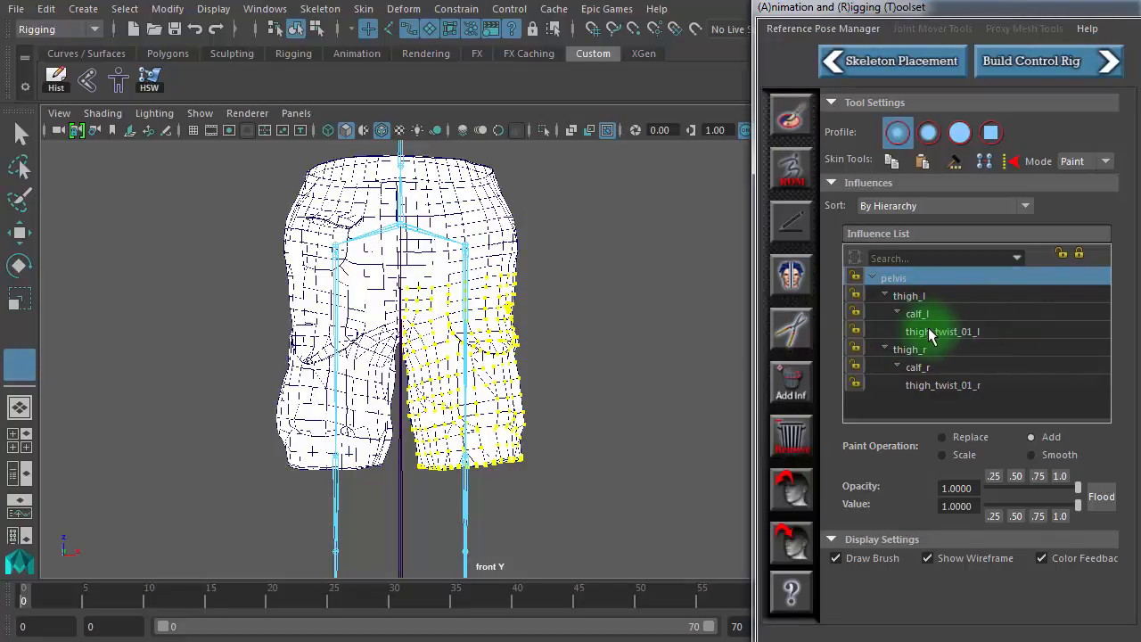
pyautogui.click(1007, 333)
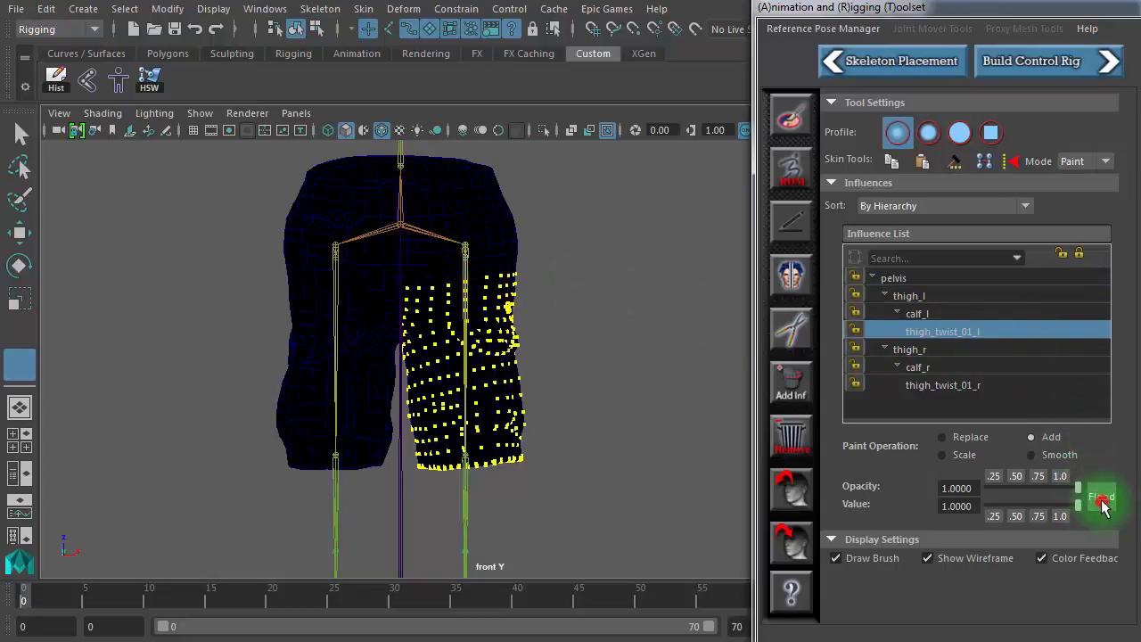
pyautogui.click(1102, 503)
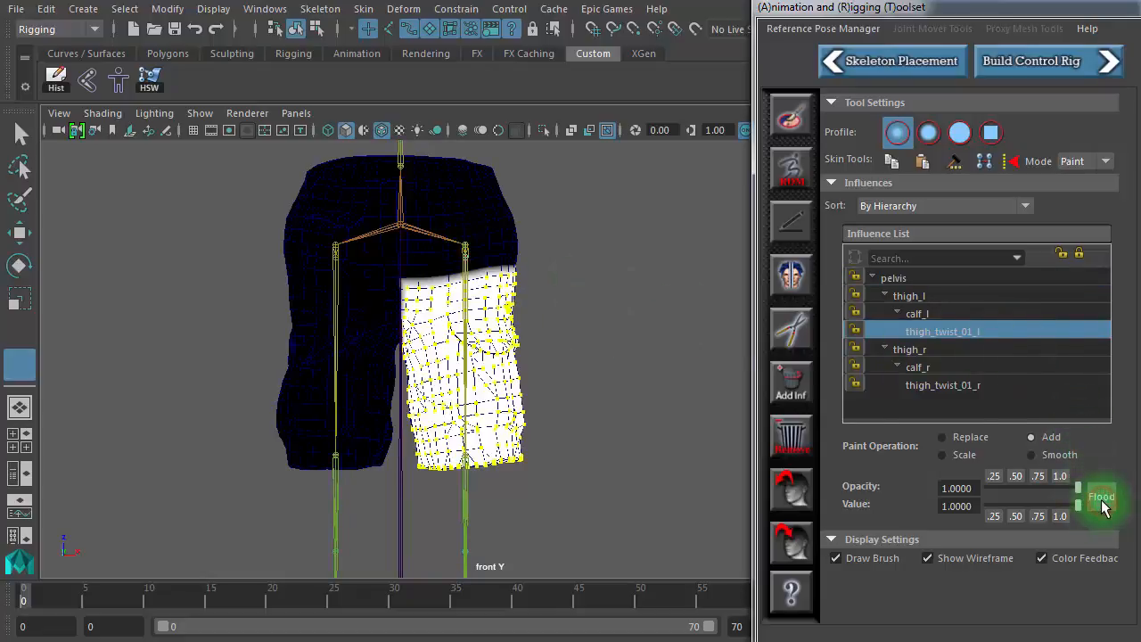
# Exit weight painting, return the shorts to object mode, and select the whole mesh
pyautogui.click(20, 134)
pyautogui.moveTo(493, 237); pyautogui.dragTo(579, 218, button='right')
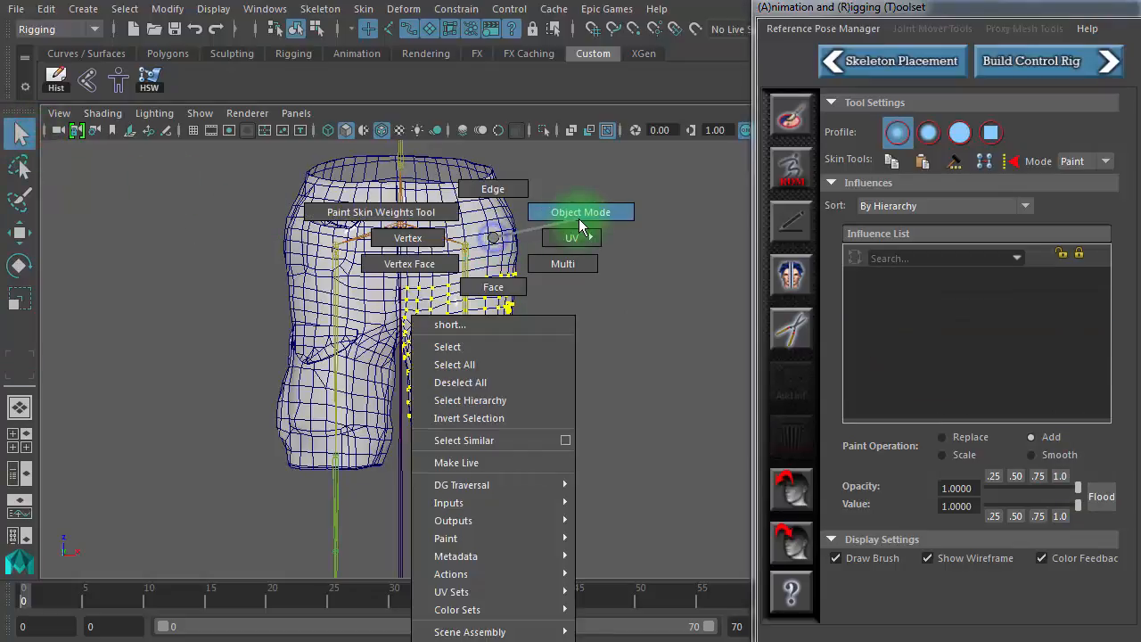
pyautogui.click(588, 233)
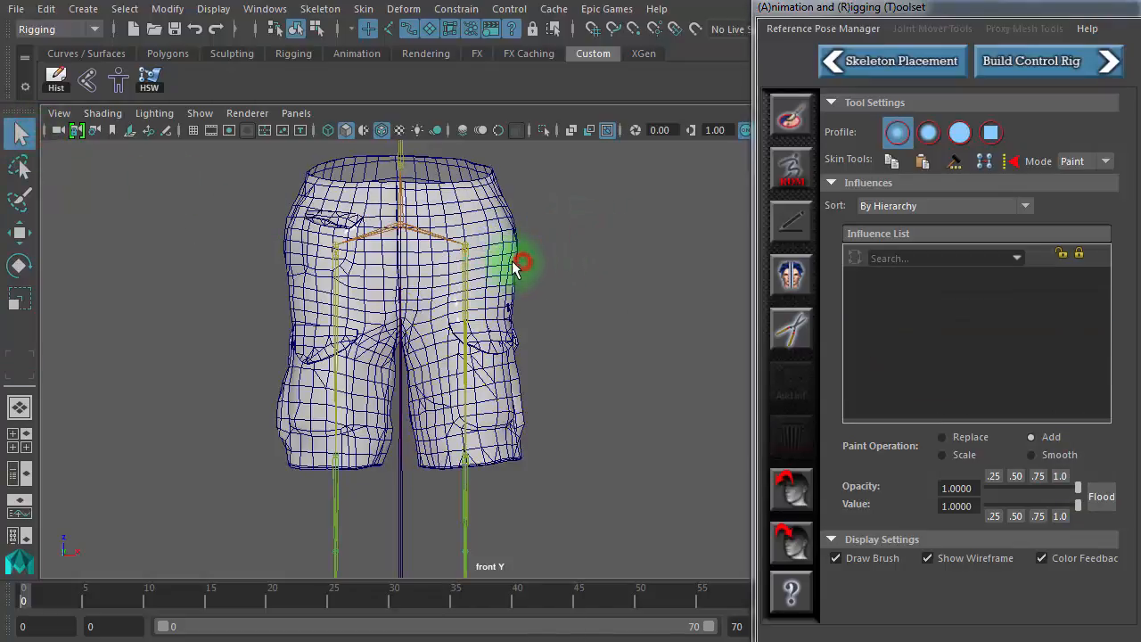
pyautogui.click(508, 268)
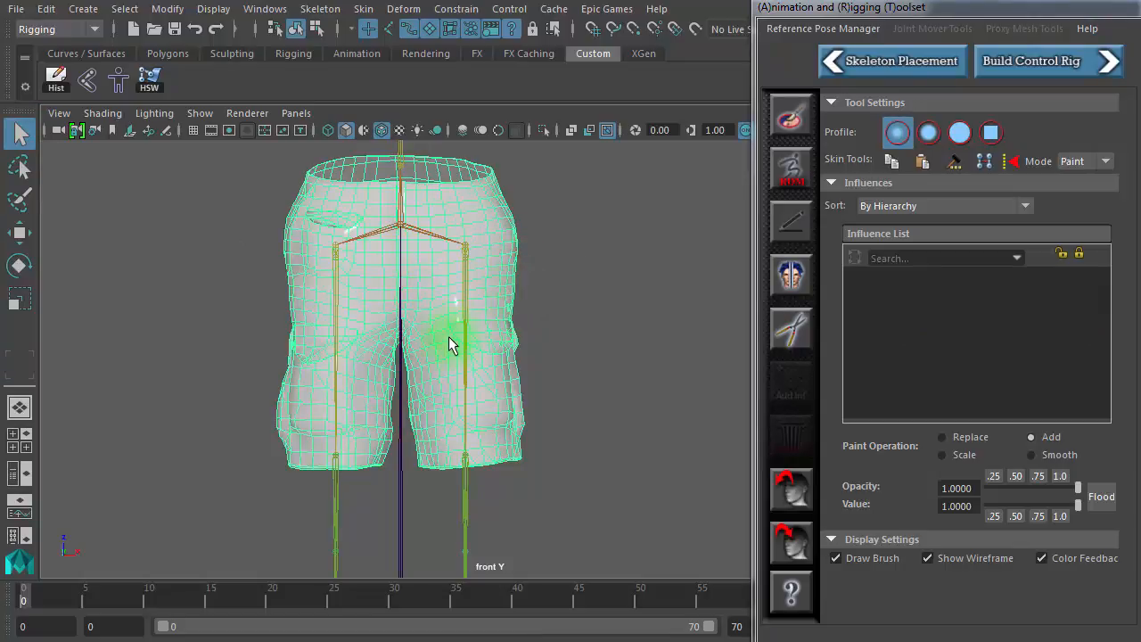
# Check the thigh twist and pelvis joints at the hip, and select the left thigh joint to show its keyframes
pyautogui.scroll(3, 464, 339)
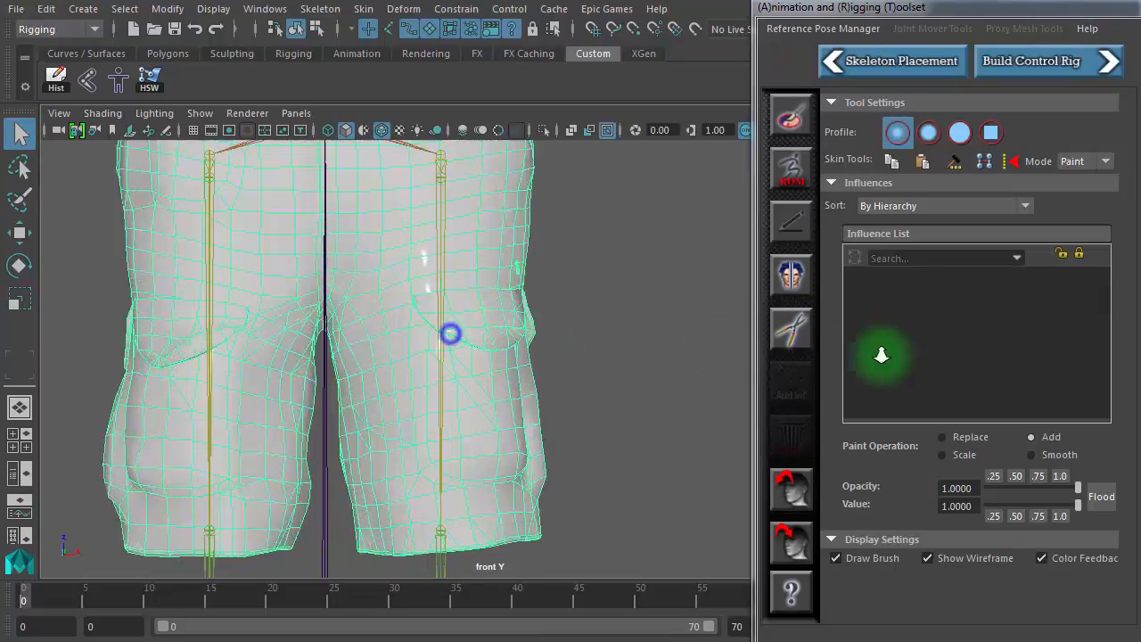
pyautogui.keyDown('alt'); pyautogui.moveTo(882, 355); pyautogui.dragTo(965, 374, button='right'); pyautogui.keyUp('alt')
pyautogui.keyDown('alt'); pyautogui.moveTo(481, 256); pyautogui.dragTo(624, 262, button='right'); pyautogui.keyUp('alt')
pyautogui.keyDown('alt'); pyautogui.moveTo(540, 208); pyautogui.dragTo(568, 606, button='middle'); pyautogui.keyUp('alt')
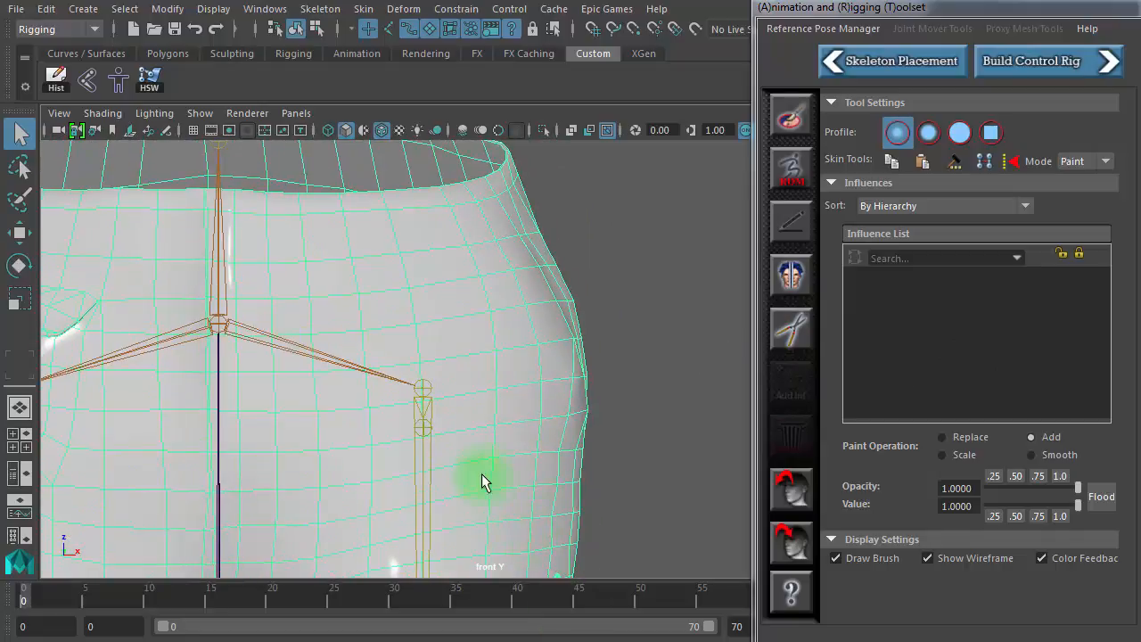
pyautogui.keyDown('alt'); pyautogui.moveTo(482, 482); pyautogui.dragTo(621, 481, button='right'); pyautogui.keyUp('alt')
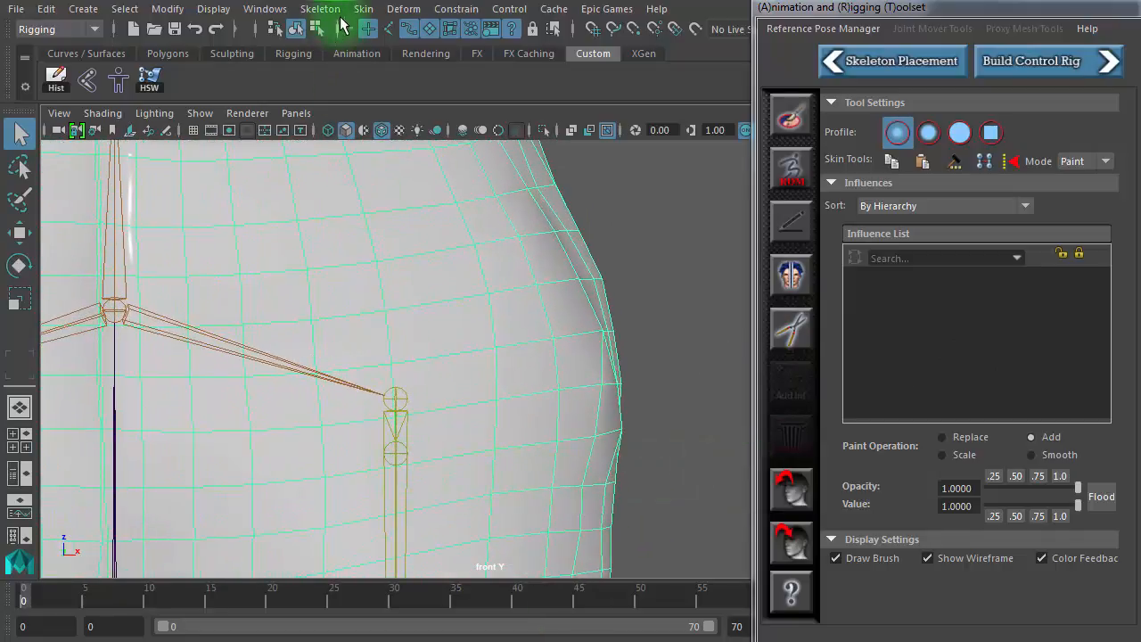
pyautogui.click(401, 459)
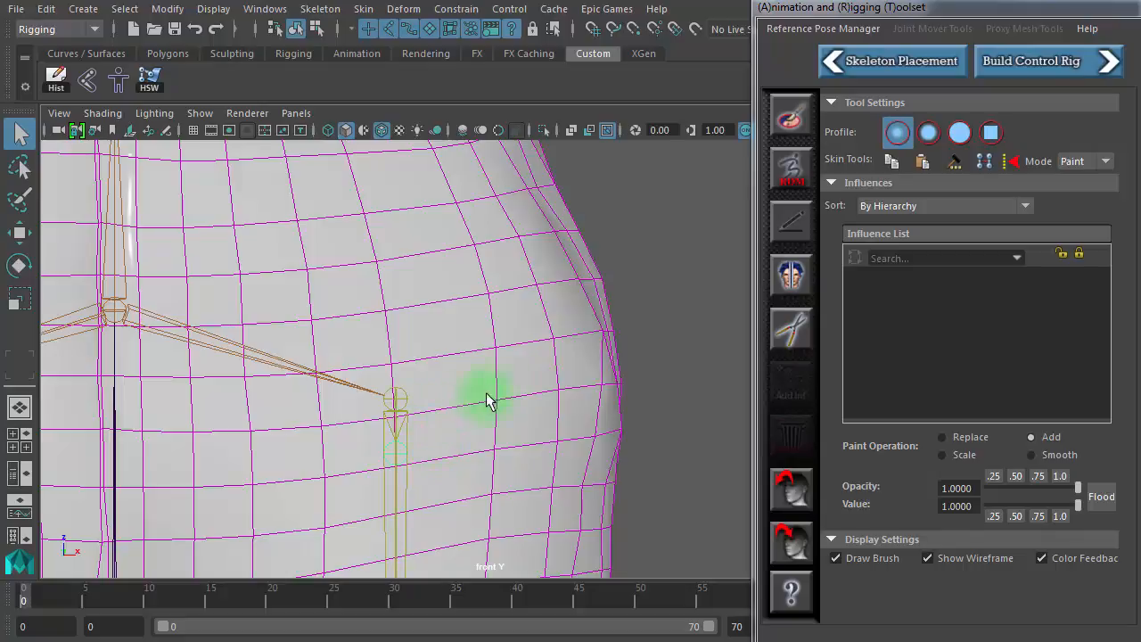
pyautogui.keyDown('alt'); pyautogui.moveTo(593, 391); pyautogui.dragTo(271, 338, button='right'); pyautogui.keyUp('alt')
pyautogui.click(271, 337)
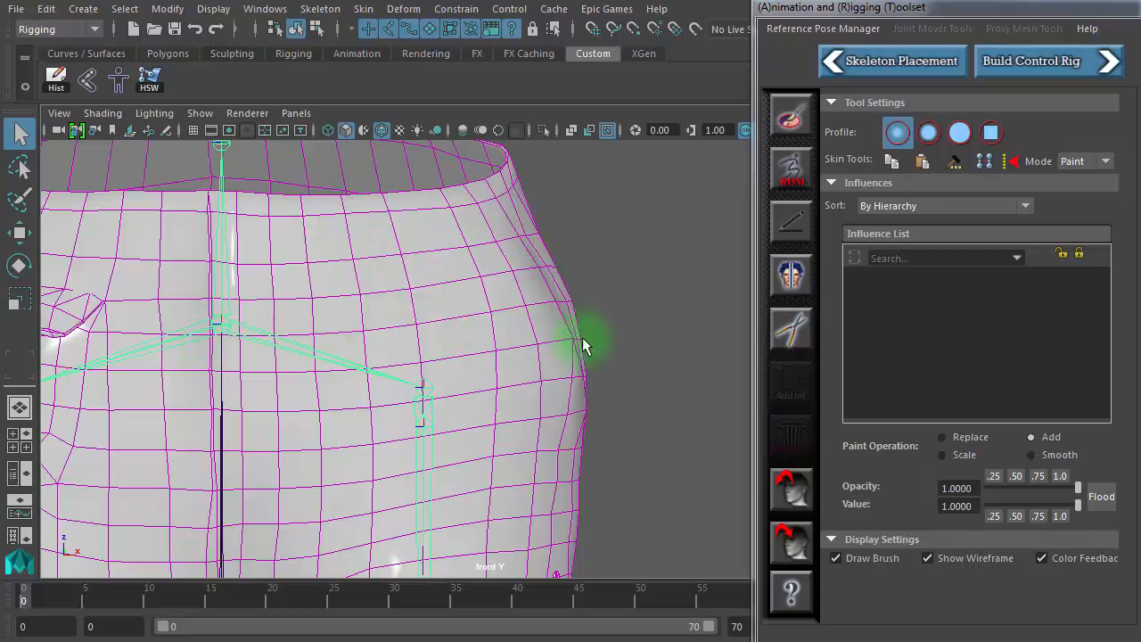
pyautogui.click(636, 287)
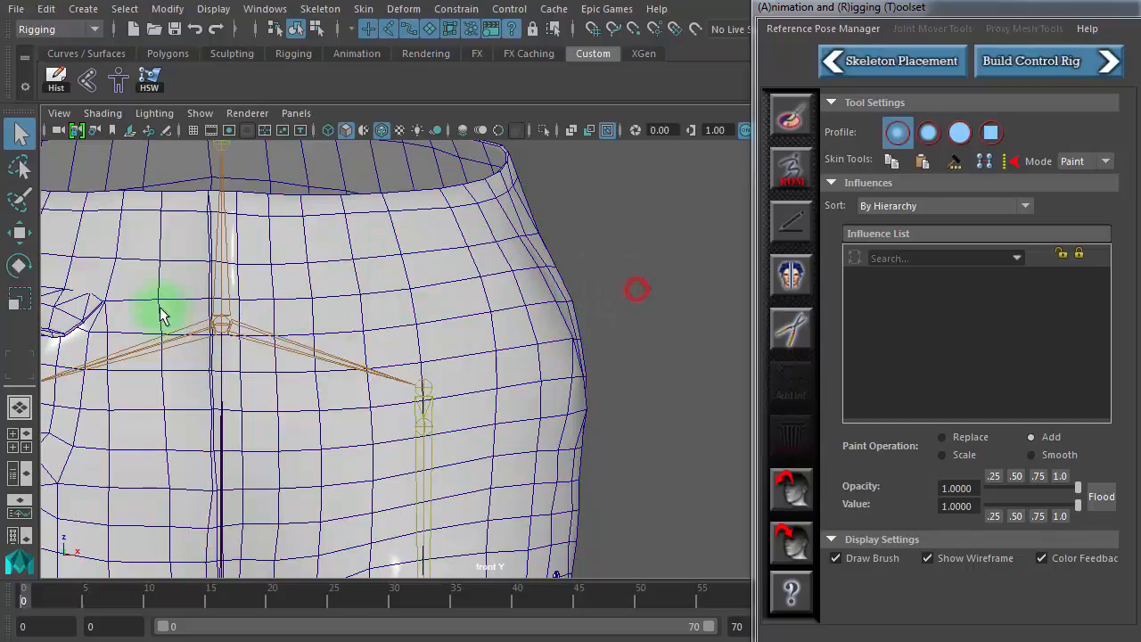
pyautogui.click(284, 339)
pyautogui.keyDown('alt'); pyautogui.moveTo(642, 409); pyautogui.dragTo(13, 283, button='right'); pyautogui.keyUp('alt')
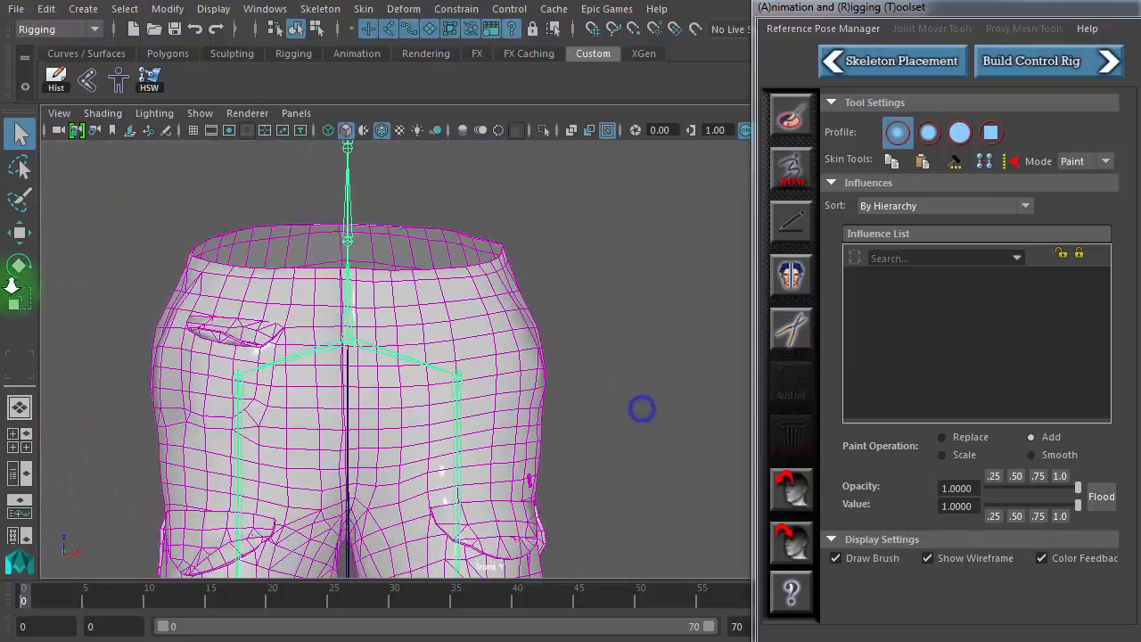
pyautogui.keyDown('alt'); pyautogui.moveTo(524, 385); pyautogui.dragTo(256, 337, button='right'); pyautogui.keyUp('alt')
pyautogui.keyDown('alt'); pyautogui.moveTo(580, 411); pyautogui.dragTo(487, 425); pyautogui.keyUp('alt')
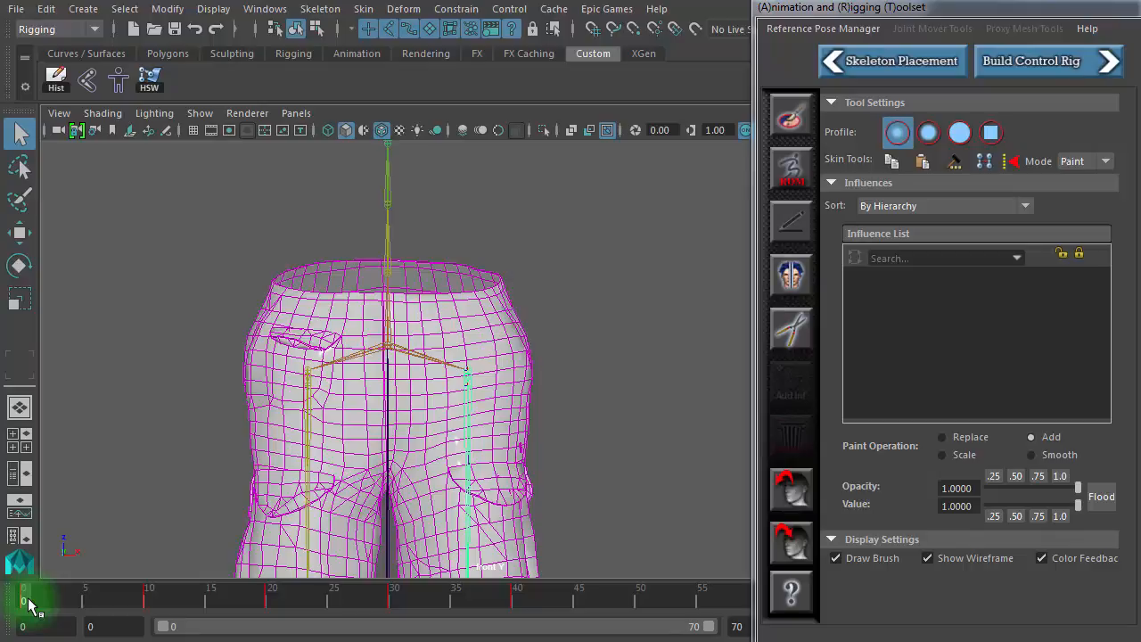
# Switch to the perspective view and scrub the timeline to frame 10 to test how the shorts deform
pyautogui.keyDown('alt'); pyautogui.moveTo(476, 502); pyautogui.dragTo(114, 453, button='right'); pyautogui.keyUp('alt')
pyautogui.keyDown('alt'); pyautogui.moveTo(416, 422); pyautogui.dragTo(424, 258, button='middle'); pyautogui.keyUp('alt')
pyautogui.moveTo(535, 483)
pyautogui.keyDown('alt'); pyautogui.mouseDown()
pyautogui.moveTo(510, 493)
pyautogui.moveTo(512, 482)
pyautogui.mouseUp(); pyautogui.keyUp('alt')
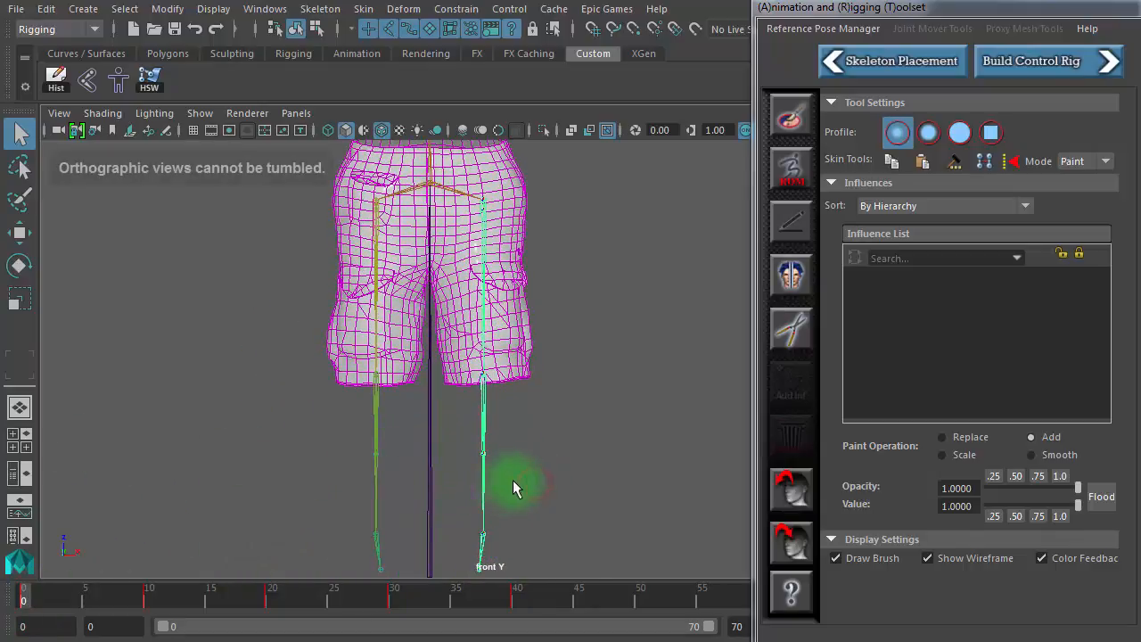
pyautogui.press('space')
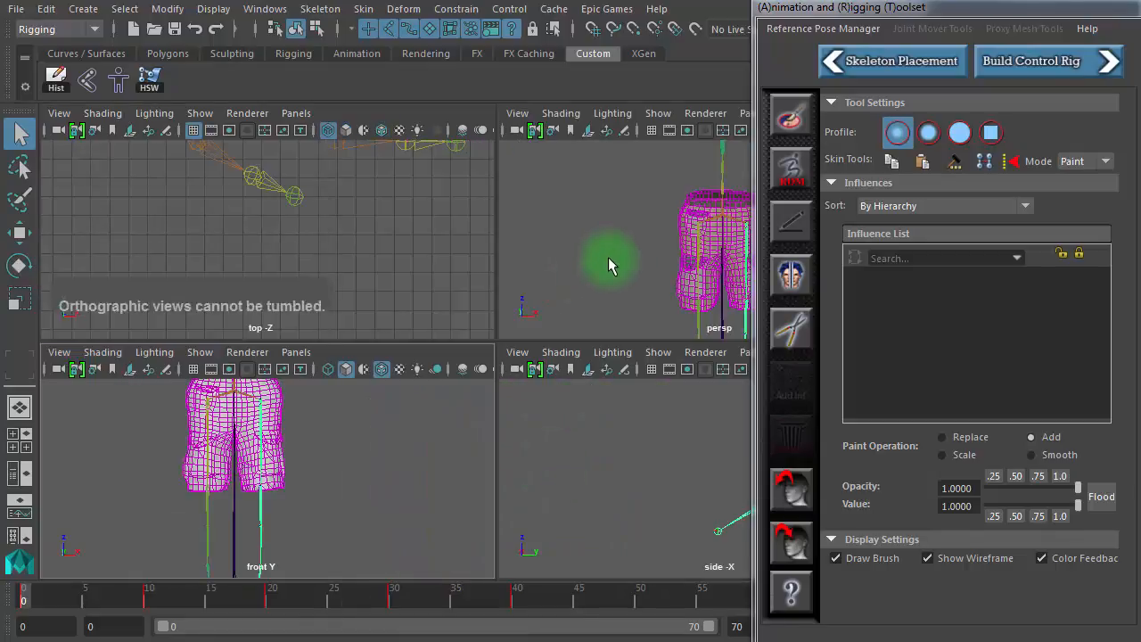
pyautogui.press('space')
pyautogui.keyDown('alt'); pyautogui.moveTo(518, 410); pyautogui.dragTo(339, 407, button='right'); pyautogui.keyUp('alt')
pyautogui.keyDown('alt'); pyautogui.moveTo(433, 424); pyautogui.dragTo(240, 423); pyautogui.keyUp('alt')
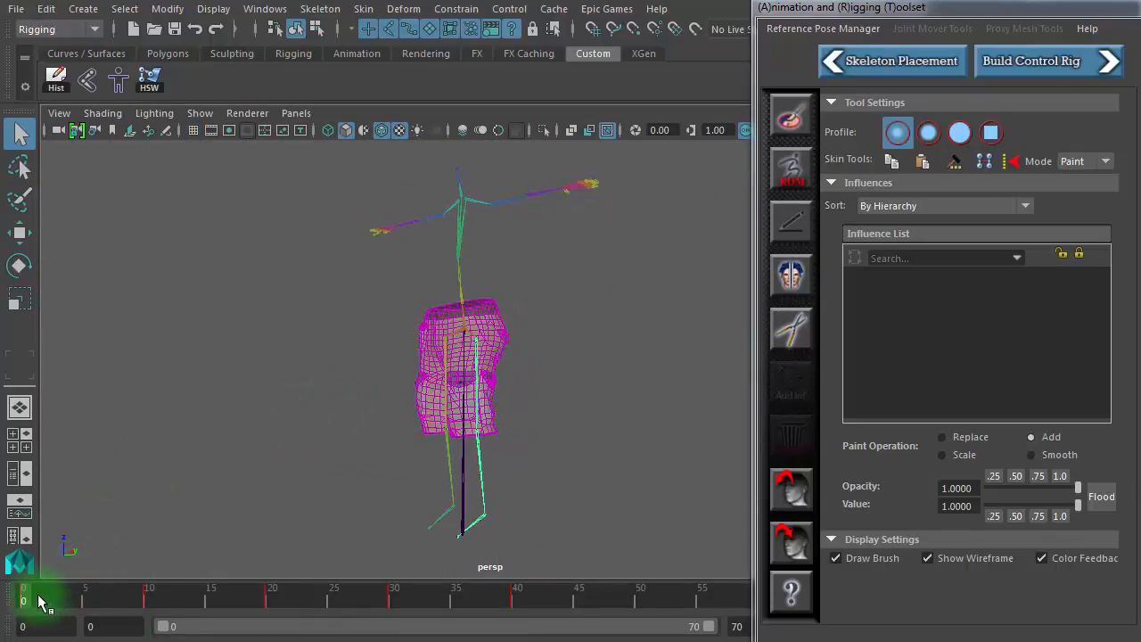
pyautogui.moveTo(13, 602); pyautogui.dragTo(148, 599)
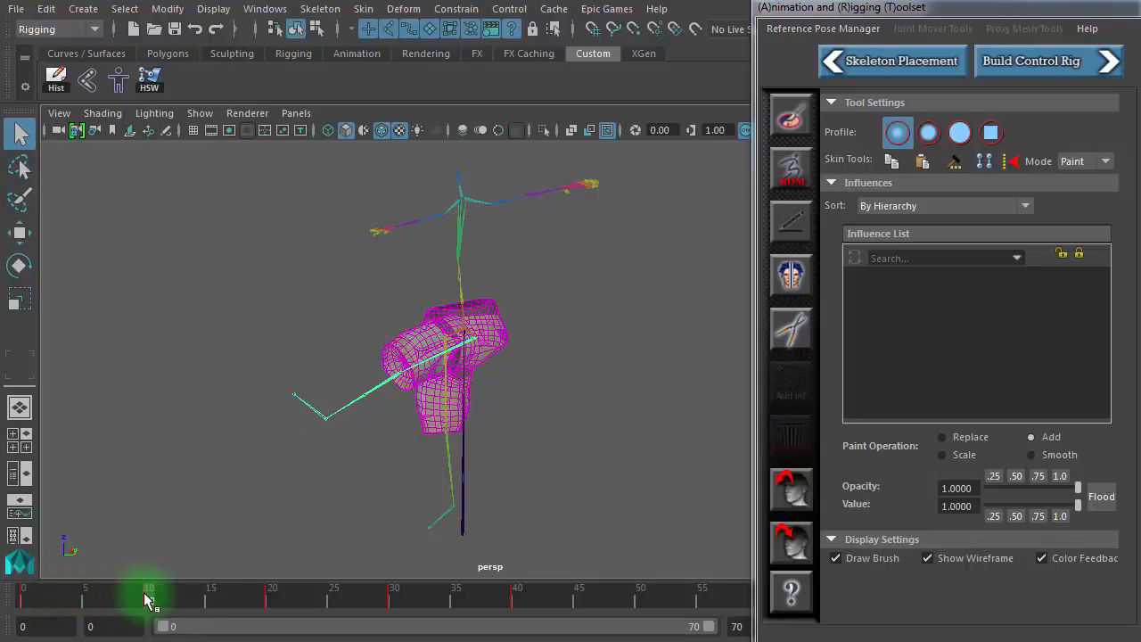
# Examine the left thigh joint at the hip up close, and scrub the timeline on to frame 30
pyautogui.keyDown('alt'); pyautogui.moveTo(363, 404); pyautogui.dragTo(863, 448, button='right'); pyautogui.keyUp('alt')
pyautogui.keyDown('alt'); pyautogui.moveTo(382, 370); pyautogui.dragTo(619, 387, button='right'); pyautogui.keyUp('alt')
pyautogui.keyDown('alt'); pyautogui.moveTo(619, 386); pyautogui.dragTo(665, 561, button='middle'); pyautogui.keyUp('alt')
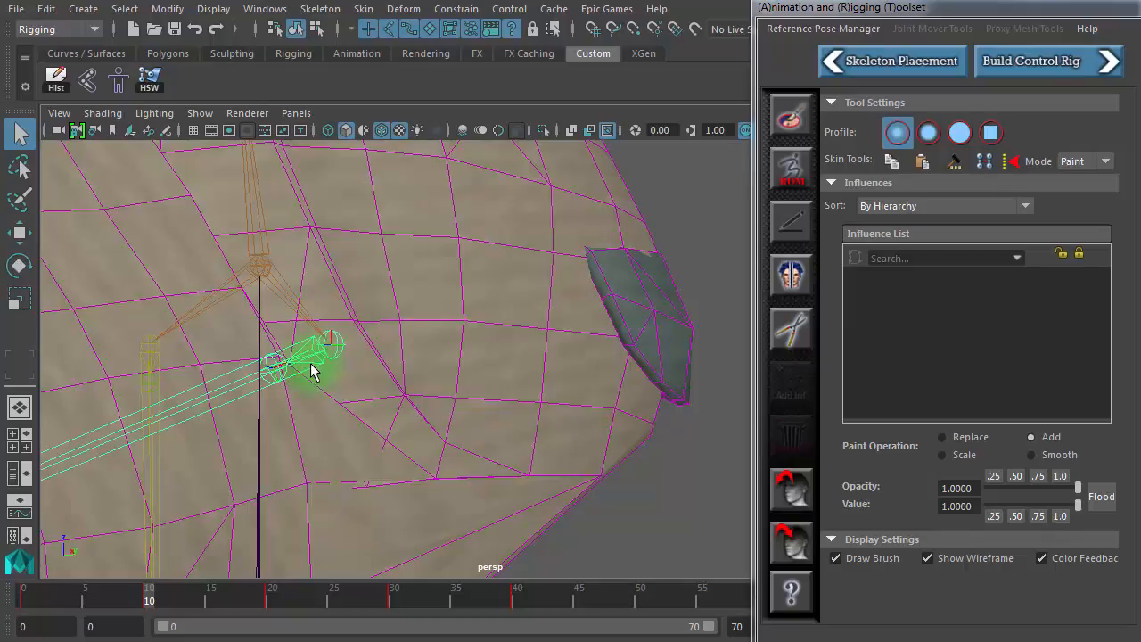
pyautogui.keyDown('alt'); pyautogui.moveTo(446, 420); pyautogui.dragTo(0, 419, button='right'); pyautogui.keyUp('alt')
pyautogui.keyDown('alt'); pyautogui.moveTo(121, 443); pyautogui.dragTo(198, 543); pyautogui.keyUp('alt')
pyautogui.moveTo(146, 590); pyautogui.dragTo(395, 604)
pyautogui.keyDown('alt'); pyautogui.moveTo(381, 506); pyautogui.dragTo(405, 428); pyautogui.keyUp('alt')
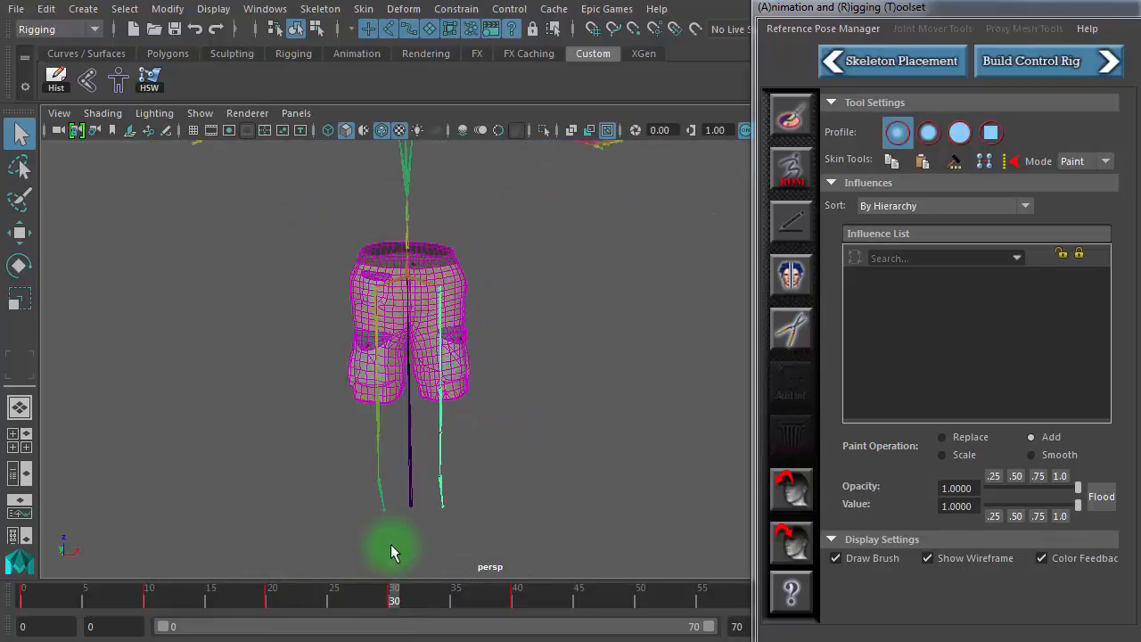
# Return to frame 10, clear the selection, and display the shorts shaded without textures
pyautogui.moveTo(395, 601); pyautogui.dragTo(148, 606)
pyautogui.click(651, 535)
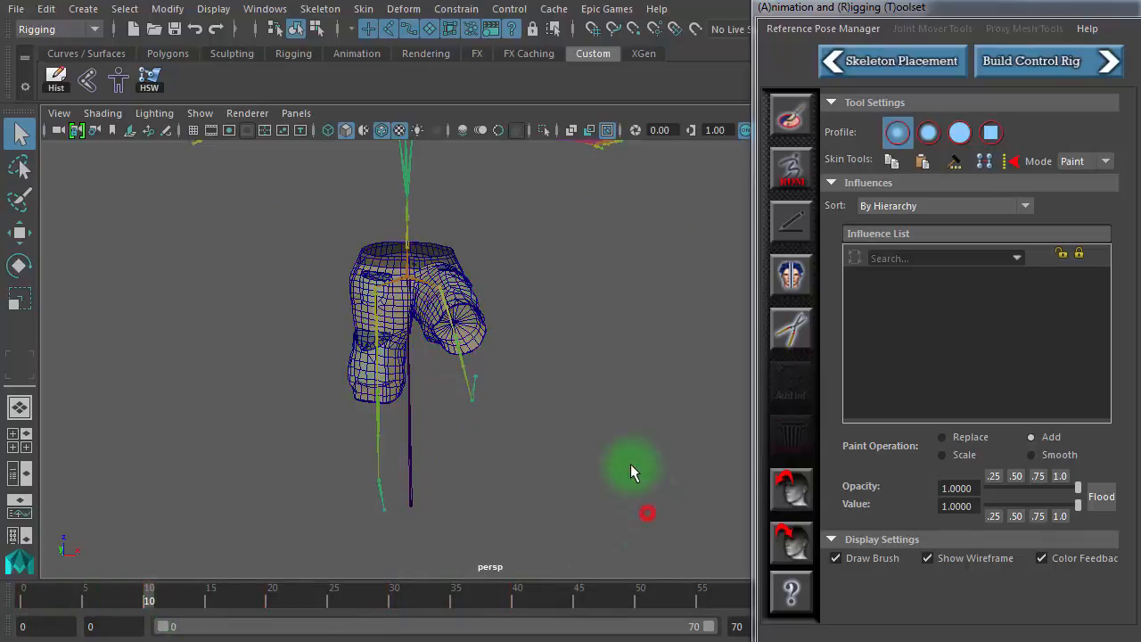
pyautogui.keyDown('alt'); pyautogui.moveTo(626, 466); pyautogui.dragTo(405, 428); pyautogui.keyUp('alt')
pyautogui.keyDown('alt'); pyautogui.moveTo(408, 428); pyautogui.dragTo(698, 425, button='right'); pyautogui.keyUp('alt')
pyautogui.keyDown('alt'); pyautogui.moveTo(628, 419); pyautogui.dragTo(613, 499, button='middle'); pyautogui.keyUp('alt')
pyautogui.press('5')
pyautogui.scroll(3, 586, 408)
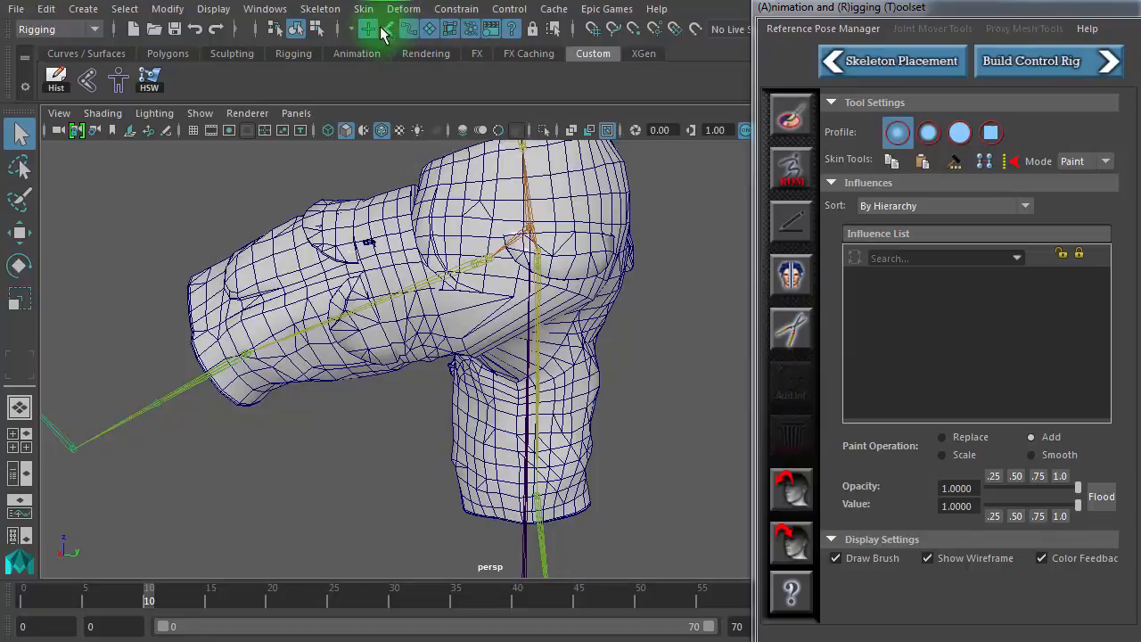
# Deselect the shorts and turn off X-ray joint display in the perspective view
pyautogui.click(297, 235)
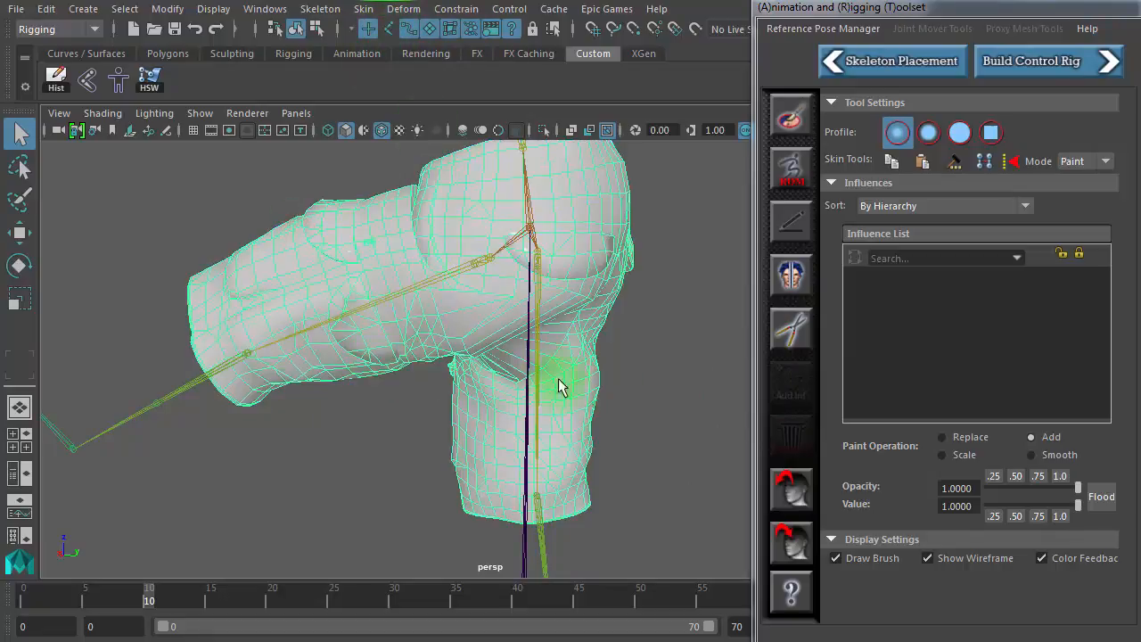
pyautogui.click(673, 364)
pyautogui.click(607, 130)
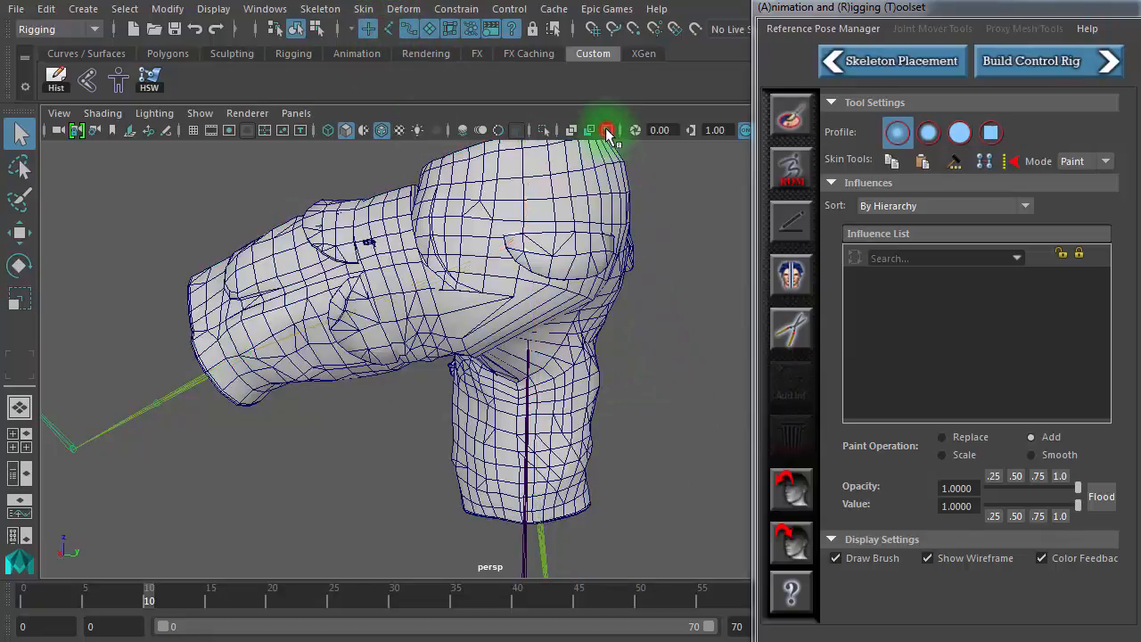
# Switch the shorts to edge mode and examine the stretched edges between the raised left thigh and the hip
pyautogui.keyDown('alt'); pyautogui.moveTo(540, 428); pyautogui.dragTo(486, 379); pyautogui.keyUp('alt')
pyautogui.keyDown('alt'); pyautogui.moveTo(565, 377); pyautogui.dragTo(798, 388, button='right'); pyautogui.keyUp('alt')
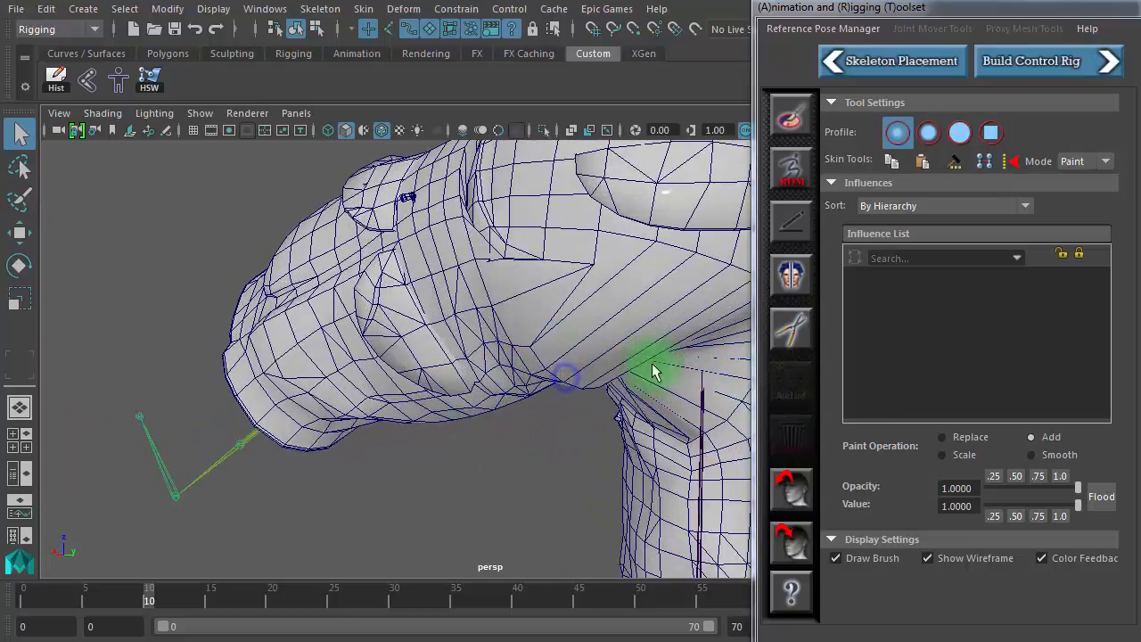
pyautogui.keyDown('alt'); pyautogui.moveTo(417, 341); pyautogui.dragTo(150, 341, button='middle'); pyautogui.keyUp('alt')
pyautogui.keyDown('alt'); pyautogui.moveTo(384, 318); pyautogui.dragTo(437, 363); pyautogui.keyUp('alt')
pyautogui.keyDown('alt'); pyautogui.moveTo(176, 297); pyautogui.dragTo(308, 280); pyautogui.keyUp('alt')
pyautogui.rightClick(308, 281)
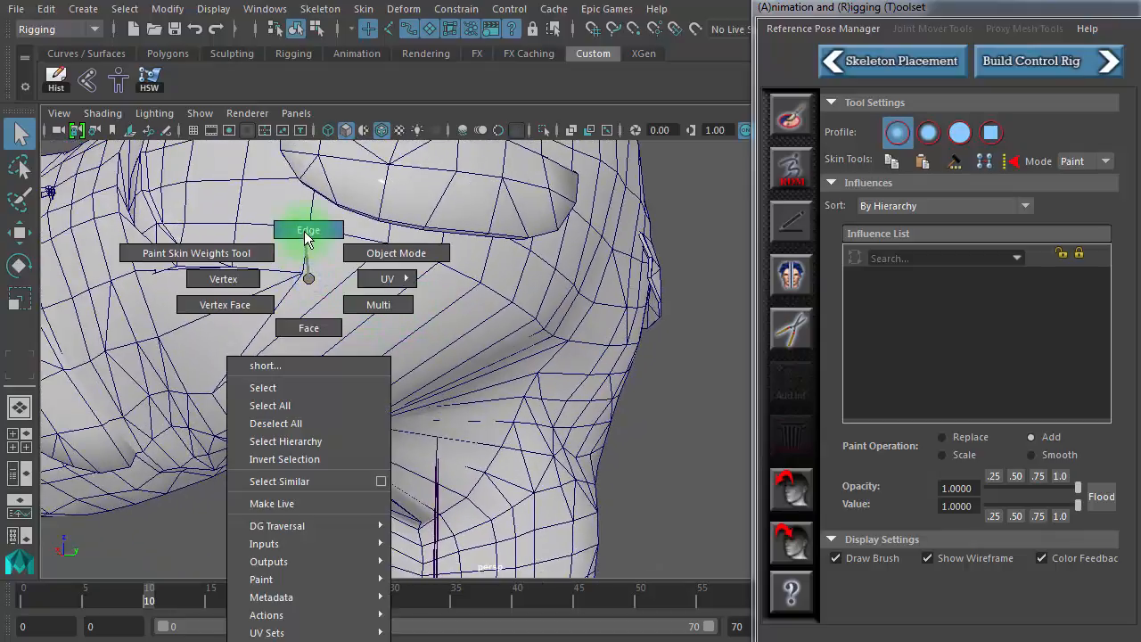
pyautogui.moveTo(305, 237); pyautogui.dragTo(305, 238, button='right')
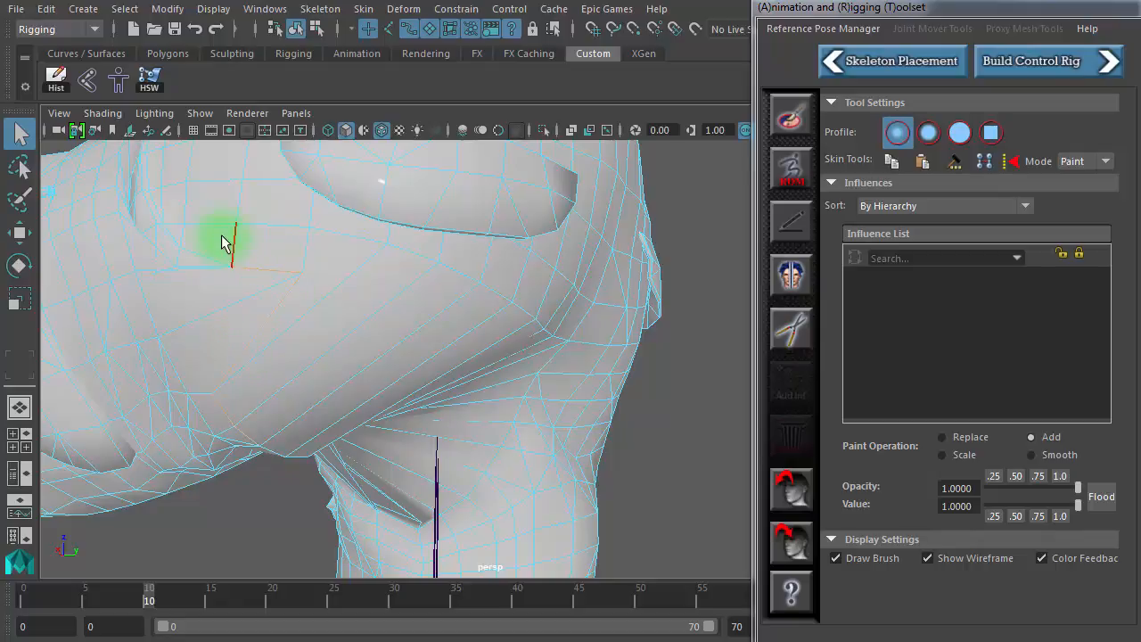
pyautogui.keyDown('alt'); pyautogui.moveTo(349, 440); pyautogui.dragTo(249, 426, button='right'); pyautogui.keyUp('alt')
pyautogui.keyDown('alt'); pyautogui.moveTo(295, 392); pyautogui.dragTo(359, 172); pyautogui.keyUp('alt')
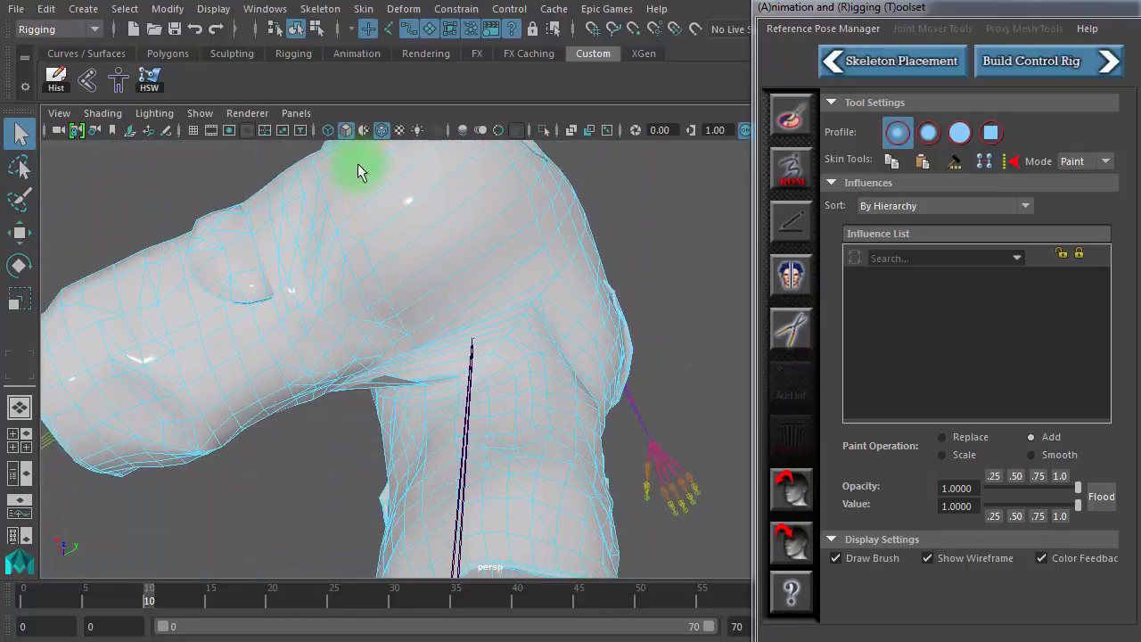
pyautogui.keyDown('alt'); pyautogui.moveTo(356, 264); pyautogui.dragTo(416, 337); pyautogui.keyUp('alt')
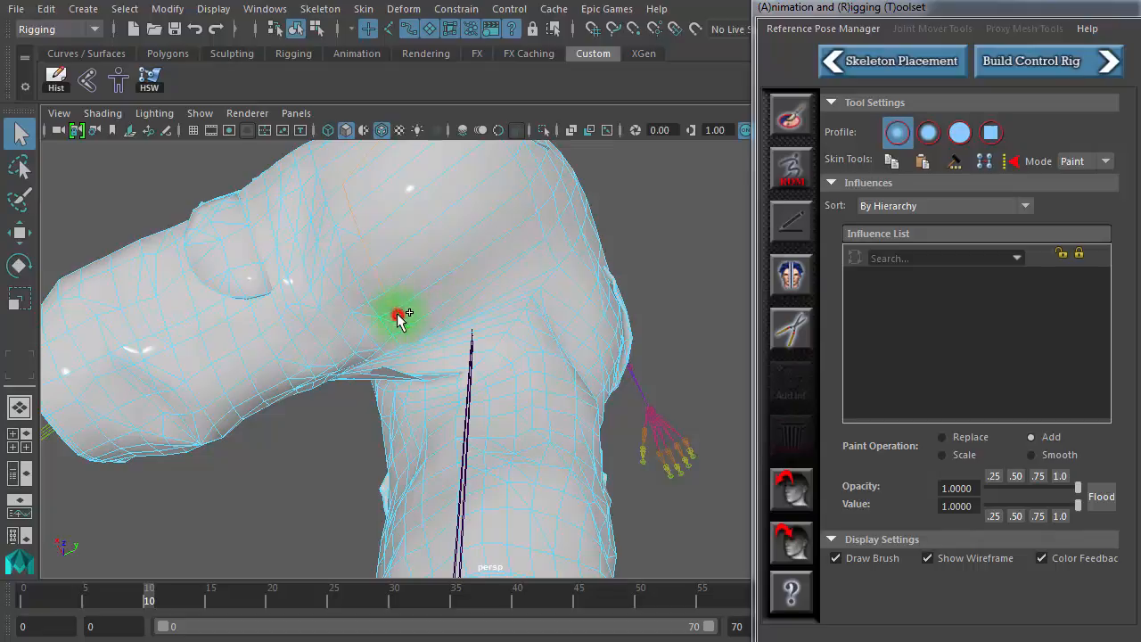
pyautogui.moveTo(361, 236)
pyautogui.keyDown('alt'); pyautogui.mouseDown()
pyautogui.moveTo(369, 273)
pyautogui.moveTo(382, 242)
pyautogui.moveTo(377, 420)
pyautogui.moveTo(366, 448)
pyautogui.mouseUp(); pyautogui.keyUp('alt')
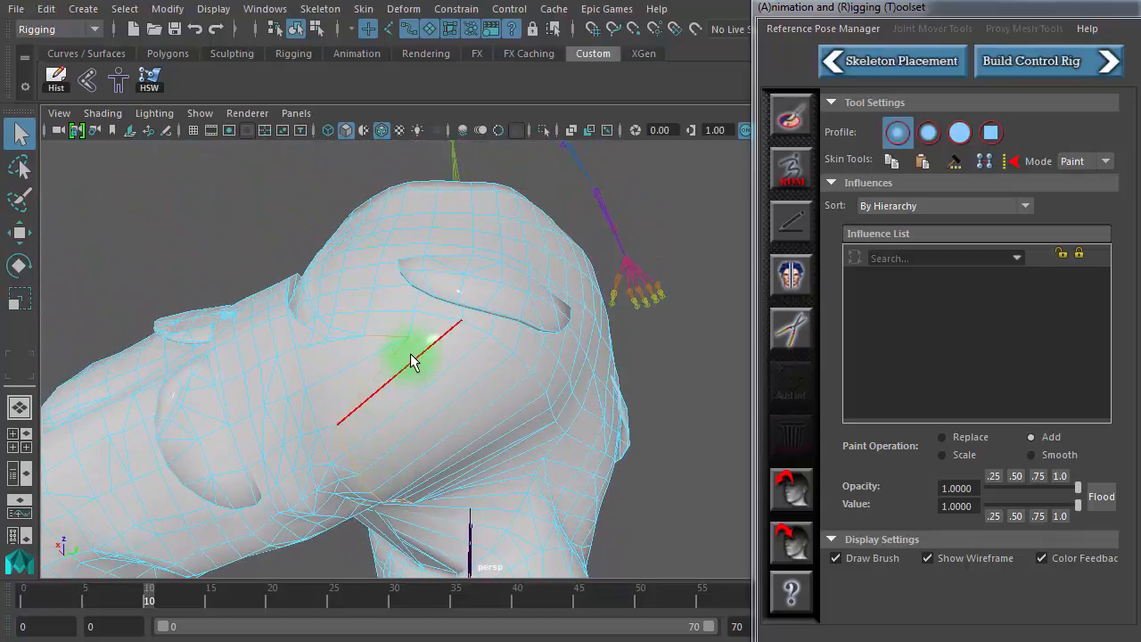
# Apply Hammer Skin Weights to the selected stretched edges on the raised left thigh
pyautogui.moveTo(413, 357)
pyautogui.keyDown('alt'); pyautogui.mouseDown()
pyautogui.moveTo(438, 402)
pyautogui.moveTo(415, 391)
pyautogui.mouseUp(); pyautogui.keyUp('alt')
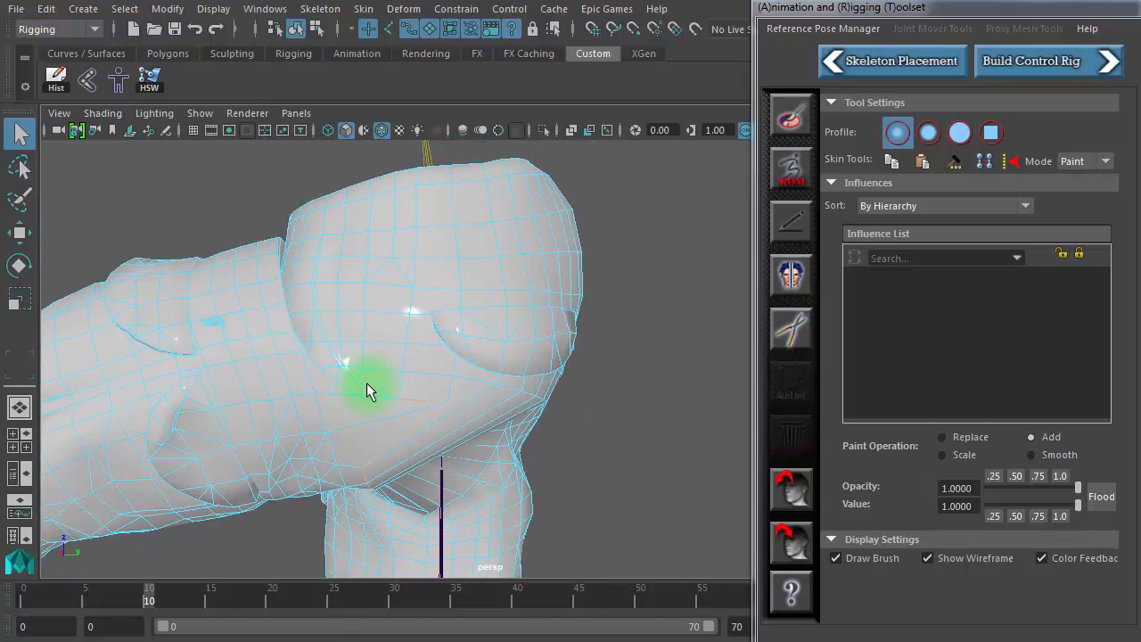
pyautogui.keyDown('alt'); pyautogui.moveTo(205, 138); pyautogui.dragTo(196, 184); pyautogui.keyUp('alt')
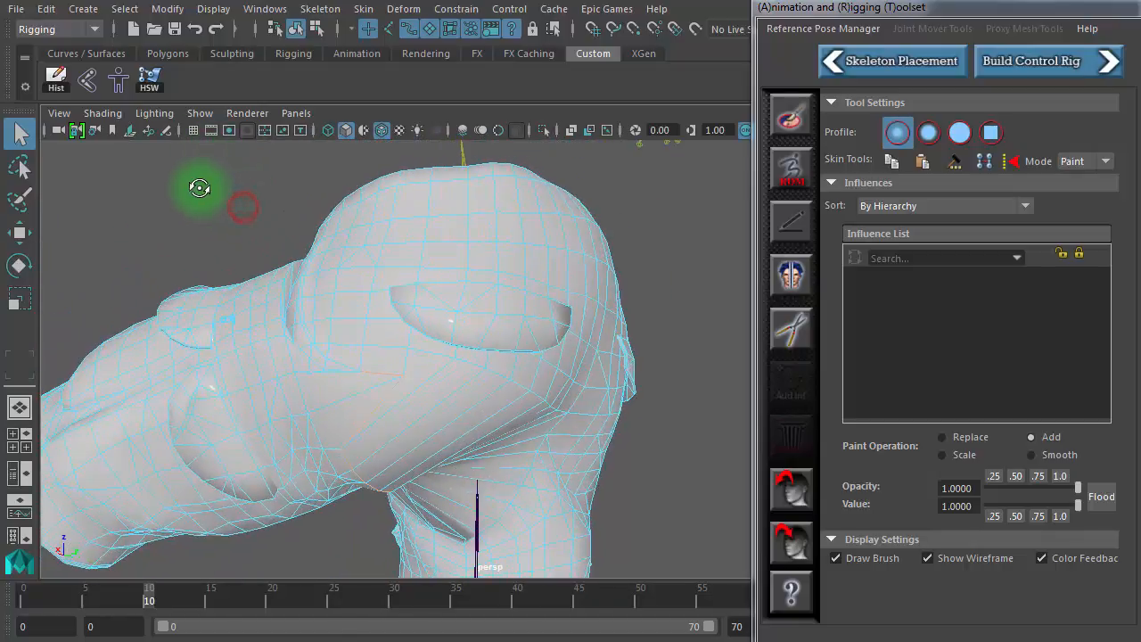
pyautogui.click(150, 82)
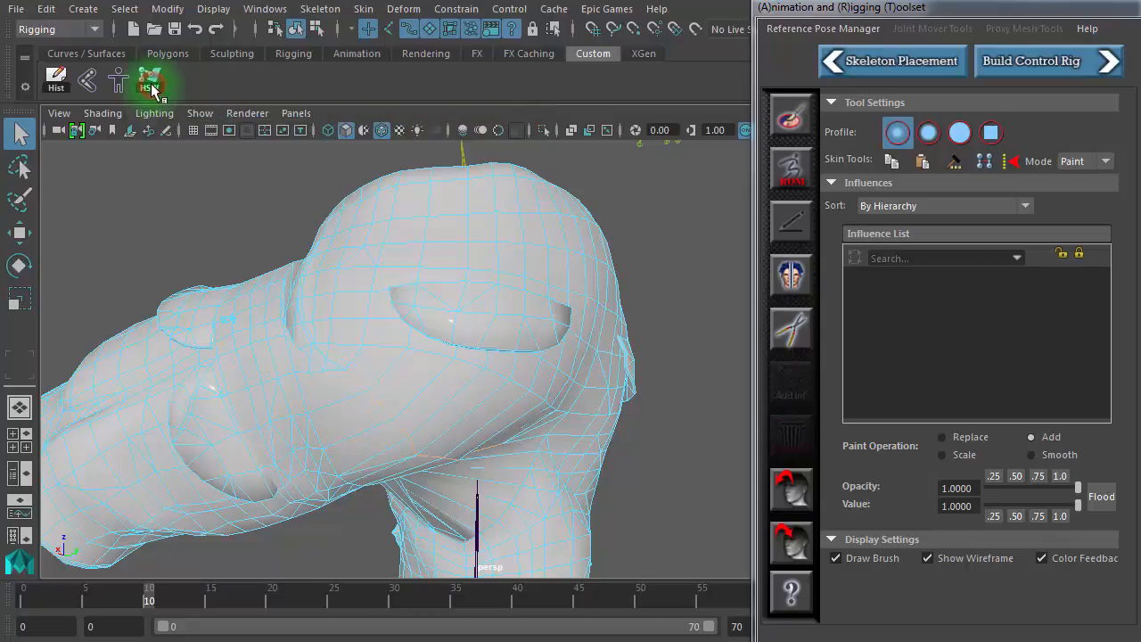
# Select the row of edges running around the raised left thigh below the hip pocket and convert the selection to vertices
pyautogui.moveTo(484, 332)
pyautogui.keyDown('alt'); pyautogui.mouseDown()
pyautogui.moveTo(452, 229)
pyautogui.moveTo(502, 308)
pyautogui.moveTo(394, 348)
pyautogui.mouseUp(); pyautogui.keyUp('alt')
pyautogui.keyDown('alt'); pyautogui.moveTo(394, 348); pyautogui.dragTo(622, 389, button='right'); pyautogui.keyUp('alt')
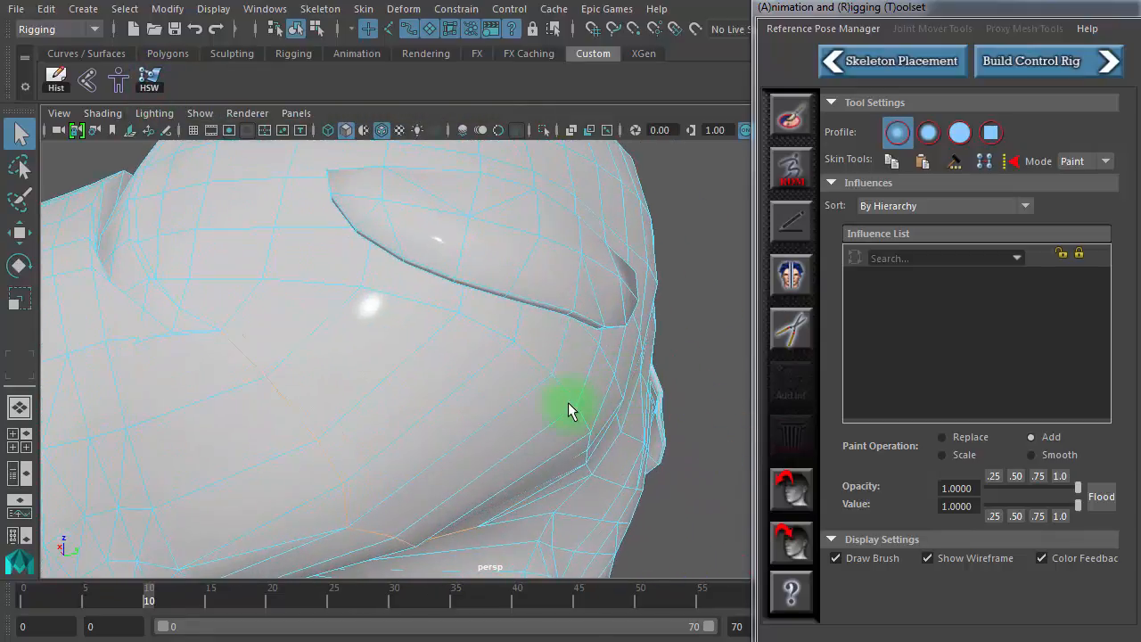
pyautogui.moveTo(571, 411)
pyautogui.keyDown('alt'); pyautogui.mouseDown()
pyautogui.moveTo(570, 288)
pyautogui.moveTo(550, 247)
pyautogui.moveTo(450, 189)
pyautogui.moveTo(419, 217)
pyautogui.moveTo(419, 390)
pyautogui.moveTo(517, 407)
pyautogui.moveTo(453, 407)
pyautogui.moveTo(486, 397)
pyautogui.moveTo(422, 308)
pyautogui.moveTo(222, 255)
pyautogui.moveTo(476, 282)
pyautogui.mouseUp(); pyautogui.keyUp('alt')
pyautogui.keyDown('alt'); pyautogui.moveTo(476, 283); pyautogui.dragTo(482, 381, button='middle'); pyautogui.keyUp('alt')
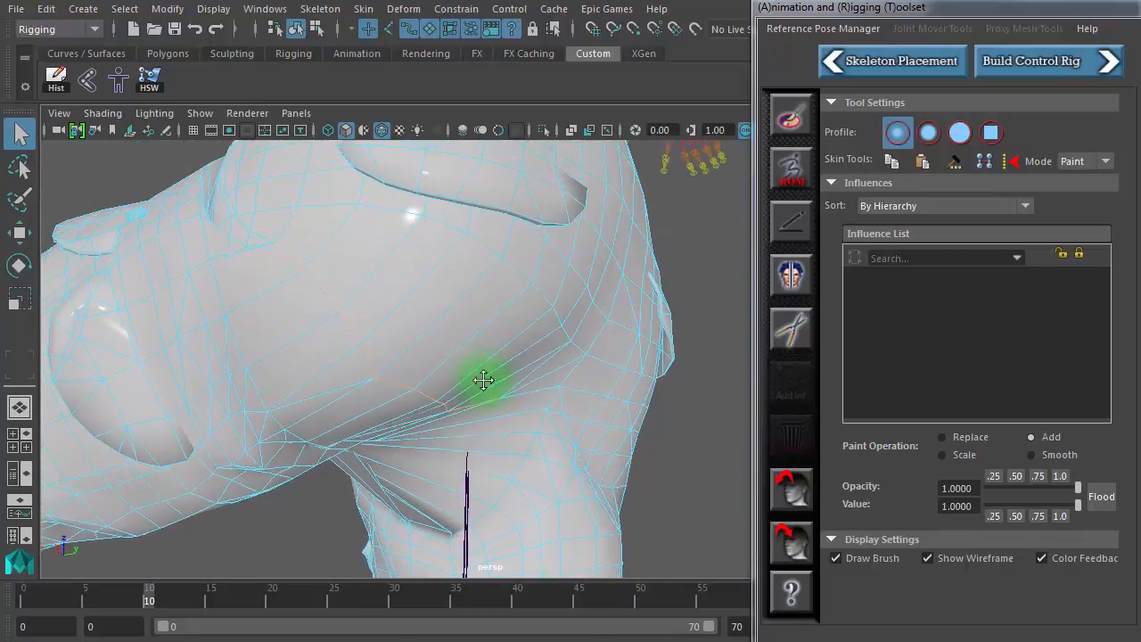
pyautogui.keyDown('alt'); pyautogui.moveTo(483, 381); pyautogui.dragTo(498, 267); pyautogui.keyUp('alt')
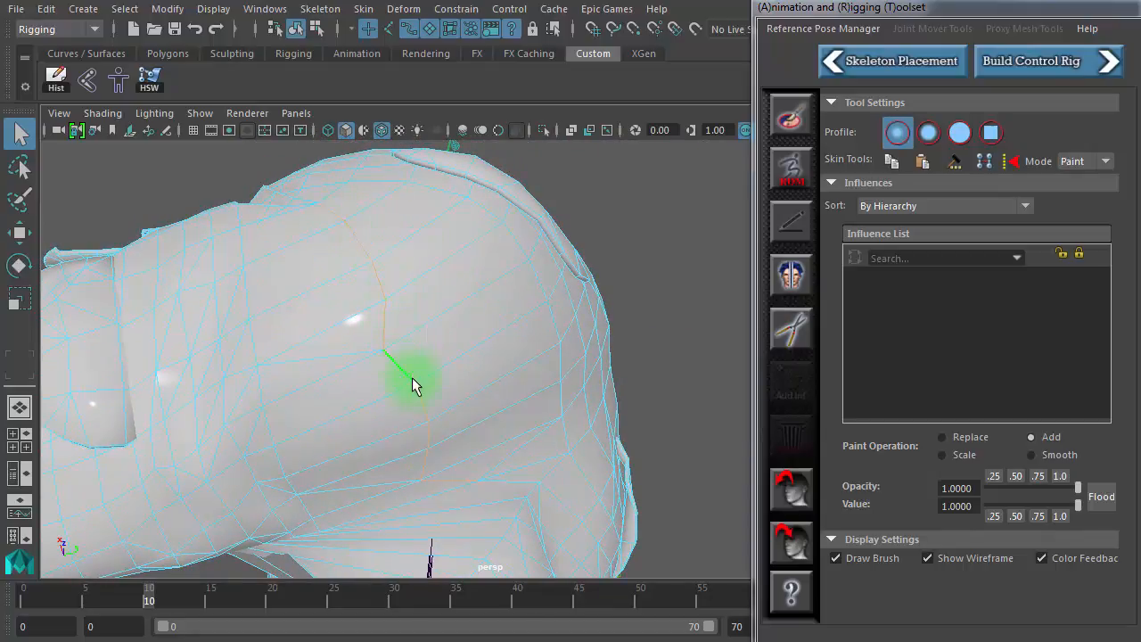
pyautogui.keyDown('alt'); pyautogui.moveTo(419, 417); pyautogui.dragTo(454, 464); pyautogui.keyUp('alt')
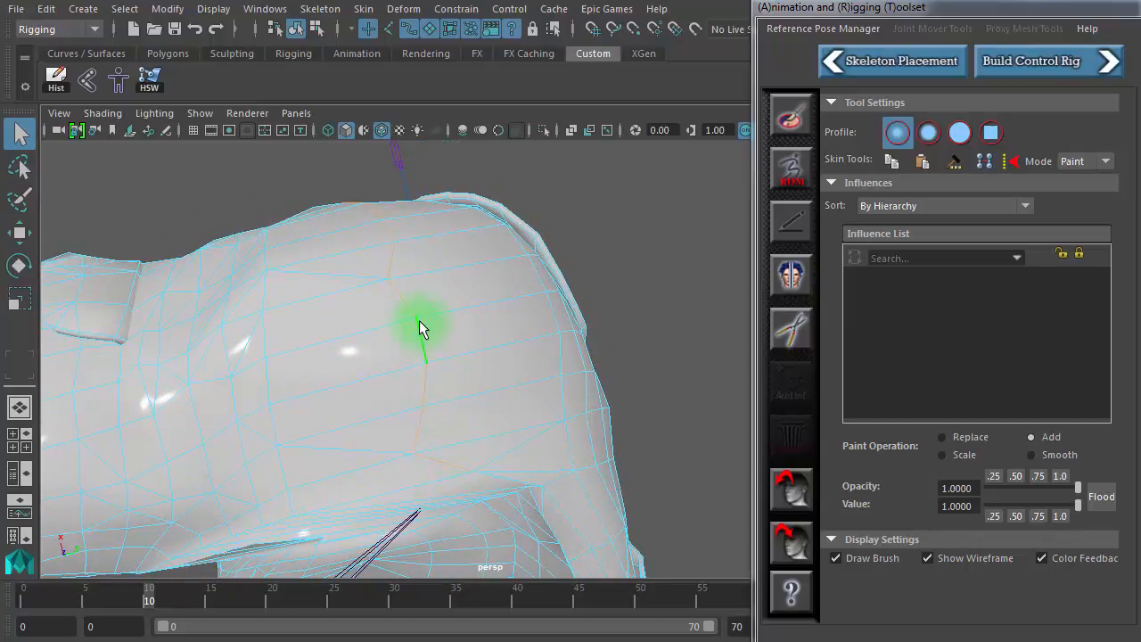
pyautogui.keyDown('alt'); pyautogui.moveTo(423, 326); pyautogui.dragTo(436, 434); pyautogui.keyUp('alt')
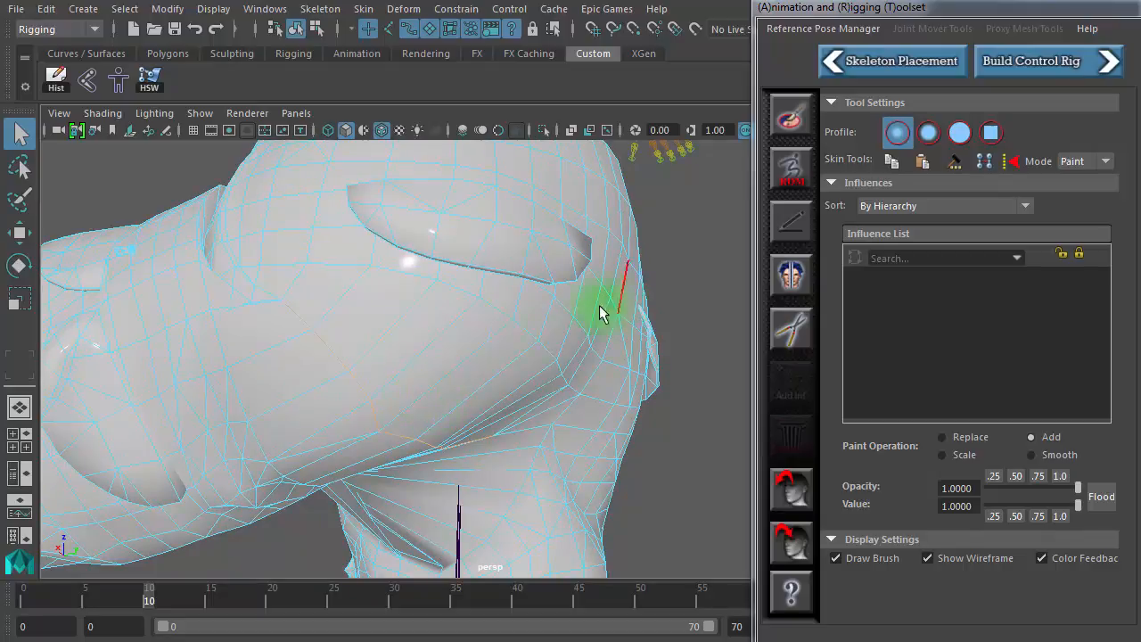
pyautogui.keyDown('alt'); pyautogui.moveTo(491, 356); pyautogui.dragTo(469, 345); pyautogui.keyUp('alt')
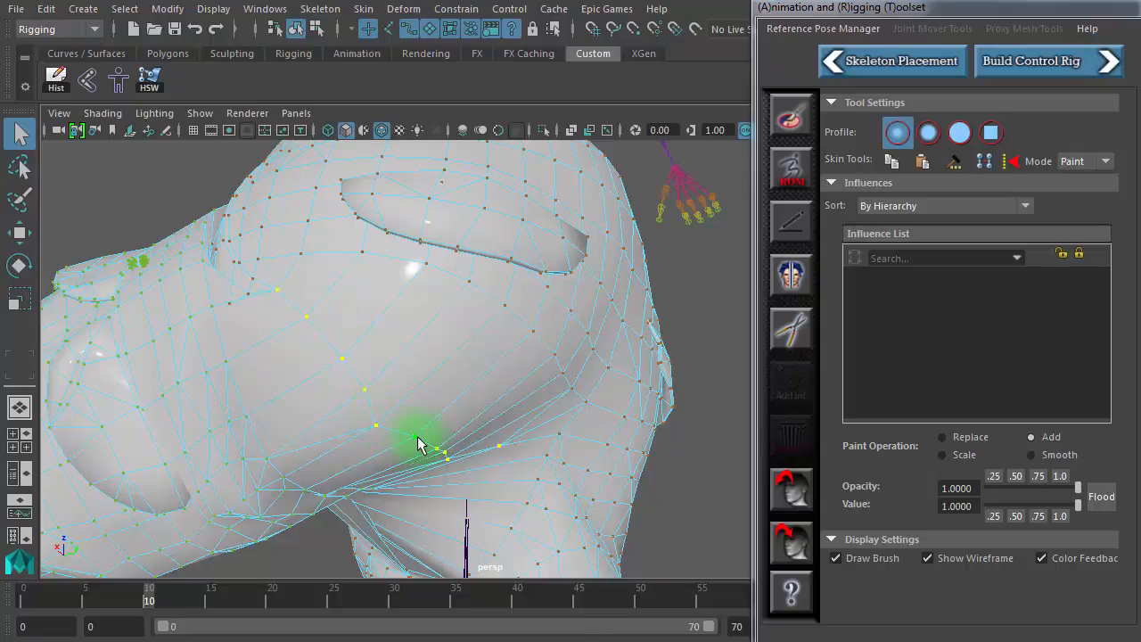
# Start painting skin weights on the selected vertices and lock every influence from pelvis down to thigh_twist_01_r
pyautogui.click(791, 120)
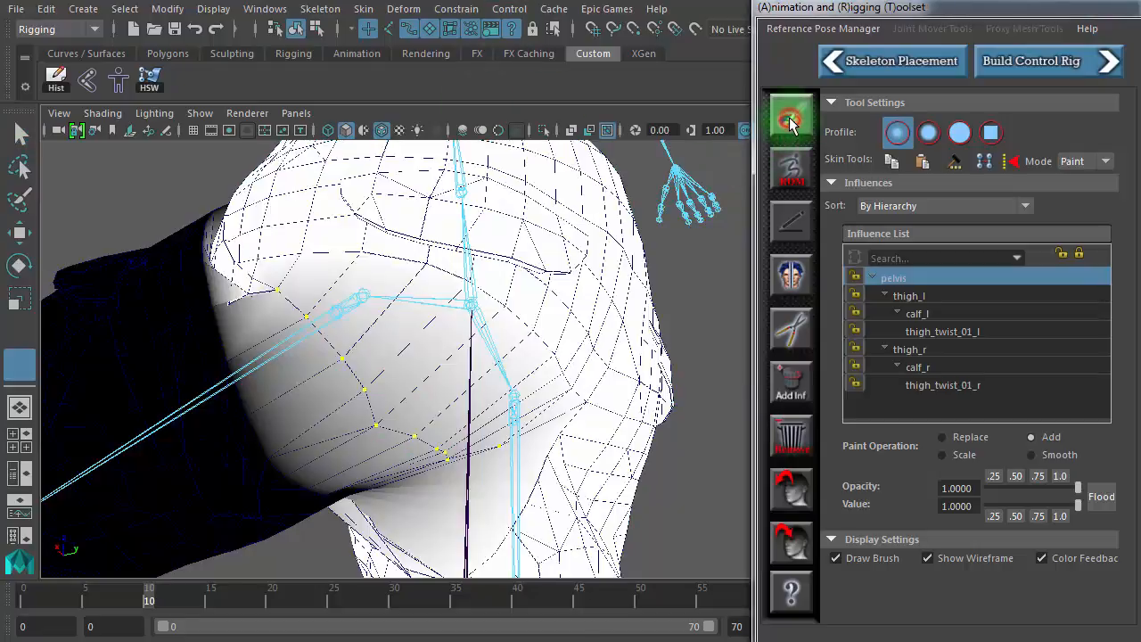
pyautogui.click(973, 385)
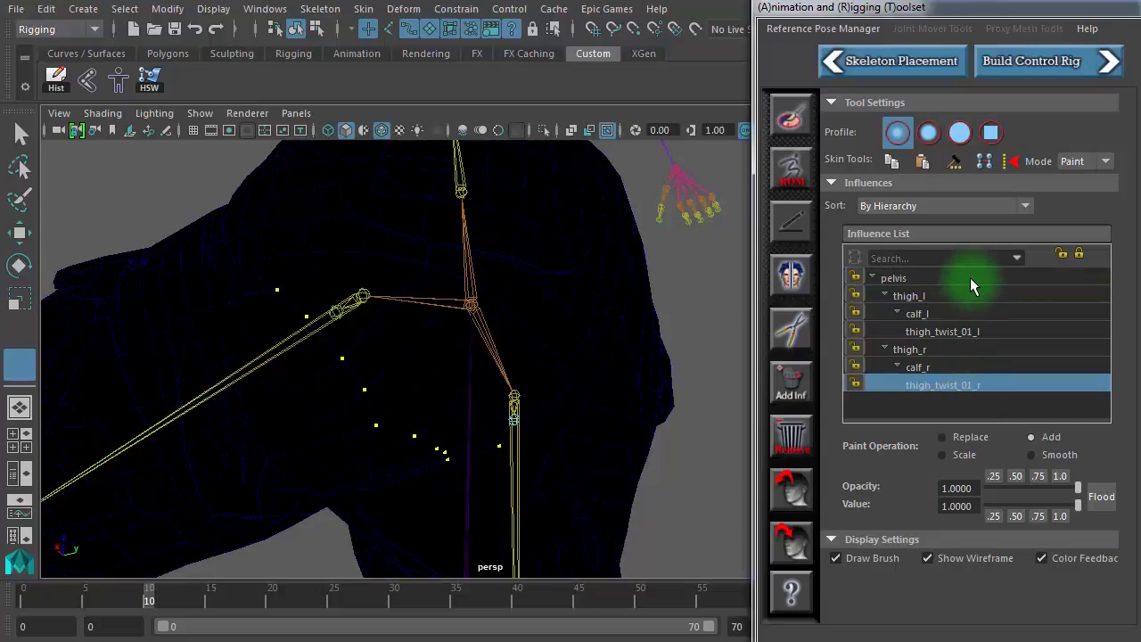
pyautogui.keyDown('shift'); pyautogui.click(971, 279); pyautogui.keyUp('shift')
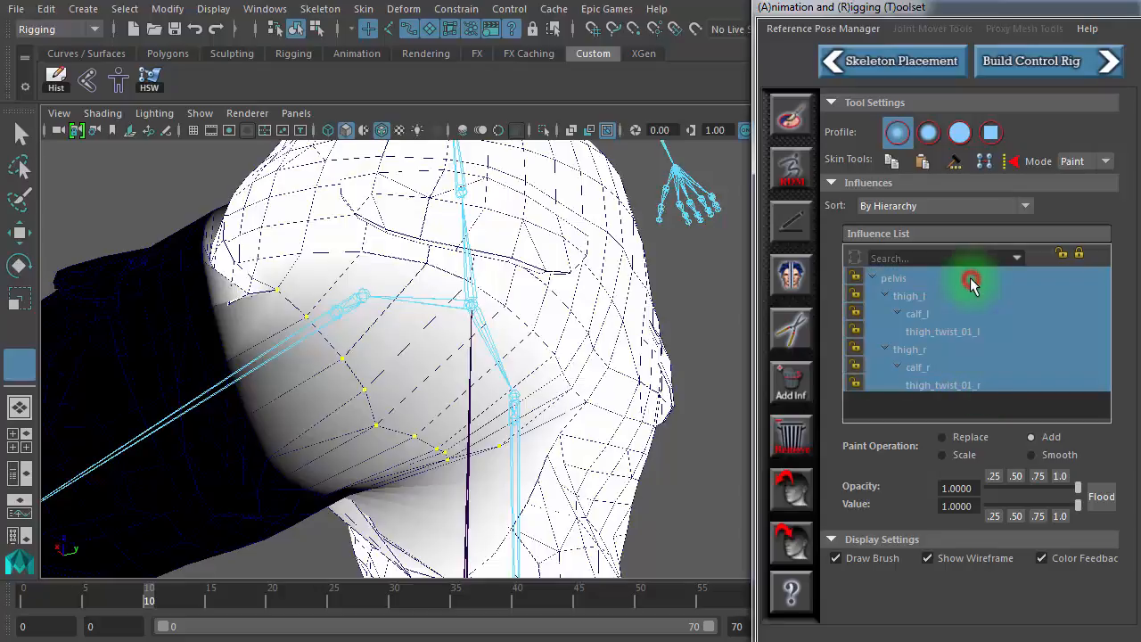
pyautogui.click(855, 283)
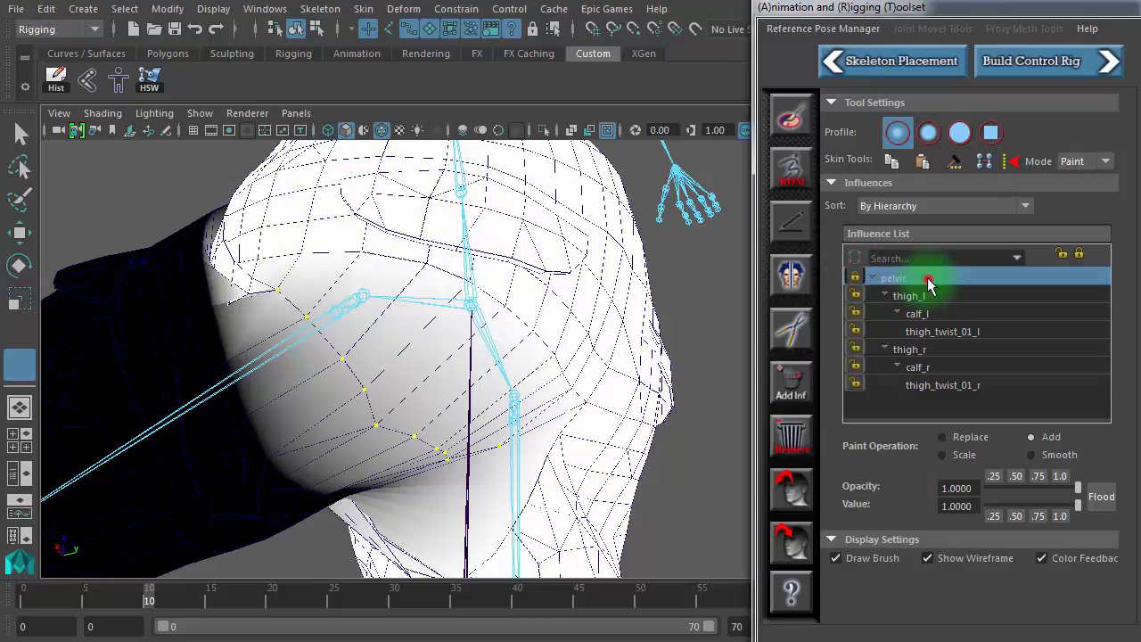
pyautogui.click(930, 292)
pyautogui.click(854, 280)
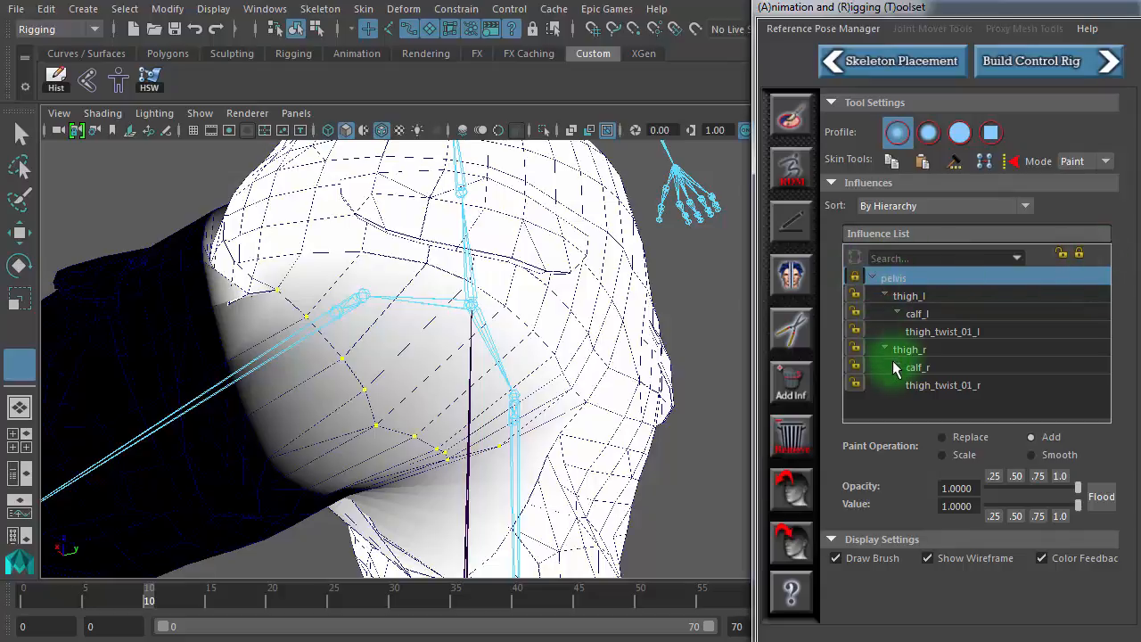
pyautogui.keyDown('shift'); pyautogui.click(905, 386); pyautogui.keyUp('shift')
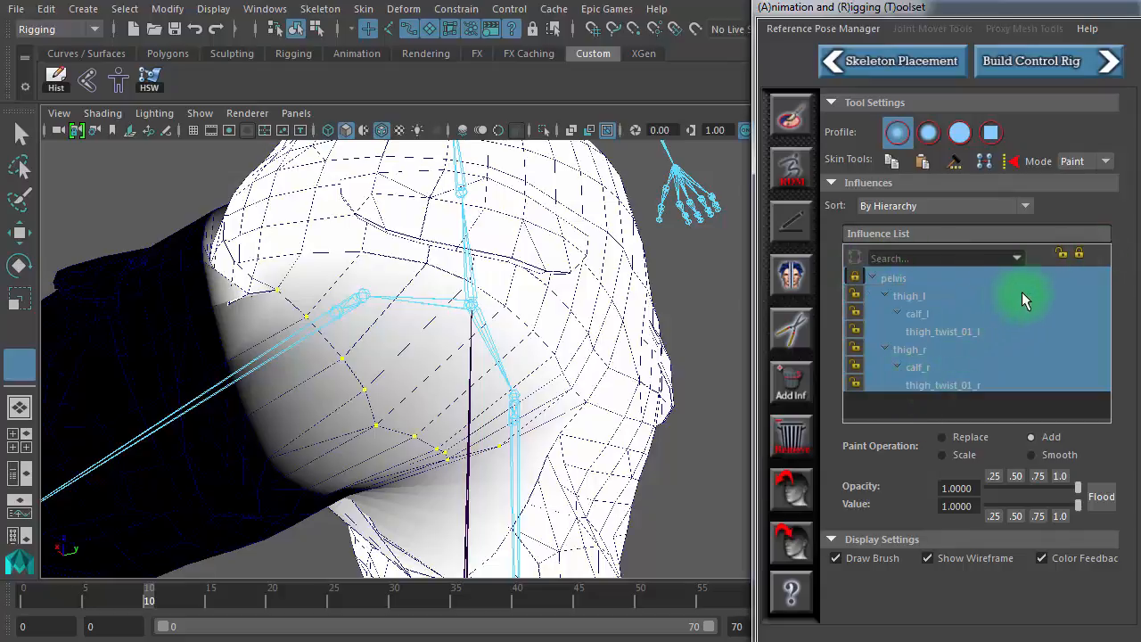
pyautogui.click(1082, 255)
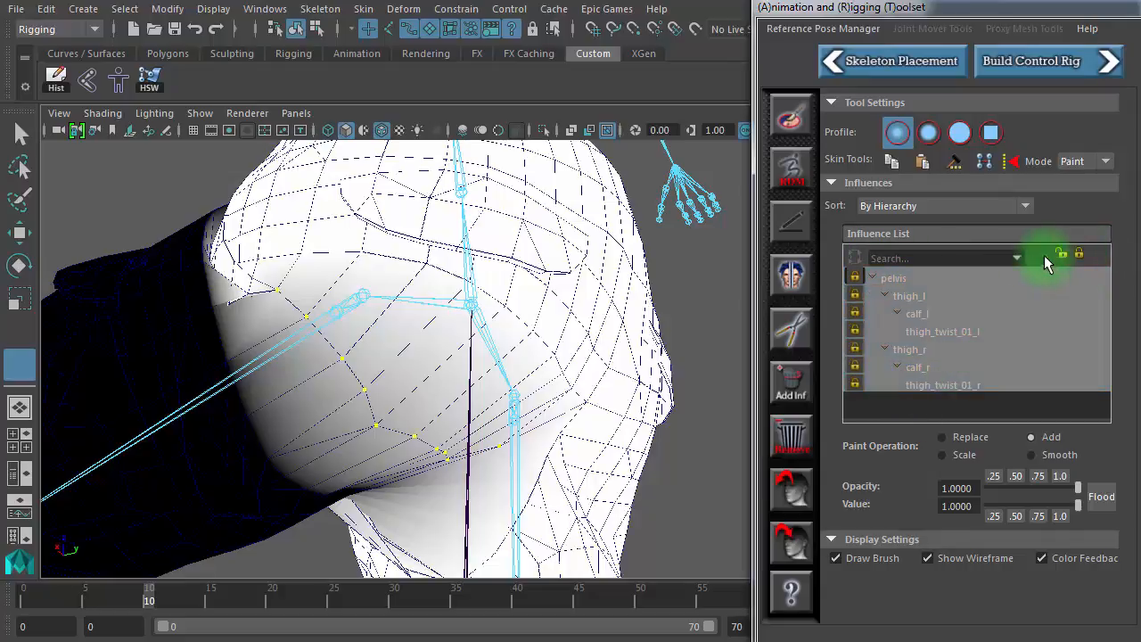
# Unlock only the pelvis and thigh_twist_01_l influences and inspect the twist joint's weights around the left hip
pyautogui.click(946, 330)
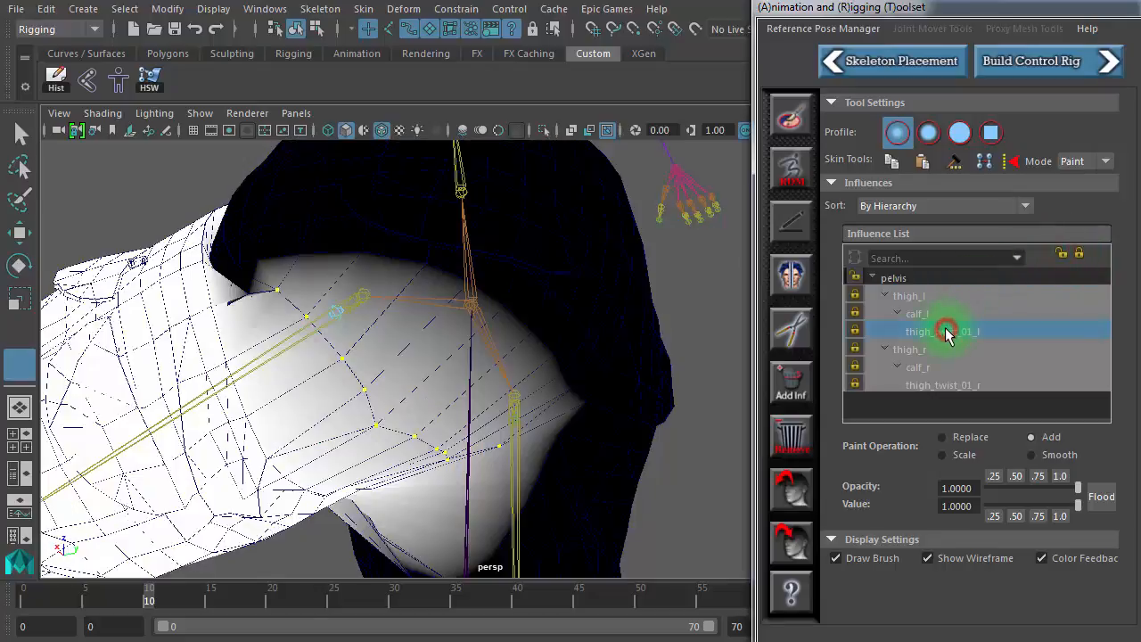
pyautogui.click(1062, 255)
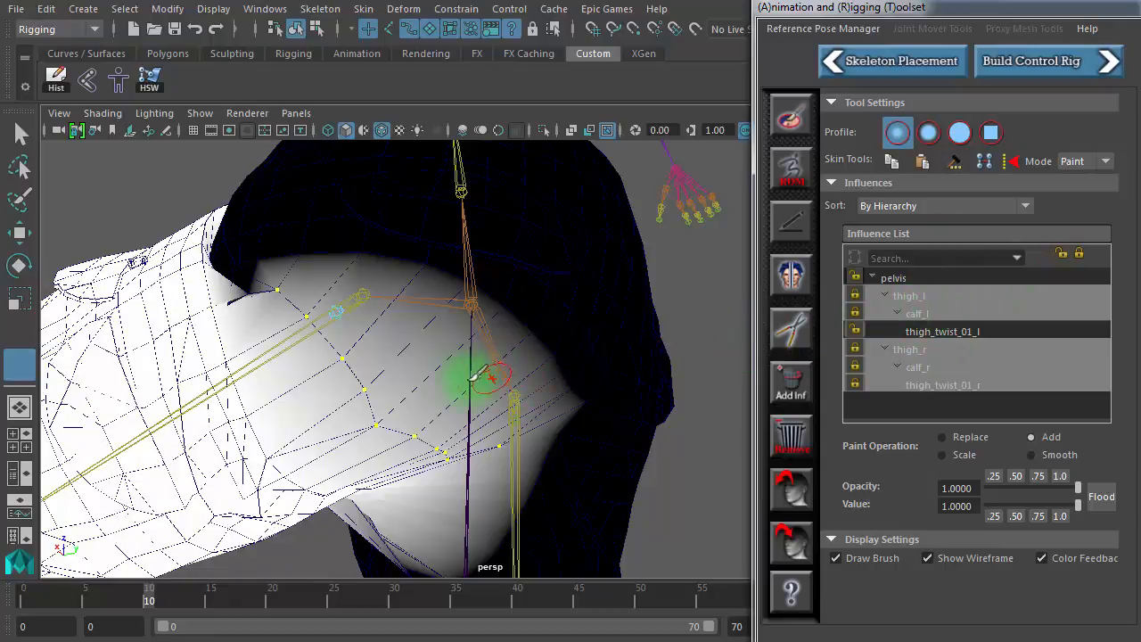
pyautogui.keyDown('alt'); pyautogui.moveTo(426, 379); pyautogui.dragTo(407, 364); pyautogui.keyUp('alt')
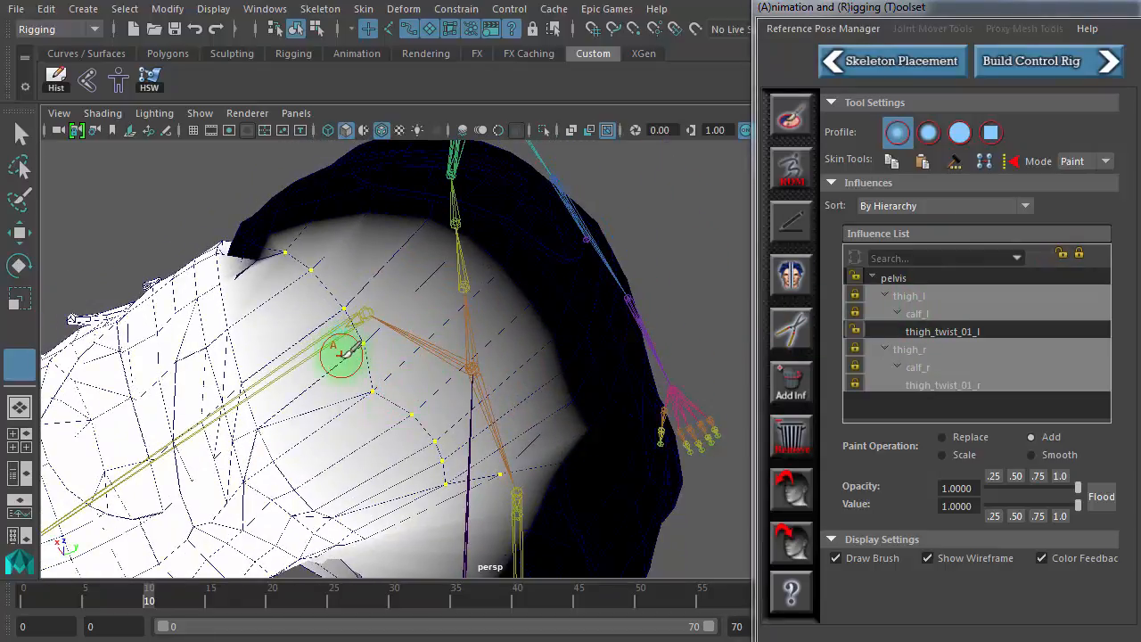
pyautogui.keyDown('alt'); pyautogui.moveTo(339, 349); pyautogui.dragTo(334, 397); pyautogui.keyUp('alt')
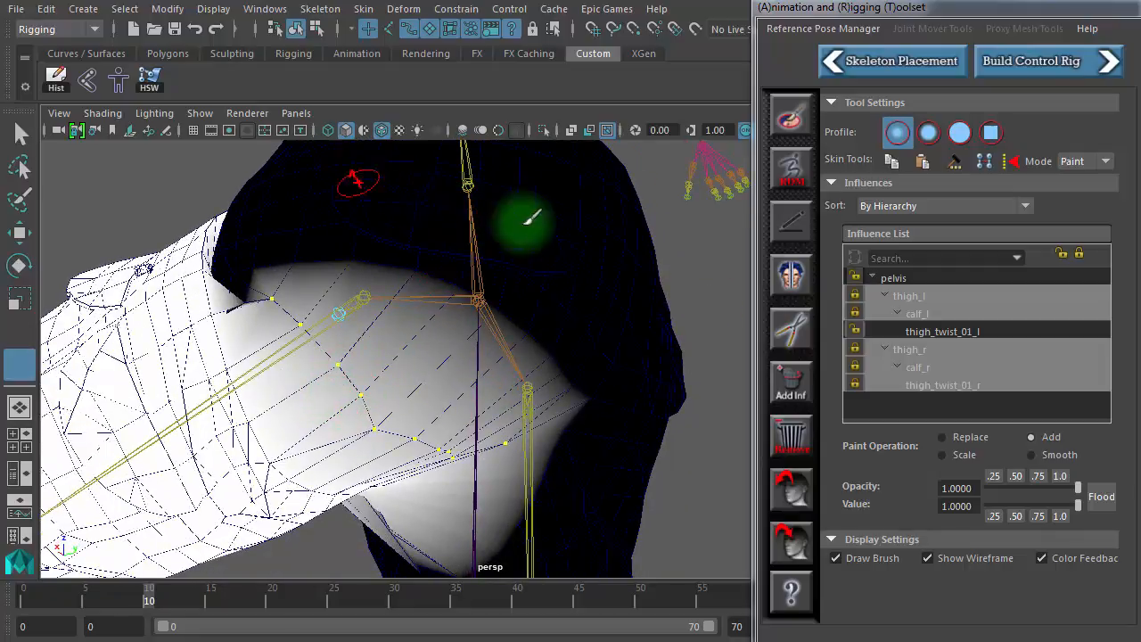
# Hide the X-ray joints and paint added pelvis weight onto the selected thigh vertices at opacity 0.25 and value 0.25
pyautogui.click(905, 278)
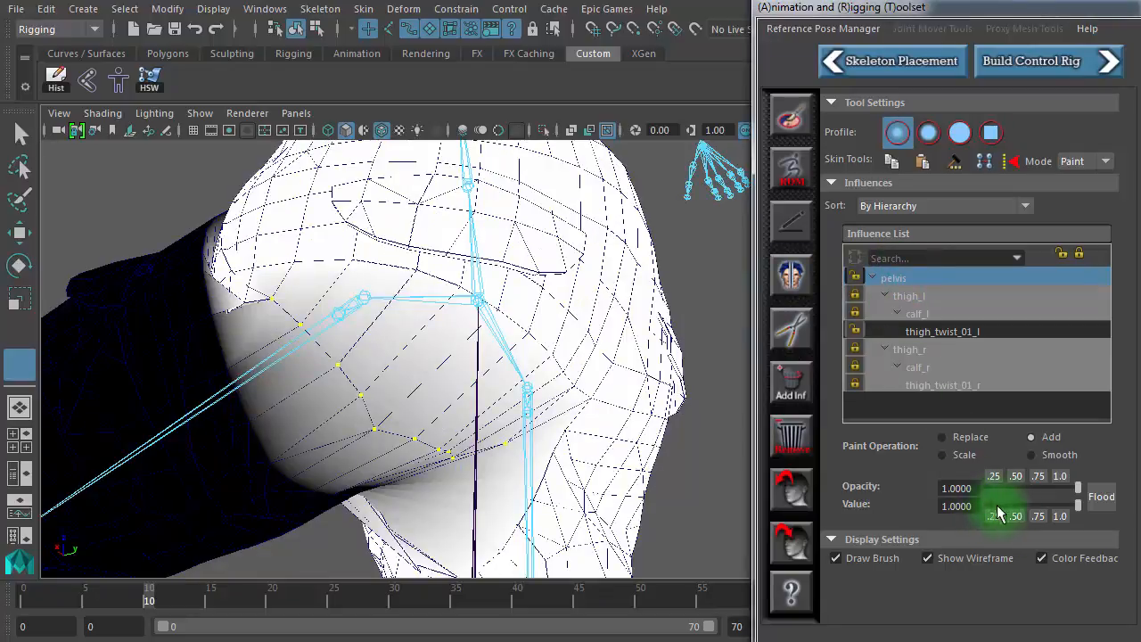
pyautogui.click(994, 477)
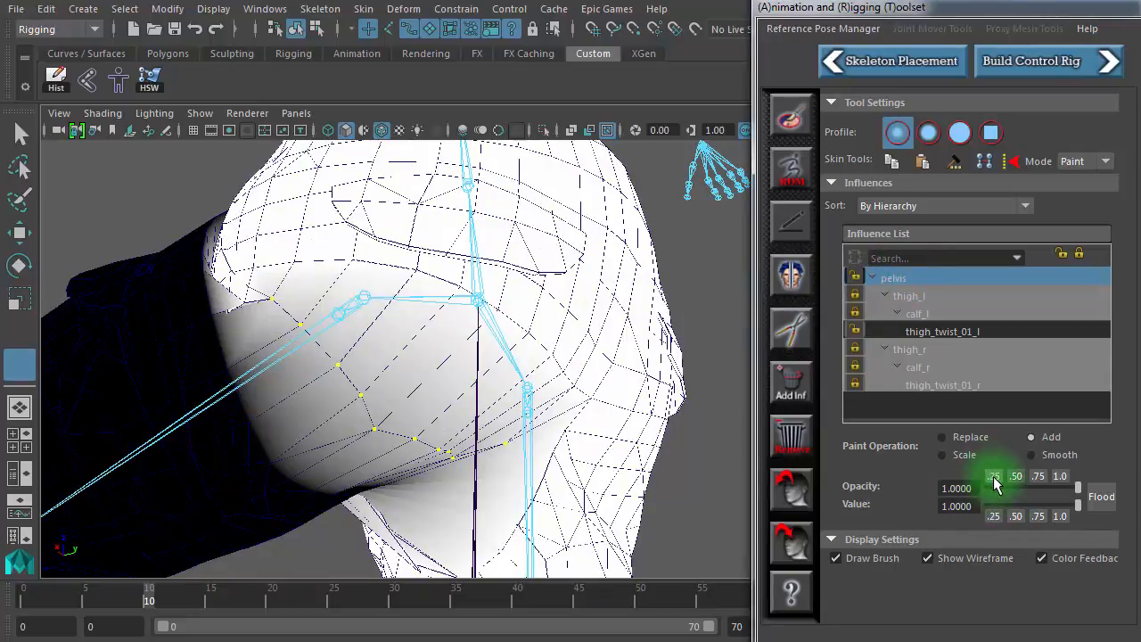
pyautogui.click(993, 477)
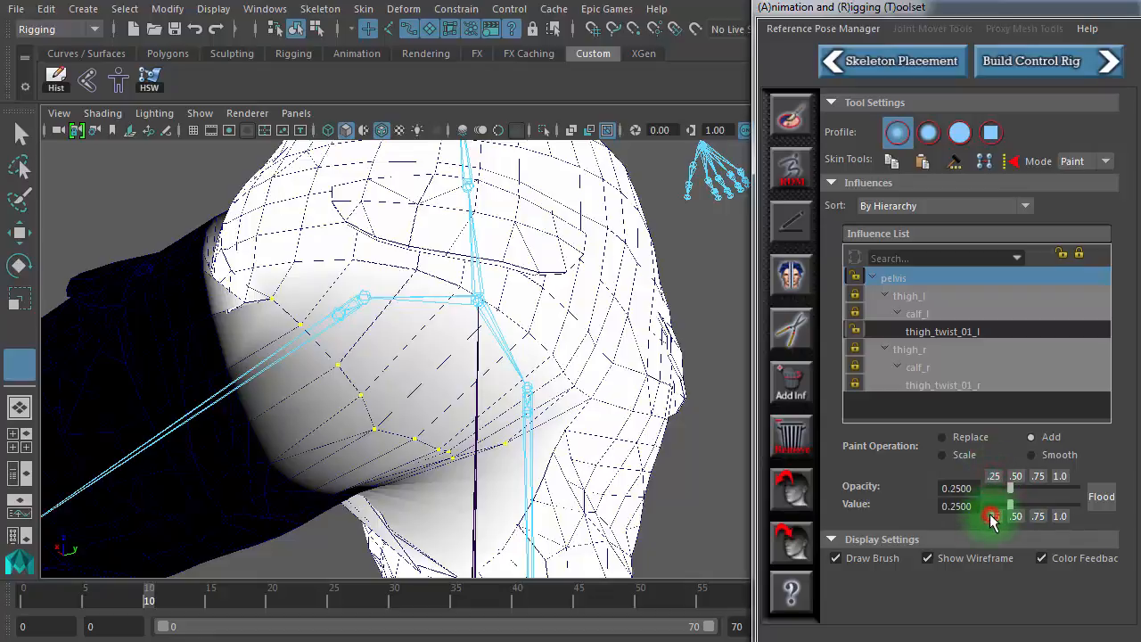
pyautogui.keyDown('alt'); pyautogui.moveTo(369, 369); pyautogui.dragTo(387, 354); pyautogui.keyUp('alt')
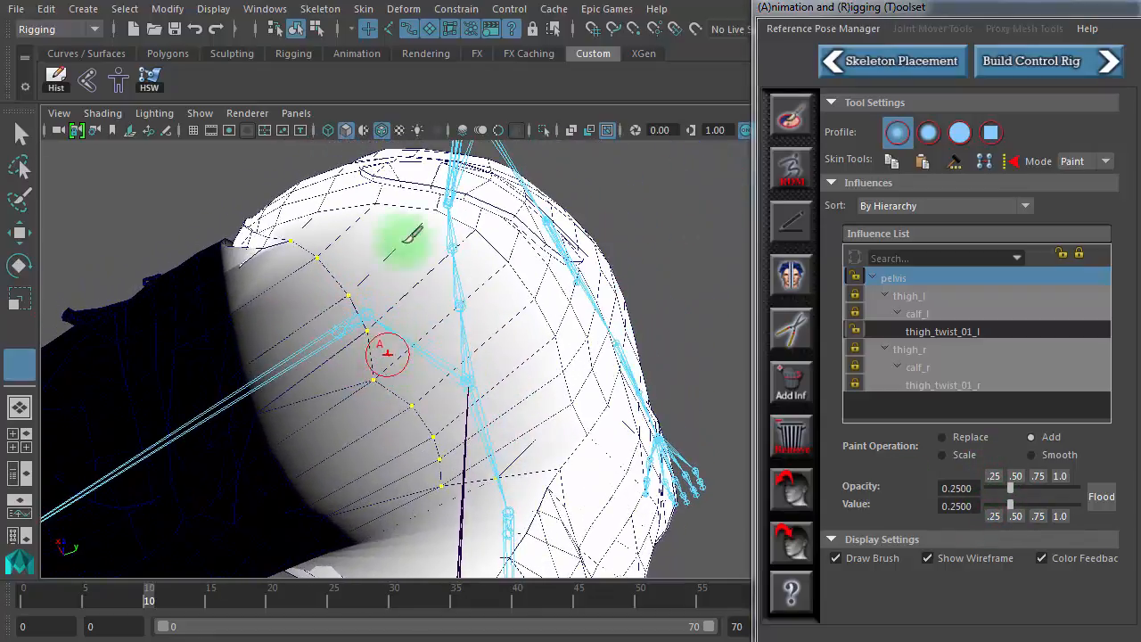
pyautogui.click(607, 130)
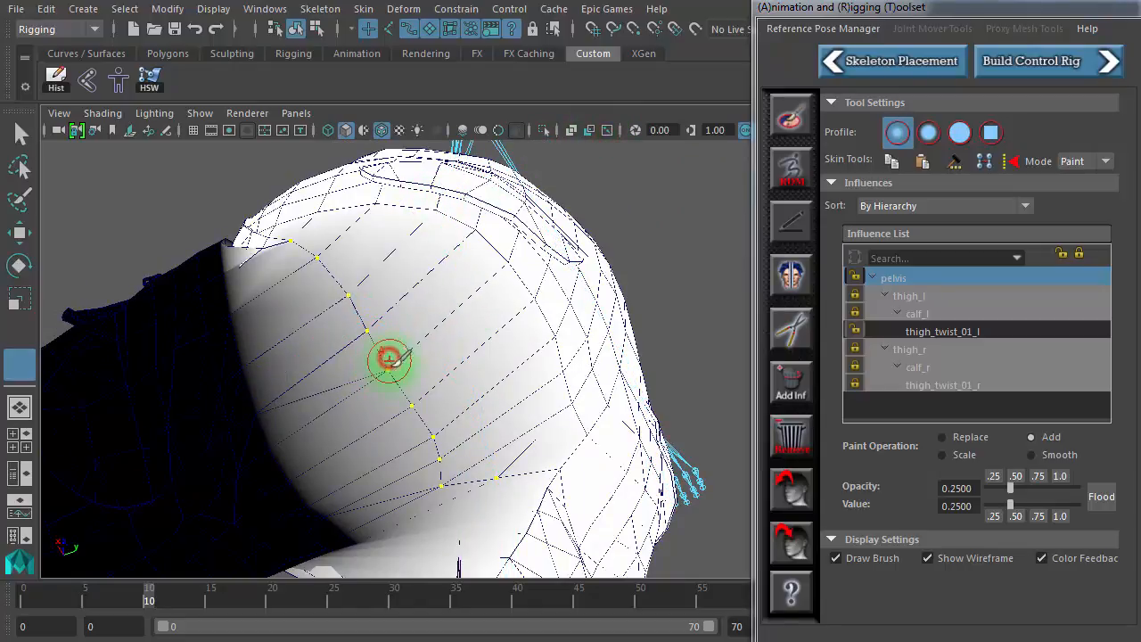
pyautogui.moveTo(458, 428)
pyautogui.keyDown('alt'); pyautogui.mouseDown()
pyautogui.moveTo(470, 377)
pyautogui.moveTo(441, 417)
pyautogui.mouseUp(); pyautogui.keyUp('alt')
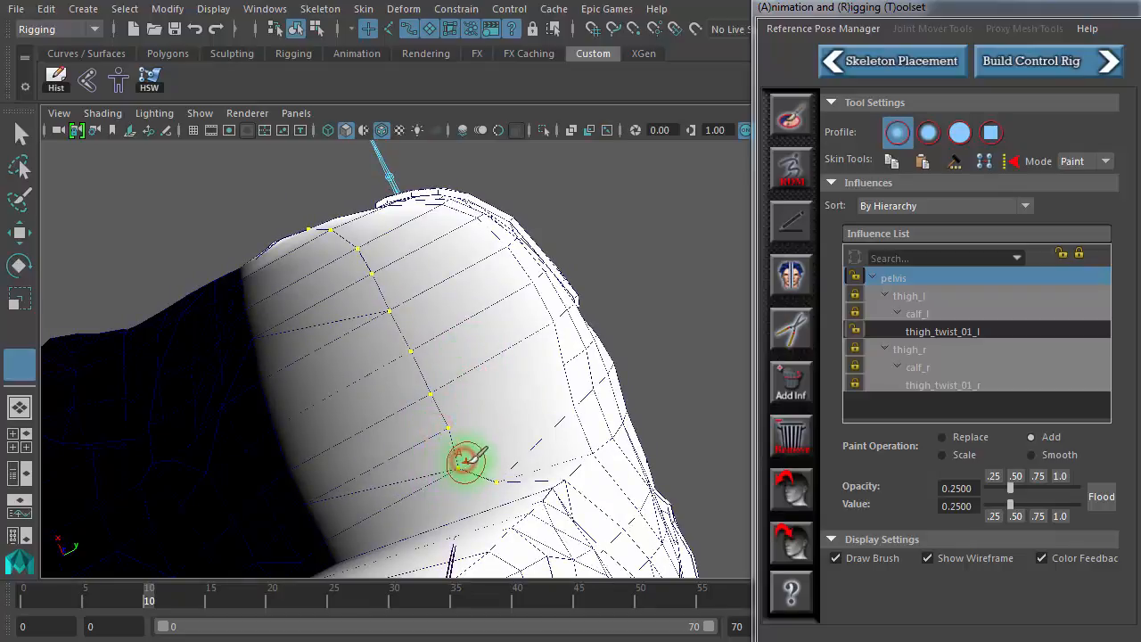
pyautogui.moveTo(499, 438)
pyautogui.keyDown('alt'); pyautogui.mouseDown()
pyautogui.moveTo(502, 451)
pyautogui.moveTo(406, 423)
pyautogui.moveTo(502, 466)
pyautogui.moveTo(463, 375)
pyautogui.moveTo(420, 428)
pyautogui.moveTo(382, 429)
pyautogui.moveTo(319, 267)
pyautogui.mouseUp(); pyautogui.keyUp('alt')
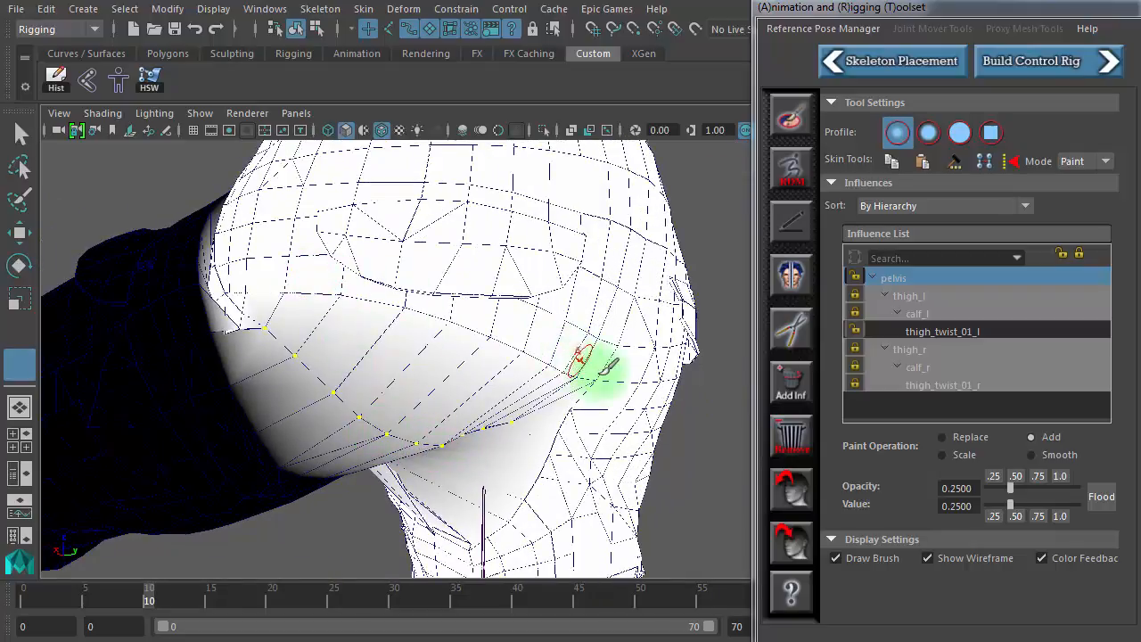
pyautogui.keyDown('alt'); pyautogui.moveTo(521, 356); pyautogui.dragTo(497, 351); pyautogui.keyUp('alt')
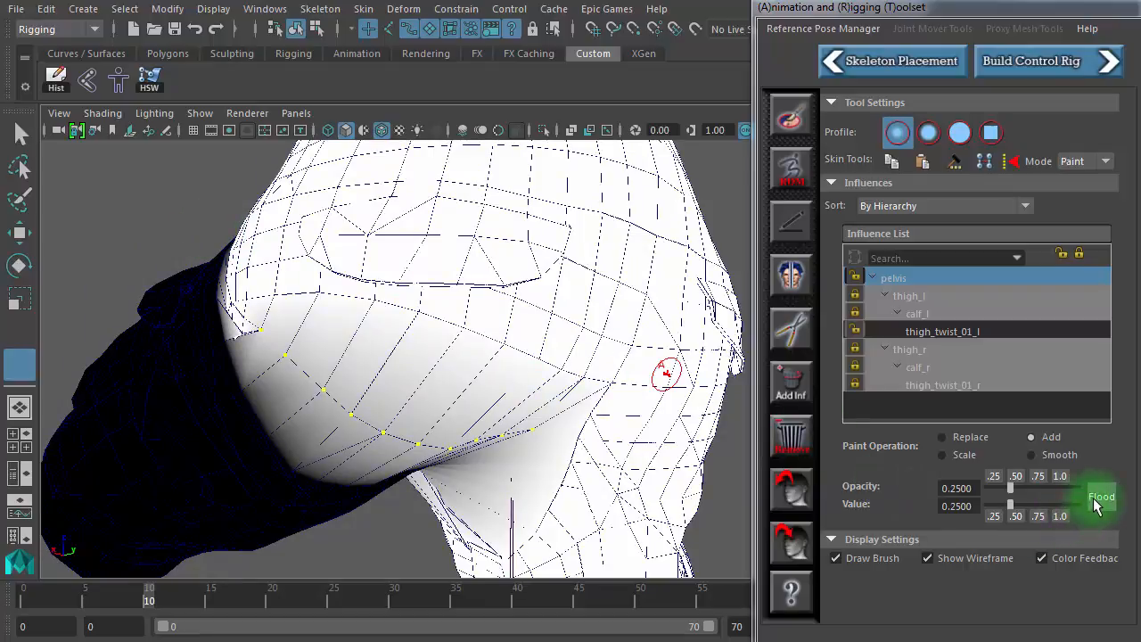
# Return the shorts to edge mode, select the edge row below the left hip pocket, and hammer its skin weights
pyautogui.click(25, 136)
pyautogui.click(378, 337)
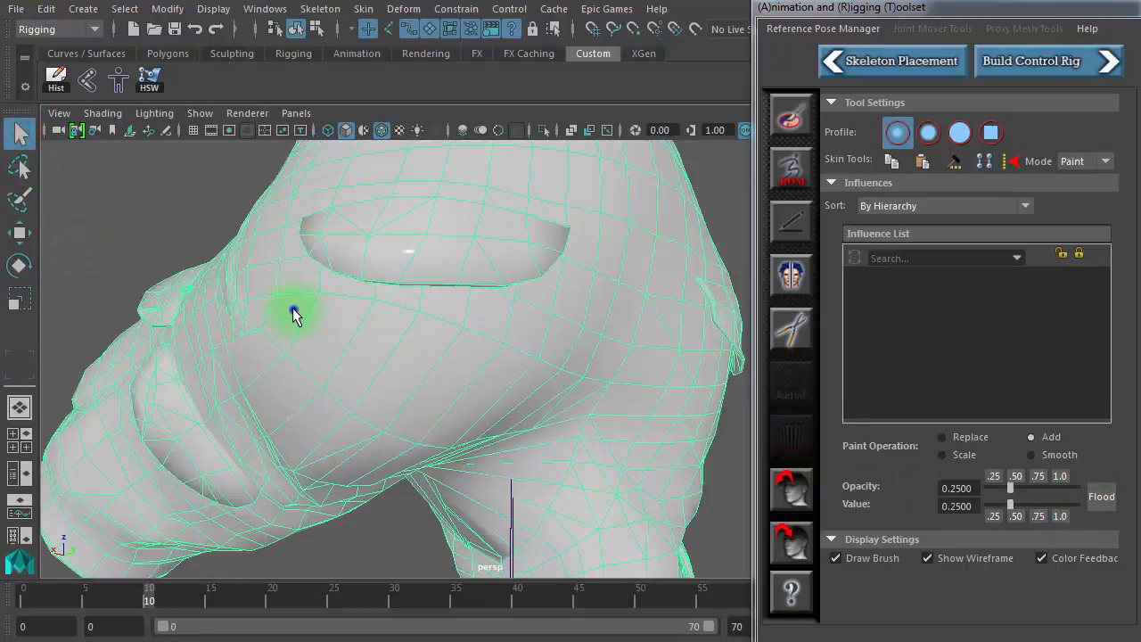
pyautogui.moveTo(294, 314); pyautogui.dragTo(296, 293, button='right')
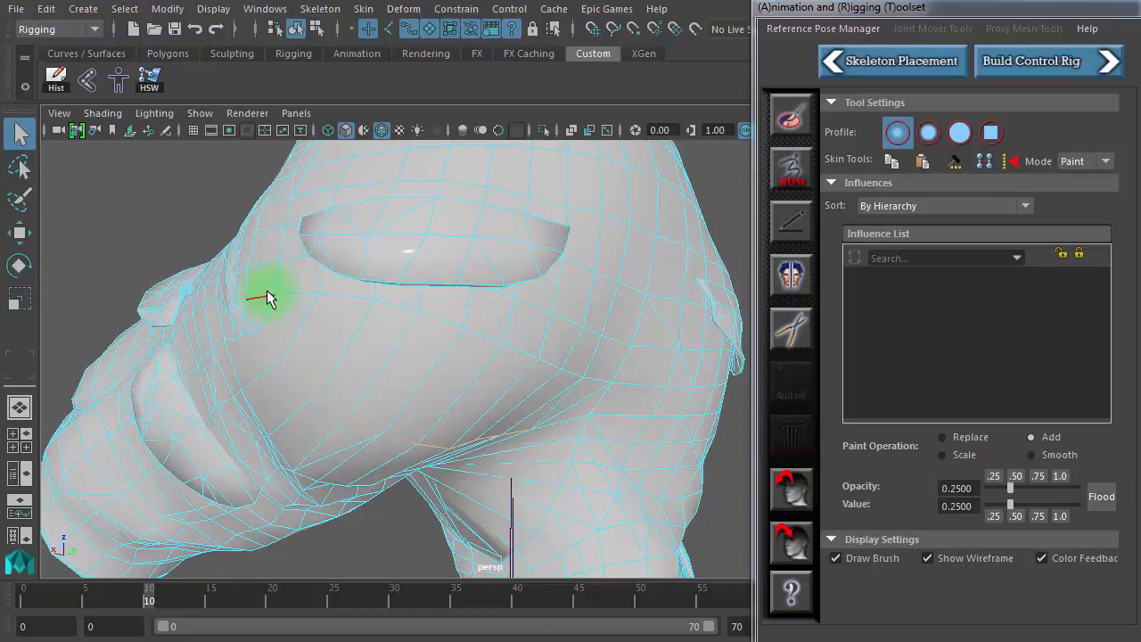
pyautogui.keyDown('alt'); pyautogui.moveTo(281, 303); pyautogui.dragTo(586, 364); pyautogui.keyUp('alt')
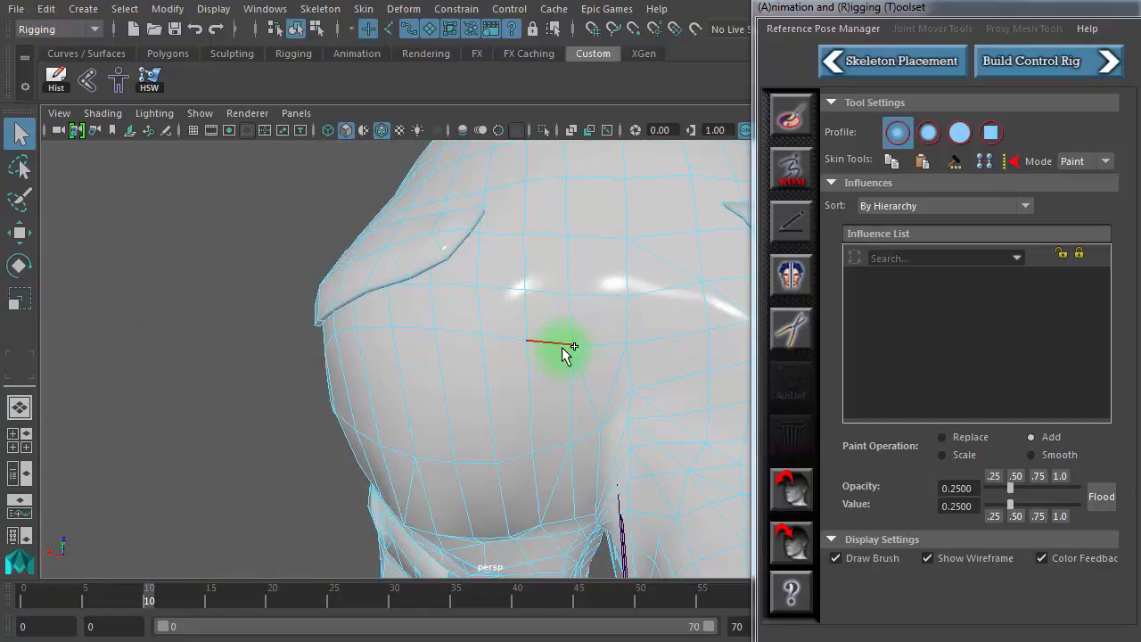
pyautogui.keyDown('shift'); pyautogui.click(551, 348); pyautogui.keyUp('shift')
pyautogui.keyDown('shift'); pyautogui.doubleClick(593, 346); pyautogui.keyUp('shift')
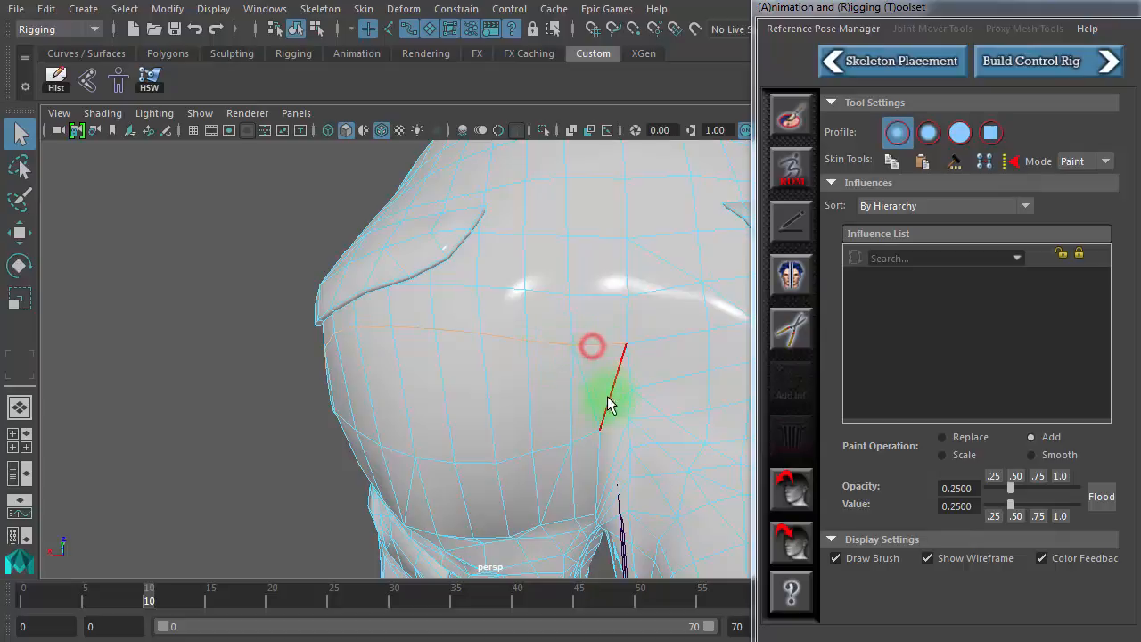
pyautogui.keyDown('alt'); pyautogui.moveTo(529, 427); pyautogui.dragTo(505, 407); pyautogui.keyUp('alt')
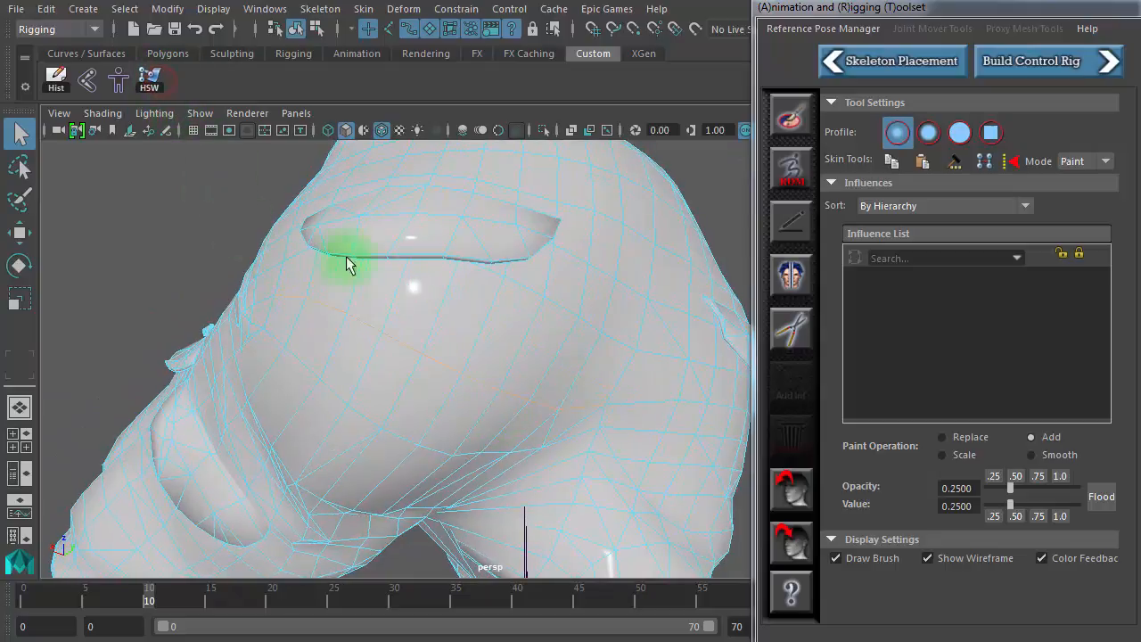
pyautogui.keyDown('alt'); pyautogui.moveTo(344, 260); pyautogui.dragTo(456, 317); pyautogui.keyUp('alt')
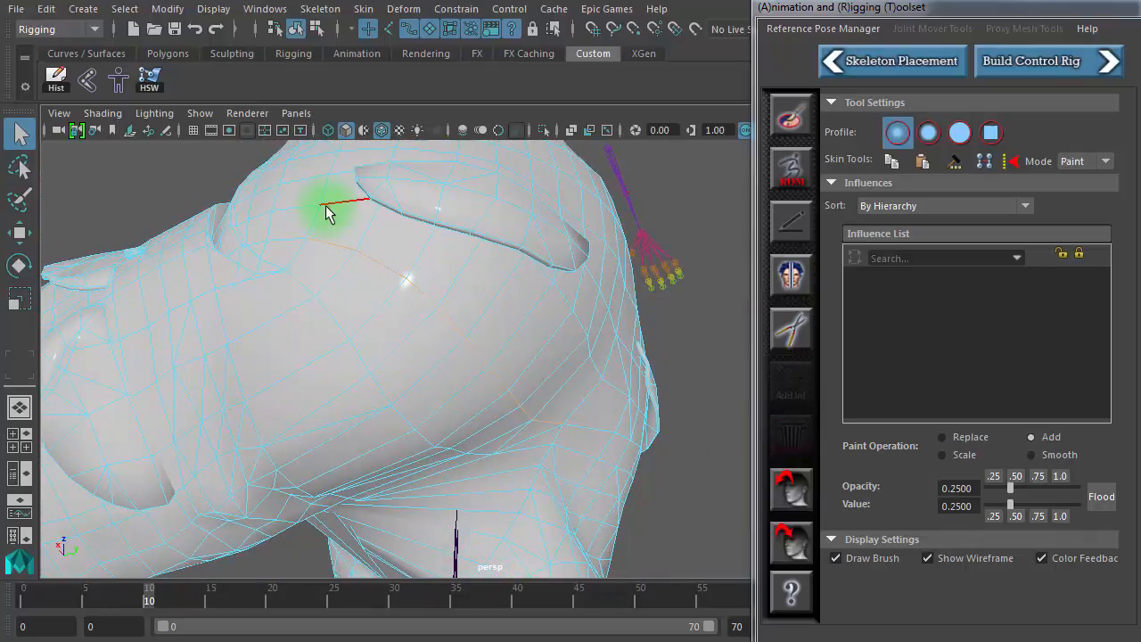
pyautogui.keyDown('alt'); pyautogui.moveTo(538, 315); pyautogui.dragTo(546, 342); pyautogui.keyUp('alt')
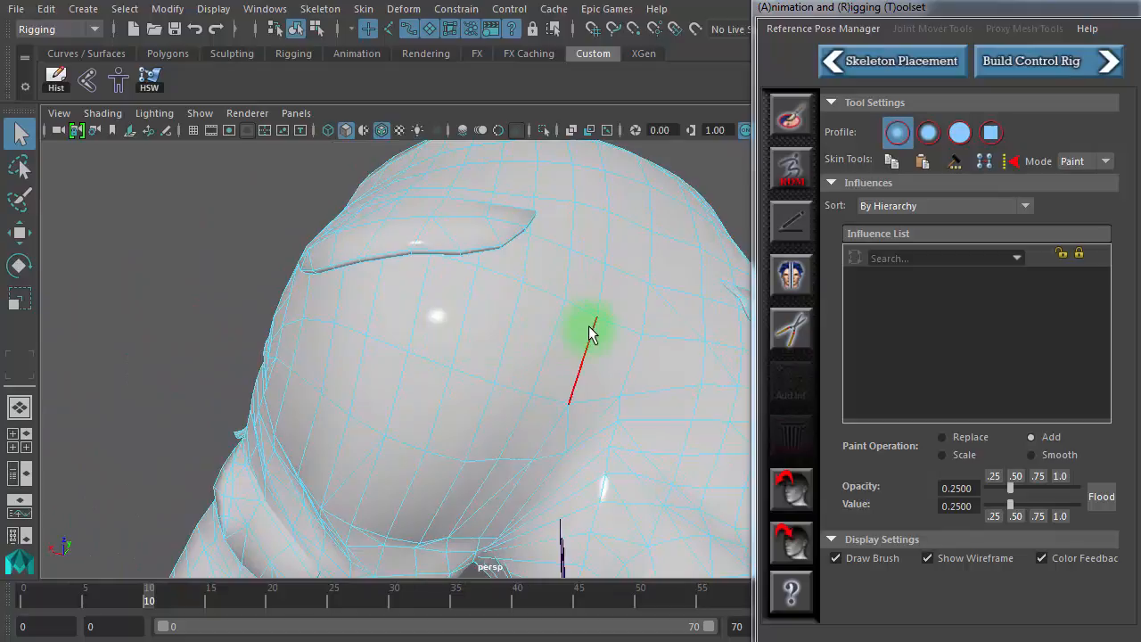
# Select the edge row running beneath the left hip pocket and hammer its skin weights
pyautogui.press('capslock')
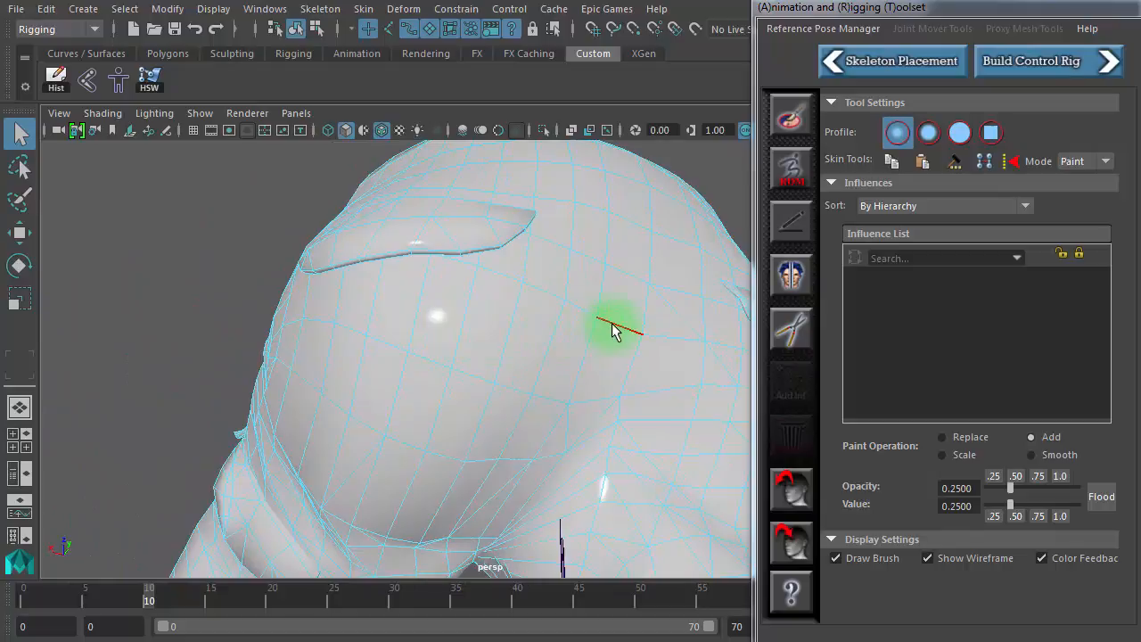
pyautogui.keyDown('alt'); pyautogui.moveTo(522, 365); pyautogui.dragTo(377, 280); pyautogui.keyUp('alt')
pyautogui.click(150, 80)
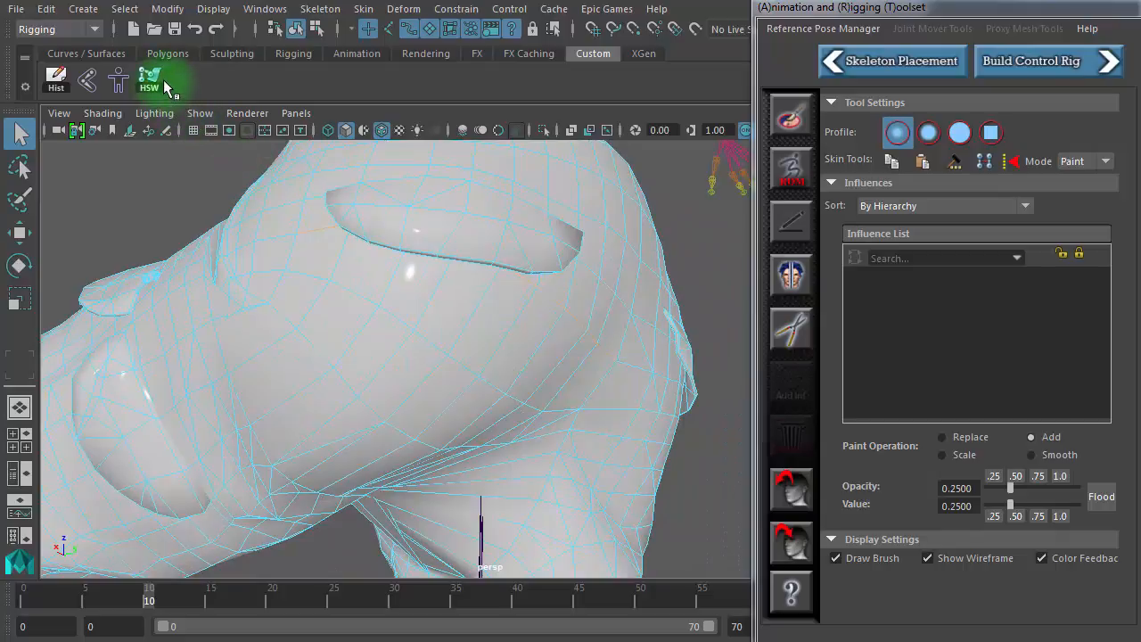
pyautogui.click(156, 86)
# Select the edge row across the upper left thigh between the hip and leg pockets and hammer its skin weights
pyautogui.keyDown('alt'); pyautogui.moveTo(543, 352); pyautogui.dragTo(374, 362); pyautogui.keyUp('alt')
pyautogui.keyDown('alt'); pyautogui.moveTo(375, 362); pyautogui.dragTo(577, 363, button='middle'); pyautogui.keyUp('alt')
pyautogui.keyDown('alt'); pyautogui.moveTo(545, 394); pyautogui.dragTo(581, 356); pyautogui.keyUp('alt')
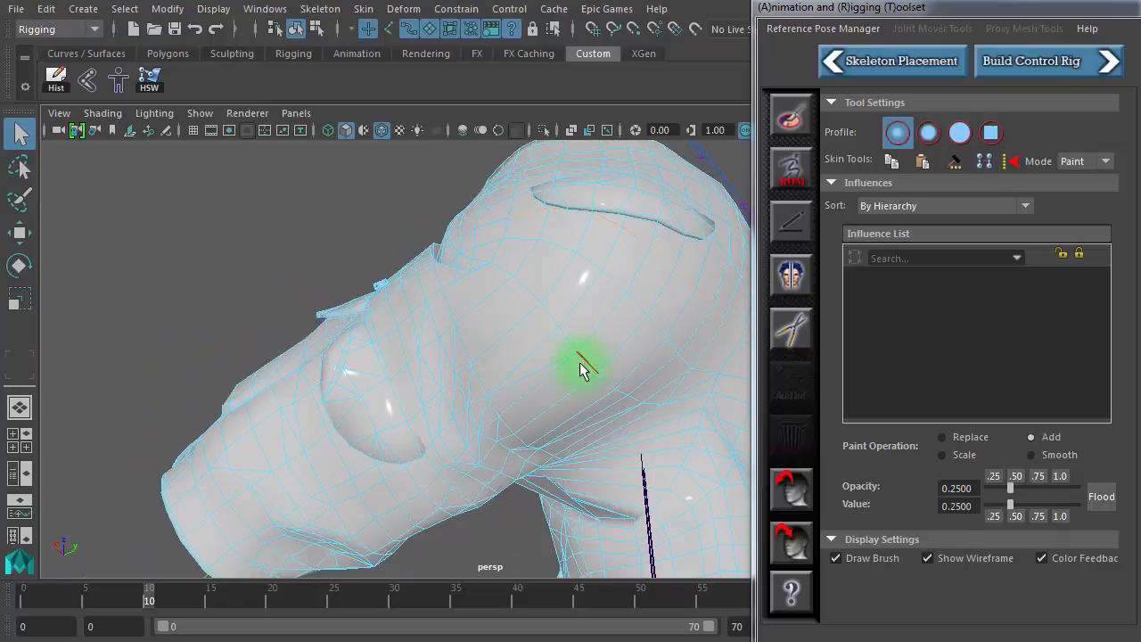
pyautogui.moveTo(636, 385)
pyautogui.keyDown('alt'); pyautogui.mouseDown()
pyautogui.moveTo(571, 401)
pyautogui.moveTo(476, 333)
pyautogui.moveTo(570, 392)
pyautogui.moveTo(496, 330)
pyautogui.mouseUp(); pyautogui.keyUp('alt')
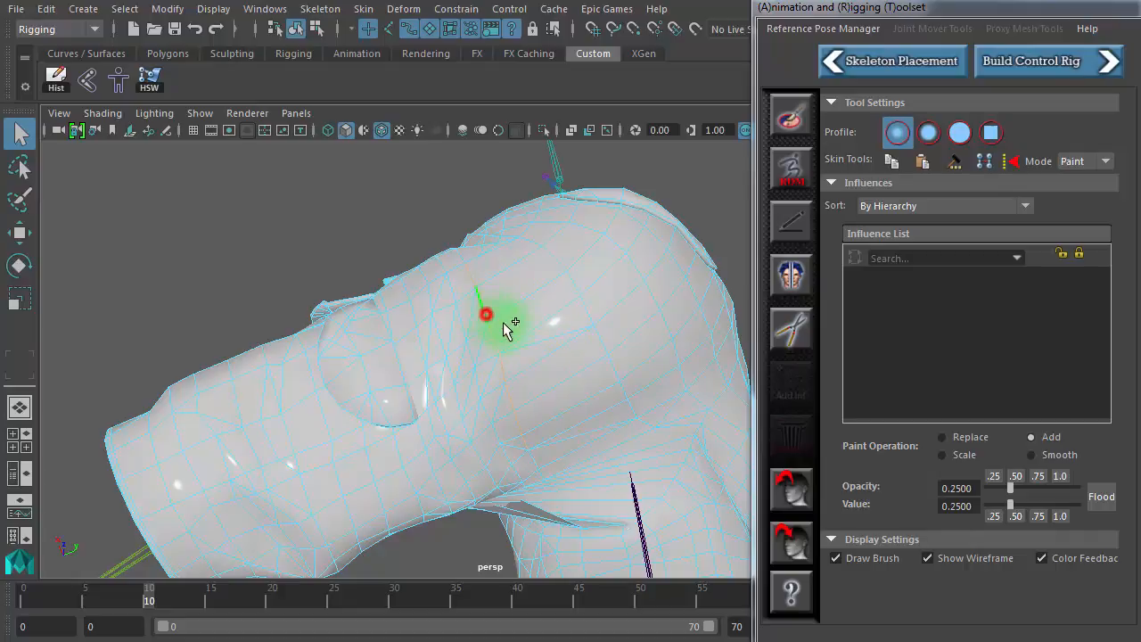
pyautogui.keyDown('alt'); pyautogui.moveTo(505, 328); pyautogui.dragTo(618, 387); pyautogui.keyUp('alt')
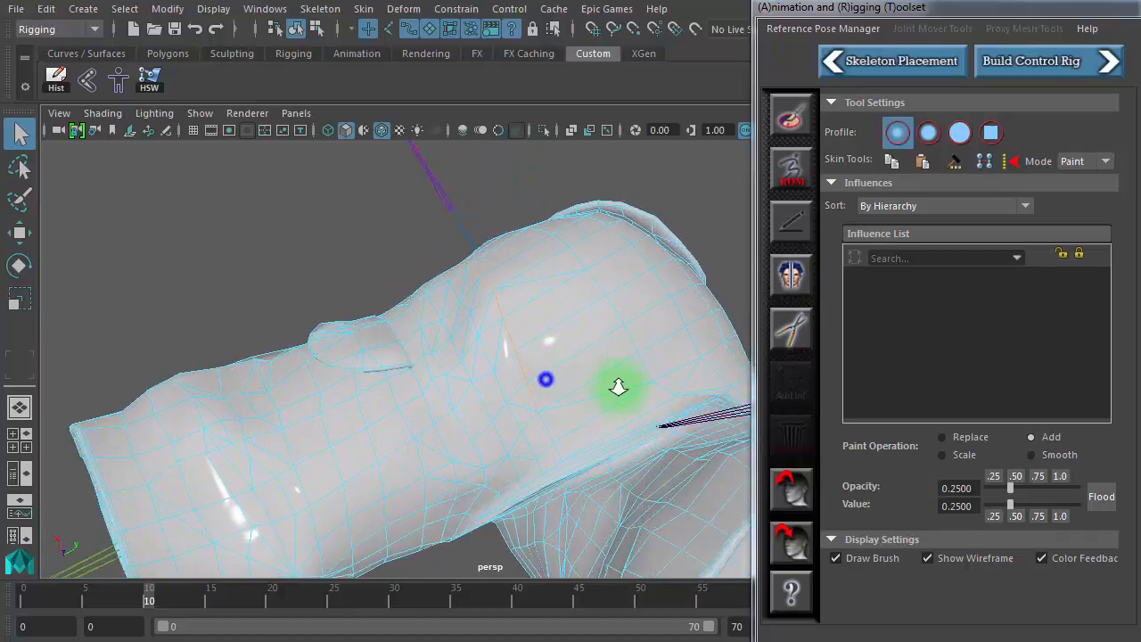
pyautogui.keyDown('alt'); pyautogui.moveTo(618, 387); pyautogui.dragTo(731, 407, button='right'); pyautogui.keyUp('alt')
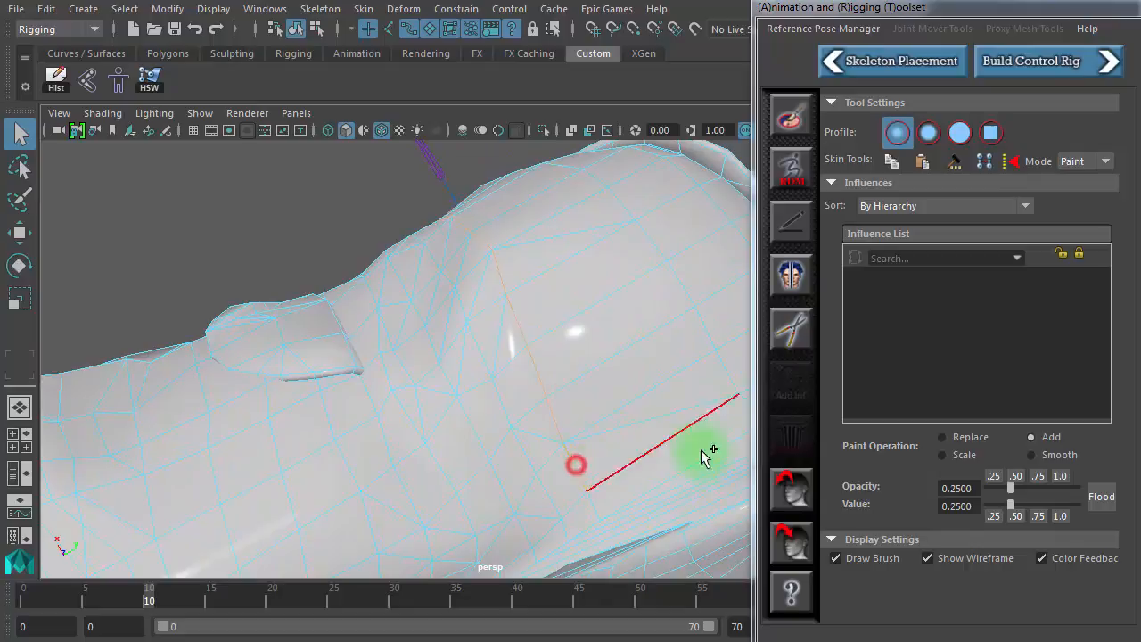
pyautogui.keyDown('alt'); pyautogui.moveTo(644, 387); pyautogui.dragTo(522, 418); pyautogui.keyUp('alt')
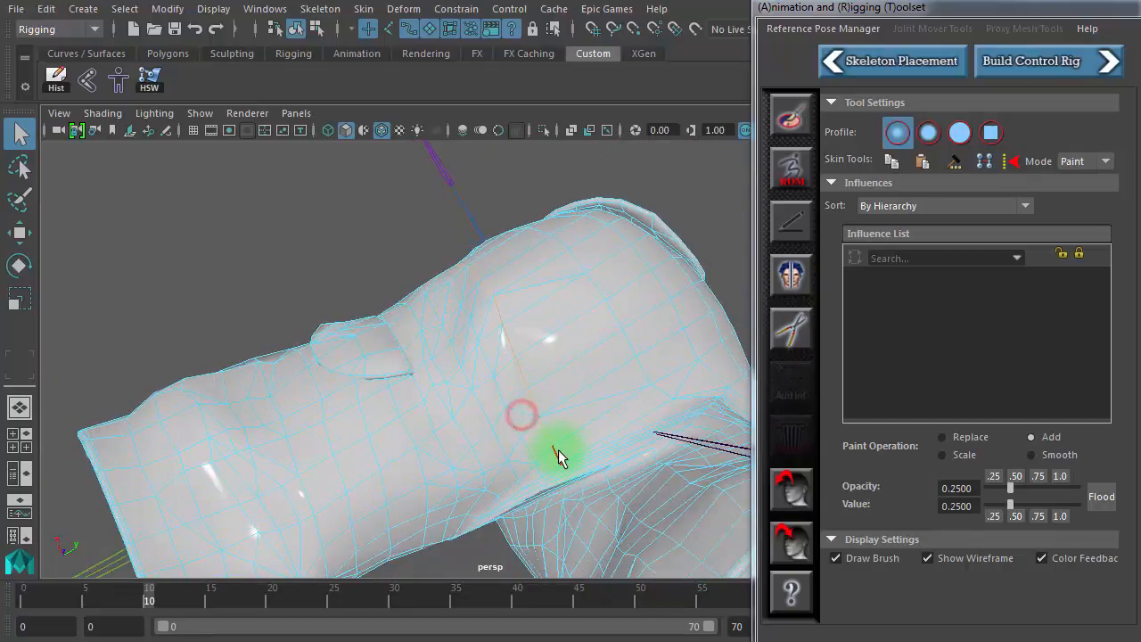
pyautogui.keyDown('alt'); pyautogui.moveTo(604, 410); pyautogui.dragTo(637, 474); pyautogui.keyUp('alt')
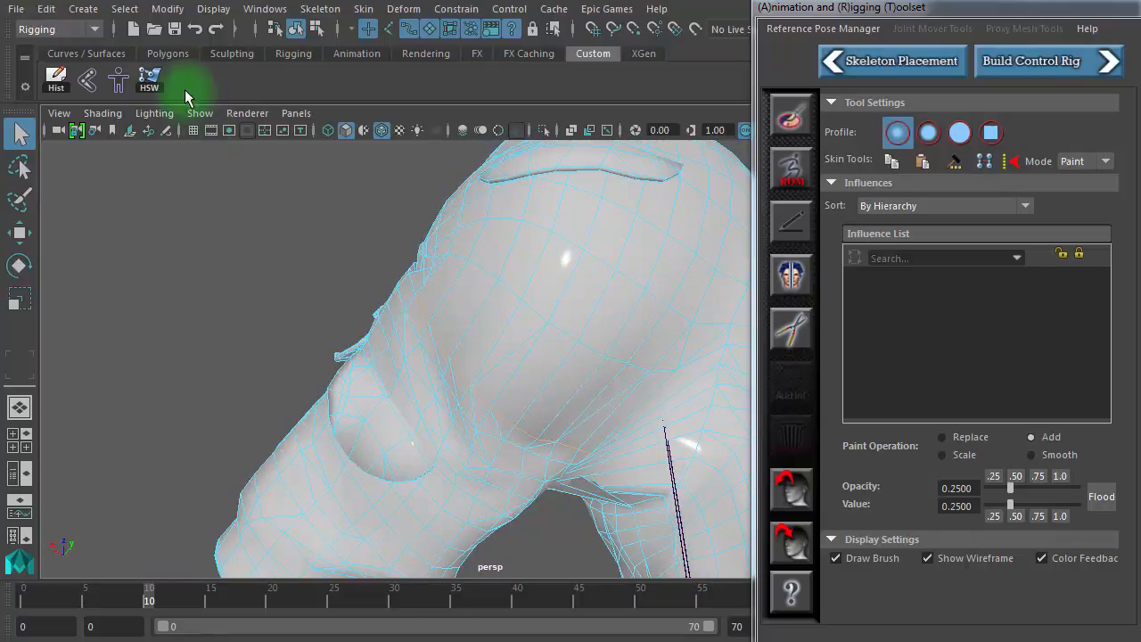
pyautogui.click(152, 82)
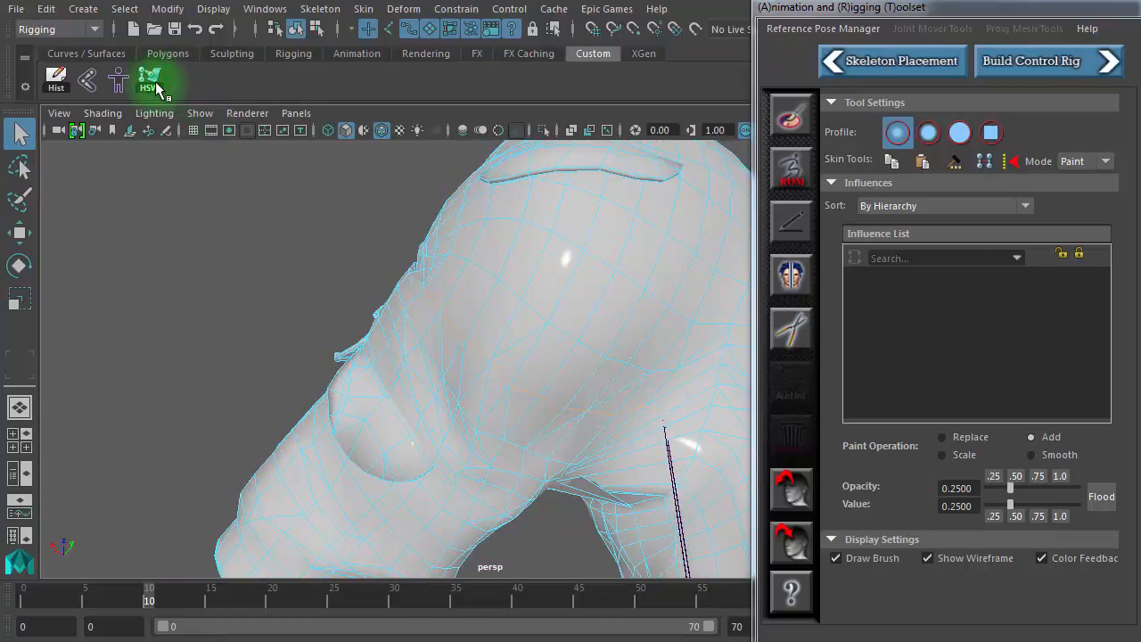
# Select the upper-thigh vertex row, hide the X-ray joints, and flood added pelvis weight onto it at opacity and value 0.25
pyautogui.keyDown('alt'); pyautogui.moveTo(306, 210); pyautogui.dragTo(601, 316); pyautogui.keyUp('alt')
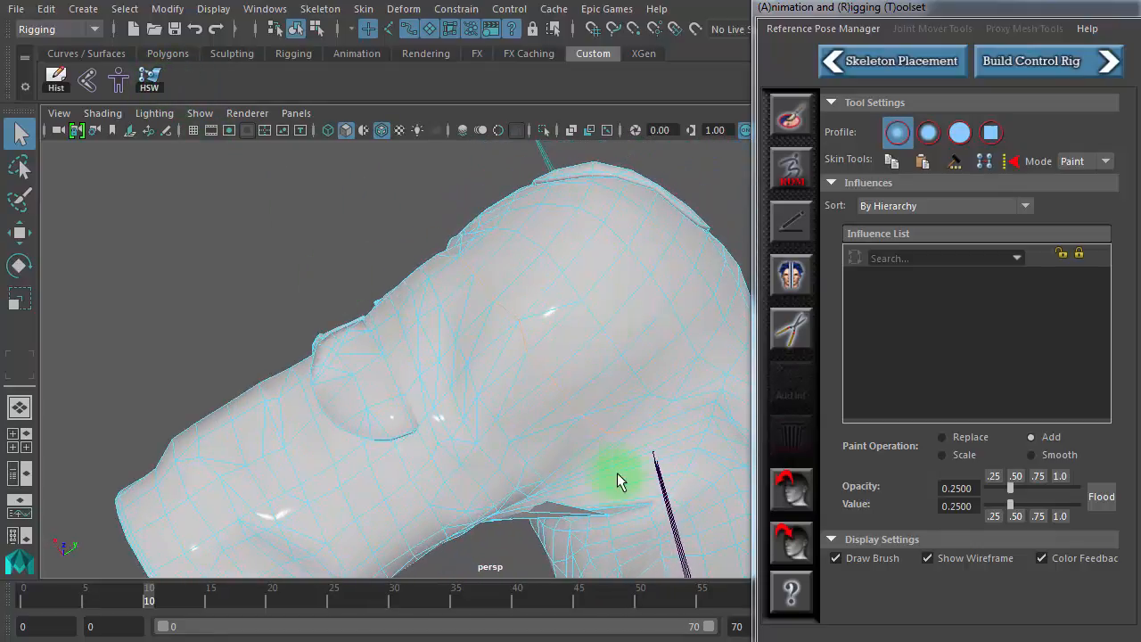
pyautogui.moveTo(548, 403)
pyautogui.keyDown('alt'); pyautogui.mouseDown()
pyautogui.moveTo(619, 372)
pyautogui.moveTo(688, 375)
pyautogui.moveTo(573, 480)
pyautogui.mouseUp(); pyautogui.keyUp('alt')
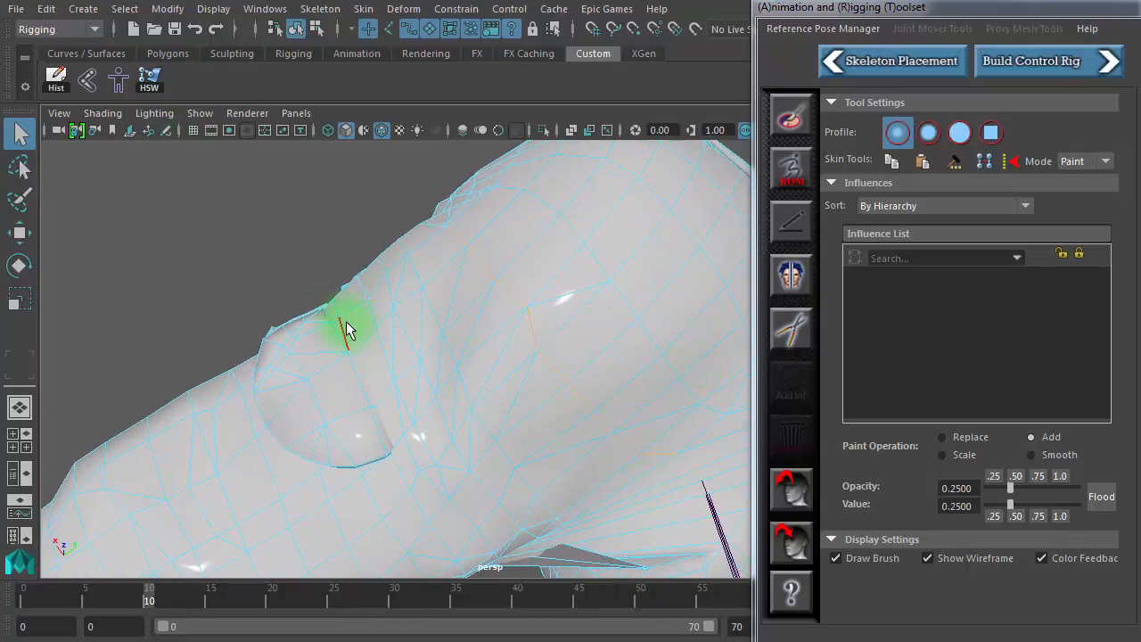
pyautogui.click(789, 121)
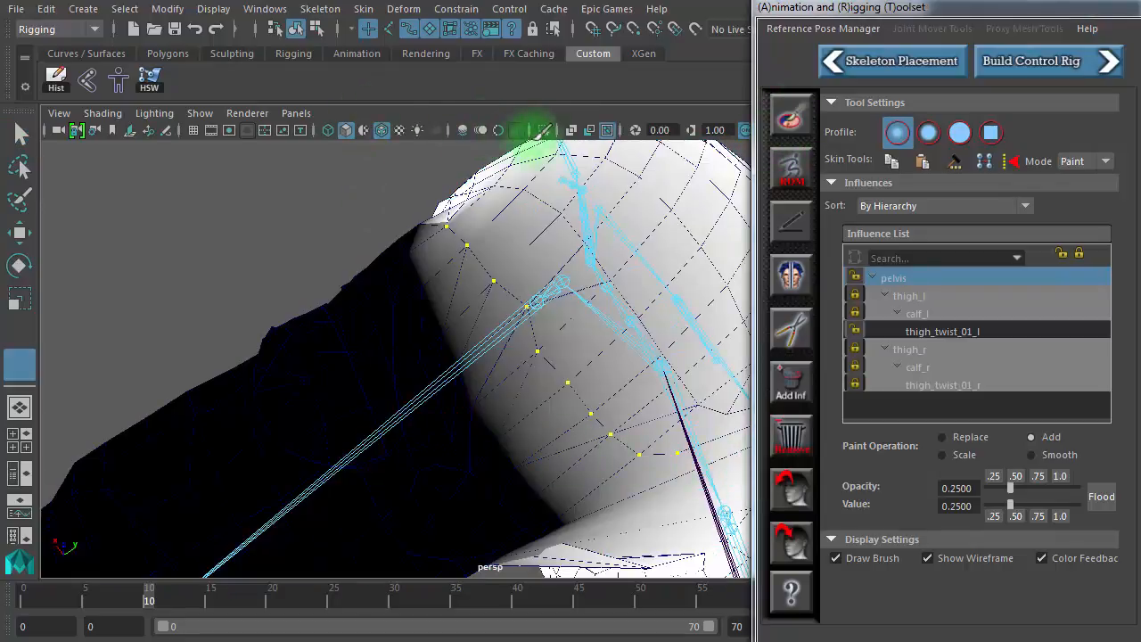
pyautogui.click(607, 130)
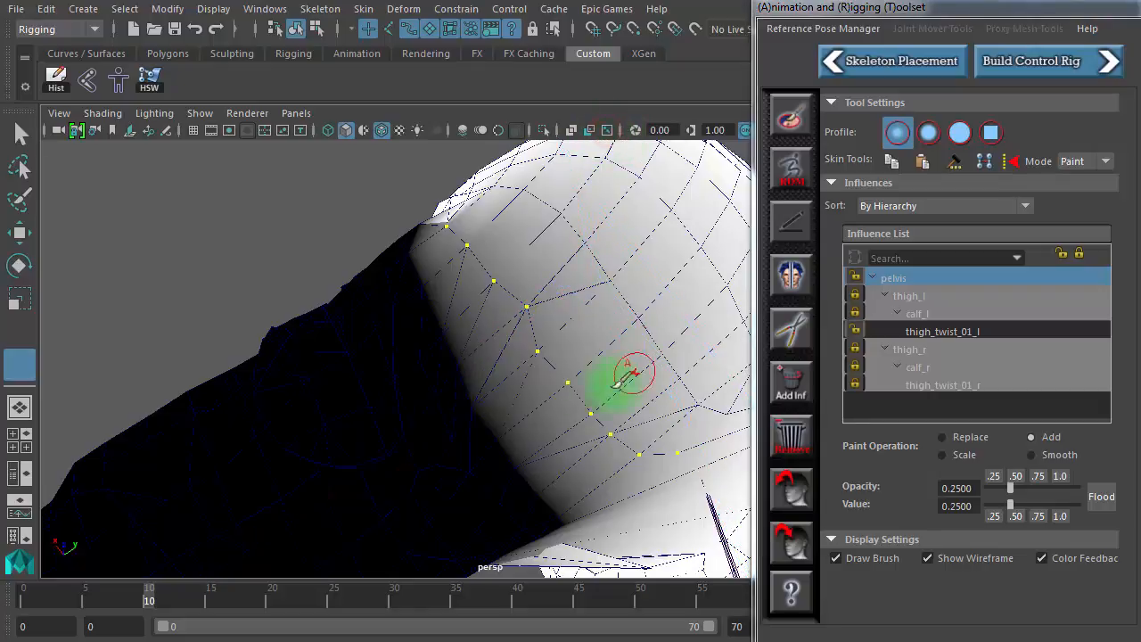
pyautogui.moveTo(593, 401)
pyautogui.mouseDown()
pyautogui.moveTo(603, 400)
pyautogui.moveTo(484, 285)
pyautogui.moveTo(458, 237)
pyautogui.moveTo(573, 379)
pyautogui.mouseUp()
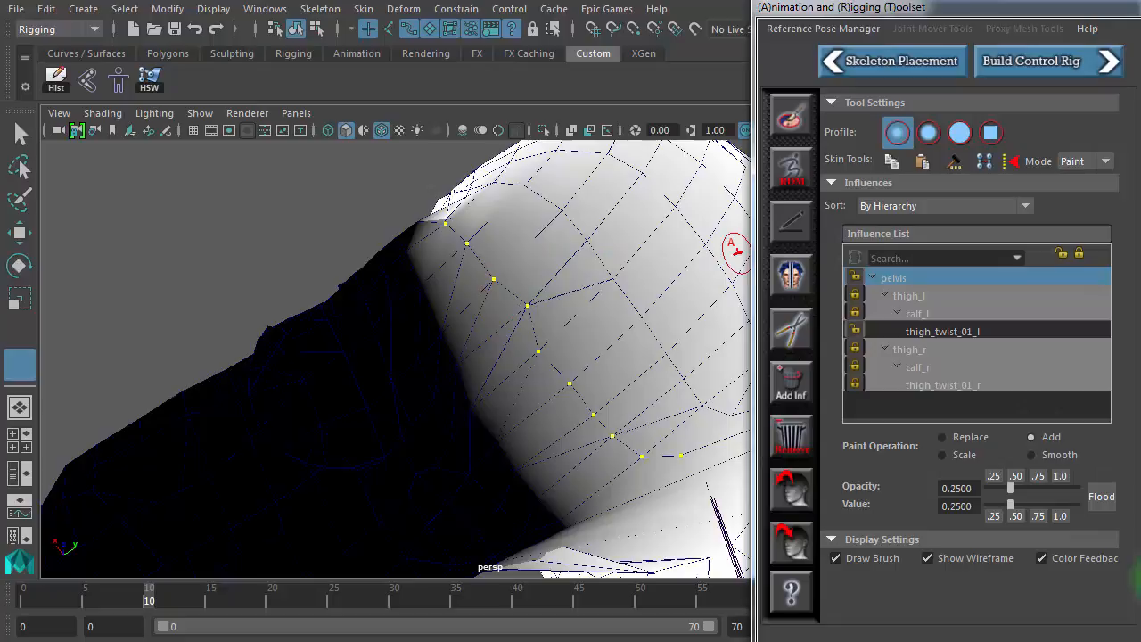
pyautogui.click(1102, 496)
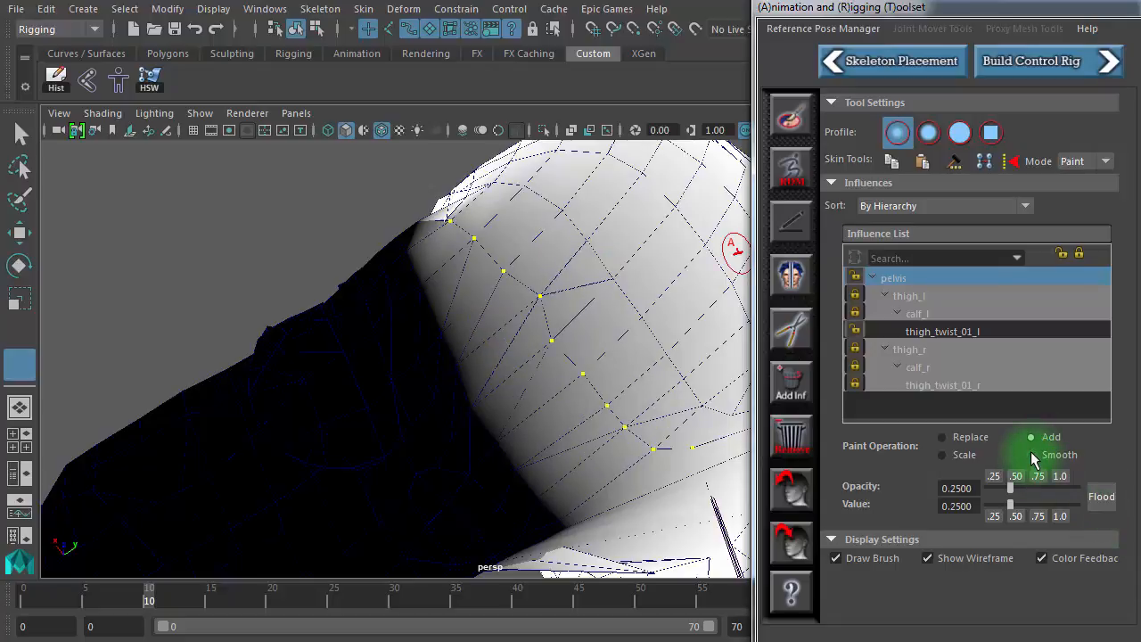
# Switch the paint operation to Smooth and flood the selected vertices' pelvis weights repeatedly at opacity 0.25
pyautogui.click(1033, 455)
pyautogui.click(1098, 497)
pyautogui.click(1098, 497)
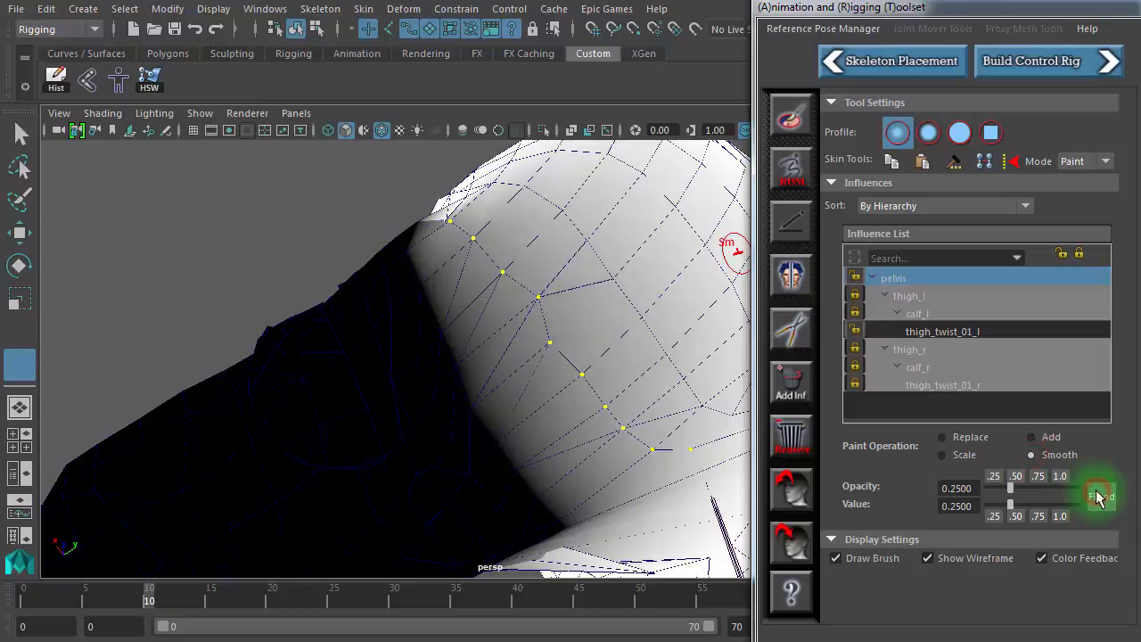
pyautogui.click(1098, 497)
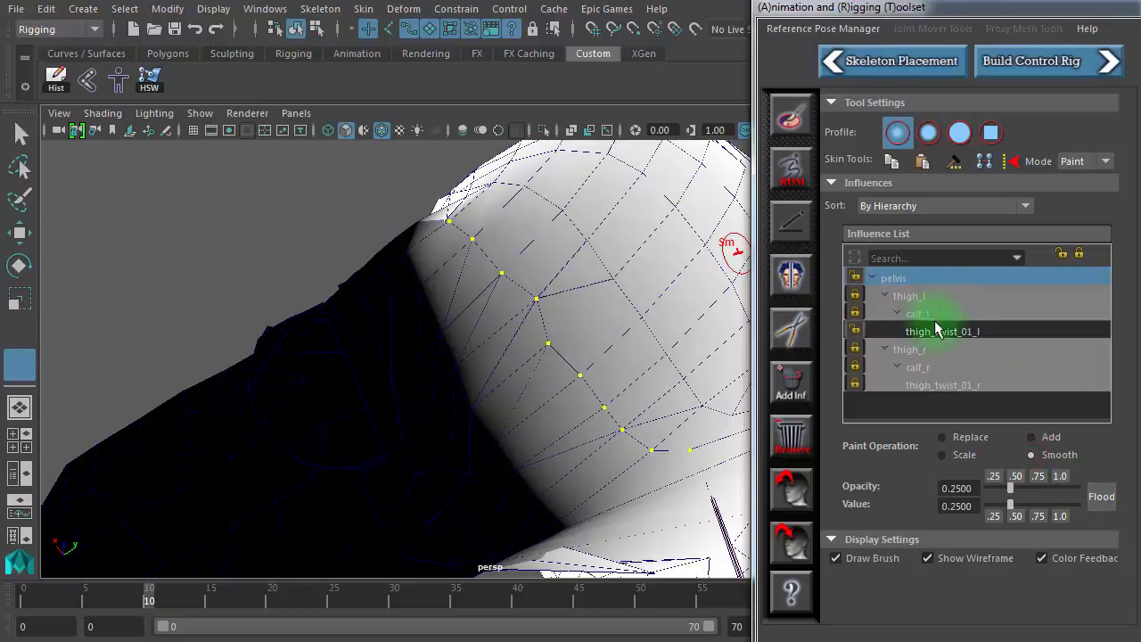
# Switch the paint operation back to Add and brush extra pelvis weight along the selected upper-thigh vertices
pyautogui.click(1051, 437)
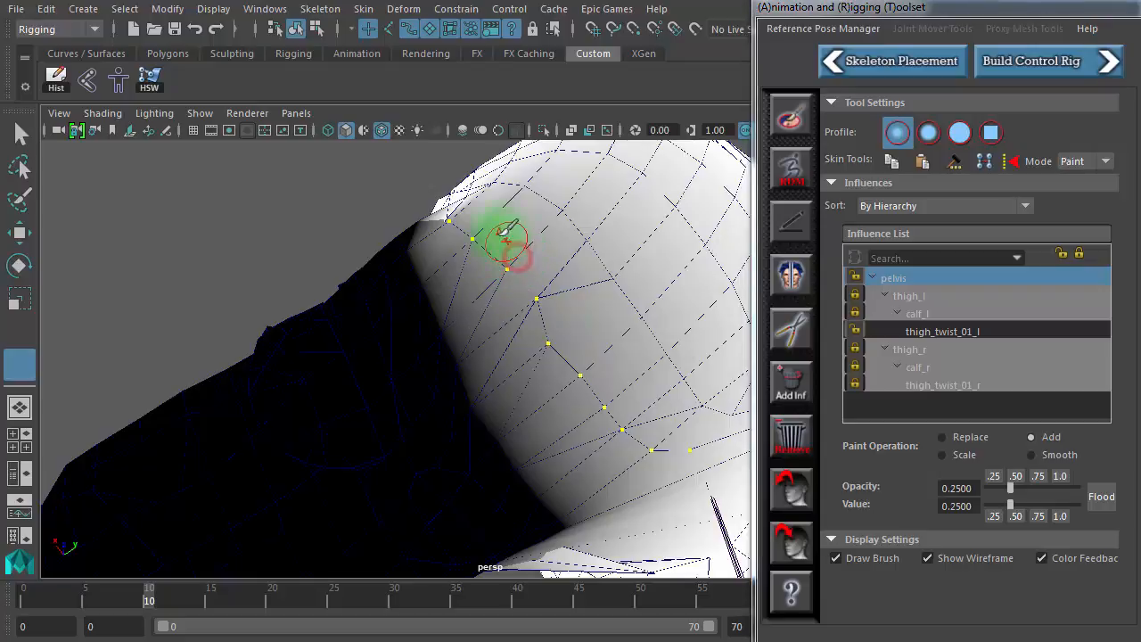
pyautogui.moveTo(481, 223)
pyautogui.keyDown('alt'); pyautogui.mouseDown()
pyautogui.moveTo(540, 293)
pyautogui.moveTo(543, 273)
pyautogui.mouseUp(); pyautogui.keyUp('alt')
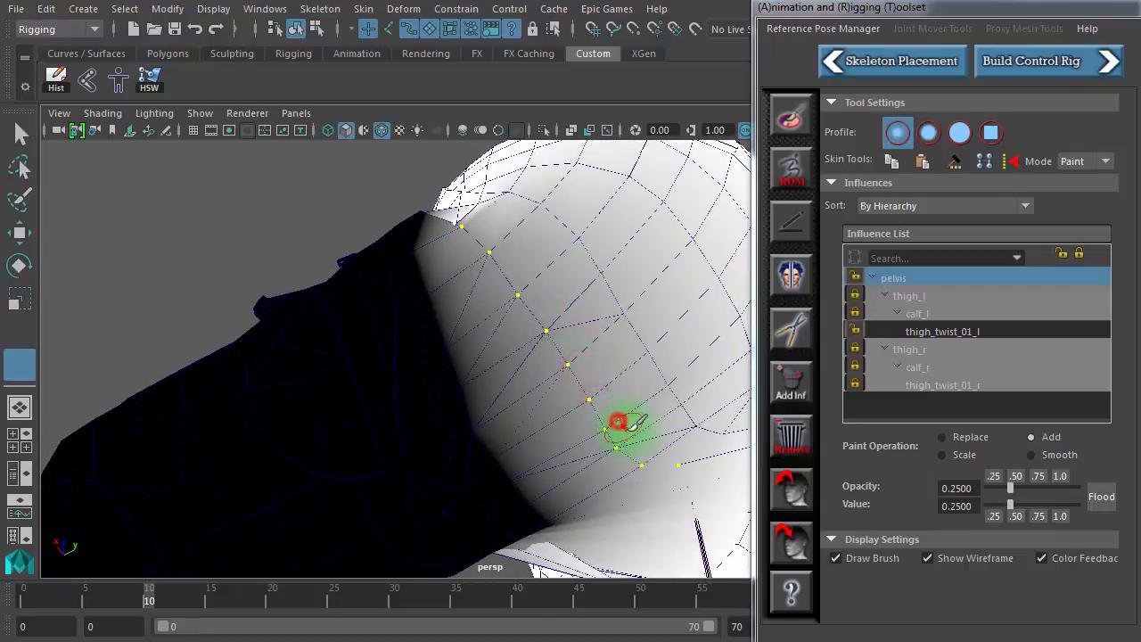
pyautogui.moveTo(635, 431)
pyautogui.keyDown('alt'); pyautogui.mouseDown()
pyautogui.moveTo(631, 386)
pyautogui.moveTo(658, 388)
pyautogui.mouseUp(); pyautogui.keyUp('alt')
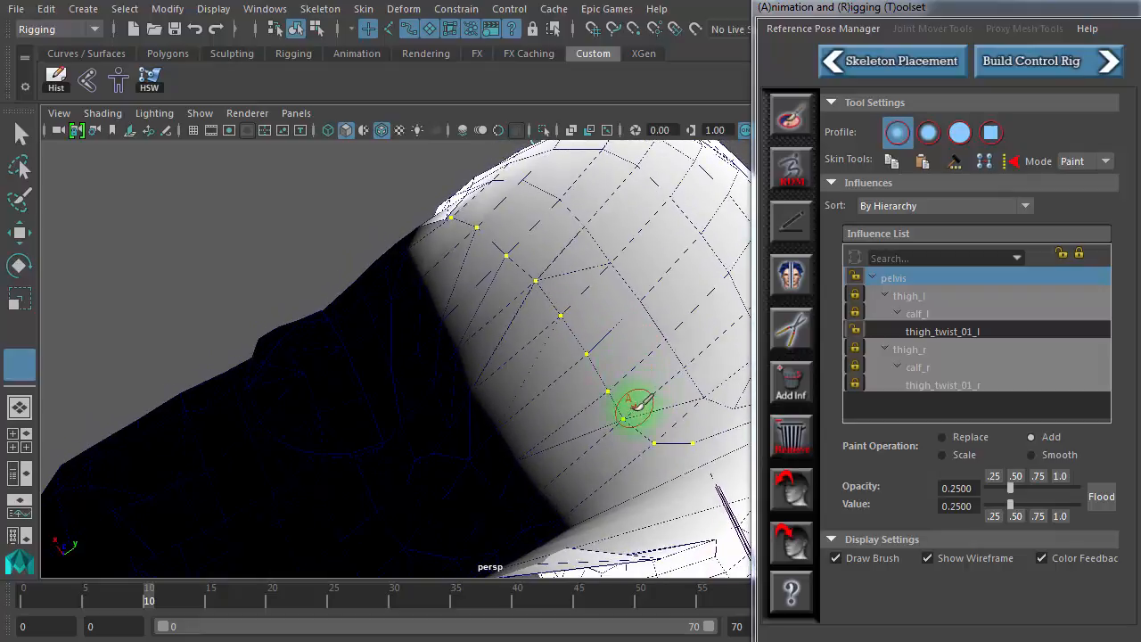
pyautogui.moveTo(666, 437); pyautogui.dragTo(640, 391)
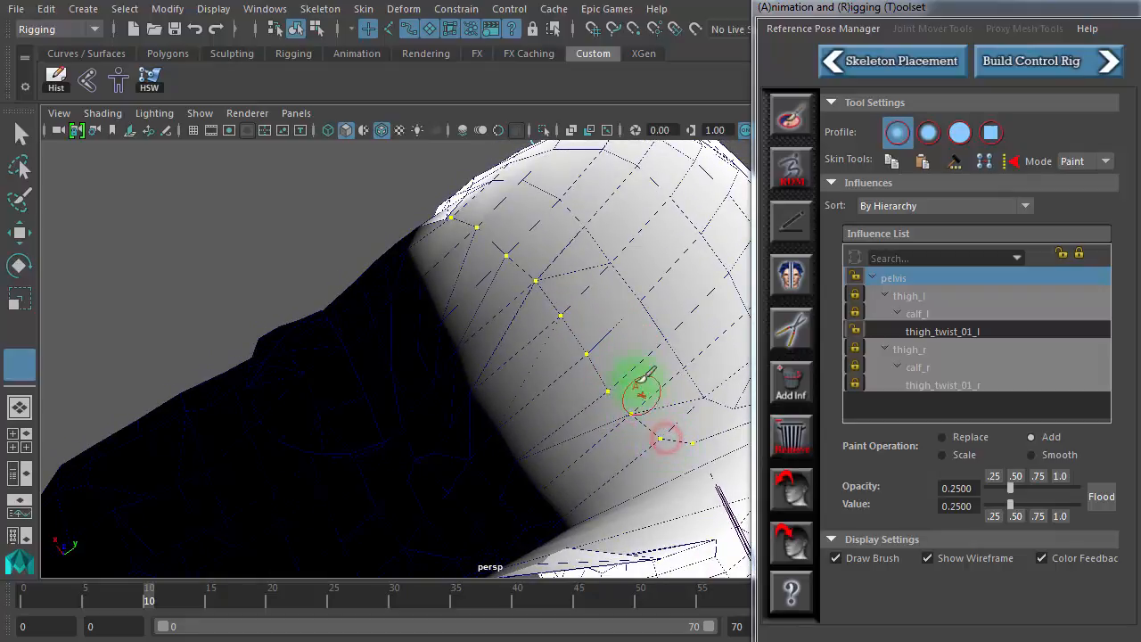
pyautogui.click(586, 359)
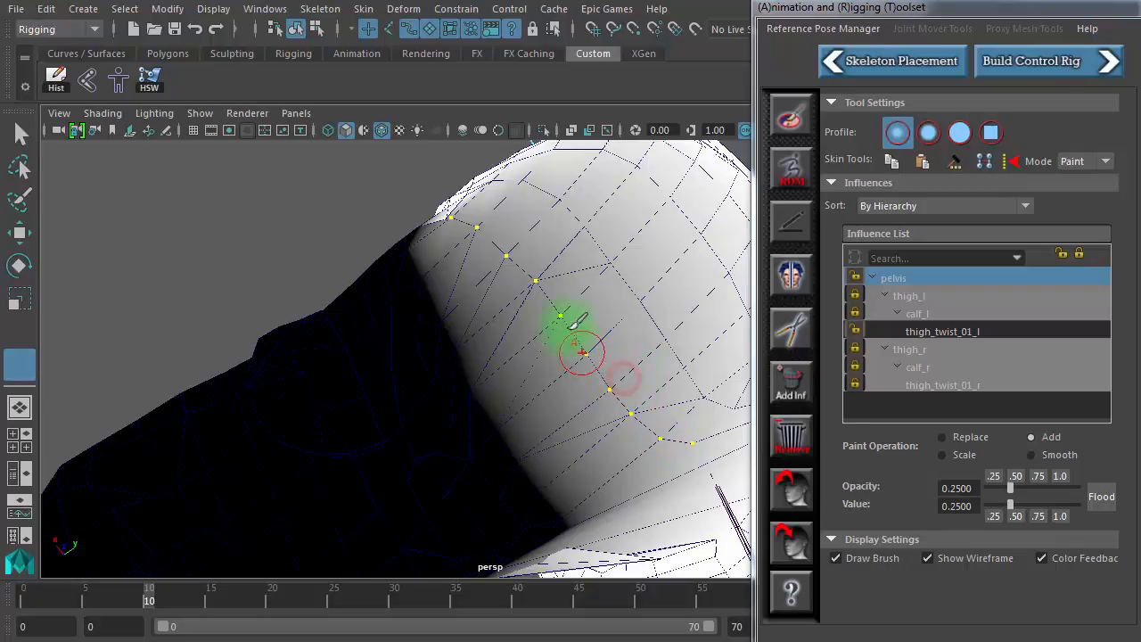
pyautogui.click(544, 317)
# Scrub the animation between frames 8 and 16 and examine the pelvis weighting and deformation around the left hip
pyautogui.keyDown('alt'); pyautogui.moveTo(553, 303); pyautogui.dragTo(442, 278, button='right'); pyautogui.keyUp('alt')
pyautogui.moveTo(589, 334)
pyautogui.keyDown('alt'); pyautogui.mouseDown()
pyautogui.moveTo(604, 425)
pyautogui.moveTo(645, 420)
pyautogui.moveTo(606, 415)
pyautogui.mouseUp(); pyautogui.keyUp('alt')
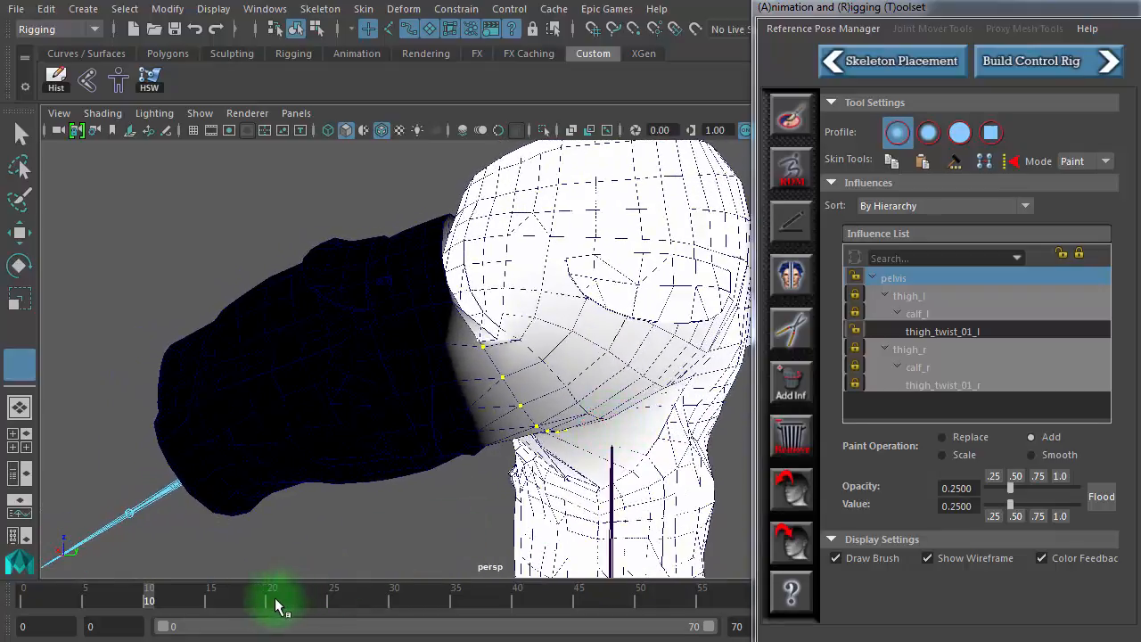
pyautogui.moveTo(276, 603)
pyautogui.mouseDown()
pyautogui.moveTo(115, 624)
pyautogui.moveTo(100, 631)
pyautogui.moveTo(110, 639)
pyautogui.moveTo(23, 640)
pyautogui.moveTo(247, 639)
pyautogui.moveTo(118, 640)
pyautogui.moveTo(149, 639)
pyautogui.mouseUp()
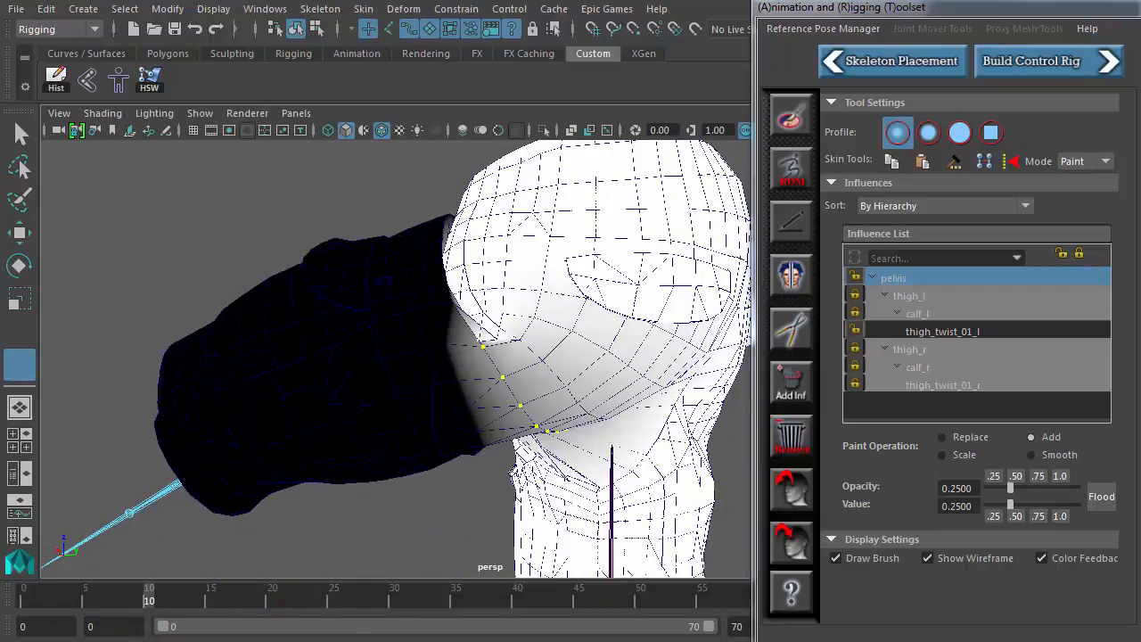
pyautogui.keyDown('alt'); pyautogui.moveTo(515, 482); pyautogui.dragTo(613, 451); pyautogui.keyUp('alt')
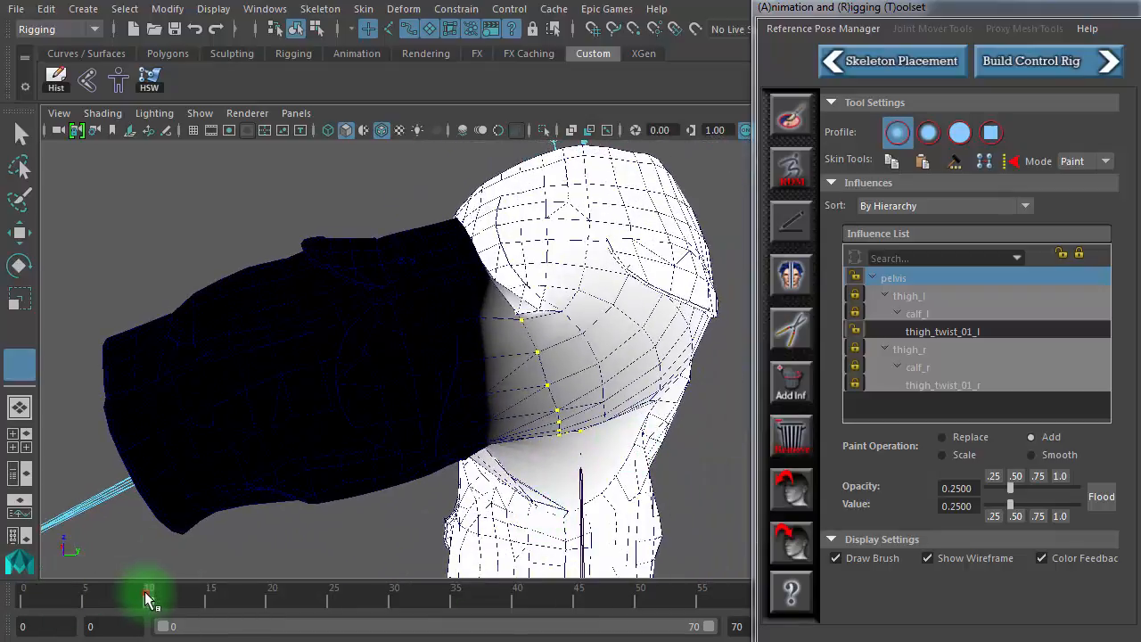
pyautogui.moveTo(149, 599); pyautogui.dragTo(223, 599)
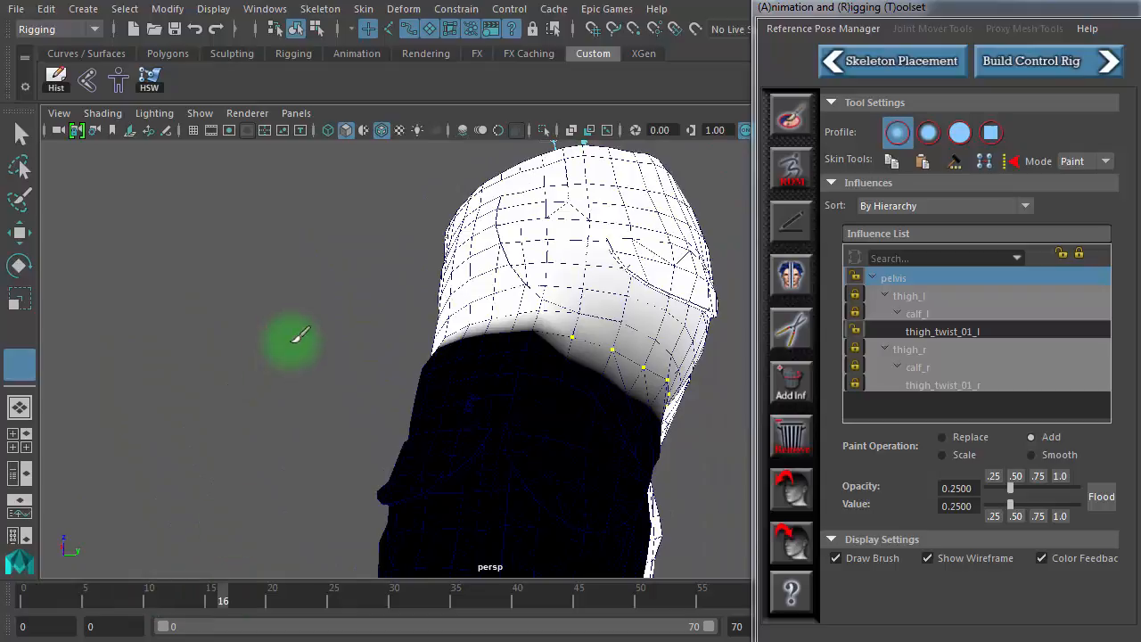
pyautogui.moveTo(291, 341)
pyautogui.keyDown('alt'); pyautogui.mouseDown()
pyautogui.moveTo(252, 378)
pyautogui.moveTo(291, 374)
pyautogui.mouseUp(); pyautogui.keyUp('alt')
pyautogui.keyDown('alt'); pyautogui.moveTo(291, 374); pyautogui.dragTo(527, 380, button='right'); pyautogui.keyUp('alt')
pyautogui.keyDown('alt'); pyautogui.moveTo(485, 377); pyautogui.dragTo(602, 356); pyautogui.keyUp('alt')
pyautogui.keyDown('alt'); pyautogui.moveTo(602, 356); pyautogui.dragTo(577, 361, button='middle'); pyautogui.keyUp('alt')
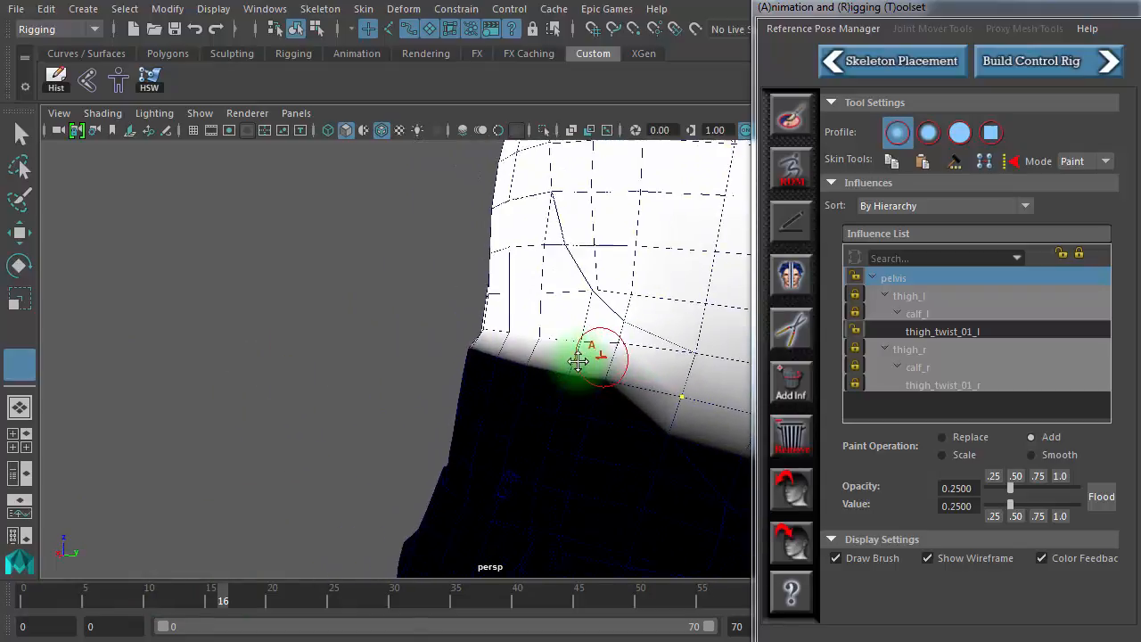
pyautogui.moveTo(222, 594)
pyautogui.mouseDown()
pyautogui.moveTo(481, 596)
pyautogui.moveTo(127, 601)
pyautogui.mouseUp()
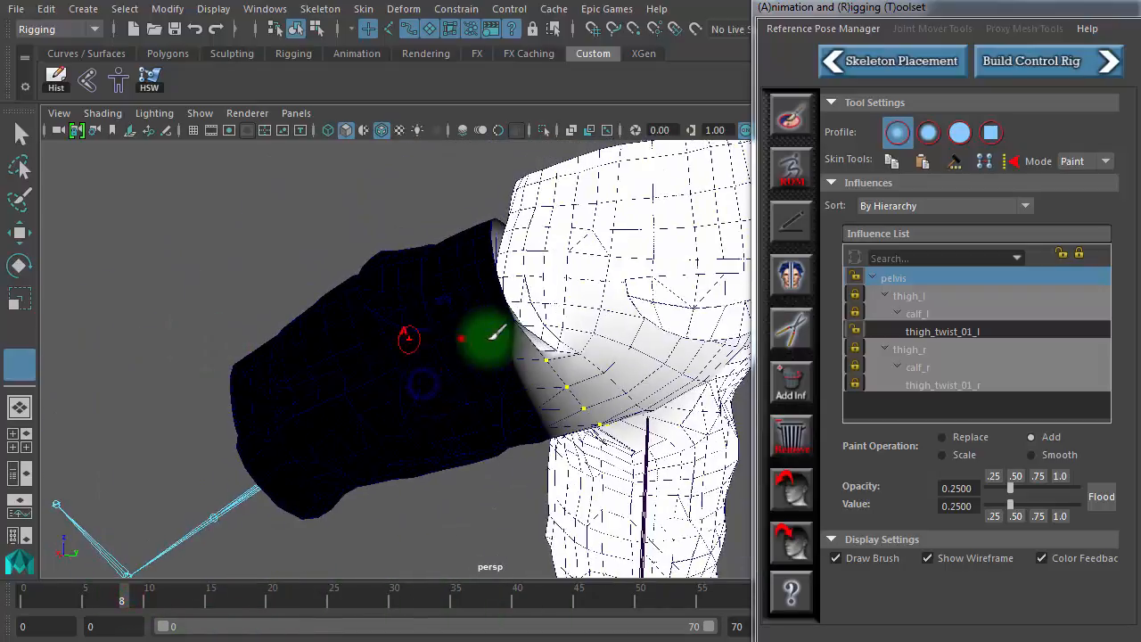
pyautogui.keyDown('alt'); pyautogui.moveTo(489, 339); pyautogui.dragTo(503, 321); pyautogui.keyUp('alt')
pyautogui.keyDown('alt'); pyautogui.moveTo(482, 287); pyautogui.dragTo(421, 370, button='middle'); pyautogui.keyUp('alt')
pyautogui.keyDown('alt'); pyautogui.moveTo(238, 364); pyautogui.dragTo(567, 390, button='right'); pyautogui.keyUp('alt')
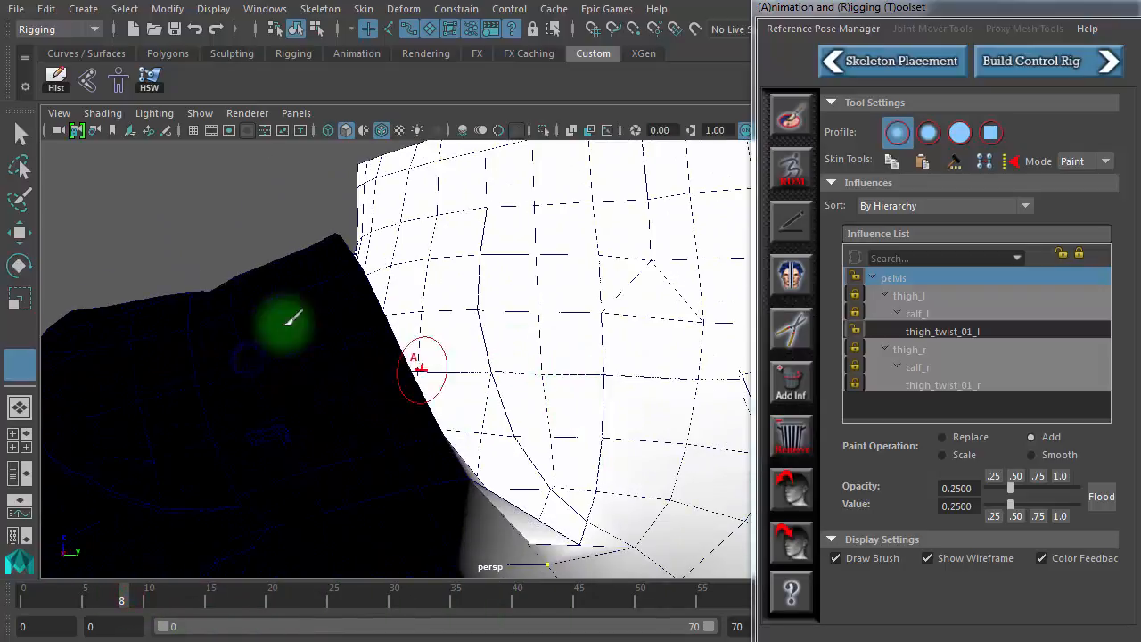
# Leave weight painting and scrub between frames 1 and 20, checking how the front of the left hip deforms
pyautogui.click(21, 133)
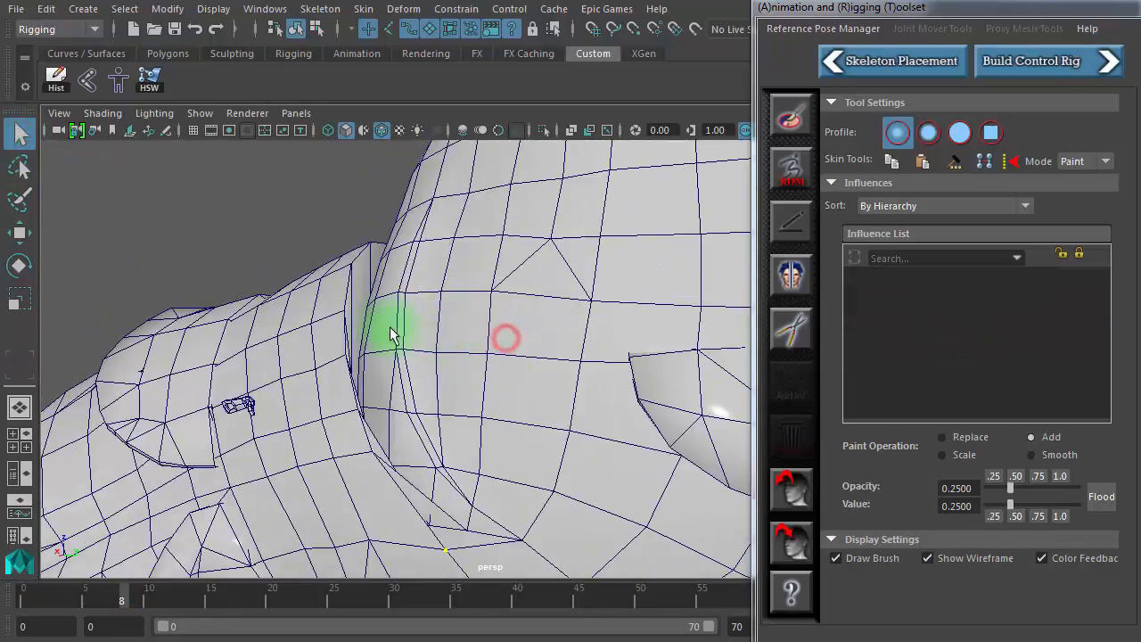
pyautogui.keyDown('alt'); pyautogui.moveTo(392, 335); pyautogui.dragTo(377, 324); pyautogui.keyUp('alt')
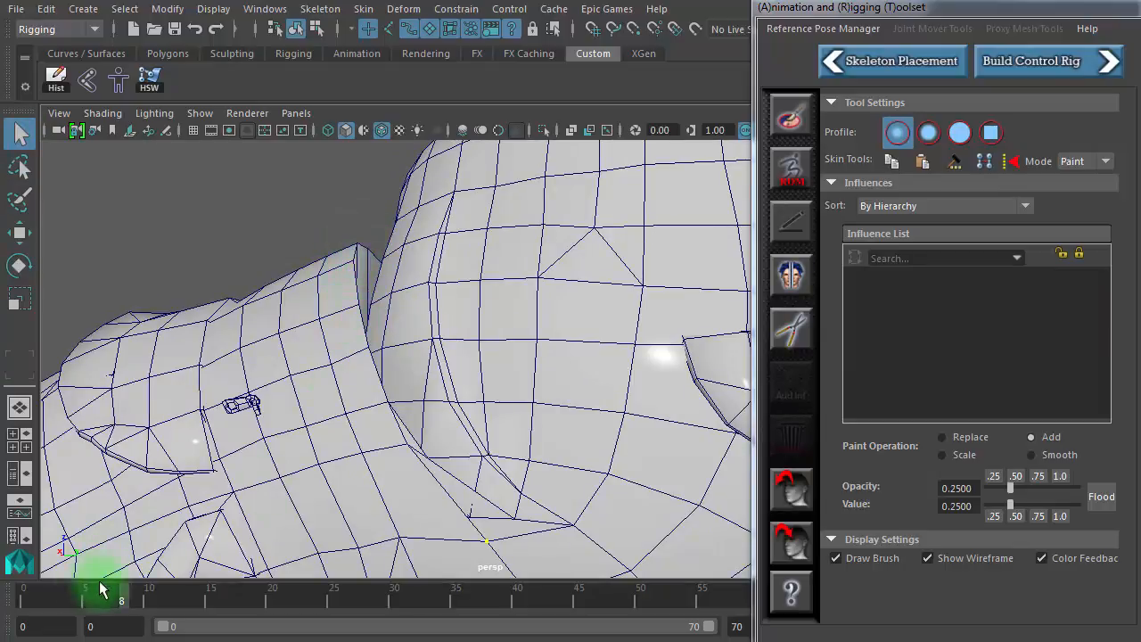
pyautogui.moveTo(120, 594); pyautogui.dragTo(38, 597)
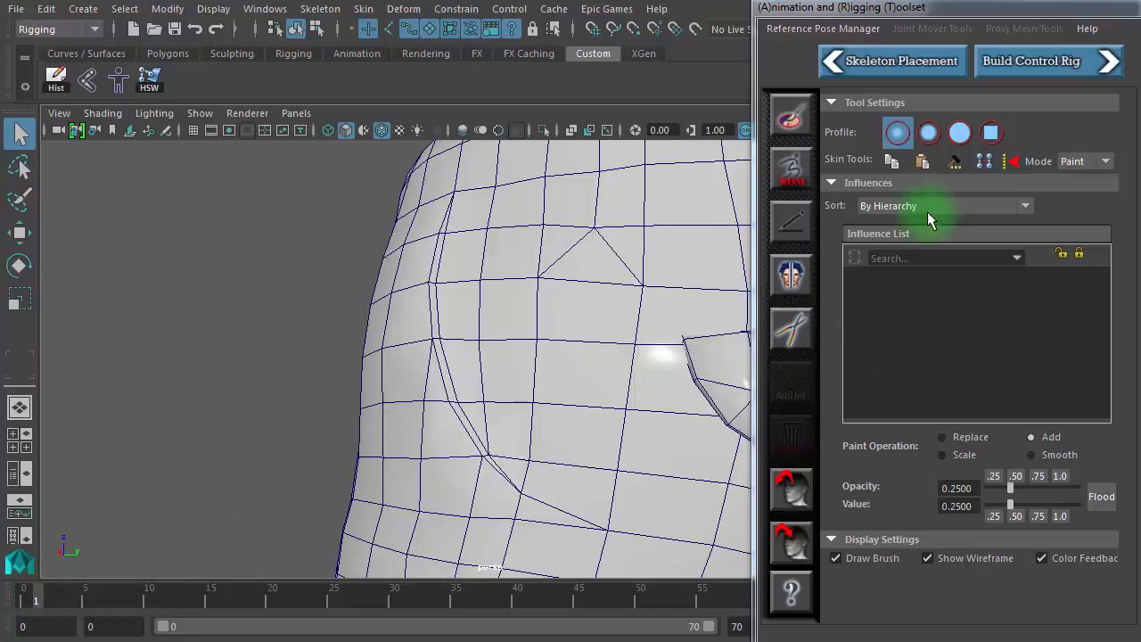
pyautogui.moveTo(36, 591); pyautogui.dragTo(276, 634)
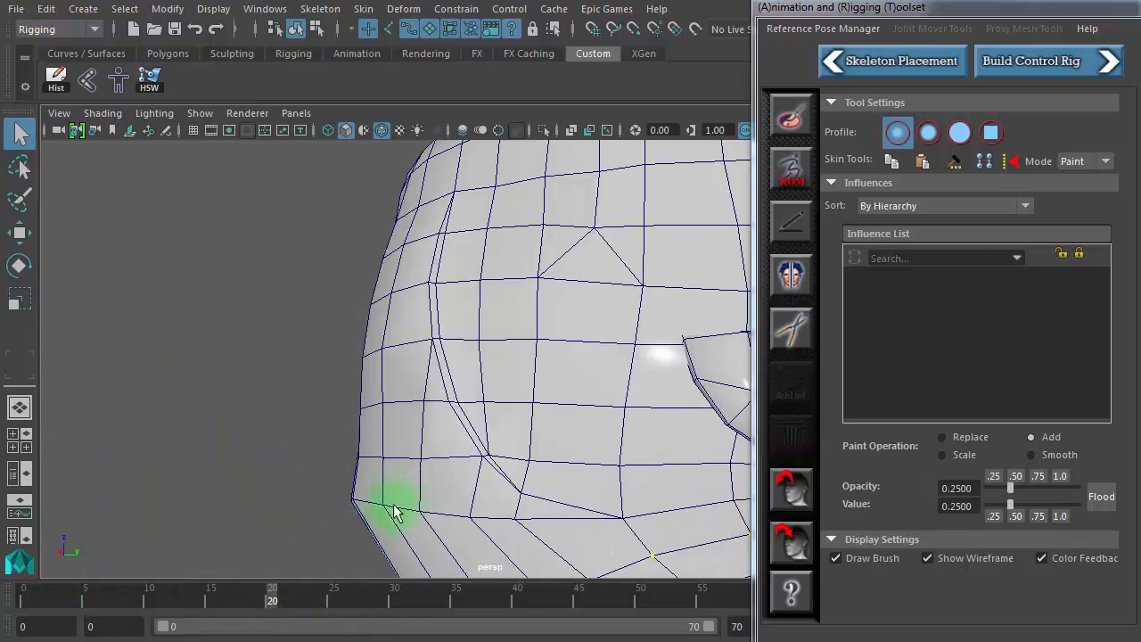
pyautogui.keyDown('alt'); pyautogui.moveTo(425, 476); pyautogui.dragTo(142, 437, button='right'); pyautogui.keyUp('alt')
pyautogui.moveTo(296, 444)
pyautogui.keyDown('alt'); pyautogui.mouseDown()
pyautogui.moveTo(468, 433)
pyautogui.moveTo(356, 454)
pyautogui.moveTo(356, 428)
pyautogui.moveTo(416, 433)
pyautogui.moveTo(385, 441)
pyautogui.mouseUp(); pyautogui.keyUp('alt')
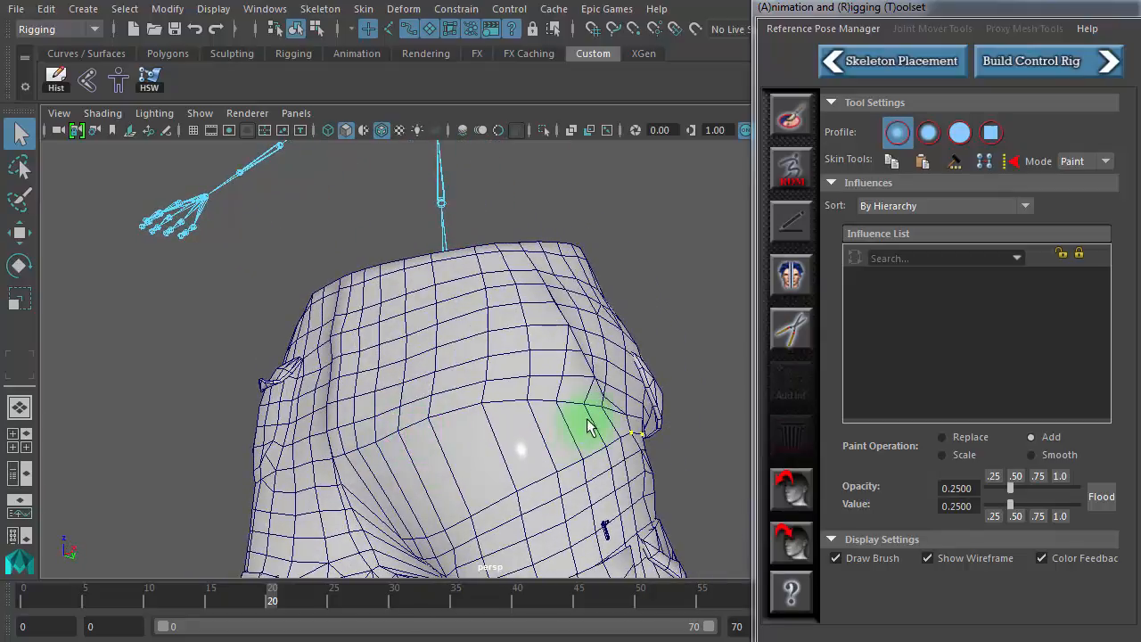
pyautogui.keyDown('alt'); pyautogui.moveTo(540, 433); pyautogui.dragTo(408, 491); pyautogui.keyUp('alt')
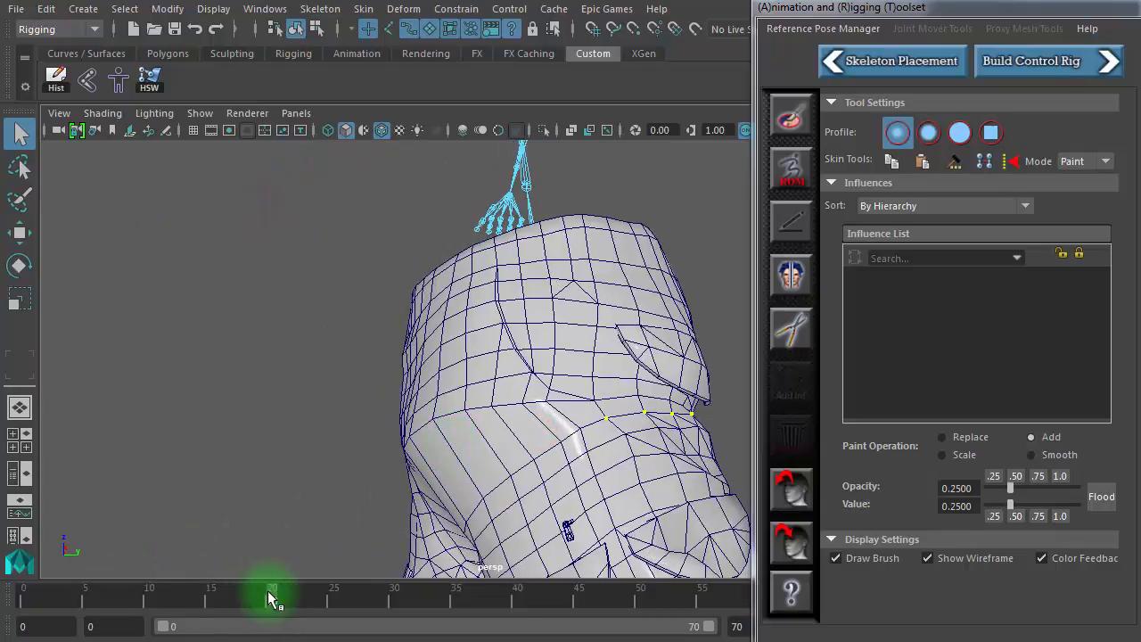
pyautogui.moveTo(270, 591); pyautogui.dragTo(116, 591)
pyautogui.keyDown('alt'); pyautogui.moveTo(458, 484); pyautogui.dragTo(339, 446); pyautogui.keyUp('alt')
pyautogui.moveTo(107, 594)
pyautogui.mouseDown()
pyautogui.moveTo(51, 594)
pyautogui.moveTo(111, 588)
pyautogui.mouseUp()
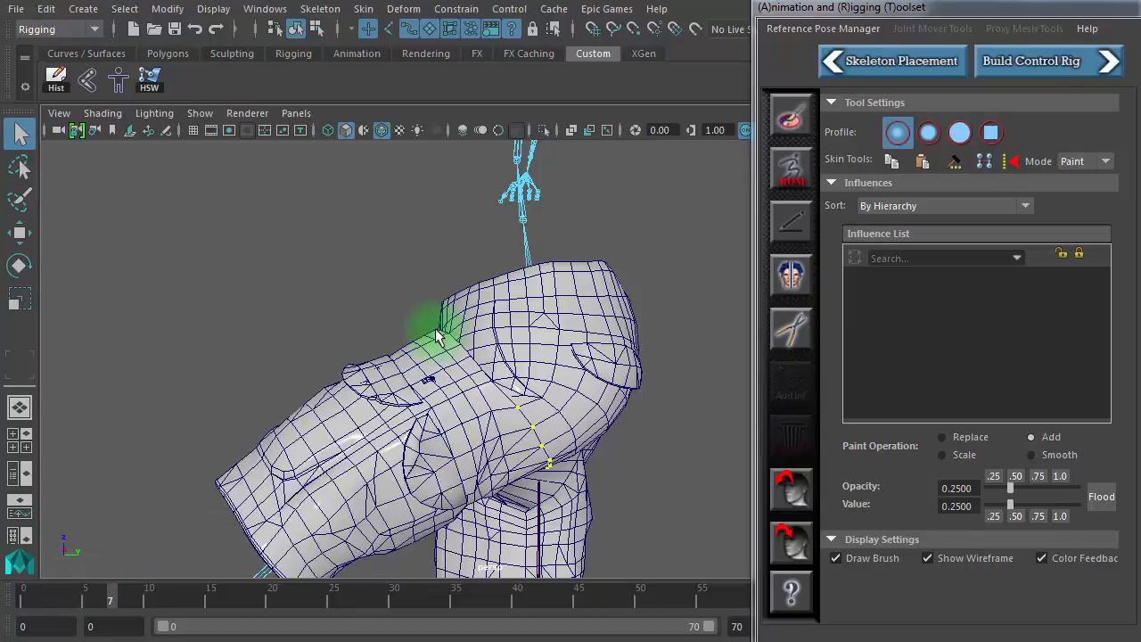
# Switch to edge mode at frame 7, select the edge row along the front left hip crease, and hammer its skin weights
pyautogui.keyDown('alt'); pyautogui.moveTo(390, 380); pyautogui.dragTo(702, 443, button='right'); pyautogui.keyUp('alt')
pyautogui.moveTo(283, 364)
pyautogui.keyDown('alt'); pyautogui.mouseDown()
pyautogui.moveTo(261, 371)
pyautogui.moveTo(354, 414)
pyautogui.mouseUp(); pyautogui.keyUp('alt')
pyautogui.moveTo(383, 451); pyautogui.dragTo(371, 333, button='right')
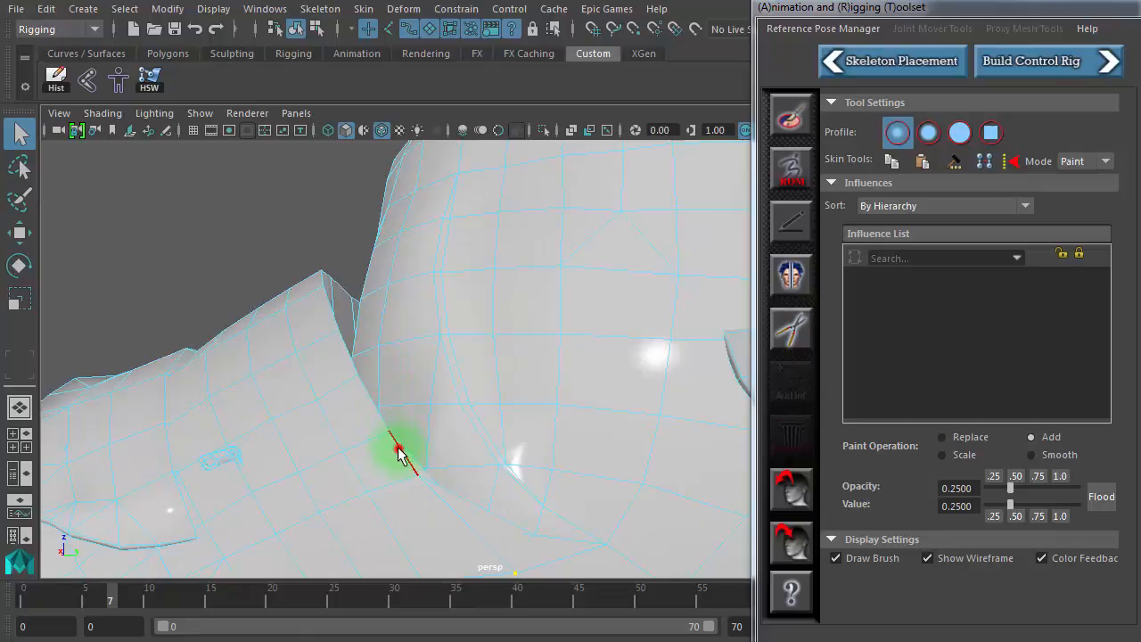
pyautogui.moveTo(396, 483)
pyautogui.keyDown('alt'); pyautogui.mouseDown()
pyautogui.moveTo(535, 527)
pyautogui.moveTo(614, 520)
pyautogui.moveTo(588, 515)
pyautogui.mouseUp(); pyautogui.keyUp('alt')
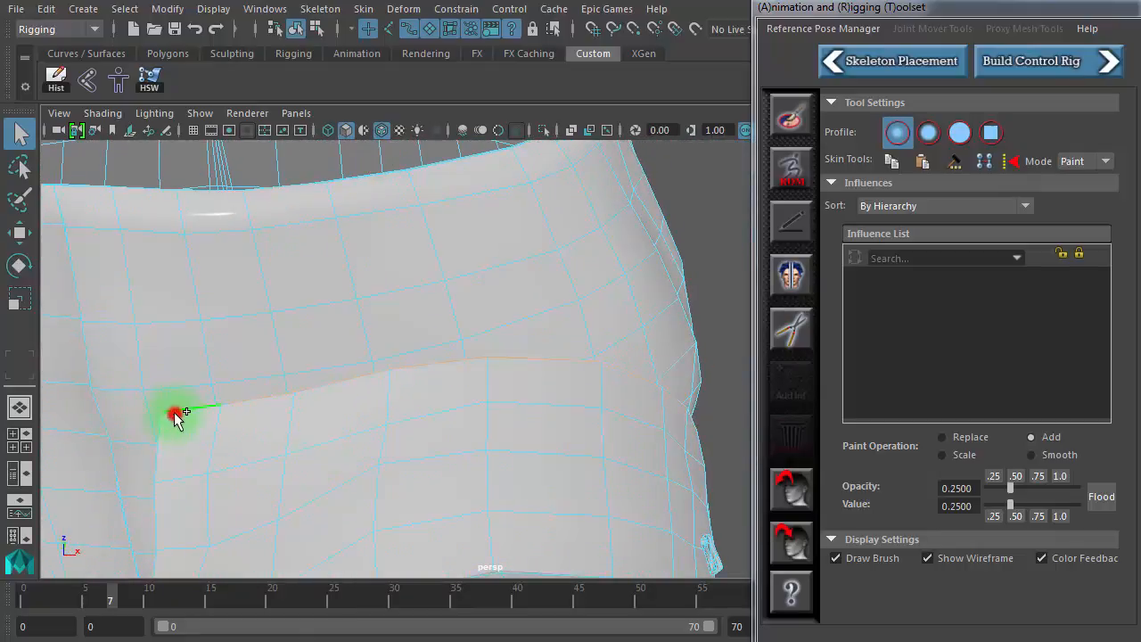
pyautogui.keyDown('alt'); pyautogui.moveTo(445, 447); pyautogui.dragTo(337, 636); pyautogui.keyUp('alt')
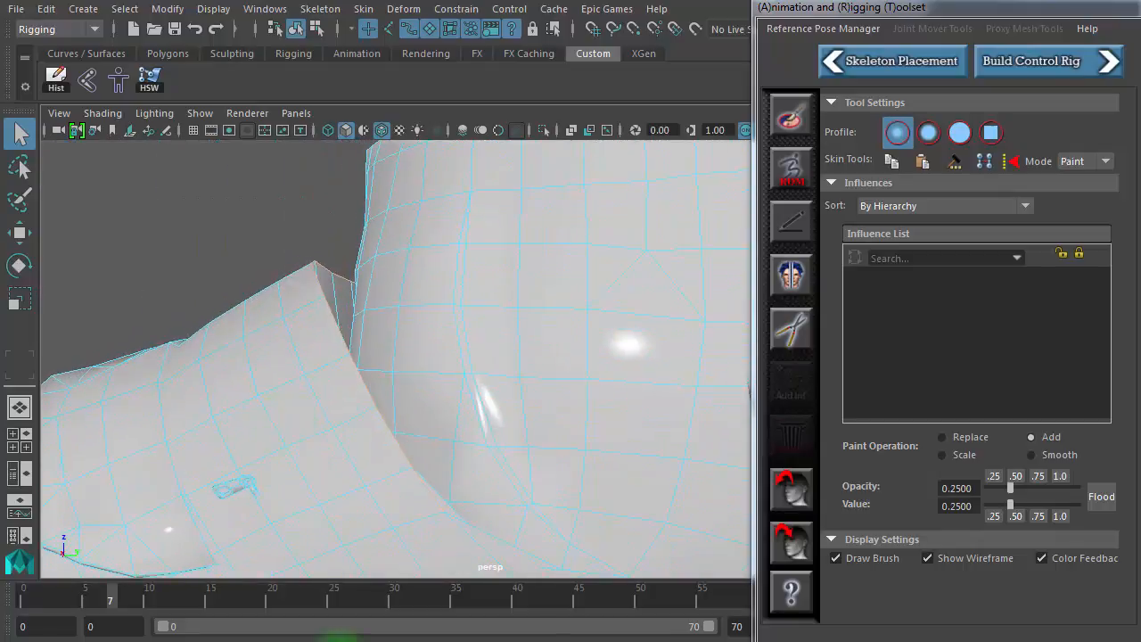
pyautogui.click(152, 83)
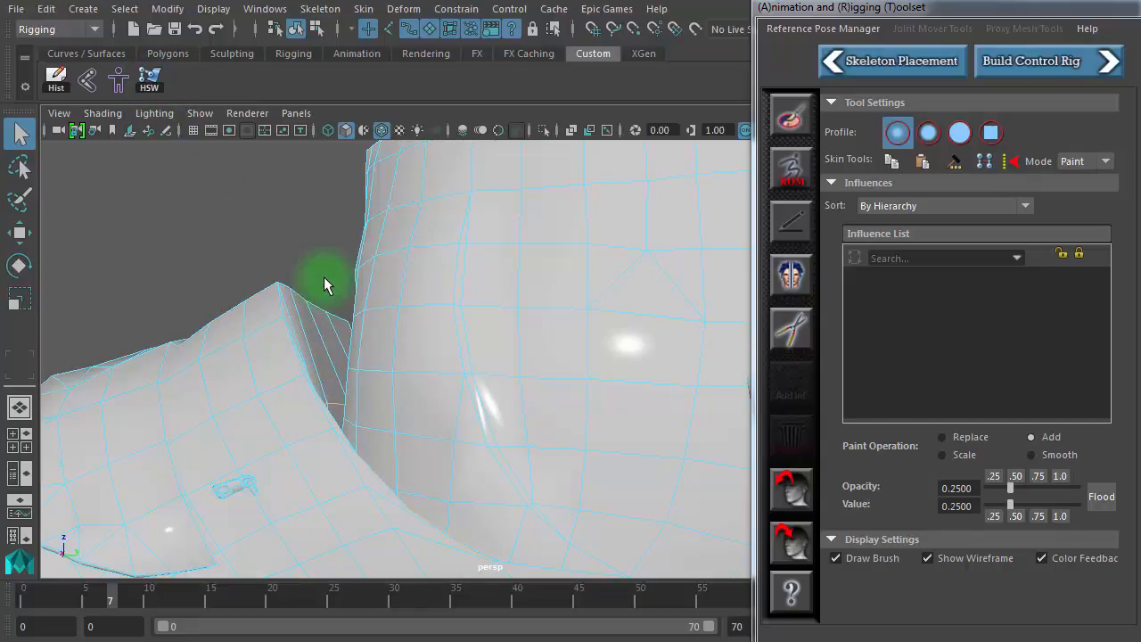
# Select the vertices of the edge loop along the left hip crease and flood them with pelvis weight, Add at value 0.25
pyautogui.press('g')
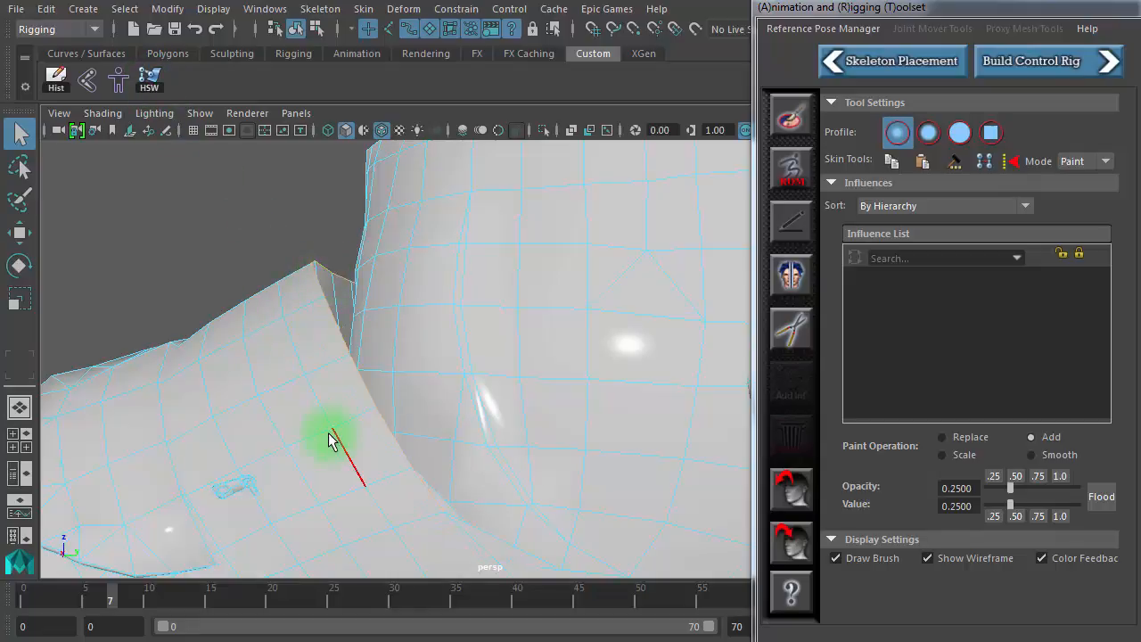
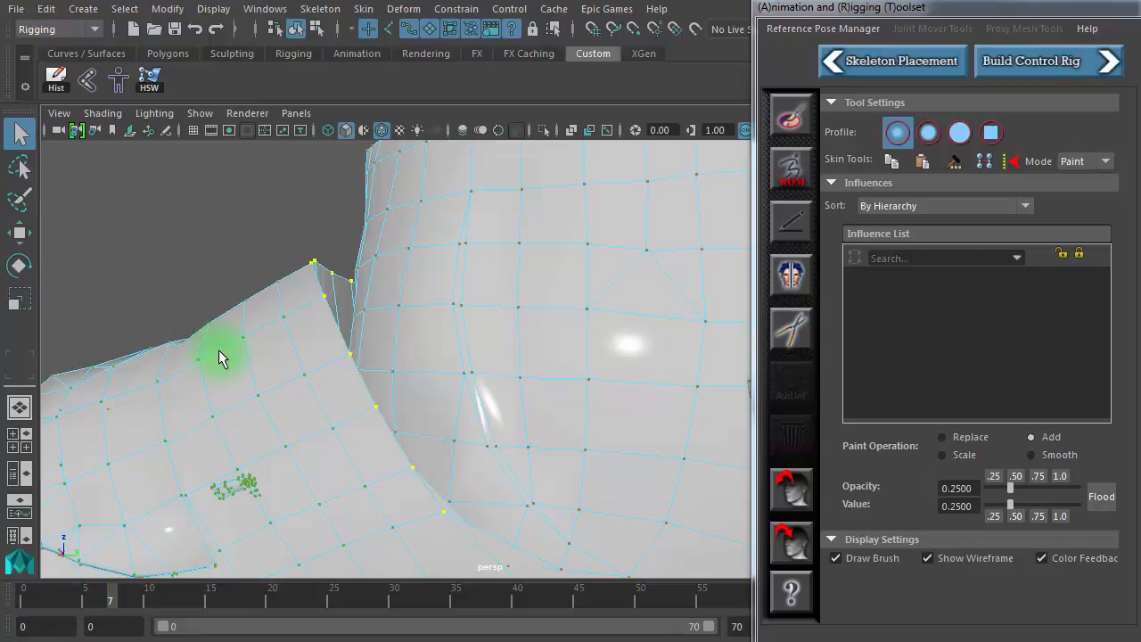
pyautogui.click(790, 120)
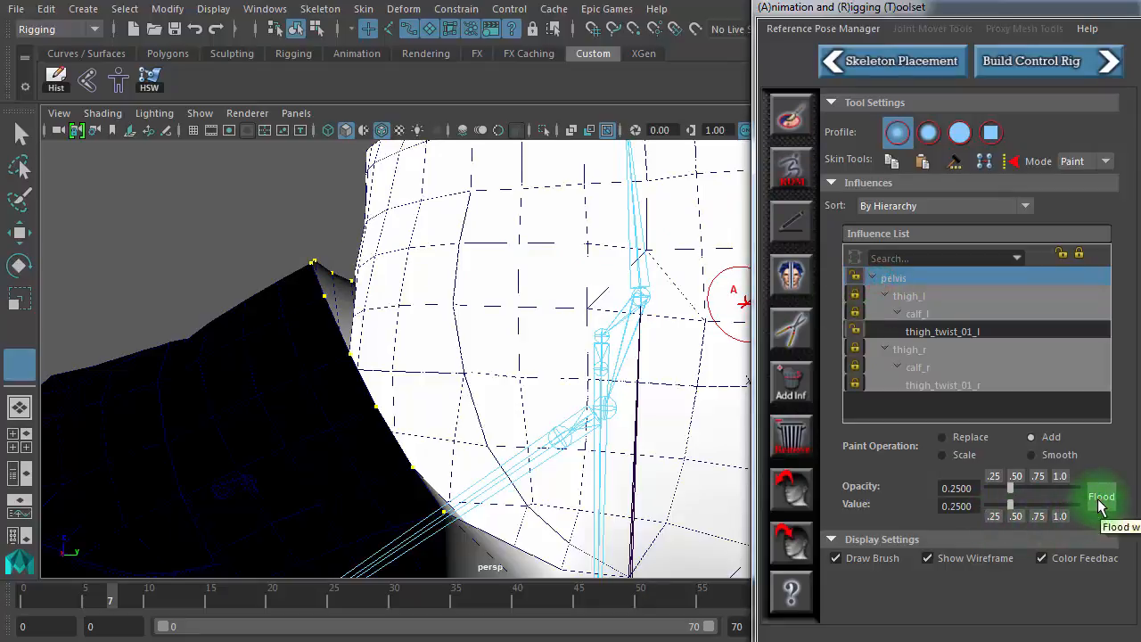
pyautogui.click(1102, 499)
pyautogui.click(1099, 499)
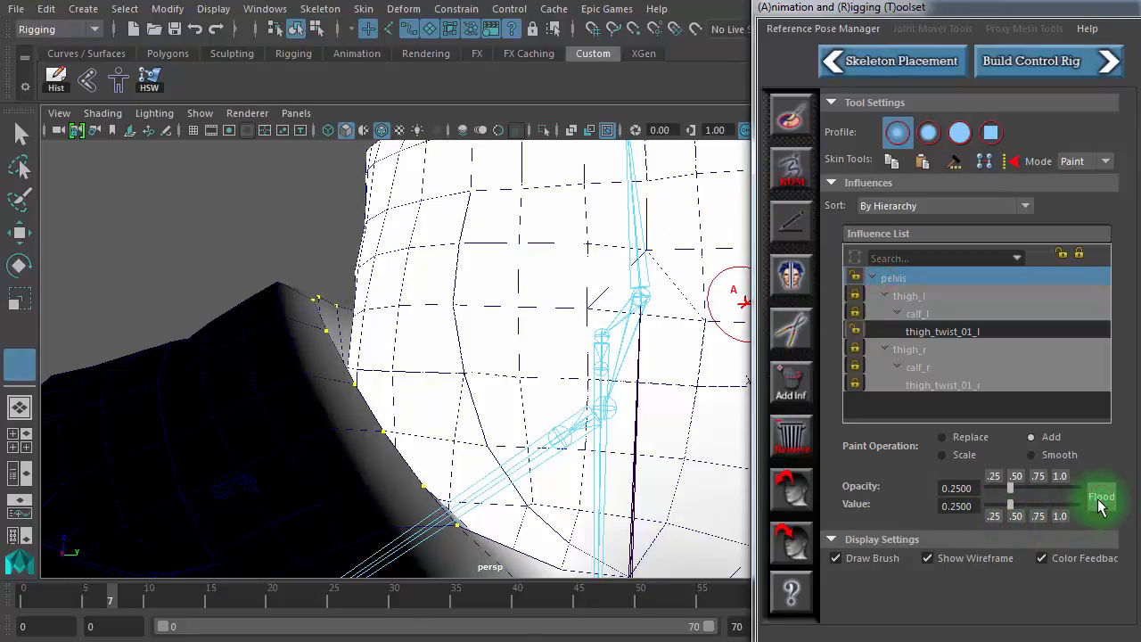
# Flood the hip-crease vertices with thigh_twist_01_l weight at value 0.25 and again at value 0.1919
pyautogui.click(935, 333)
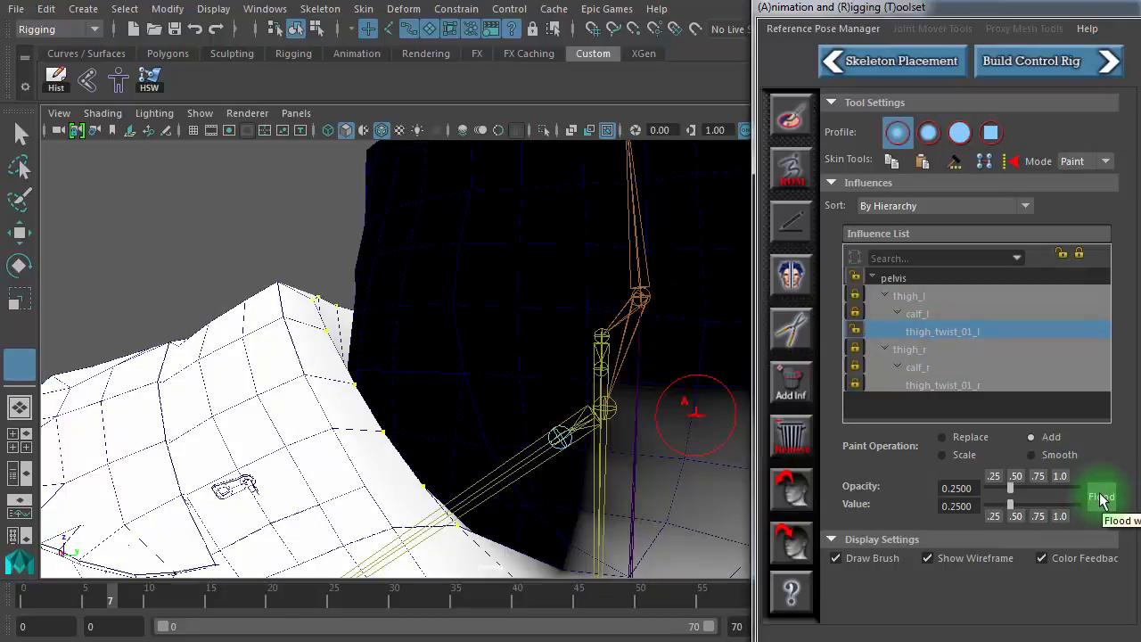
pyautogui.click(1101, 498)
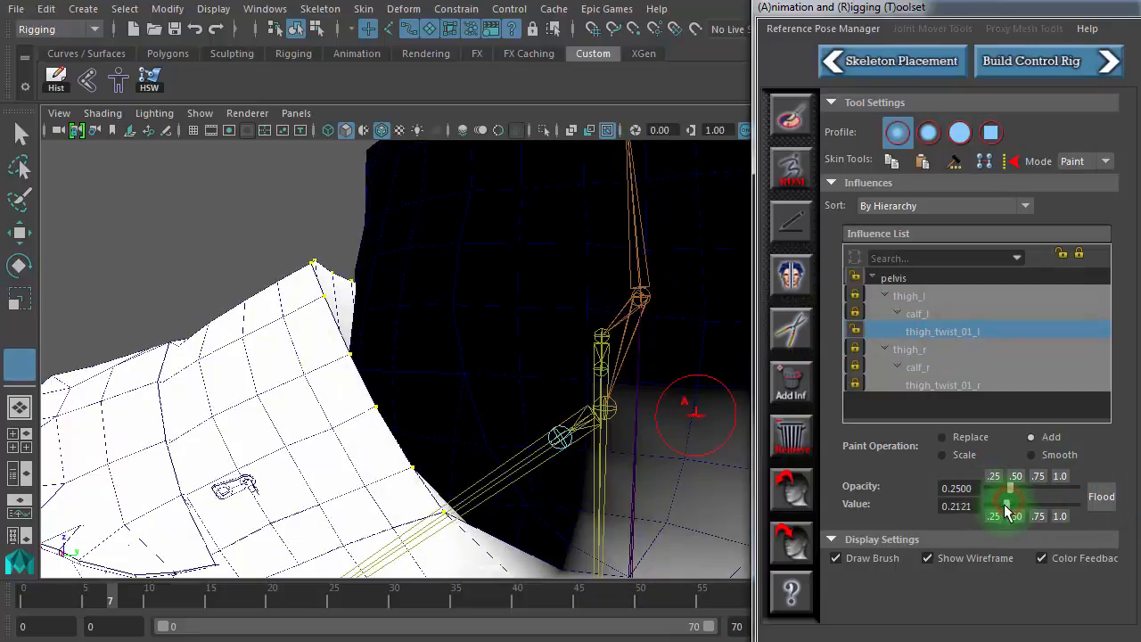
pyautogui.moveTo(1008, 511); pyautogui.dragTo(1004, 511)
pyautogui.click(1102, 501)
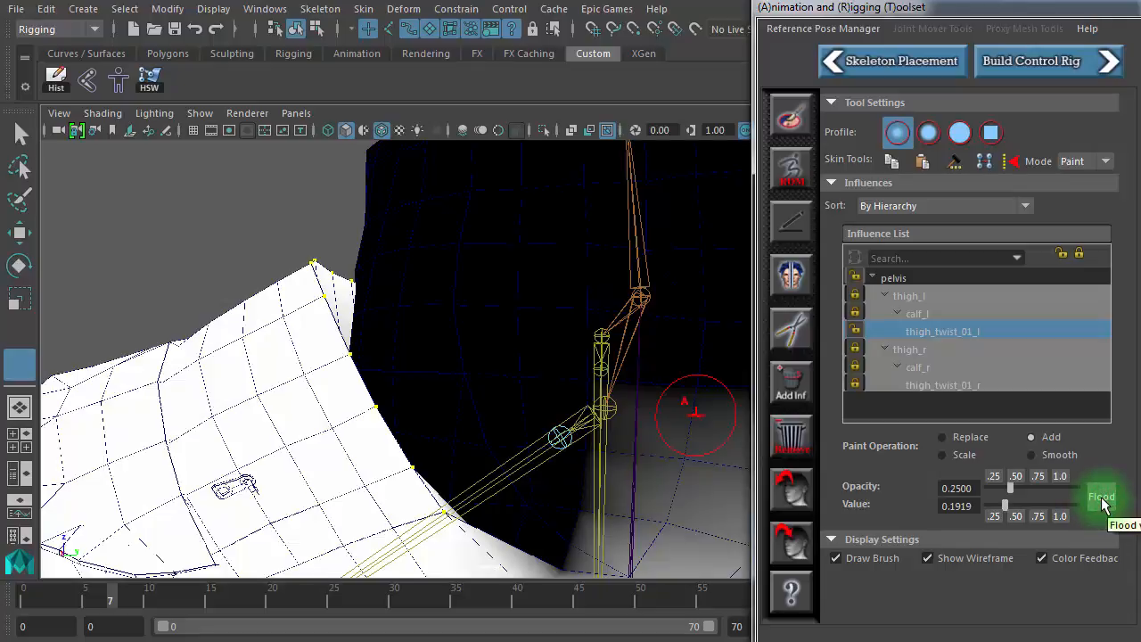
# Flood the hip-crease vertices with pelvis weight, Add at value 0.1919, and return the timeline to frame 0
pyautogui.click(942, 438)
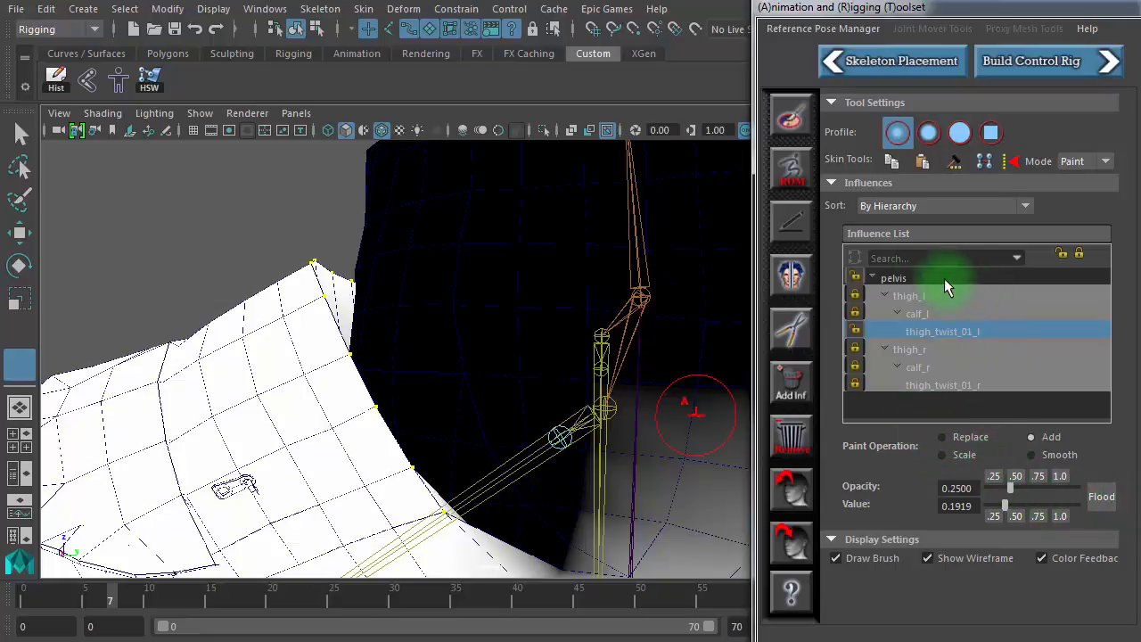
pyautogui.click(911, 278)
pyautogui.click(1107, 496)
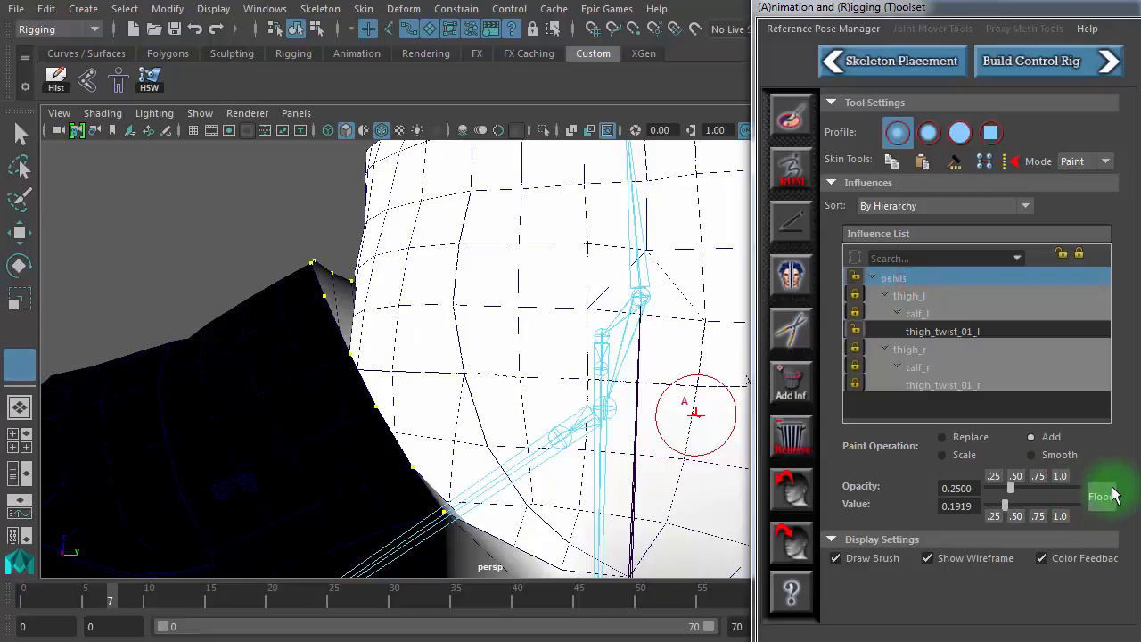
pyautogui.moveTo(484, 400)
pyautogui.mouseDown()
pyautogui.moveTo(407, 395)
pyautogui.moveTo(379, 364)
pyautogui.moveTo(377, 400)
pyautogui.mouseUp()
pyautogui.moveTo(338, 591); pyautogui.dragTo(17, 603)
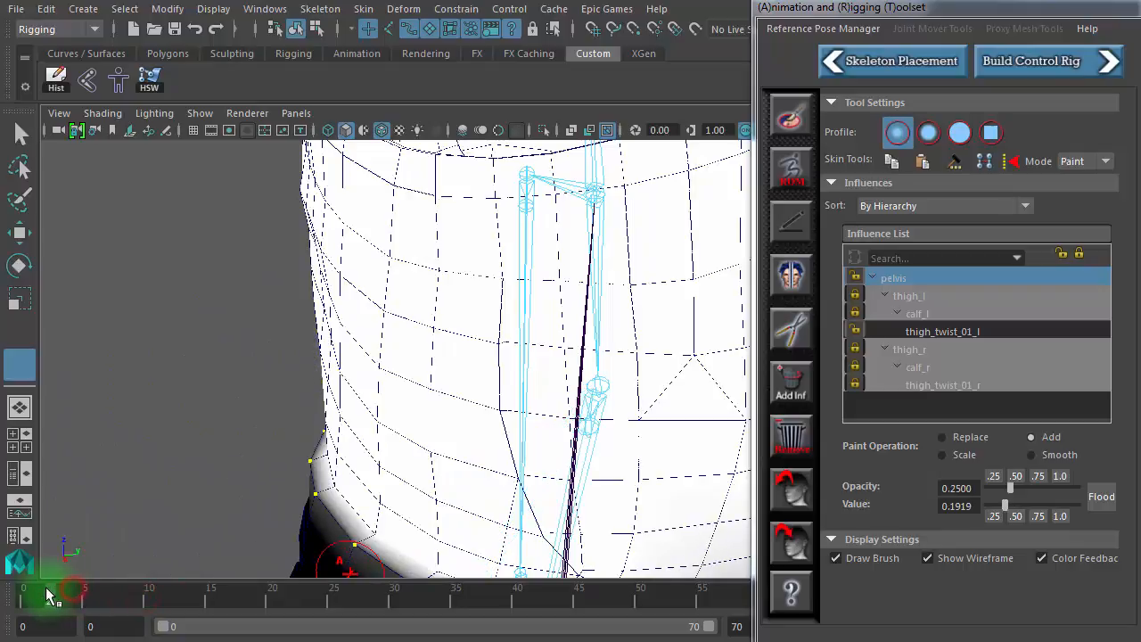
pyautogui.keyDown('alt'); pyautogui.moveTo(381, 522); pyautogui.dragTo(483, 465); pyautogui.keyUp('alt')
pyautogui.scroll(-5, 483, 464)
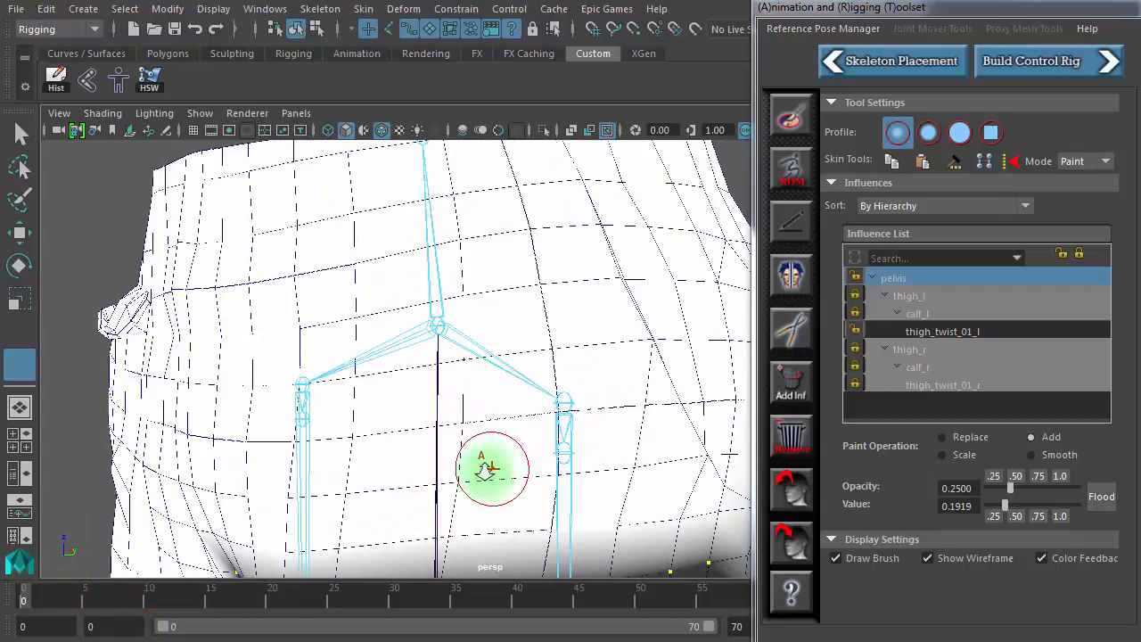
# Leave skin weight painting and switch the pants mesh back to object mode
pyautogui.click(22, 138)
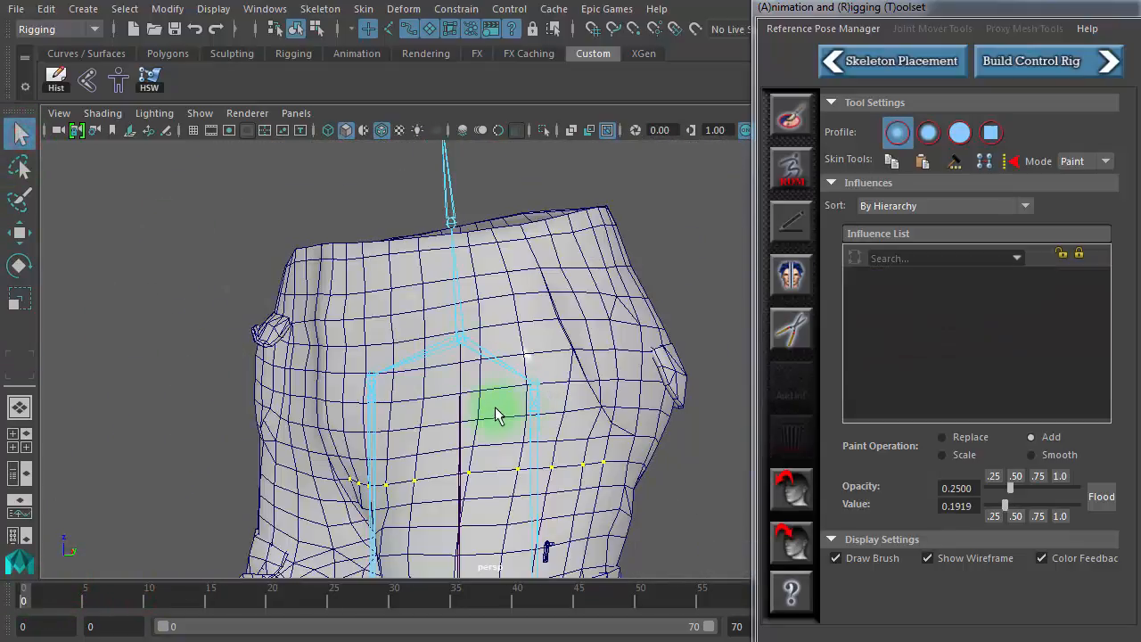
pyautogui.keyDown('alt'); pyautogui.moveTo(496, 414); pyautogui.dragTo(609, 424, button='right'); pyautogui.keyUp('alt')
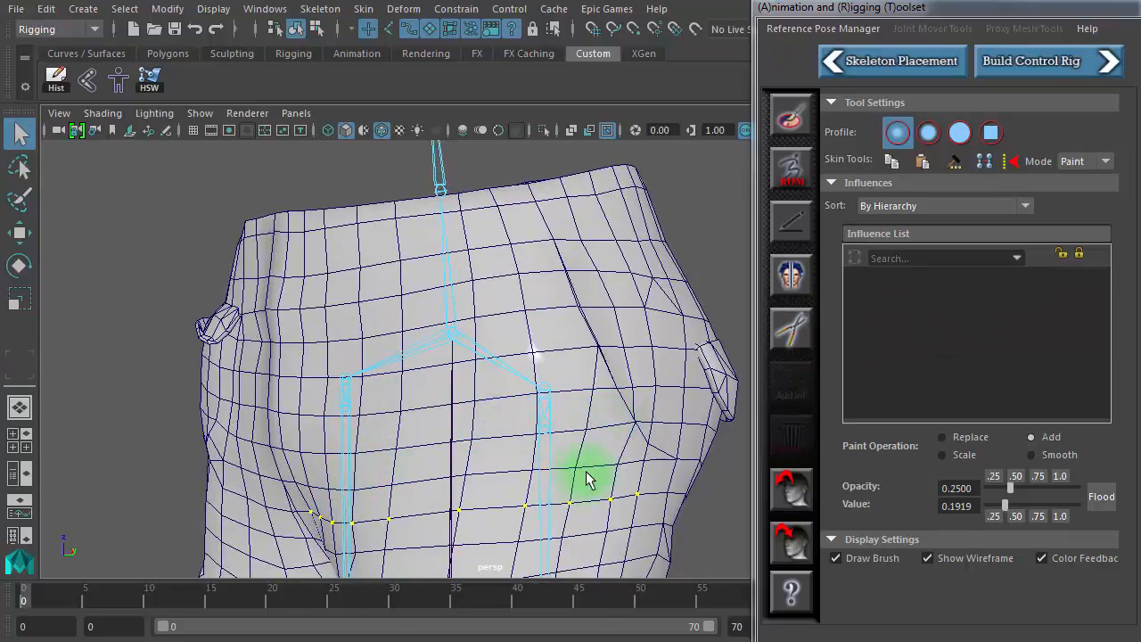
pyautogui.moveTo(590, 475)
pyautogui.mouseDown(button='right')
pyautogui.moveTo(587, 330)
pyautogui.moveTo(603, 298)
pyautogui.mouseUp(button='right')
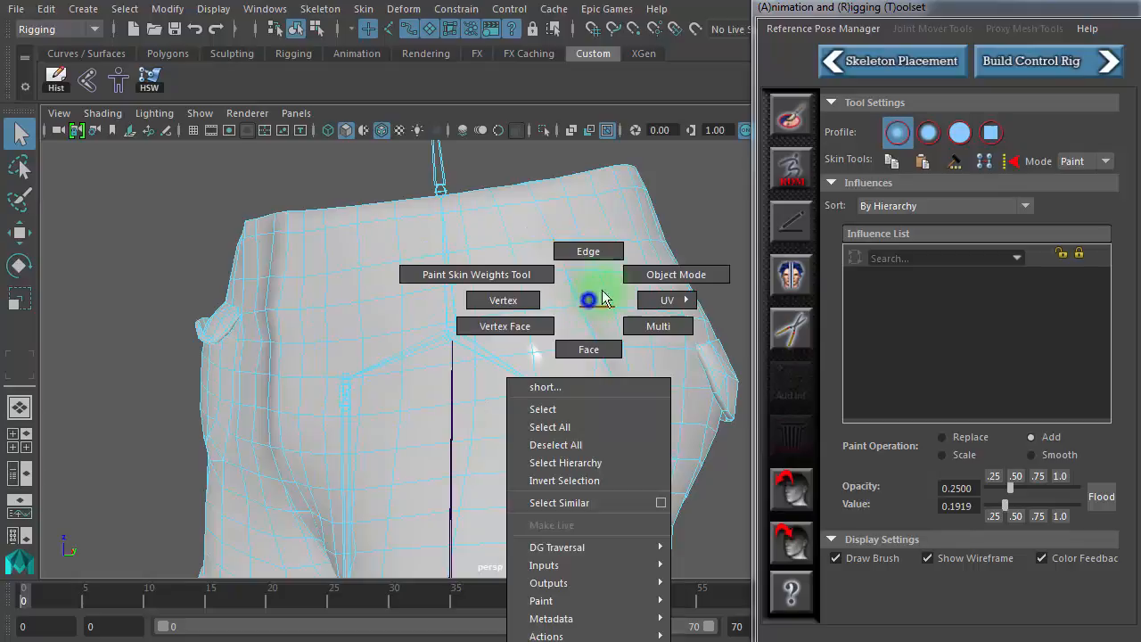
pyautogui.moveTo(667, 275); pyautogui.dragTo(669, 273, button='right')
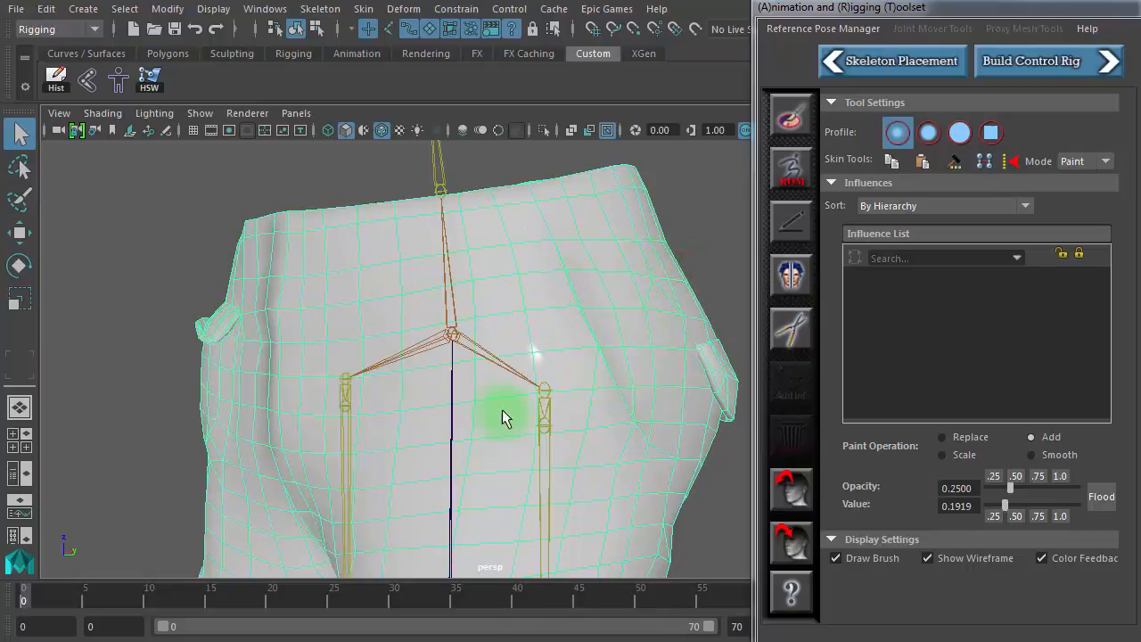
# Restart skin weight painting on the whole pants mesh with X-ray joints turned off
pyautogui.click(788, 109)
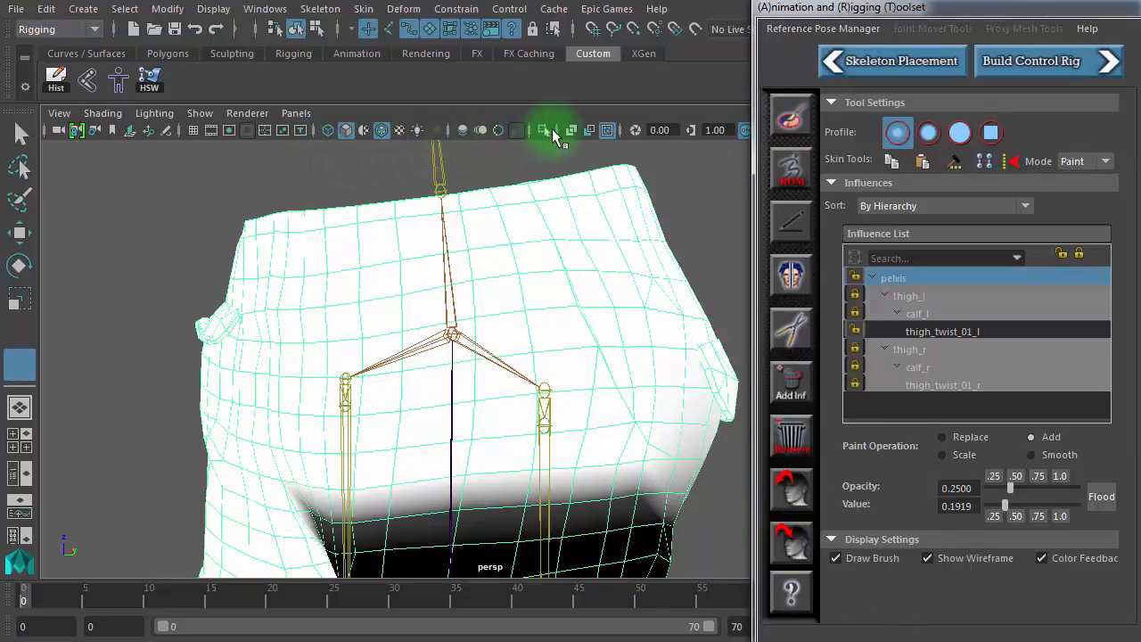
pyautogui.click(608, 132)
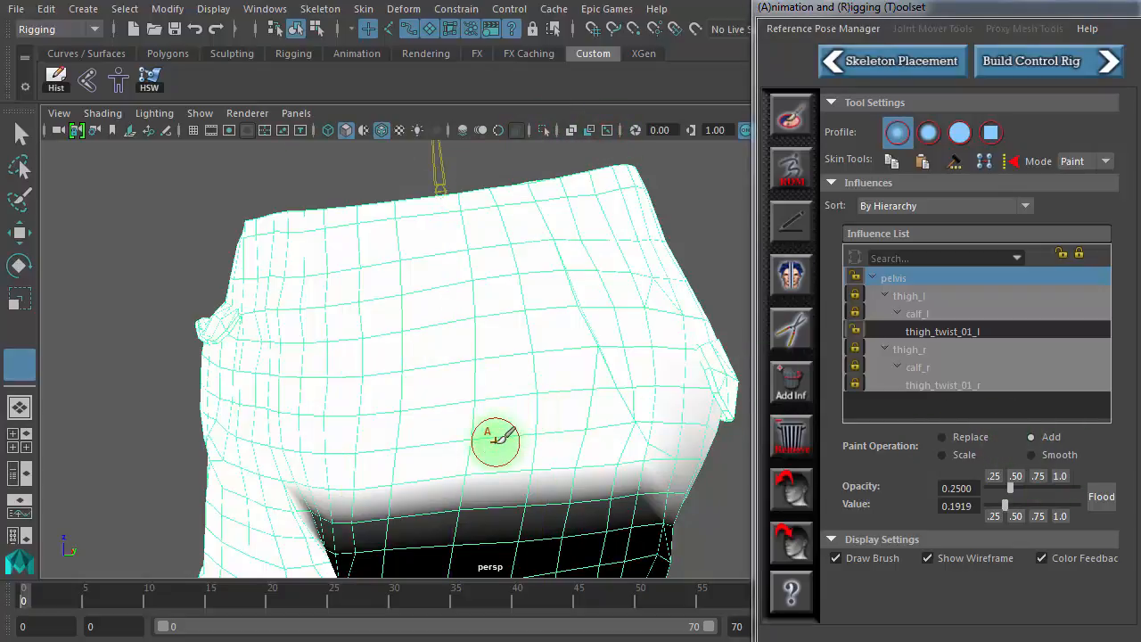
pyautogui.moveTo(491, 433)
pyautogui.keyDown('alt'); pyautogui.mouseDown()
pyautogui.moveTo(408, 419)
pyautogui.moveTo(466, 407)
pyautogui.moveTo(403, 411)
pyautogui.mouseUp(); pyautogui.keyUp('alt')
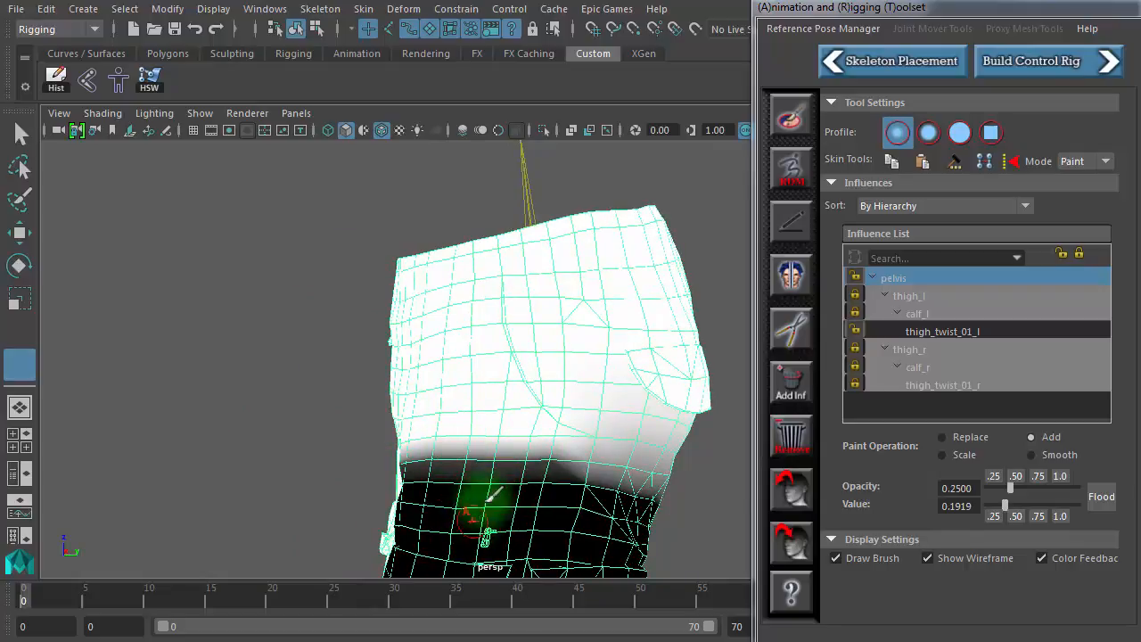
# At frame 2, paint thigh_twist_01_l weight with Add at value 0.1919 over the rows of the left front hip above the thigh crease
pyautogui.click(936, 334)
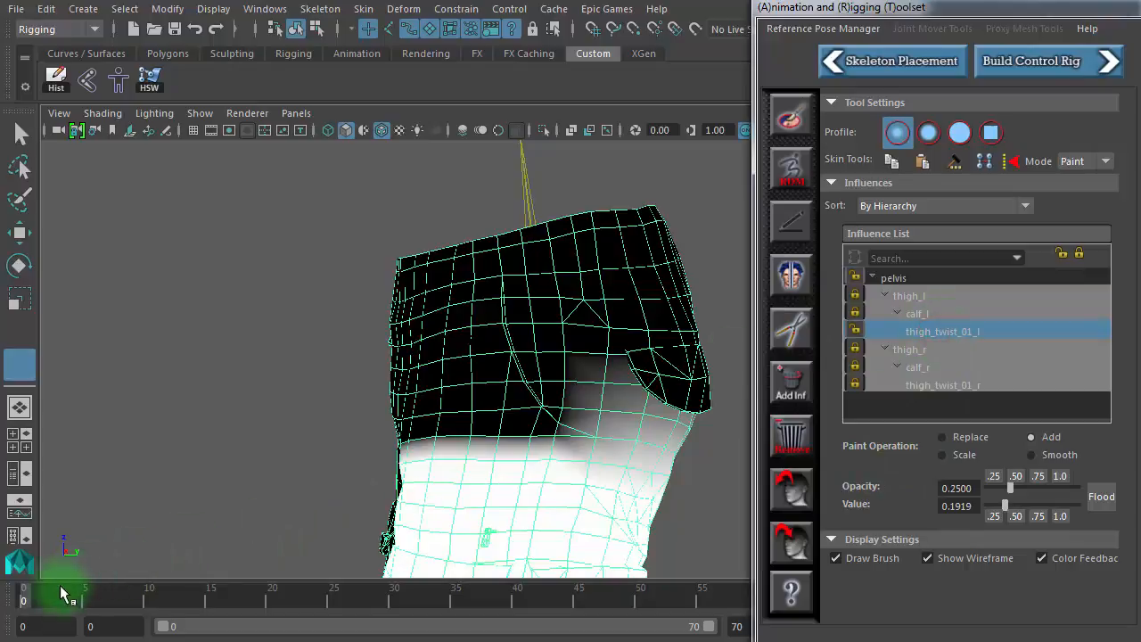
pyautogui.moveTo(62, 595); pyautogui.dragTo(72, 597)
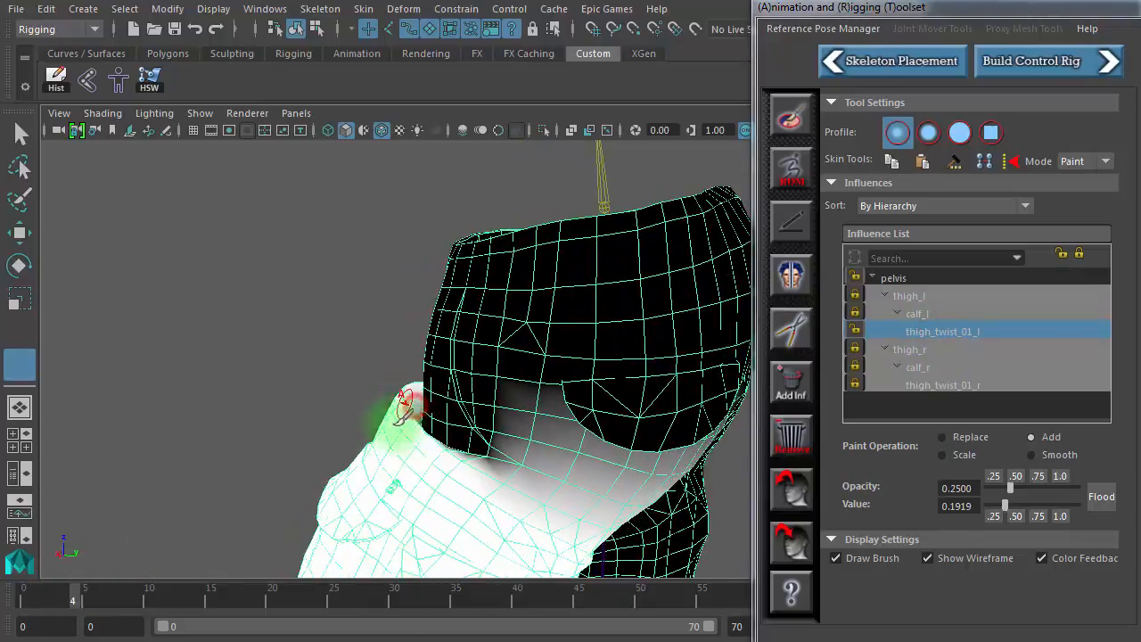
pyautogui.moveTo(110, 599); pyautogui.dragTo(49, 597)
pyautogui.moveTo(427, 387)
pyautogui.keyDown('alt'); pyautogui.mouseDown()
pyautogui.moveTo(540, 371)
pyautogui.moveTo(535, 420)
pyautogui.moveTo(630, 430)
pyautogui.moveTo(622, 450)
pyautogui.mouseUp(); pyautogui.keyUp('alt')
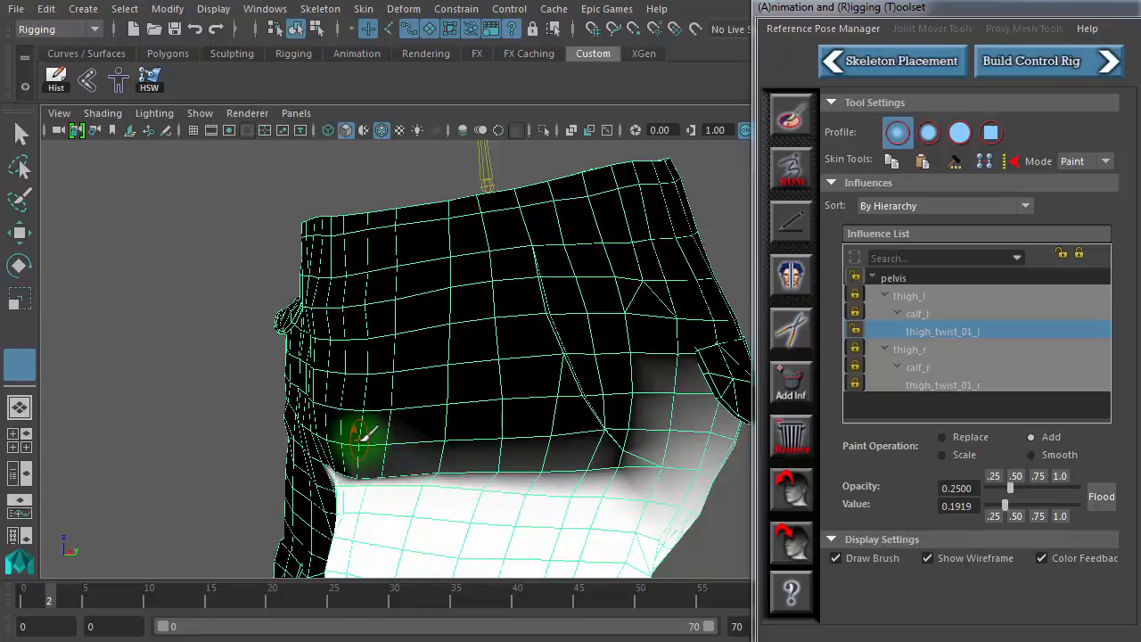
pyautogui.moveTo(359, 439); pyautogui.dragTo(613, 435)
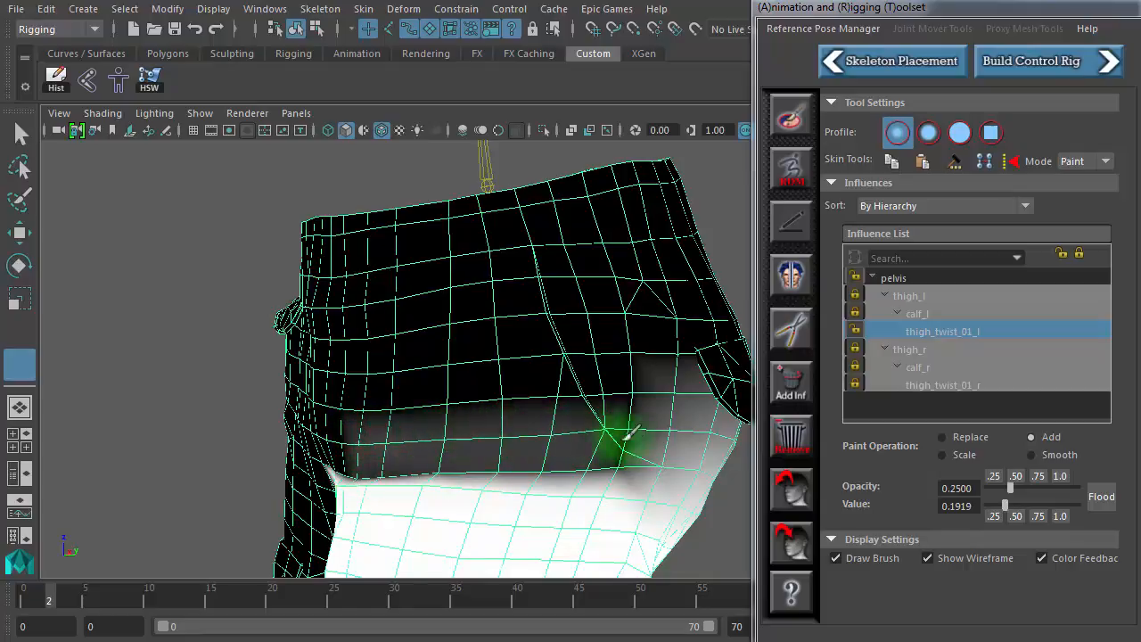
pyautogui.moveTo(344, 395)
pyautogui.mouseDown()
pyautogui.moveTo(636, 407)
pyautogui.moveTo(385, 367)
pyautogui.moveTo(555, 365)
pyautogui.moveTo(626, 400)
pyautogui.mouseUp()
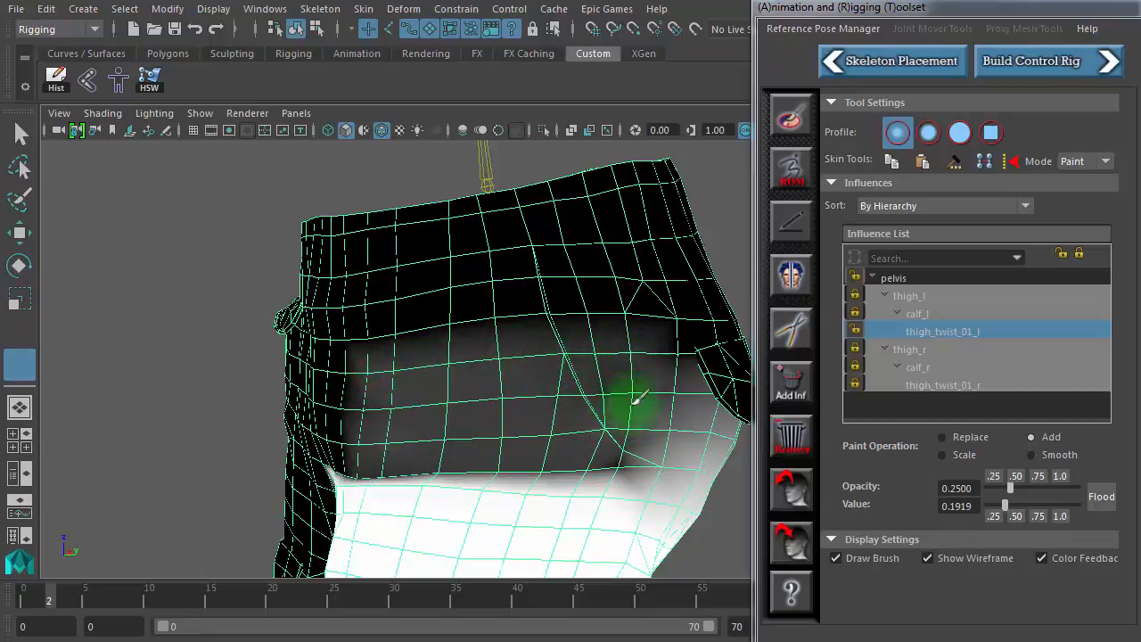
# Examine how the left hip deforms with the raised leg at frames 6 and 3
pyautogui.keyDown('alt'); pyautogui.moveTo(477, 484); pyautogui.dragTo(375, 486); pyautogui.keyUp('alt')
pyautogui.moveTo(87, 587)
pyautogui.mouseDown()
pyautogui.moveTo(103, 585)
pyautogui.moveTo(75, 587)
pyautogui.moveTo(153, 591)
pyautogui.moveTo(99, 587)
pyautogui.mouseUp()
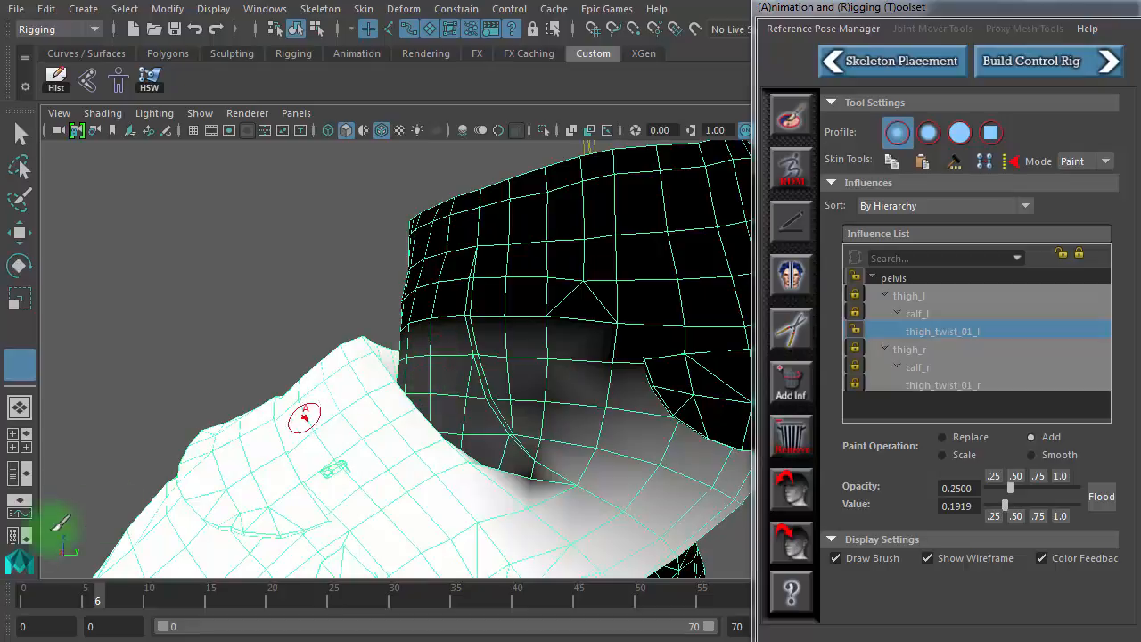
pyautogui.moveTo(96, 593)
pyautogui.mouseDown()
pyautogui.moveTo(128, 603)
pyautogui.moveTo(100, 599)
pyautogui.mouseUp()
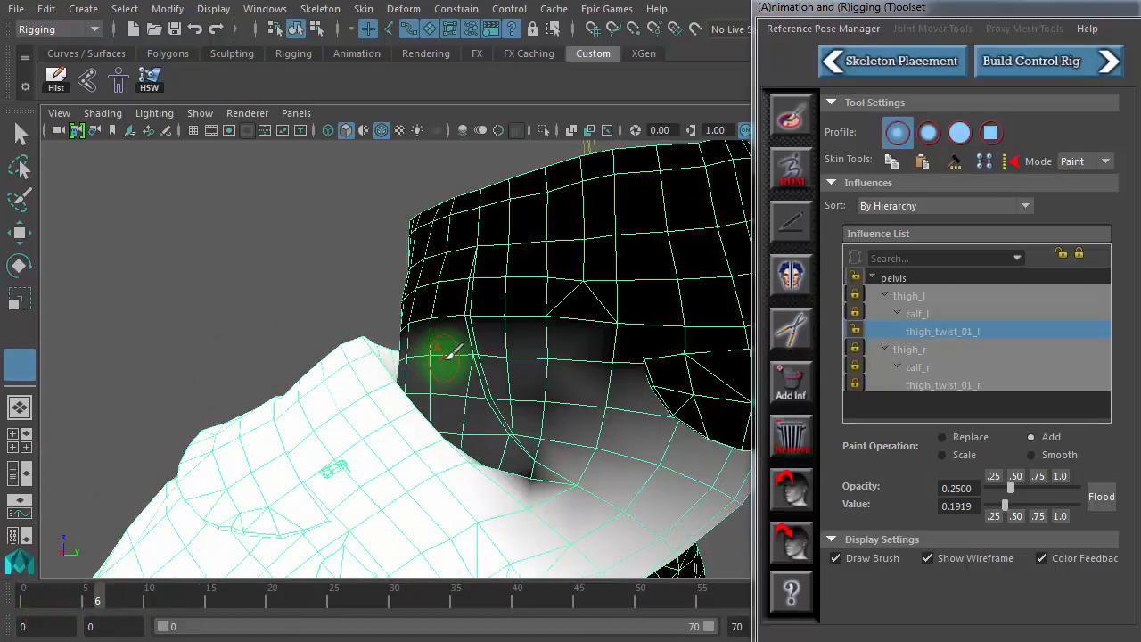
pyautogui.moveTo(451, 352)
pyautogui.mouseDown()
pyautogui.moveTo(344, 464)
pyautogui.moveTo(305, 478)
pyautogui.moveTo(376, 467)
pyautogui.mouseUp()
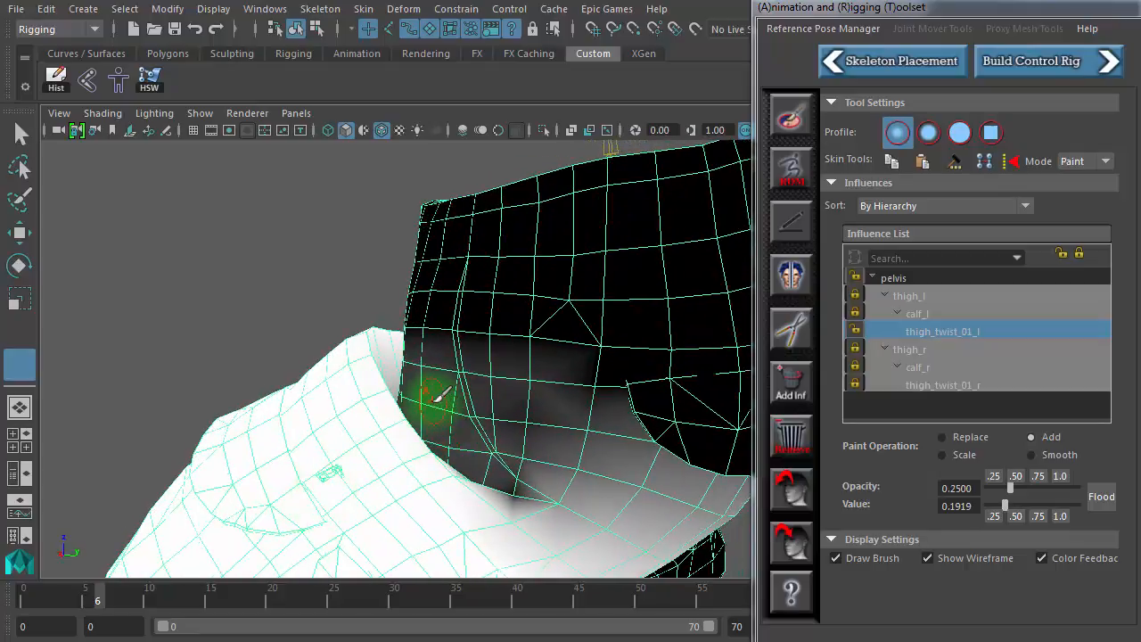
pyautogui.moveTo(98, 604)
pyautogui.mouseDown()
pyautogui.moveTo(79, 631)
pyautogui.moveTo(61, 633)
pyautogui.mouseUp()
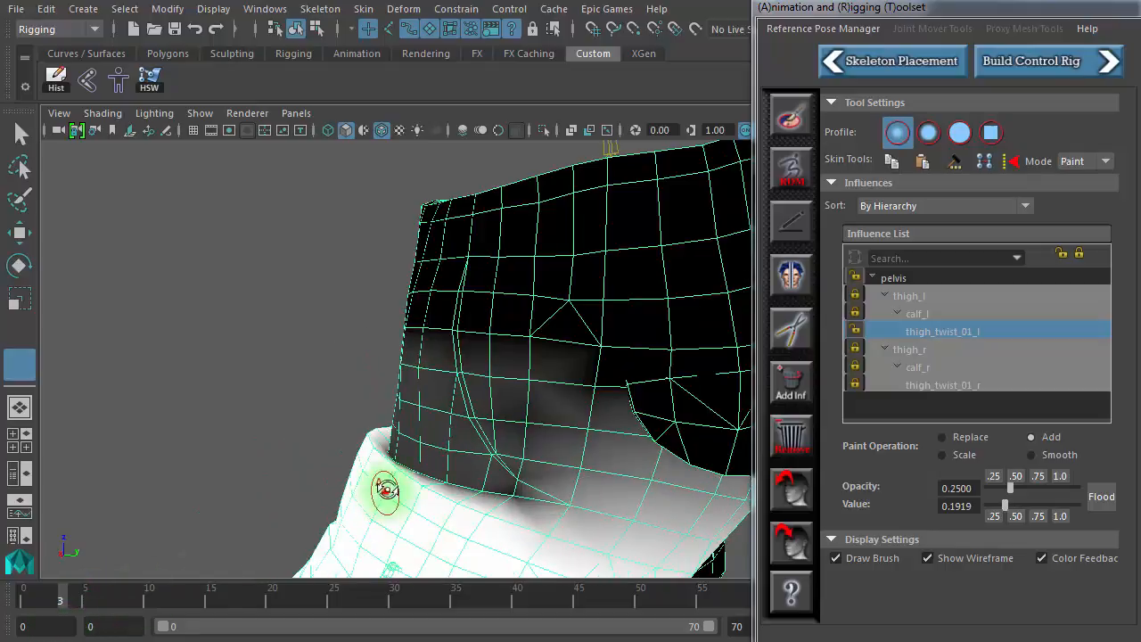
pyautogui.keyDown('alt'); pyautogui.moveTo(382, 484); pyautogui.dragTo(438, 509); pyautogui.keyUp('alt')
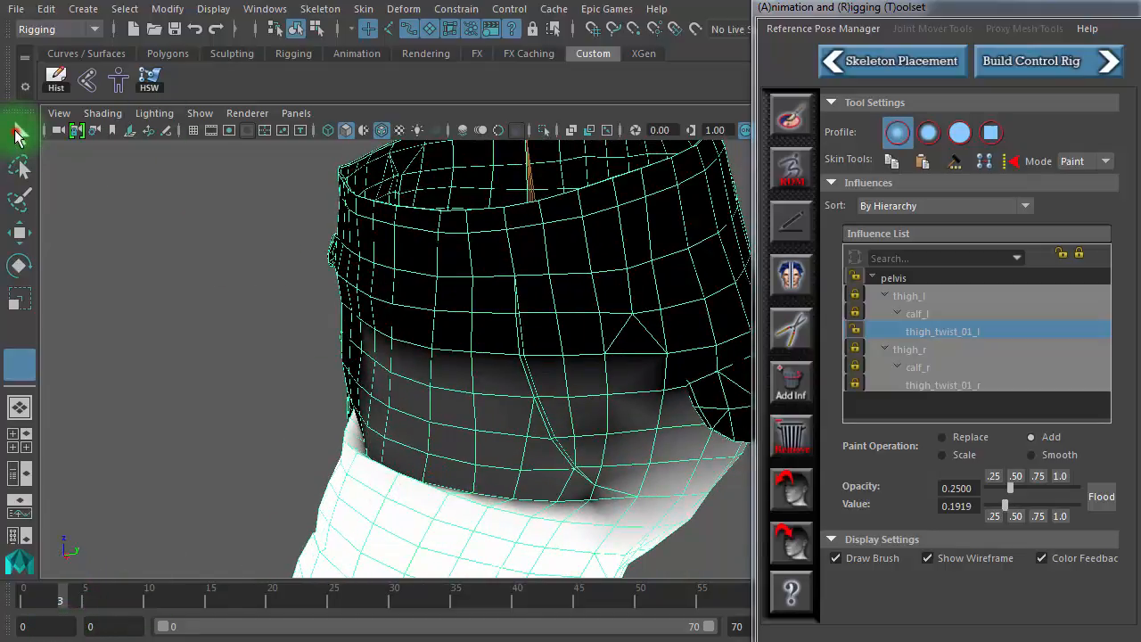
# Leave weight painting and, at frame 0, select the row of vertices across the left front hip at the thigh crease
pyautogui.click(18, 134)
pyautogui.moveTo(463, 434)
pyautogui.keyDown('alt'); pyautogui.mouseDown()
pyautogui.moveTo(344, 402)
pyautogui.moveTo(437, 470)
pyautogui.mouseUp(); pyautogui.keyUp('alt')
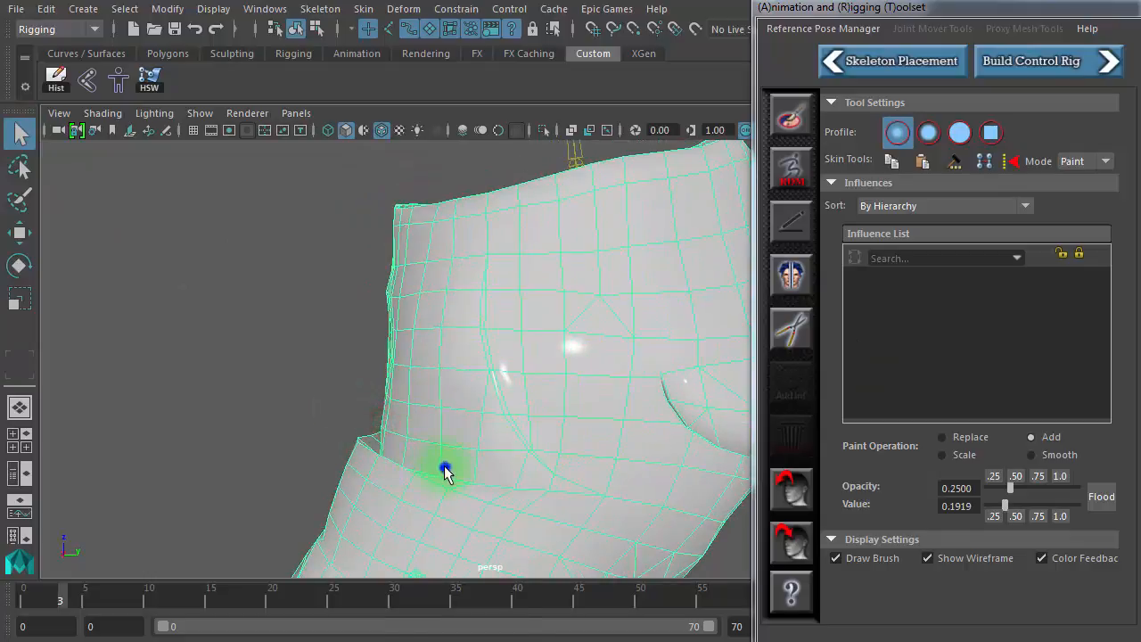
pyautogui.moveTo(446, 378); pyautogui.dragTo(438, 323, button='right')
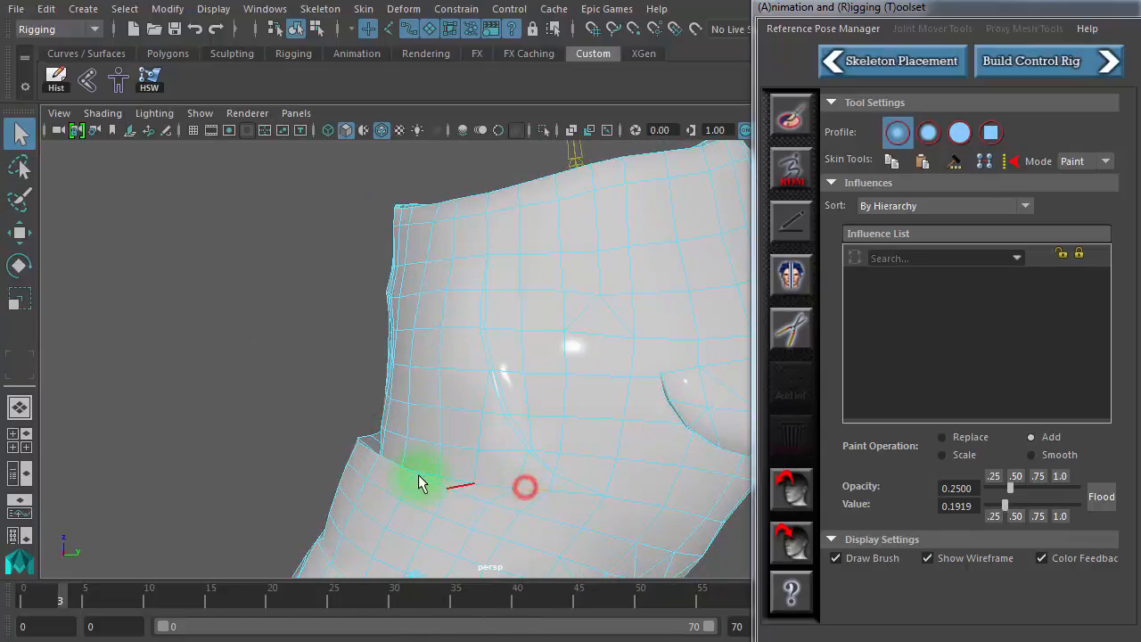
pyautogui.keyDown('alt'); pyautogui.moveTo(420, 482); pyautogui.dragTo(615, 508); pyautogui.keyUp('alt')
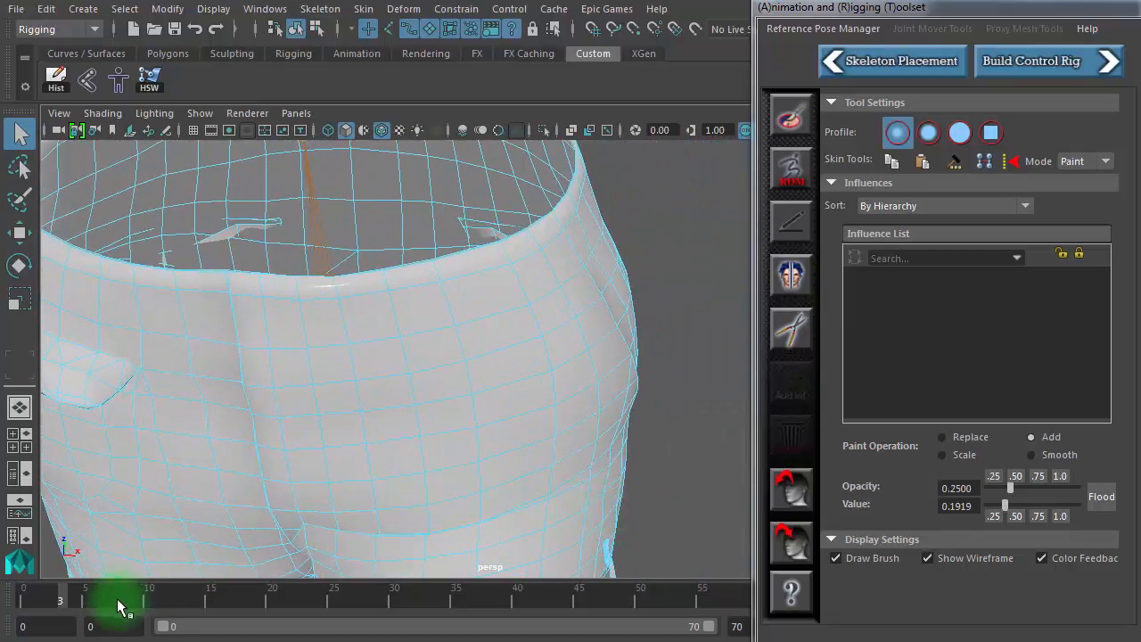
pyautogui.moveTo(101, 607); pyautogui.dragTo(32, 606)
pyautogui.keyDown('alt'); pyautogui.moveTo(267, 566); pyautogui.dragTo(288, 415); pyautogui.keyUp('alt')
pyautogui.keyDown('alt'); pyautogui.moveTo(450, 464); pyautogui.dragTo(479, 469); pyautogui.keyUp('alt')
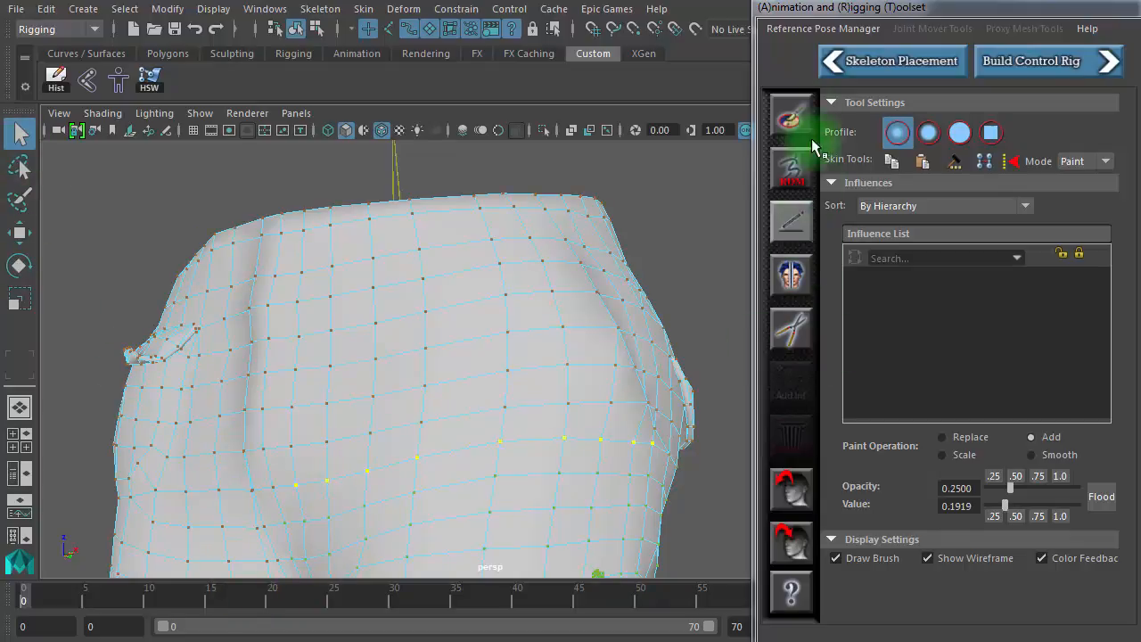
# Restart skin weight painting on the selected vertex row with X-ray joints turned off and show the raised leg at frame 4
pyautogui.click(791, 116)
pyautogui.keyDown('alt'); pyautogui.moveTo(675, 336); pyautogui.dragTo(542, 128); pyautogui.keyUp('alt')
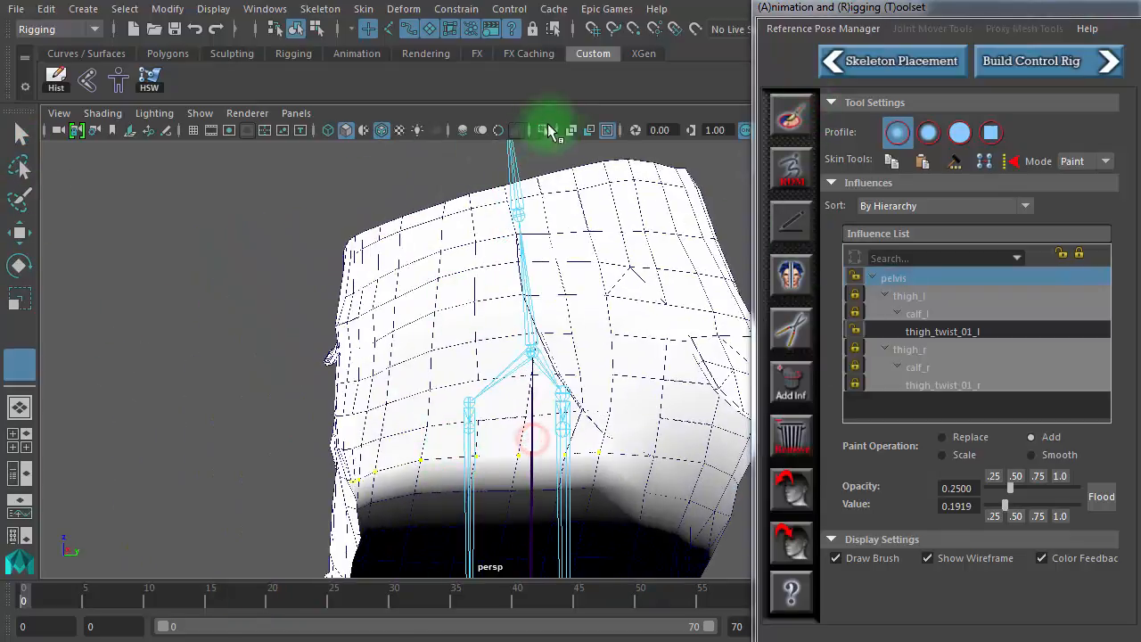
pyautogui.click(607, 130)
pyautogui.moveTo(611, 220)
pyautogui.keyDown('alt'); pyautogui.mouseDown()
pyautogui.moveTo(408, 345)
pyautogui.moveTo(383, 309)
pyautogui.moveTo(402, 479)
pyautogui.moveTo(265, 532)
pyautogui.mouseUp(); pyautogui.keyUp('alt')
pyautogui.click(73, 593)
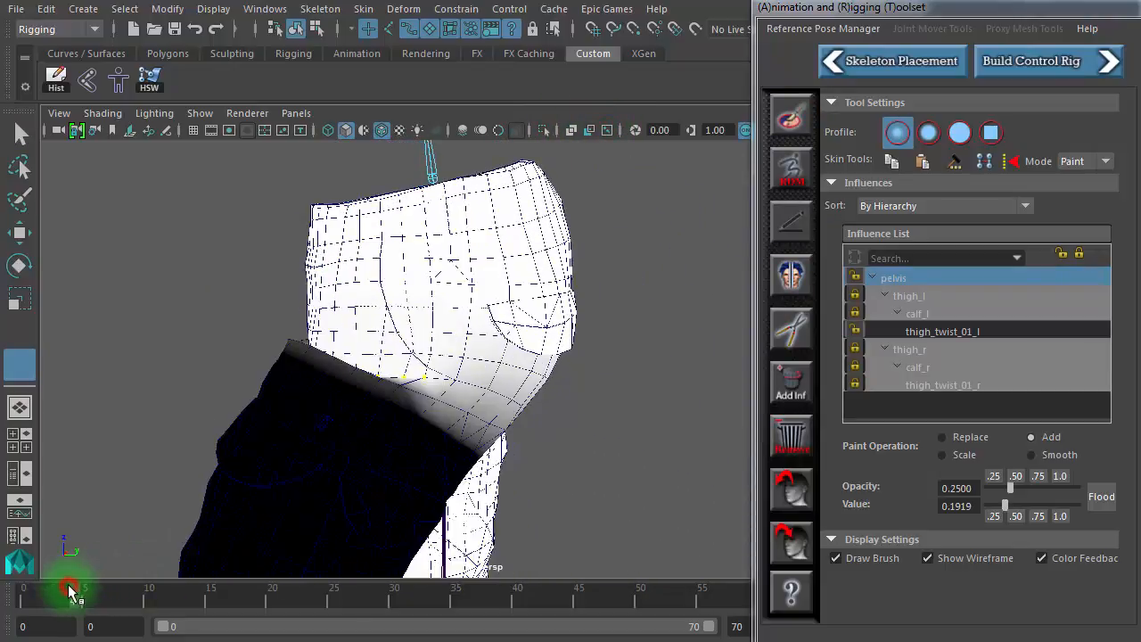
pyautogui.keyDown('alt'); pyautogui.moveTo(369, 407); pyautogui.dragTo(624, 419, button='right'); pyautogui.keyUp('alt')
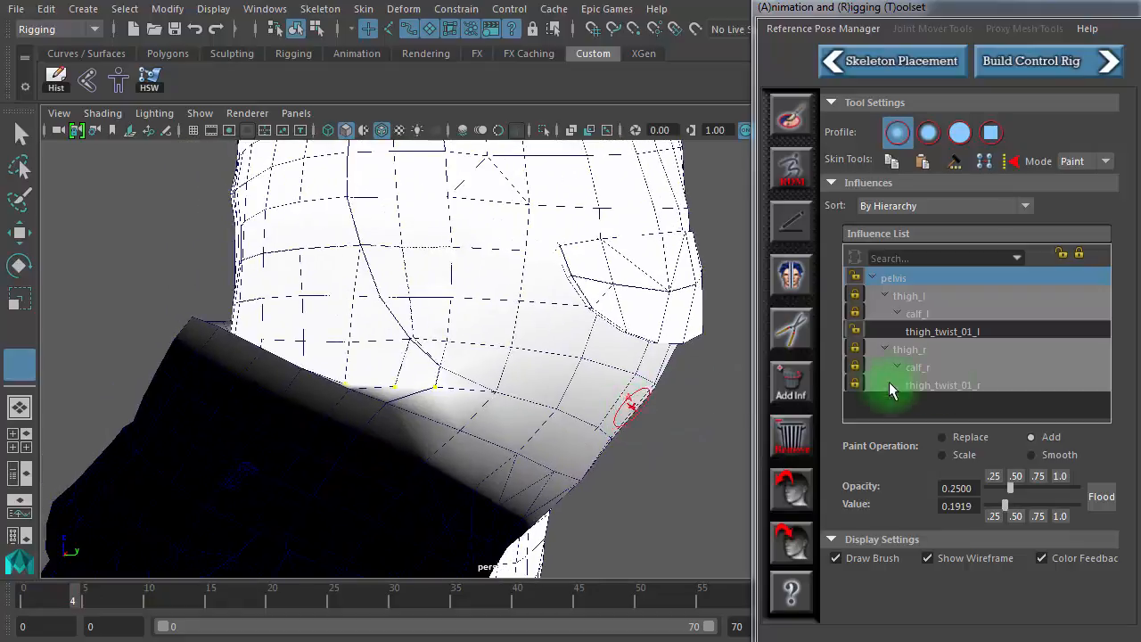
# Flood thigh_twist_01_l weight repeatedly onto the selected row at the thigh crease, using Add with value 0.25 and opacity 0.25
pyautogui.click(1021, 333)
pyautogui.keyDown('alt'); pyautogui.moveTo(357, 400); pyautogui.dragTo(581, 438); pyautogui.keyUp('alt')
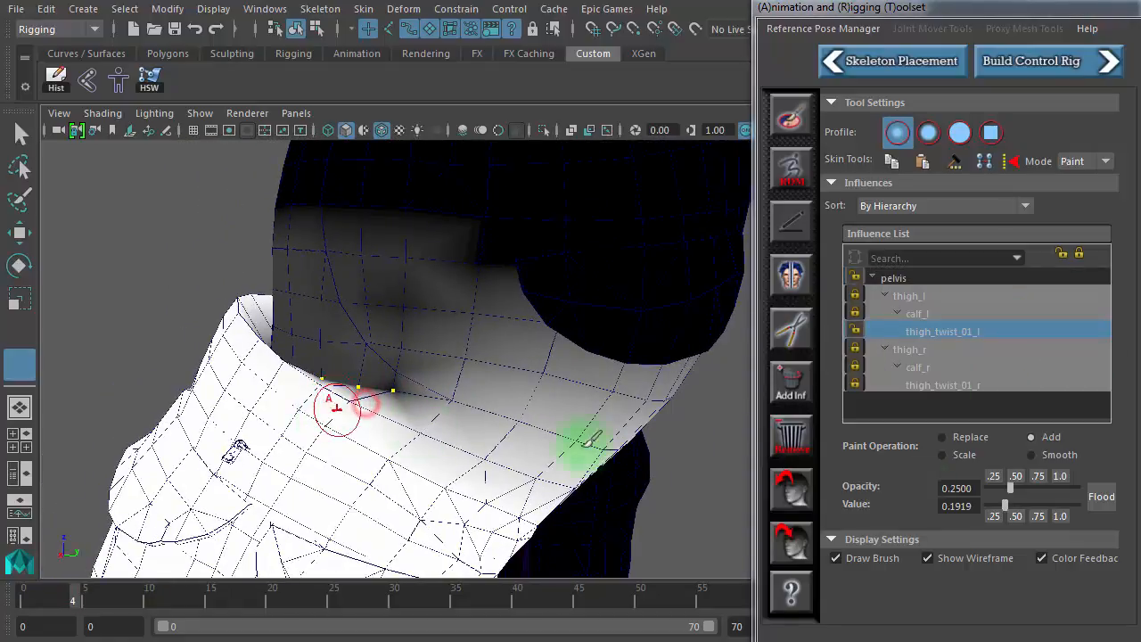
pyautogui.click(993, 515)
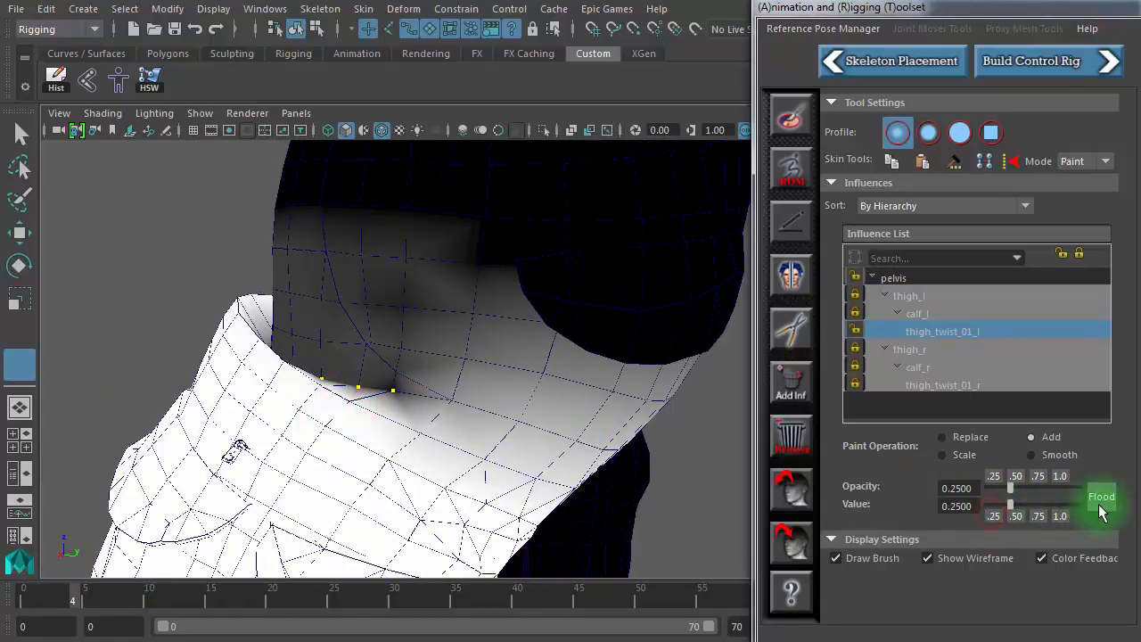
pyautogui.click(1105, 501)
pyautogui.click(1105, 501)
pyautogui.click(1106, 501)
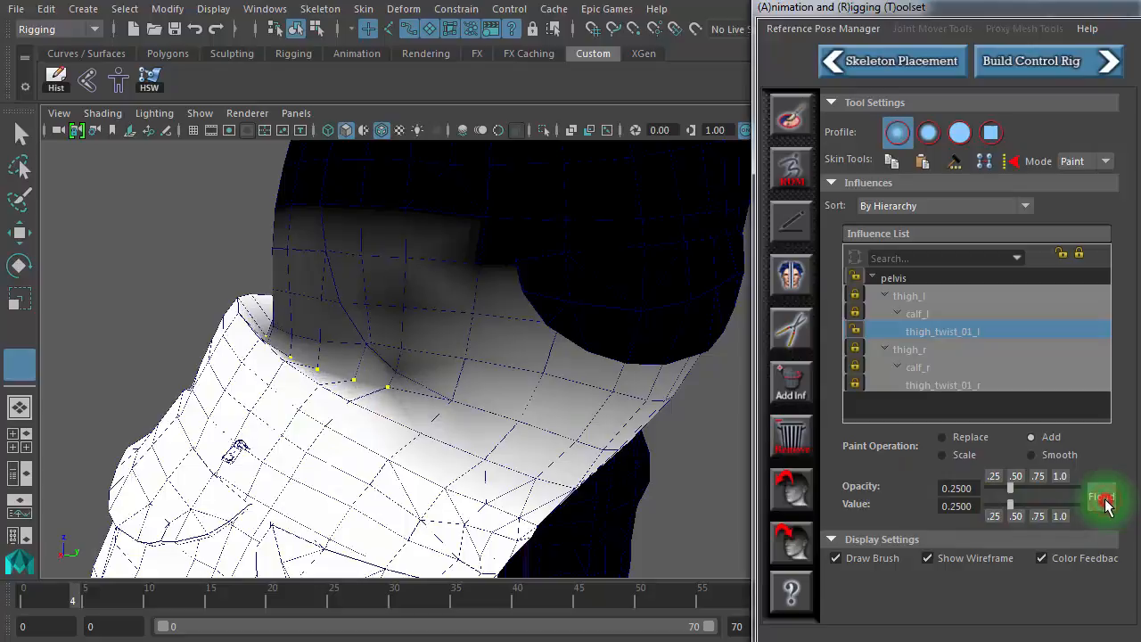
pyautogui.click(1105, 501)
pyautogui.click(1105, 501)
pyautogui.click(1105, 501)
pyautogui.click(1105, 503)
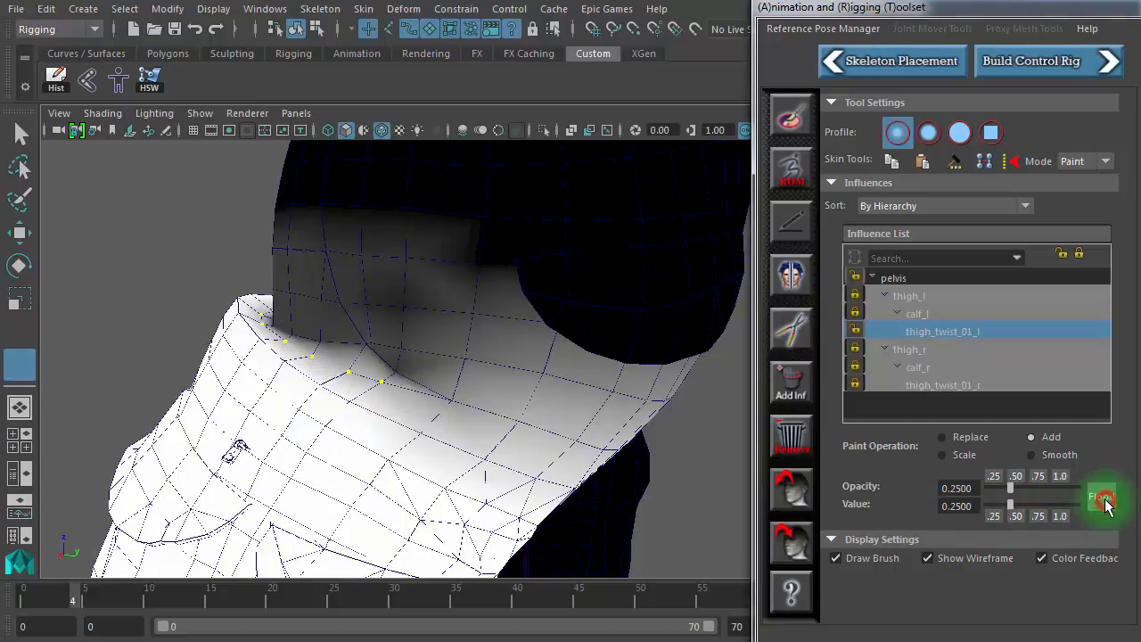
# Keep flooding thigh_twist_01_l weight until the selected crease row lines up smoothly with the thigh surface at frame 4
pyautogui.keyDown('alt'); pyautogui.moveTo(384, 402); pyautogui.dragTo(409, 417); pyautogui.keyUp('alt')
pyautogui.keyDown('alt'); pyautogui.moveTo(333, 391); pyautogui.dragTo(514, 413, button='right'); pyautogui.keyUp('alt')
pyautogui.keyDown('alt'); pyautogui.moveTo(512, 413); pyautogui.dragTo(704, 415, button='middle'); pyautogui.keyUp('alt')
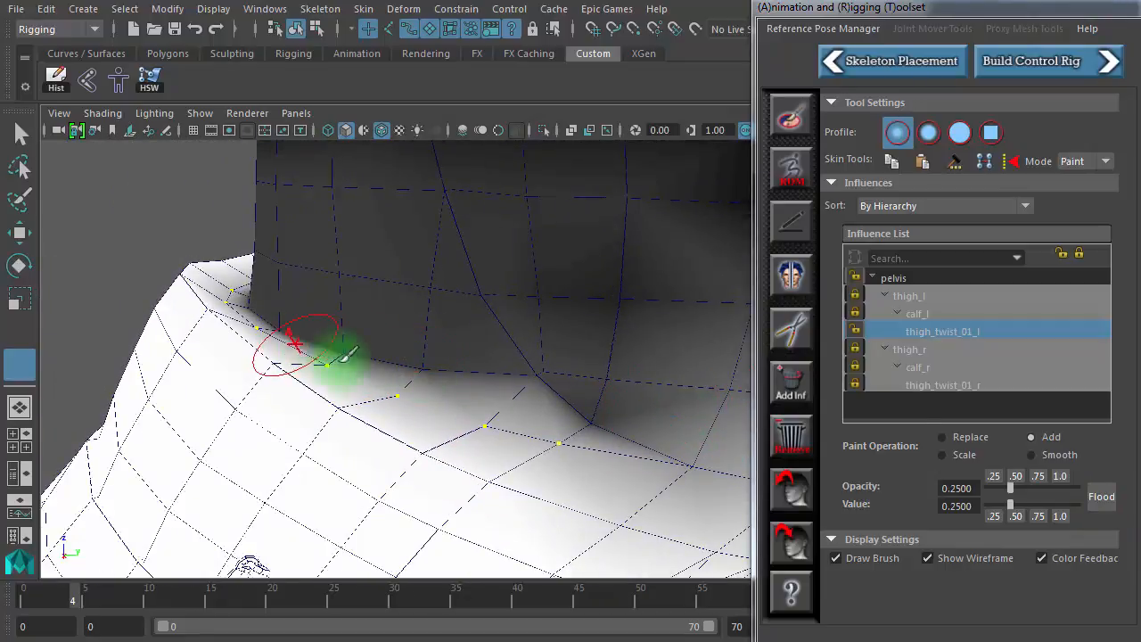
pyautogui.click(1101, 498)
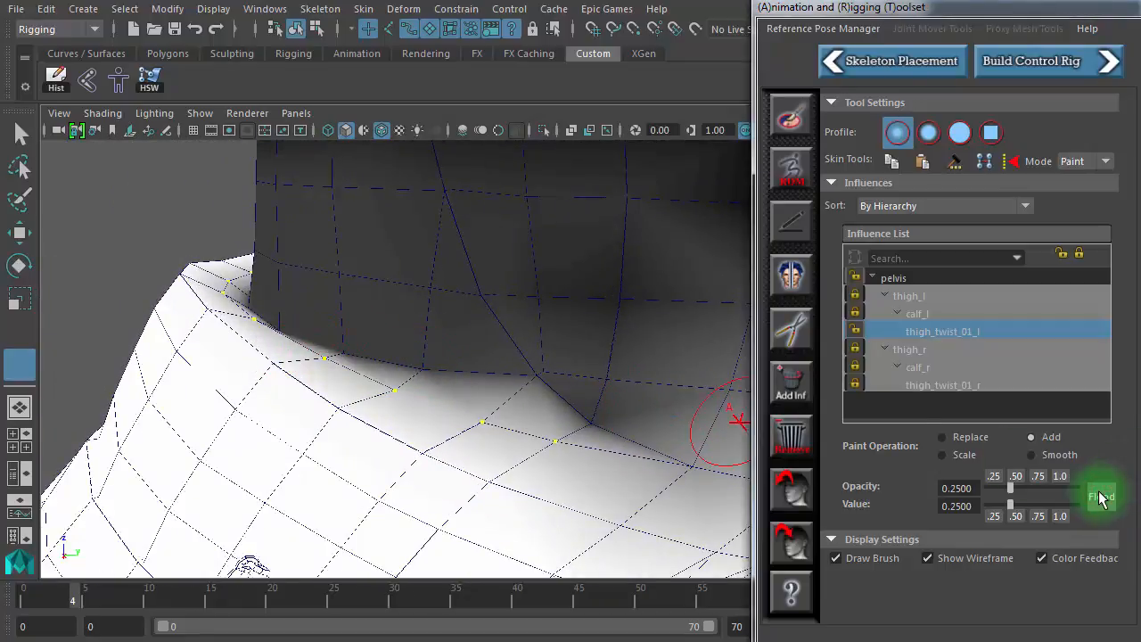
pyautogui.click(1101, 498)
pyautogui.click(1101, 498)
pyautogui.click(1101, 497)
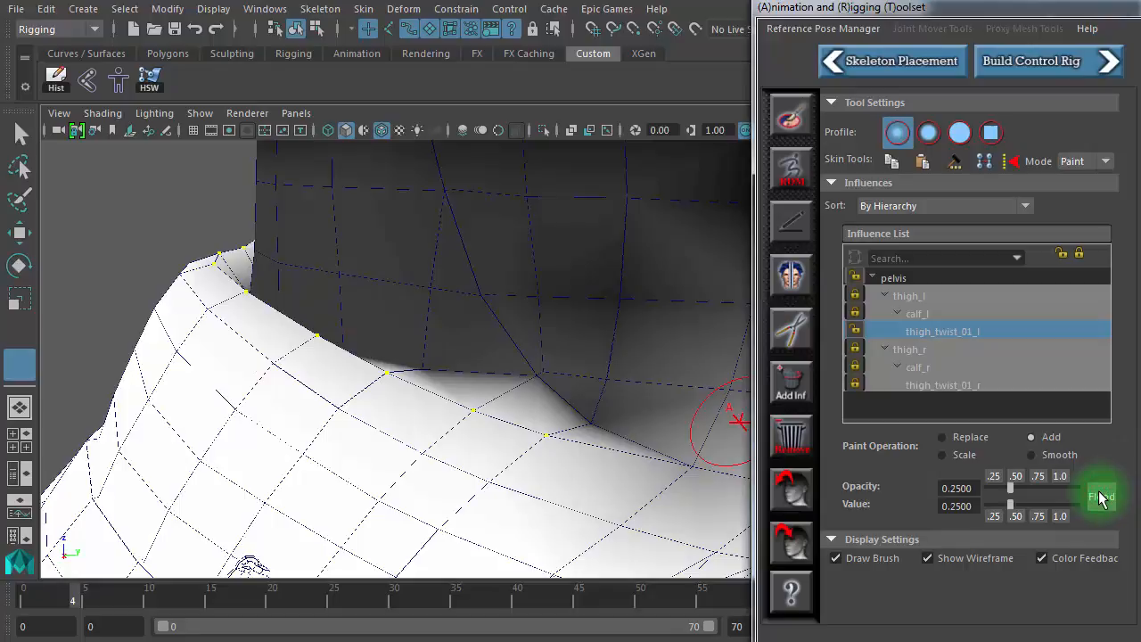
# Examine how the left hip crease deforms with the leg raised at frames 7, 10 and 8
pyautogui.keyDown('alt'); pyautogui.moveTo(395, 410); pyautogui.dragTo(318, 407); pyautogui.keyUp('alt')
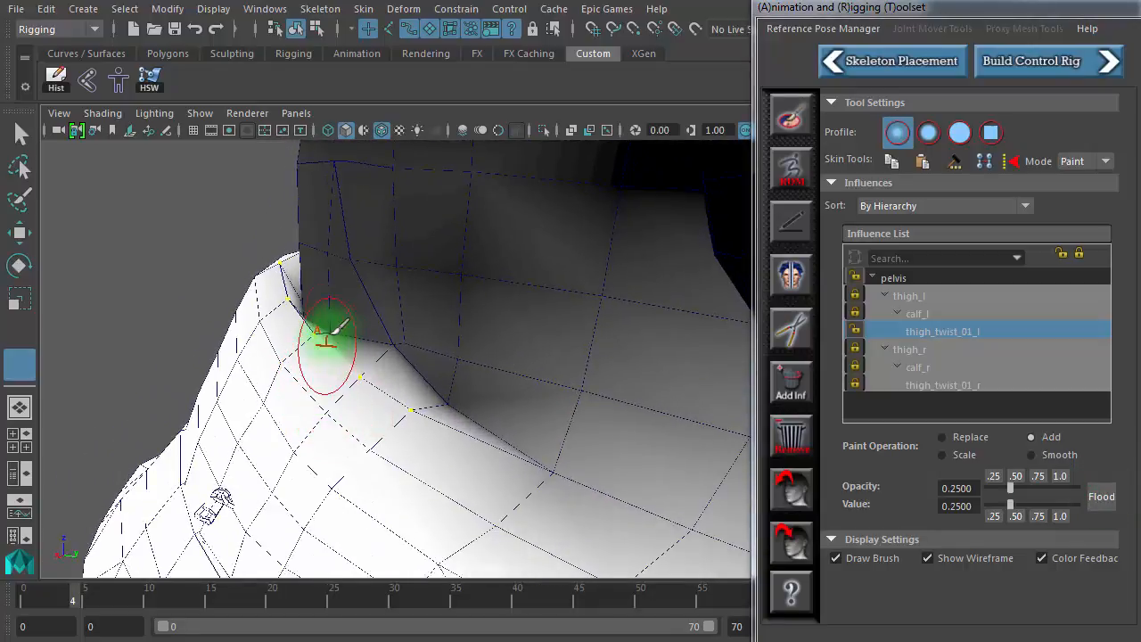
pyautogui.keyDown('alt'); pyautogui.moveTo(601, 414); pyautogui.dragTo(468, 397, button='right'); pyautogui.keyUp('alt')
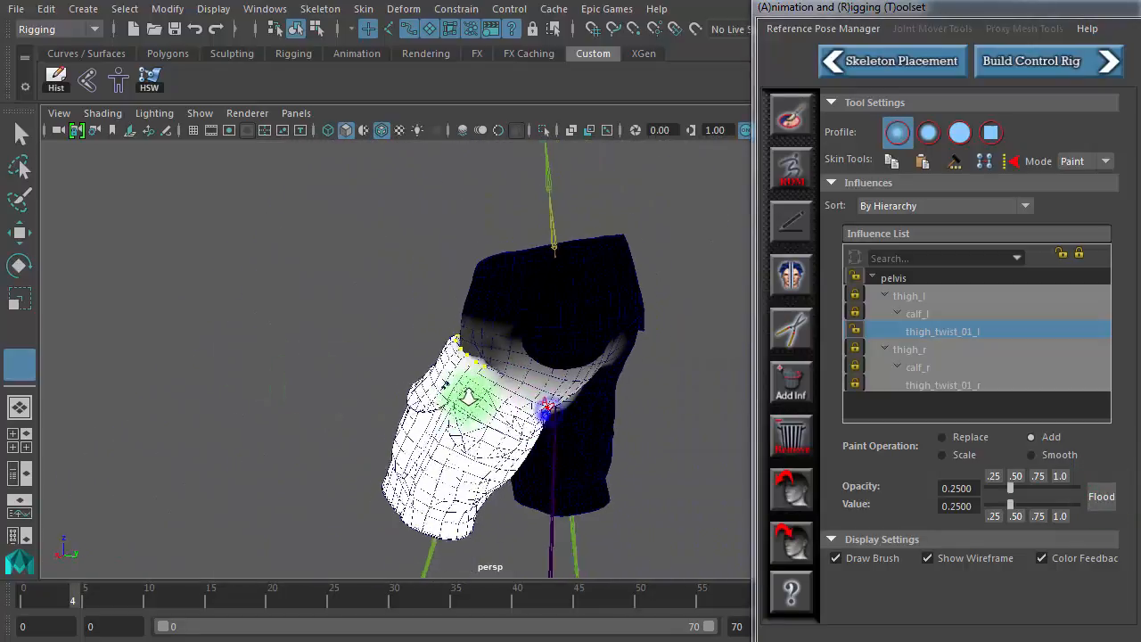
pyautogui.moveTo(18, 599); pyautogui.dragTo(110, 597)
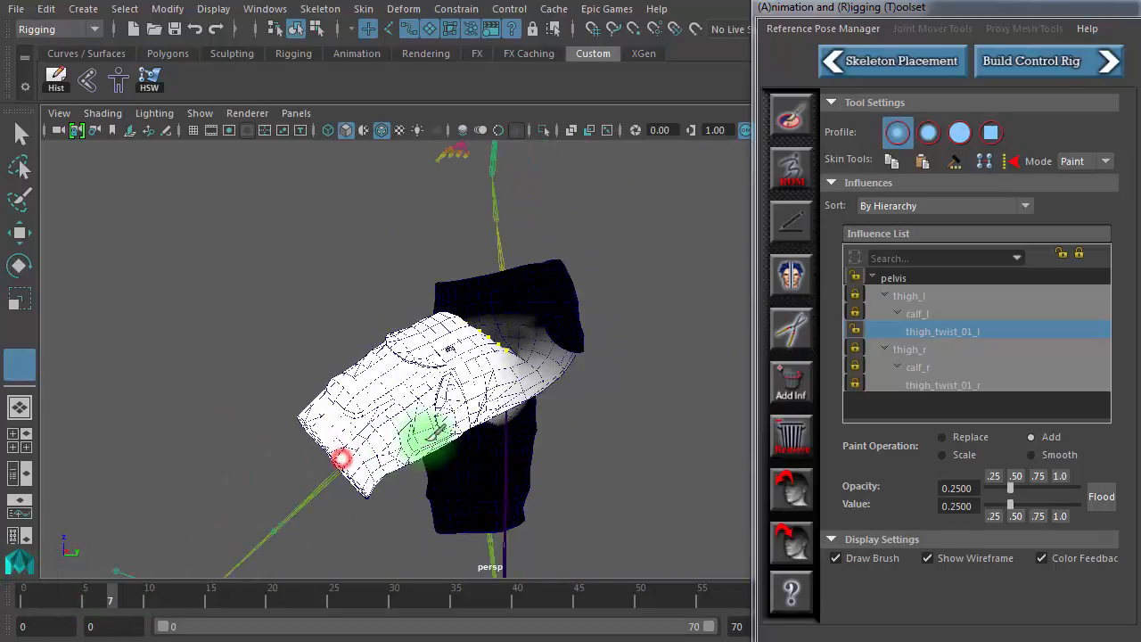
pyautogui.keyDown('alt'); pyautogui.moveTo(350, 447); pyautogui.dragTo(691, 482, button='right'); pyautogui.keyUp('alt')
pyautogui.keyDown('alt'); pyautogui.moveTo(465, 486); pyautogui.dragTo(421, 488); pyautogui.keyUp('alt')
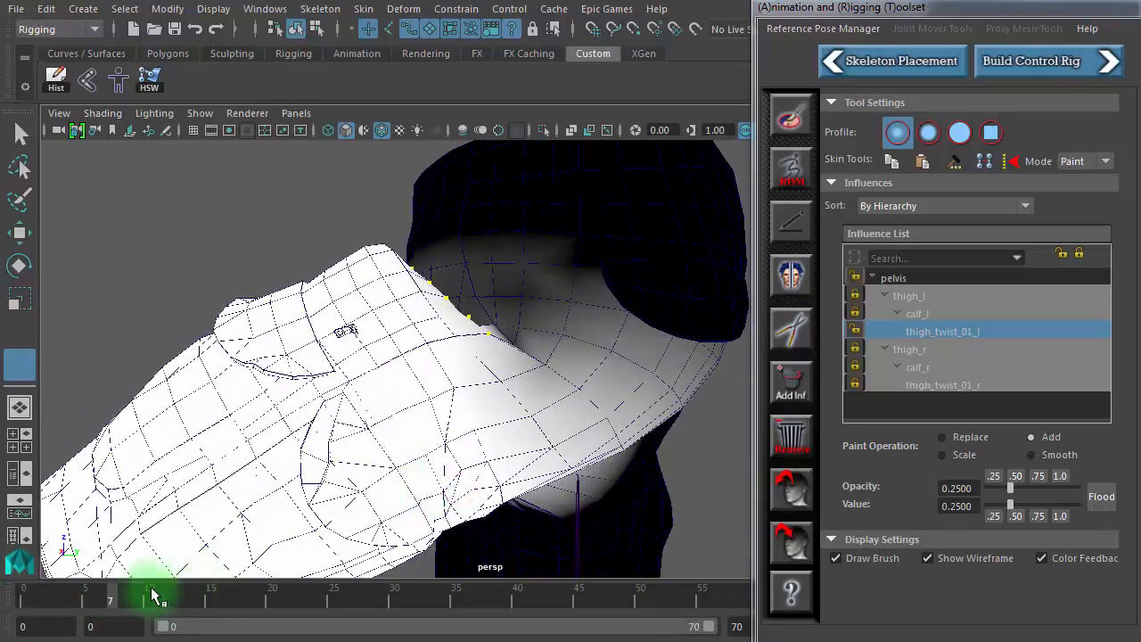
pyautogui.moveTo(153, 596)
pyautogui.mouseDown()
pyautogui.moveTo(89, 598)
pyautogui.moveTo(149, 597)
pyautogui.mouseUp()
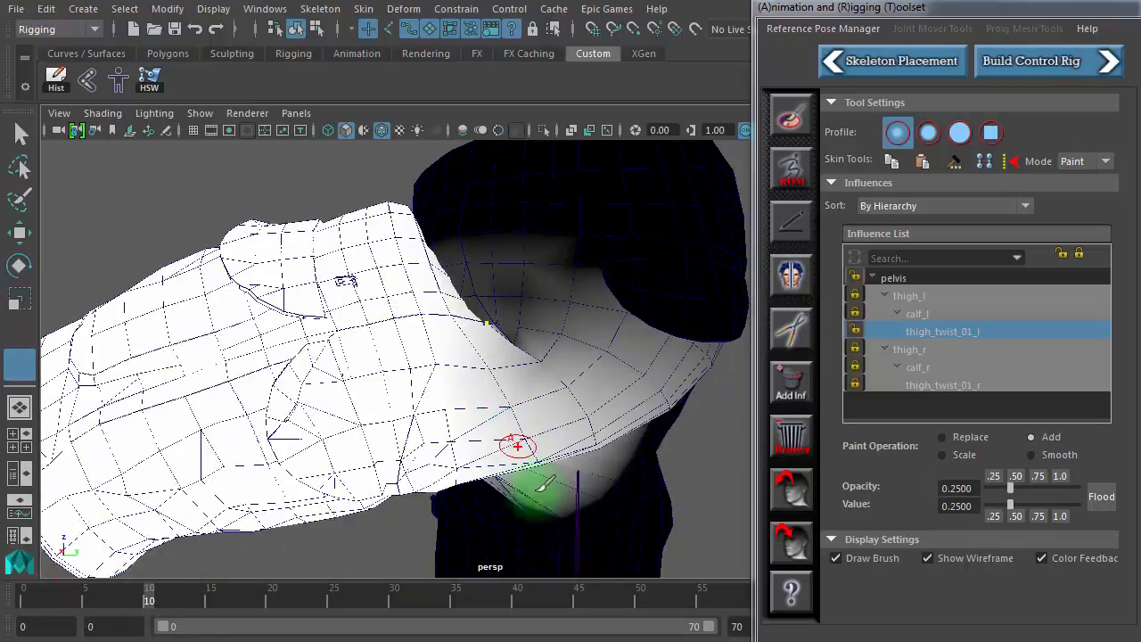
pyautogui.moveTo(484, 472)
pyautogui.keyDown('alt'); pyautogui.mouseDown()
pyautogui.moveTo(509, 565)
pyautogui.moveTo(437, 443)
pyautogui.mouseUp(); pyautogui.keyUp('alt')
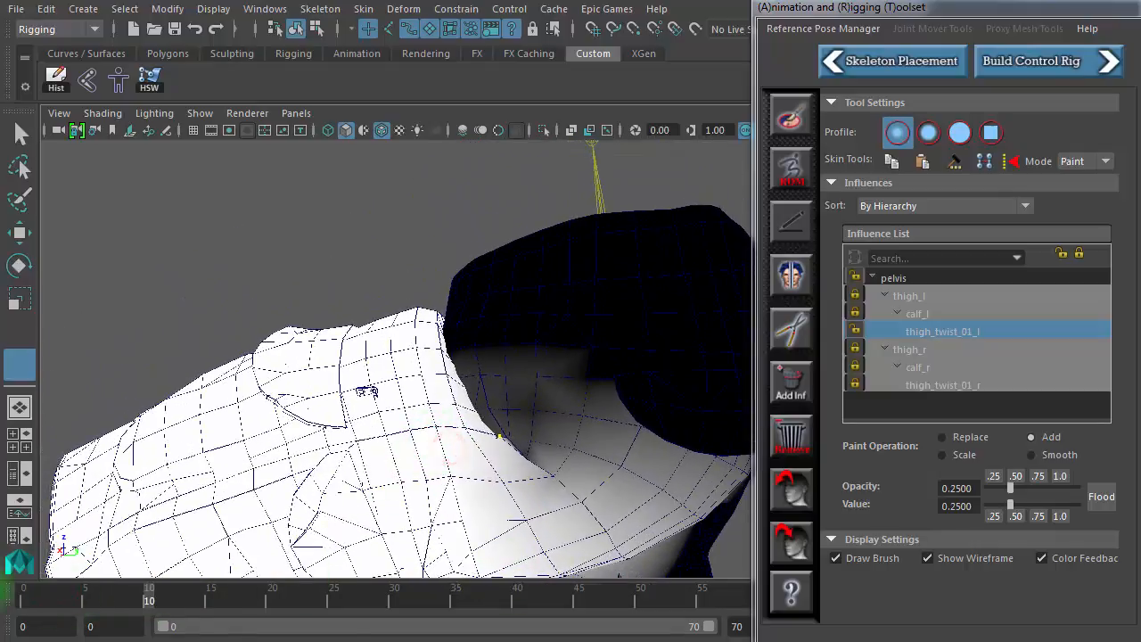
pyautogui.click(128, 604)
pyautogui.keyDown('alt'); pyautogui.moveTo(543, 493); pyautogui.dragTo(561, 487); pyautogui.keyUp('alt')
pyautogui.keyDown('alt'); pyautogui.moveTo(428, 430); pyautogui.dragTo(408, 437); pyautogui.keyUp('alt')
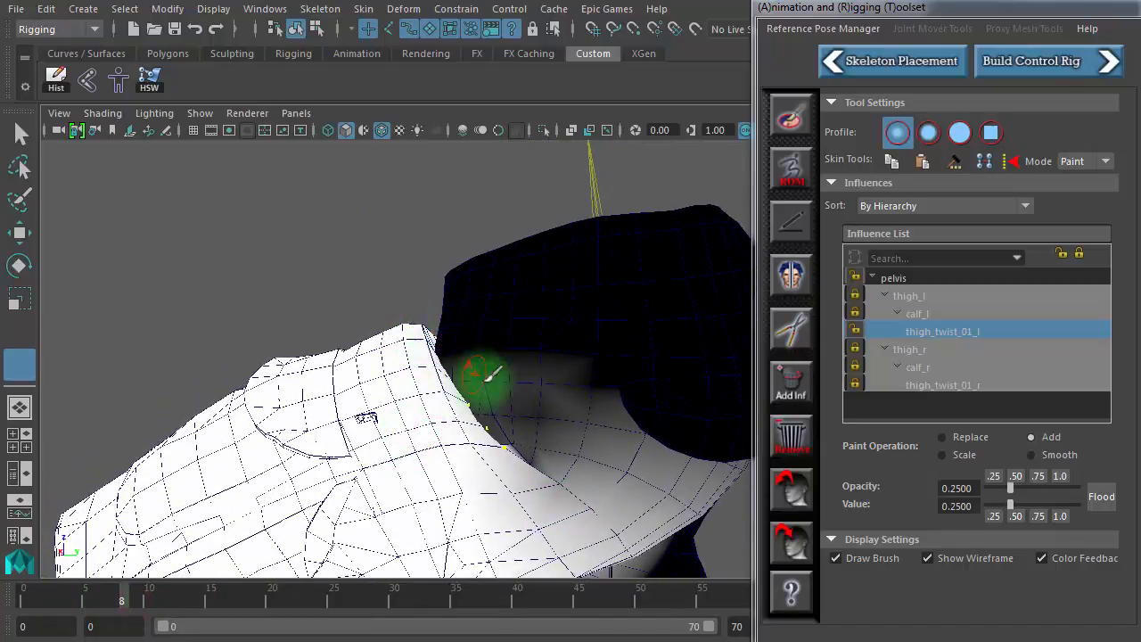
pyautogui.keyDown('alt'); pyautogui.moveTo(354, 425); pyautogui.dragTo(367, 434); pyautogui.keyUp('alt')
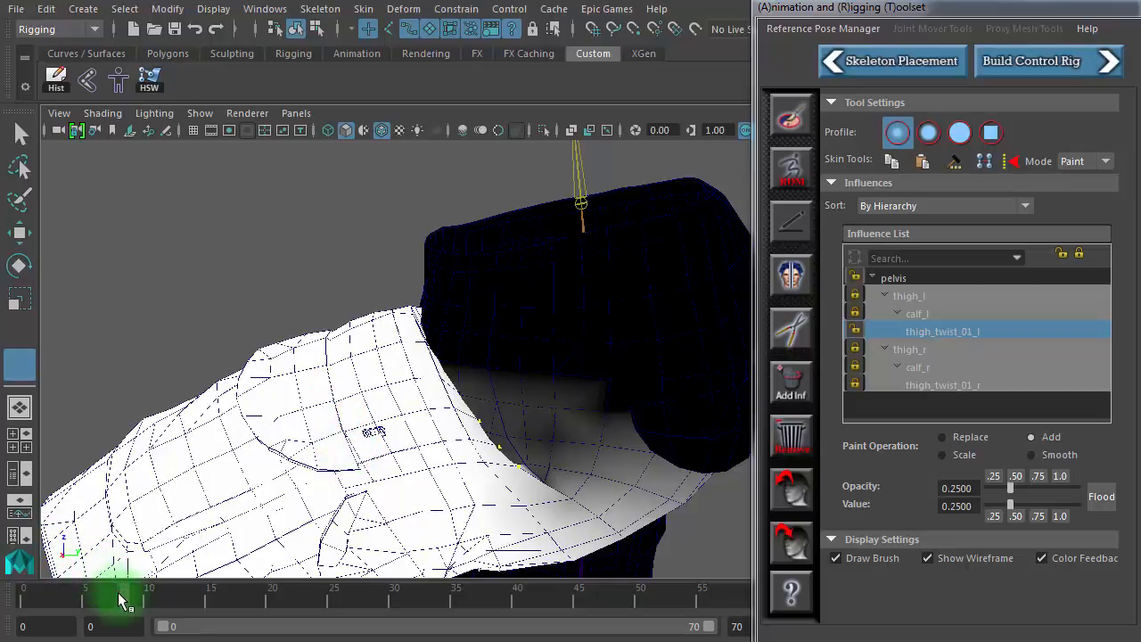
# At frame 1, leave weight painting and select the next vertex row up across the left front hip, starting from its edges
pyautogui.moveTo(119, 599); pyautogui.dragTo(81, 589)
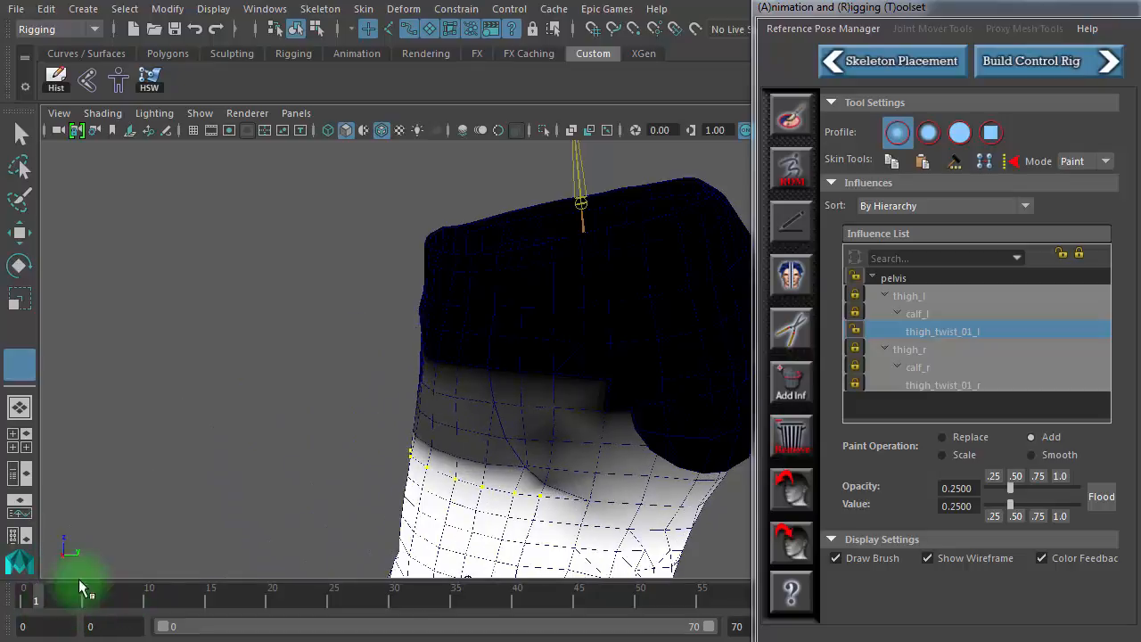
pyautogui.keyDown('alt'); pyautogui.moveTo(215, 474); pyautogui.dragTo(254, 453); pyautogui.keyUp('alt')
pyautogui.keyDown('alt'); pyautogui.moveTo(194, 451); pyautogui.dragTo(397, 457, button='right'); pyautogui.keyUp('alt')
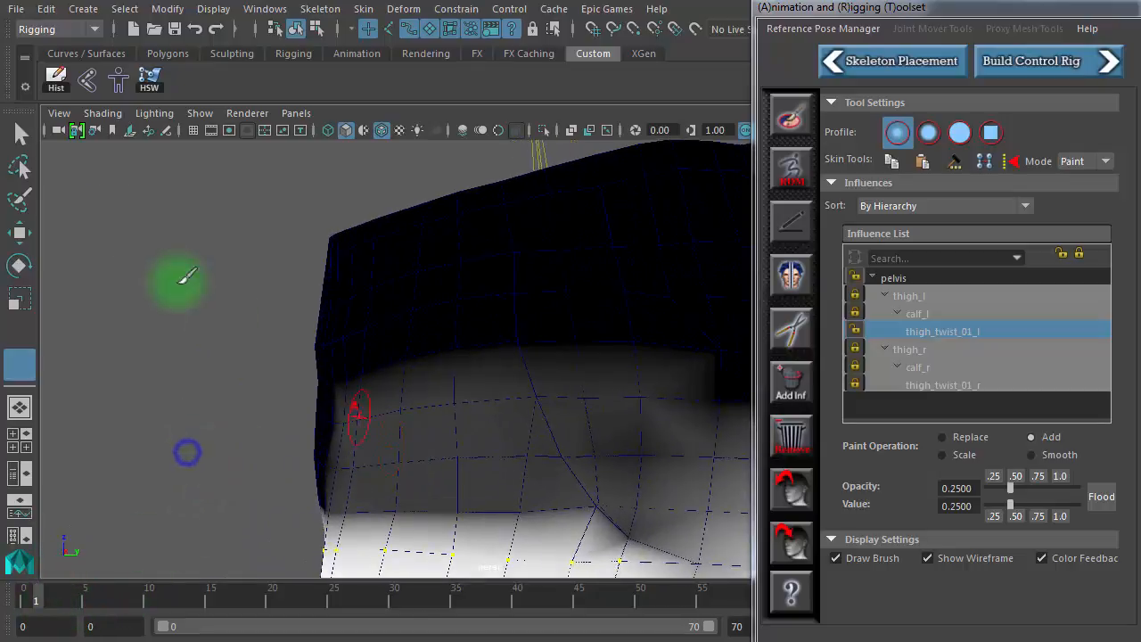
pyautogui.click(33, 140)
pyautogui.keyDown('alt'); pyautogui.moveTo(419, 434); pyautogui.dragTo(406, 191, button='middle'); pyautogui.keyUp('alt')
pyautogui.keyDown('alt'); pyautogui.moveTo(402, 346); pyautogui.dragTo(562, 348); pyautogui.keyUp('alt')
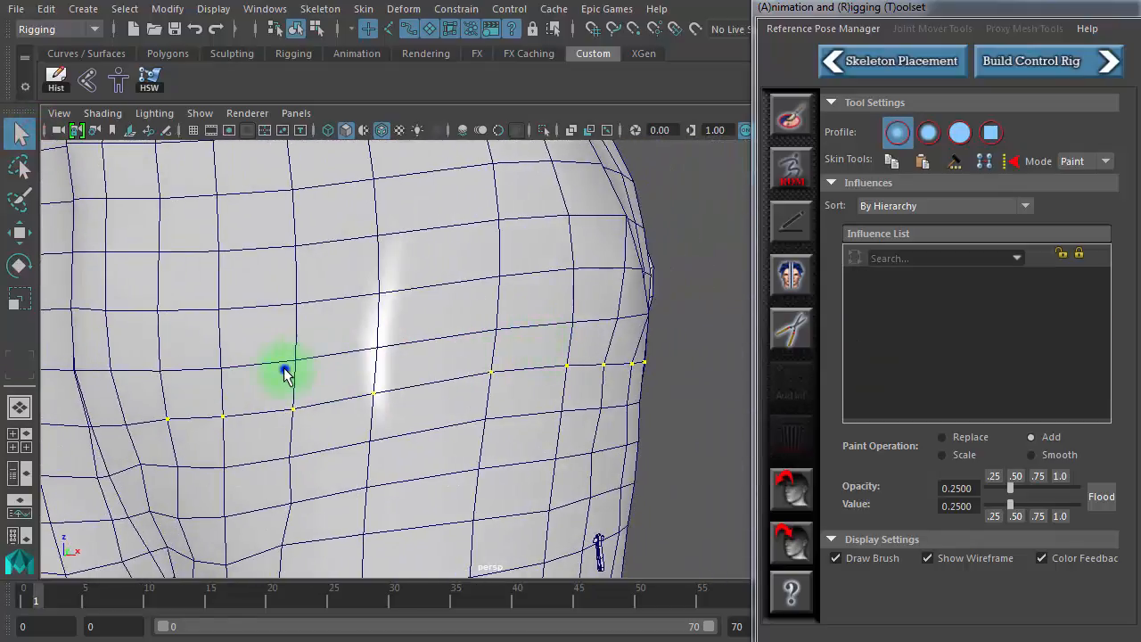
pyautogui.moveTo(283, 373); pyautogui.dragTo(283, 317, button='right')
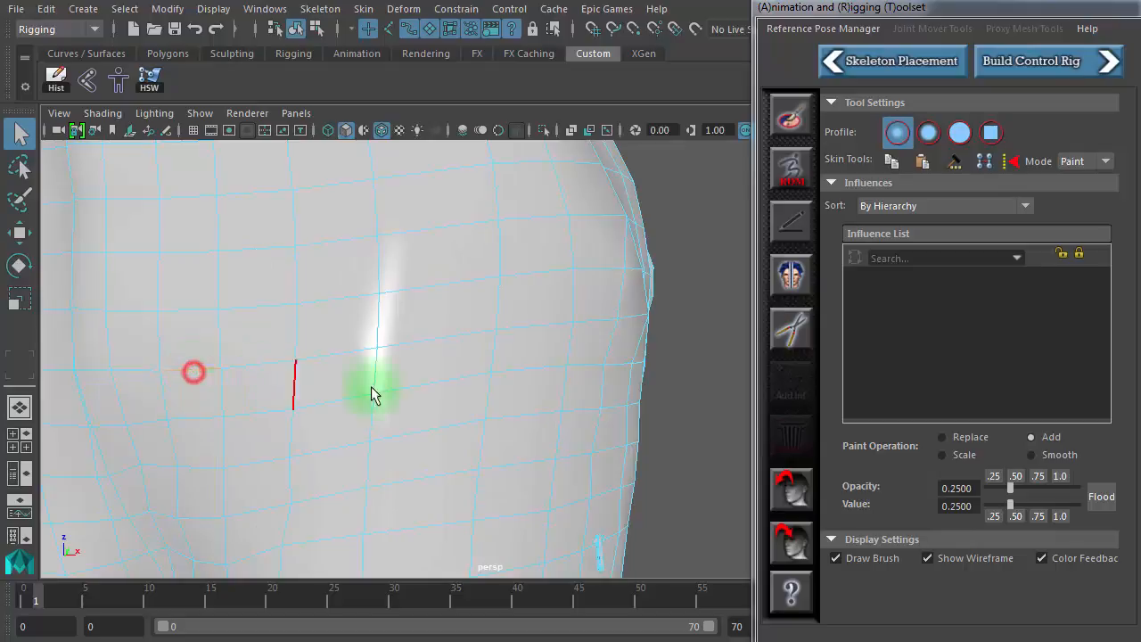
pyautogui.keyDown('alt'); pyautogui.moveTo(373, 395); pyautogui.dragTo(453, 361); pyautogui.keyUp('alt')
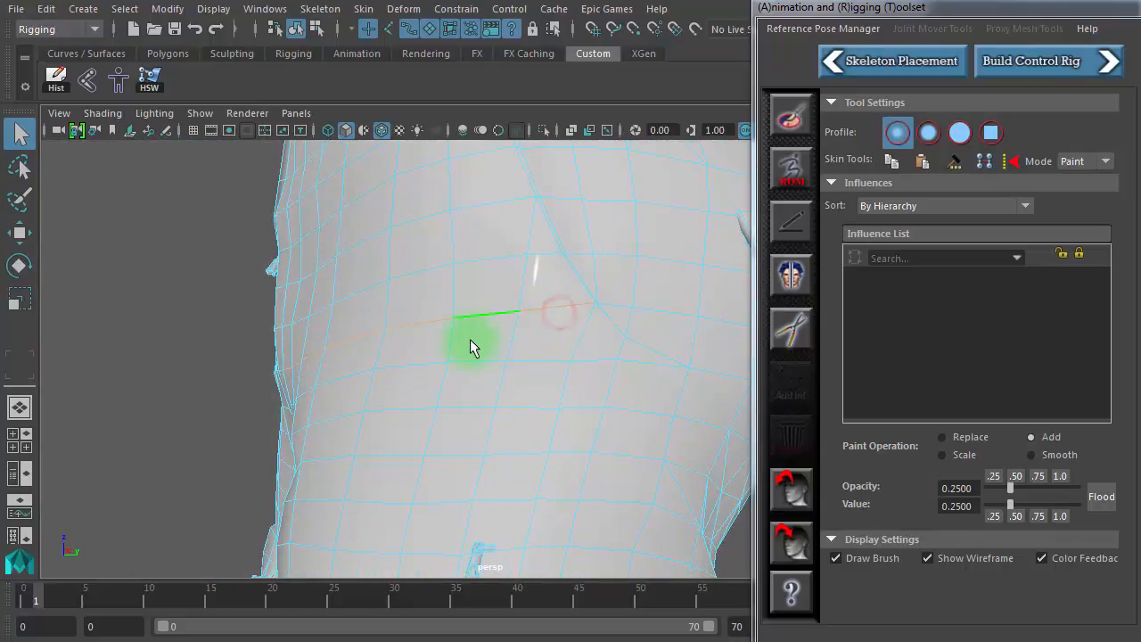
pyautogui.keyDown('alt'); pyautogui.moveTo(472, 347); pyautogui.dragTo(410, 352); pyautogui.keyUp('alt')
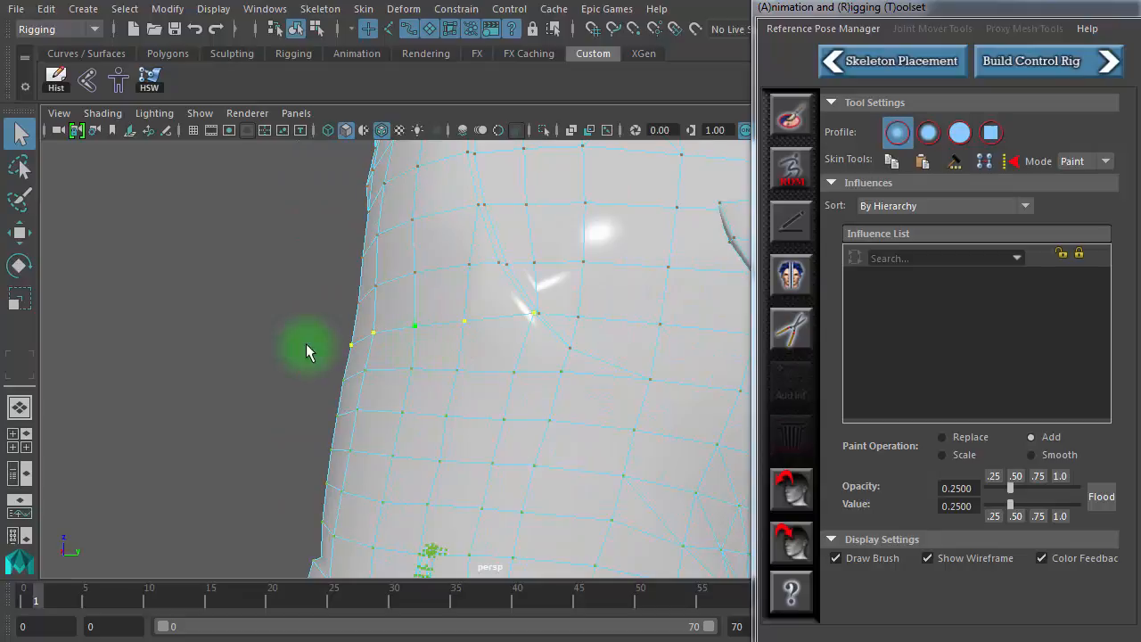
# Restart weight painting on the new vertex row with X-ray joints turned off, check the hip at frame 6, and go to frame 3
pyautogui.click(788, 126)
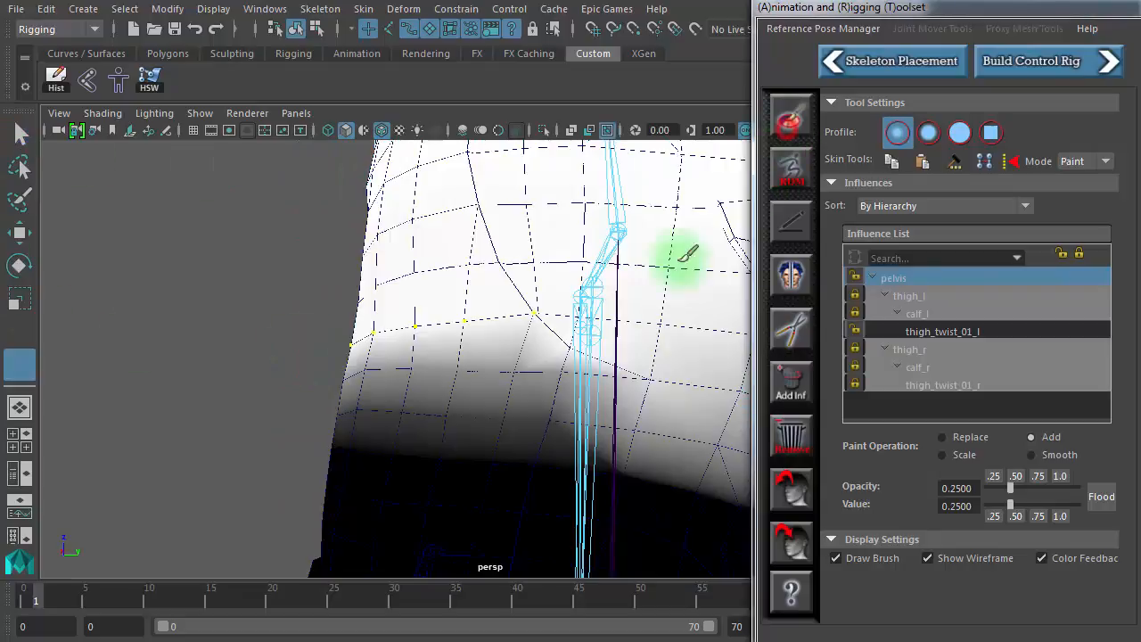
pyautogui.keyDown('alt'); pyautogui.moveTo(532, 364); pyautogui.dragTo(161, 344, button='right'); pyautogui.keyUp('alt')
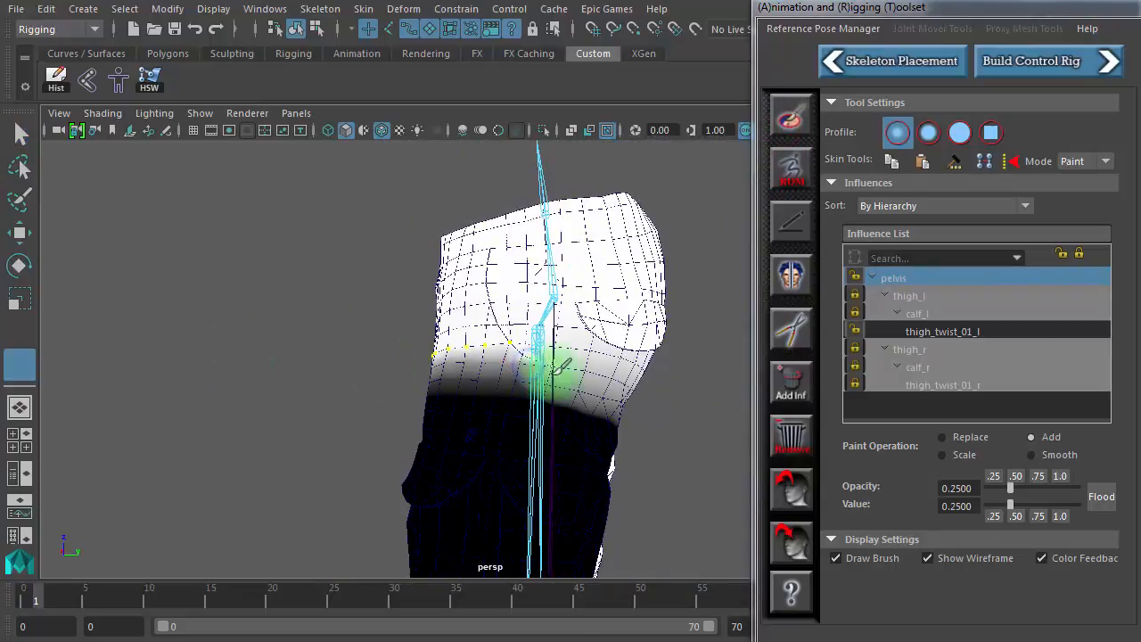
pyautogui.click(98, 599)
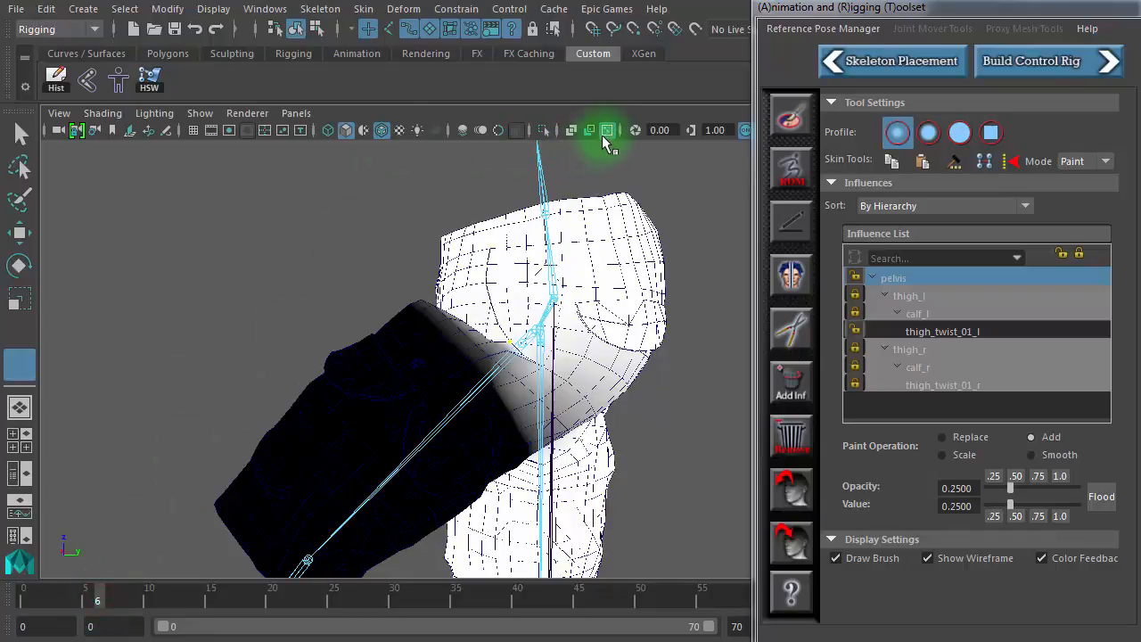
pyautogui.scroll(3, 642, 326)
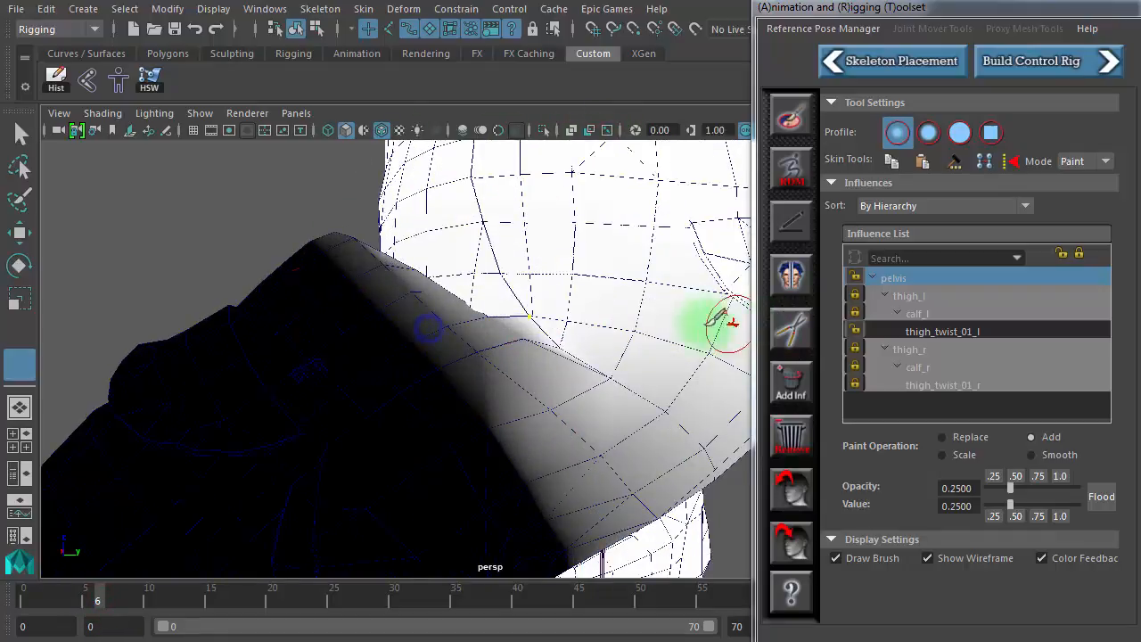
pyautogui.keyDown('alt'); pyautogui.moveTo(710, 323); pyautogui.dragTo(643, 346); pyautogui.keyUp('alt')
pyautogui.keyDown('alt'); pyautogui.moveTo(420, 287); pyautogui.dragTo(499, 304, button='right'); pyautogui.keyUp('alt')
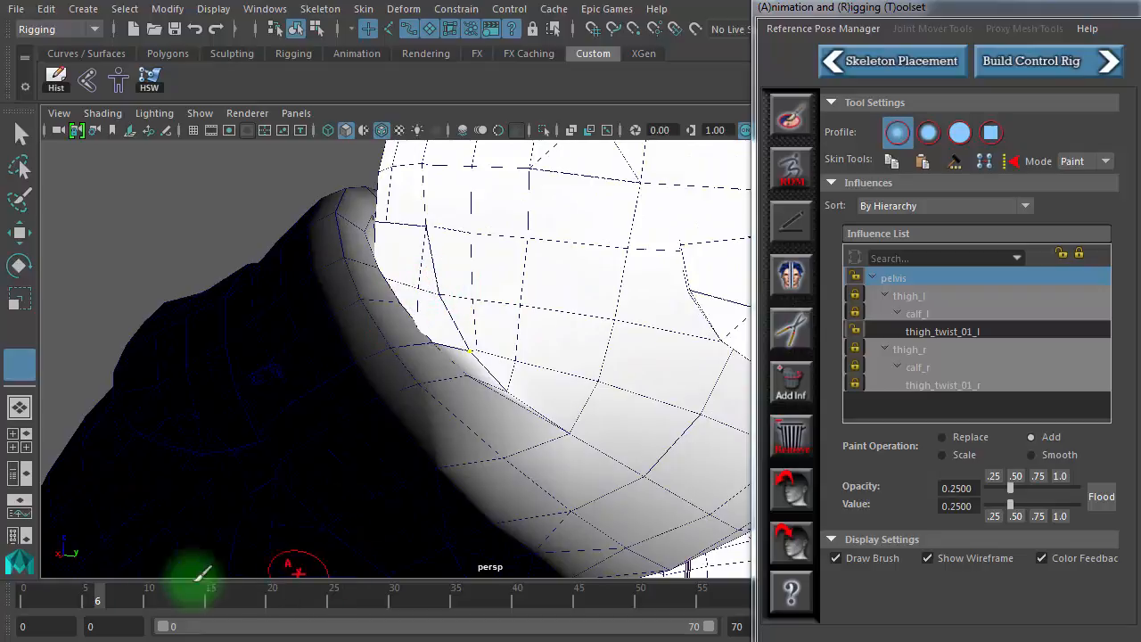
pyautogui.moveTo(97, 604); pyautogui.dragTo(61, 622)
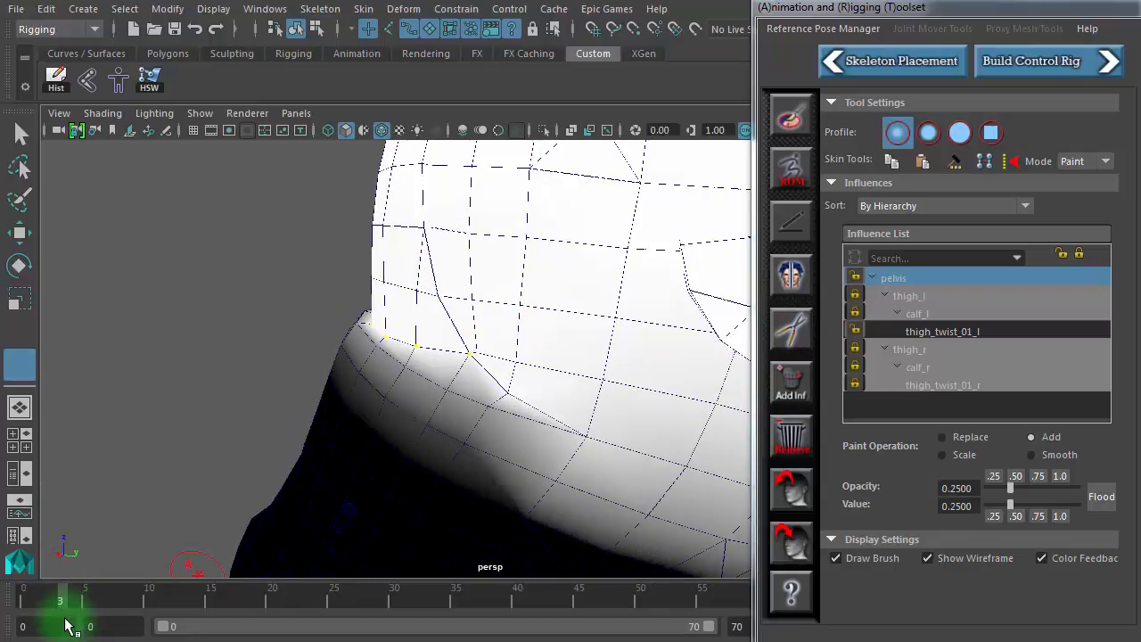
# Flood thigh_twist_01_l weight repeatedly onto the selected upper hip row with Add at value 0.25 and opacity 0.25
pyautogui.click(970, 334)
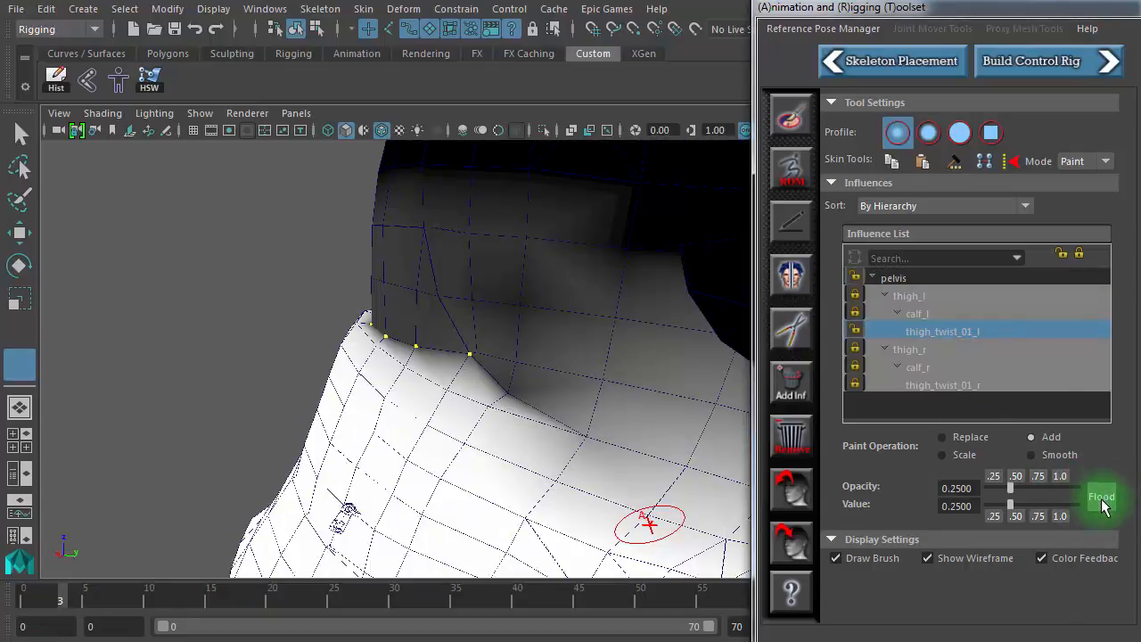
pyautogui.click(1102, 500)
pyautogui.click(1102, 500)
pyautogui.click(1102, 499)
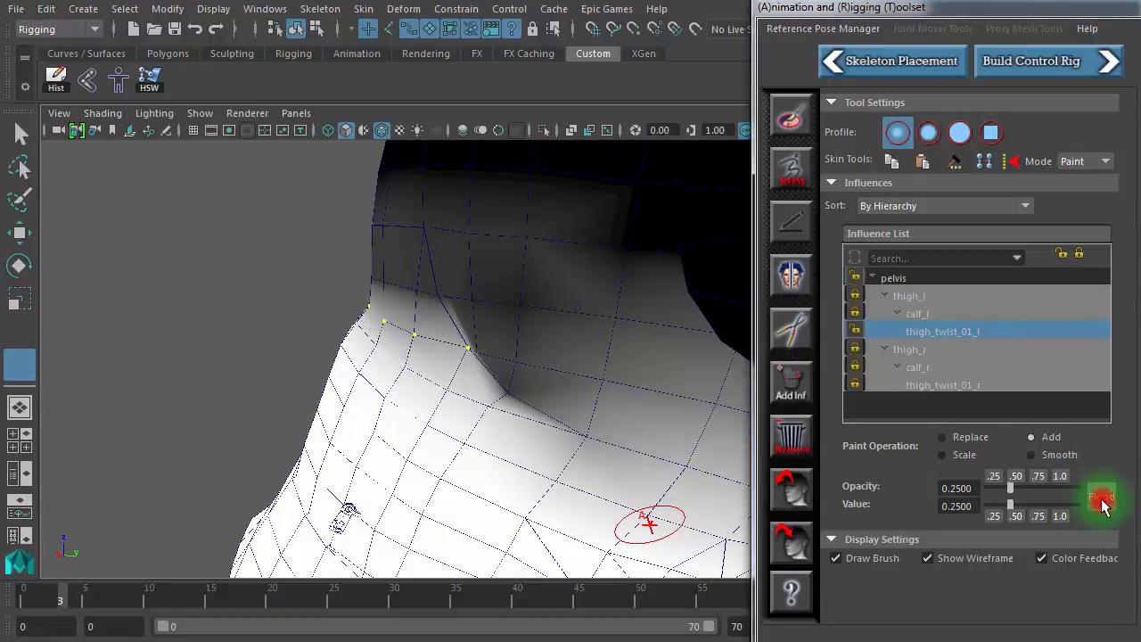
pyautogui.click(1101, 499)
pyautogui.click(1102, 499)
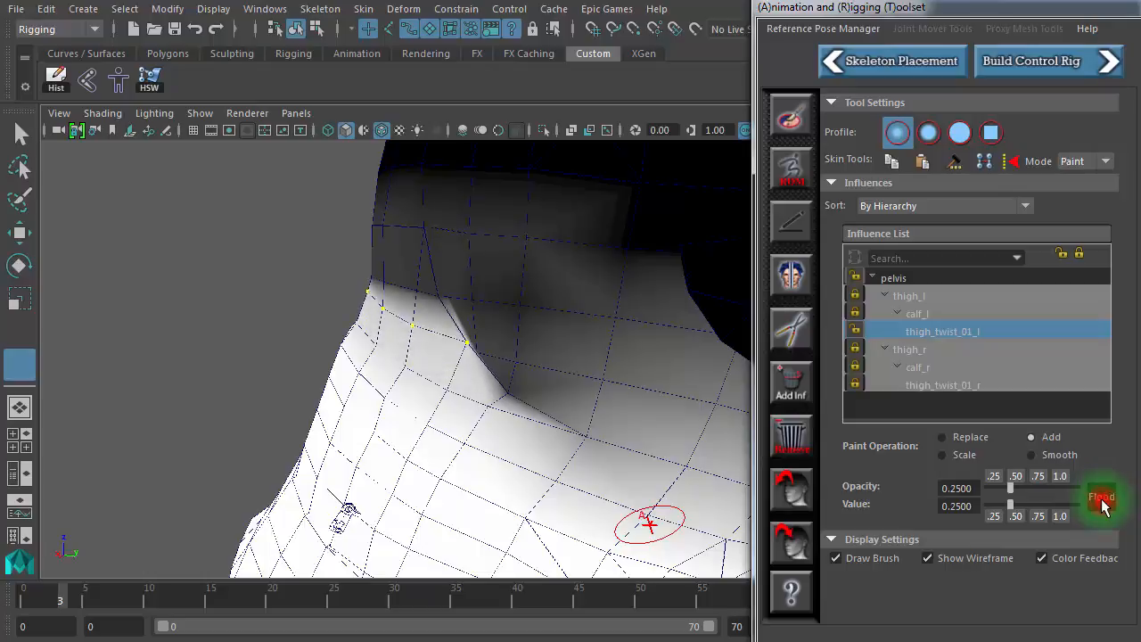
# Examine the left hip crease up close with the leg raised at frame 5
pyautogui.click(71, 598)
pyautogui.moveTo(76, 600)
pyautogui.mouseDown()
pyautogui.moveTo(114, 603)
pyautogui.moveTo(90, 595)
pyautogui.mouseUp()
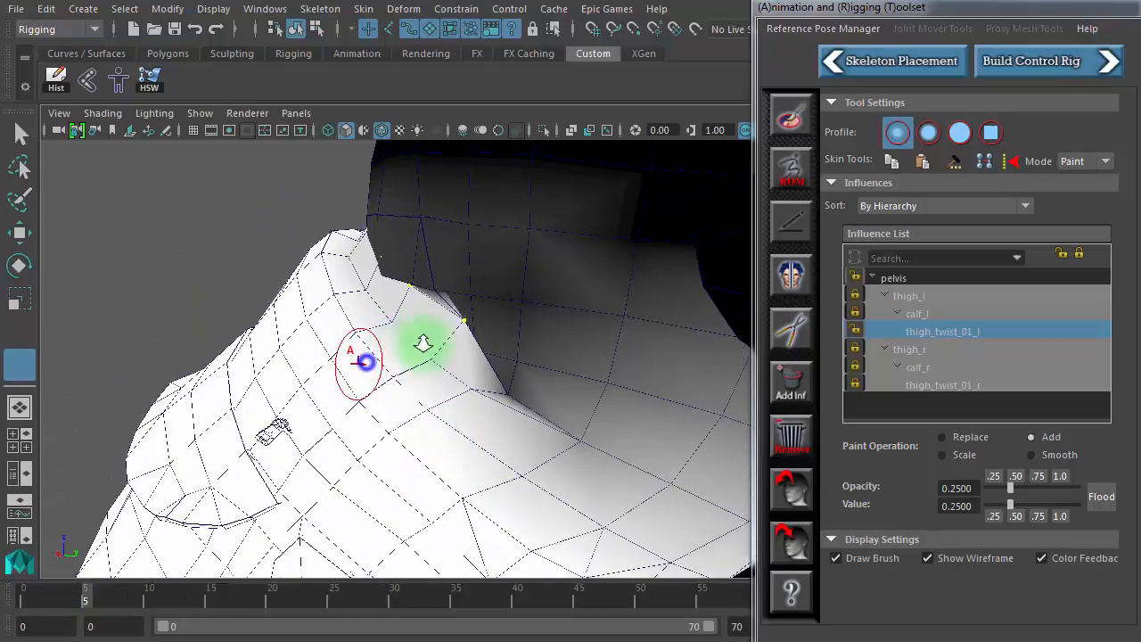
pyautogui.keyDown('alt'); pyautogui.moveTo(423, 343); pyautogui.dragTo(479, 275); pyautogui.keyUp('alt')
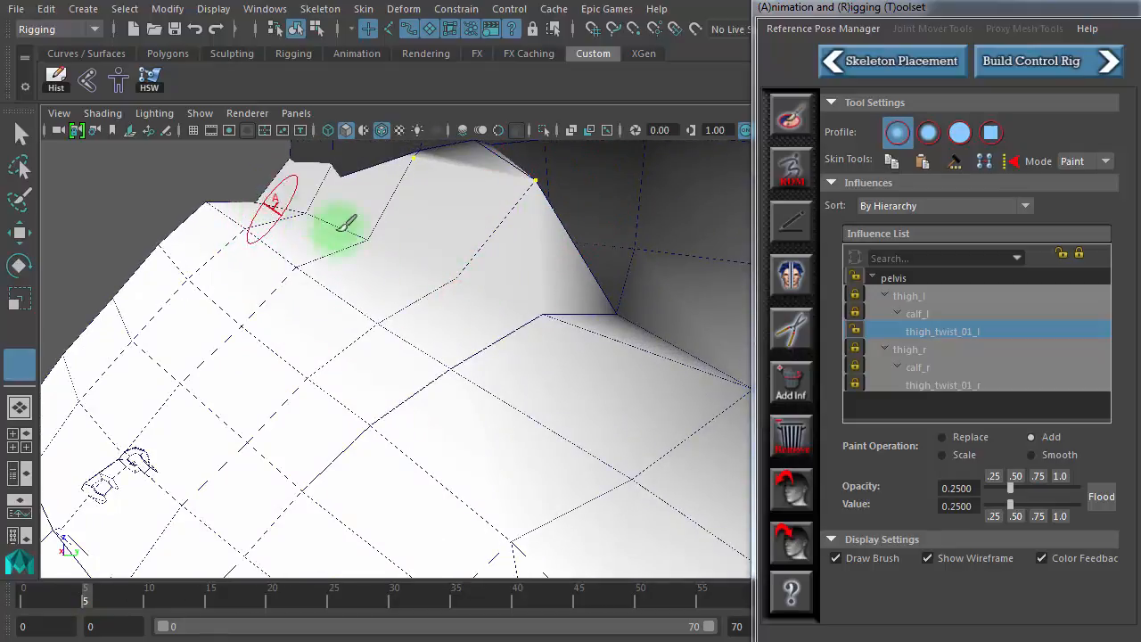
# Check the left hip weights around the selected vertex row from several angles at frames 5, 3, 1 and 7
pyautogui.keyDown('alt'); pyautogui.moveTo(408, 301); pyautogui.dragTo(319, 395); pyautogui.keyUp('alt')
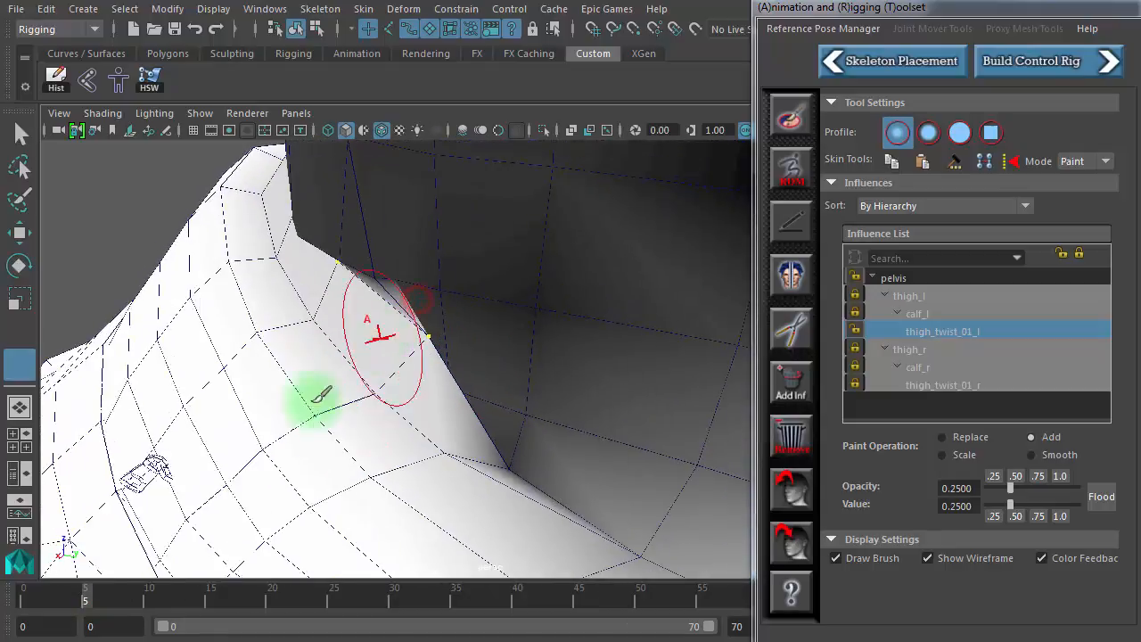
pyautogui.moveTo(122, 598); pyautogui.dragTo(64, 605)
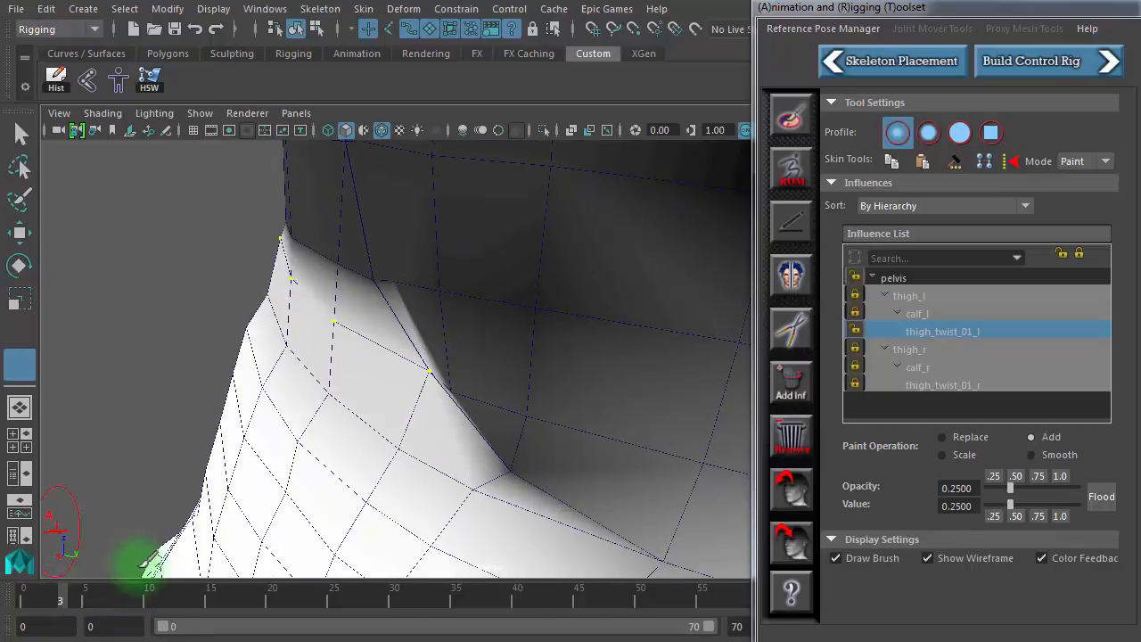
pyautogui.moveTo(509, 384)
pyautogui.keyDown('alt'); pyautogui.mouseDown()
pyautogui.moveTo(387, 382)
pyautogui.moveTo(413, 356)
pyautogui.moveTo(458, 360)
pyautogui.moveTo(448, 369)
pyautogui.moveTo(438, 357)
pyautogui.mouseUp(); pyautogui.keyUp('alt')
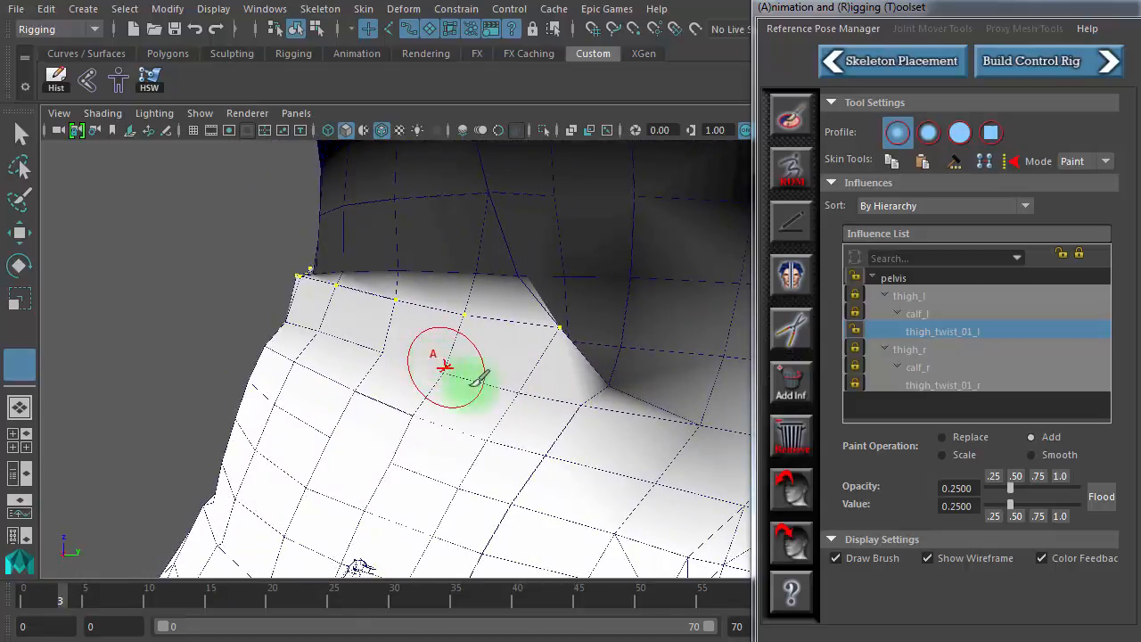
pyautogui.moveTo(92, 599); pyautogui.dragTo(43, 604)
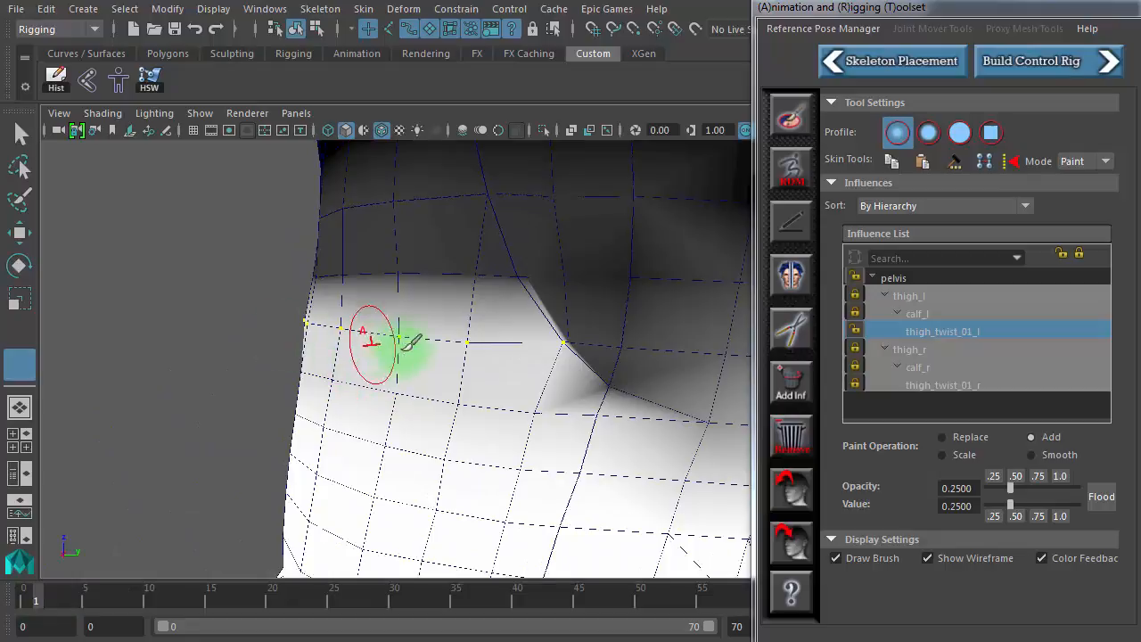
pyautogui.keyDown('alt'); pyautogui.moveTo(395, 349); pyautogui.dragTo(338, 370); pyautogui.keyUp('alt')
pyautogui.moveTo(82, 588); pyautogui.dragTo(109, 575)
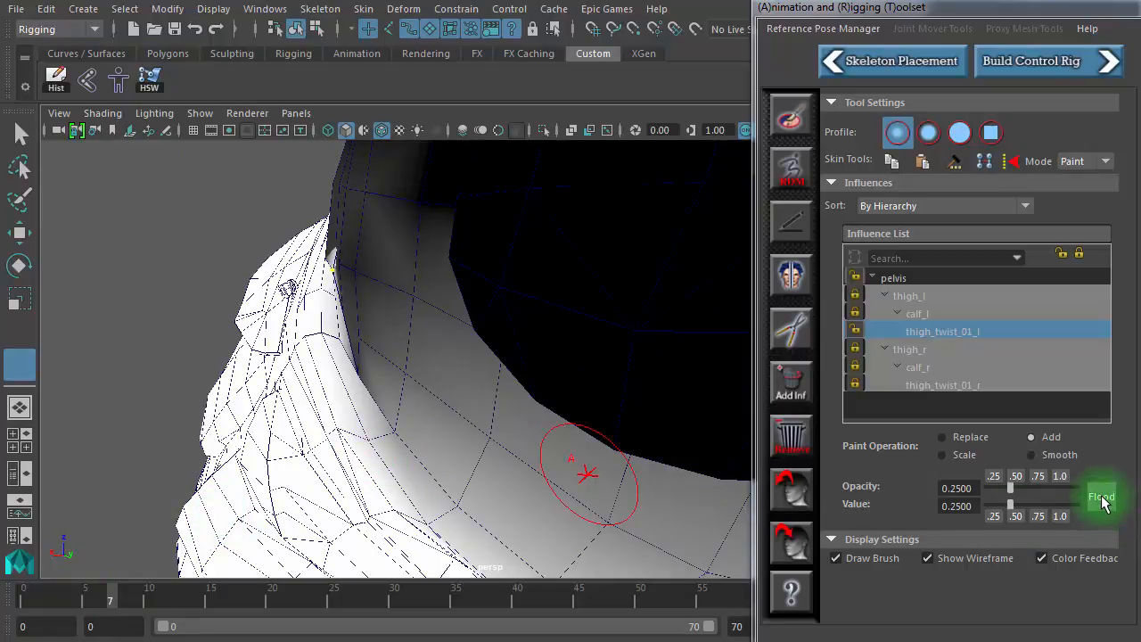
pyautogui.keyDown('alt'); pyautogui.moveTo(409, 352); pyautogui.dragTo(428, 339); pyautogui.keyUp('alt')
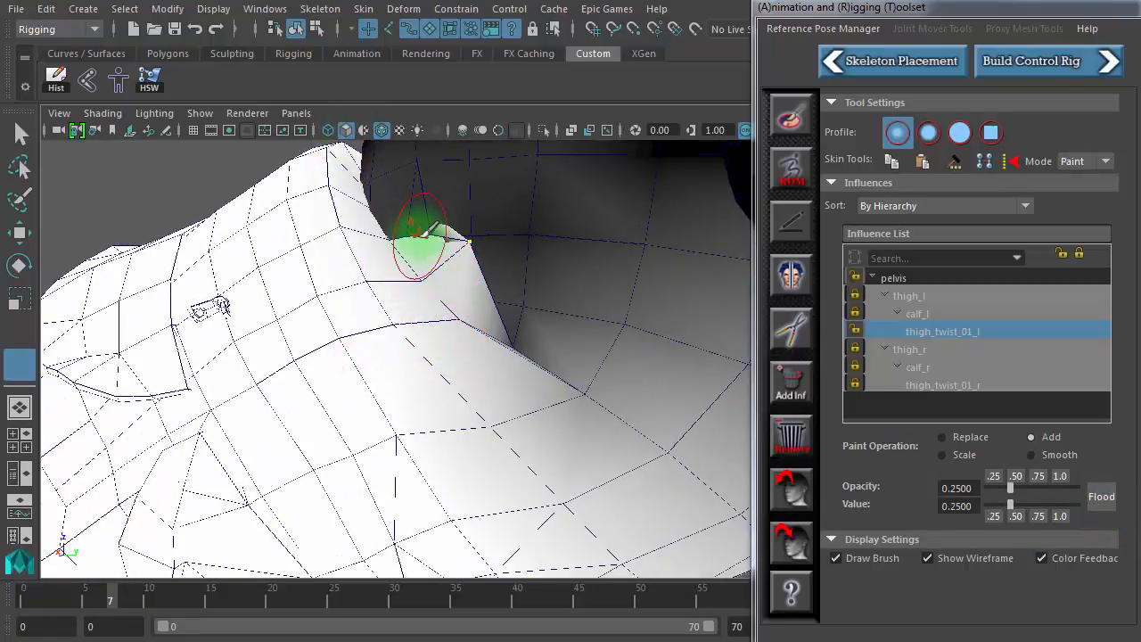
pyautogui.moveTo(416, 240)
pyautogui.keyDown('alt'); pyautogui.mouseDown()
pyautogui.moveTo(344, 209)
pyautogui.moveTo(397, 321)
pyautogui.moveTo(407, 319)
pyautogui.mouseUp(); pyautogui.keyUp('alt')
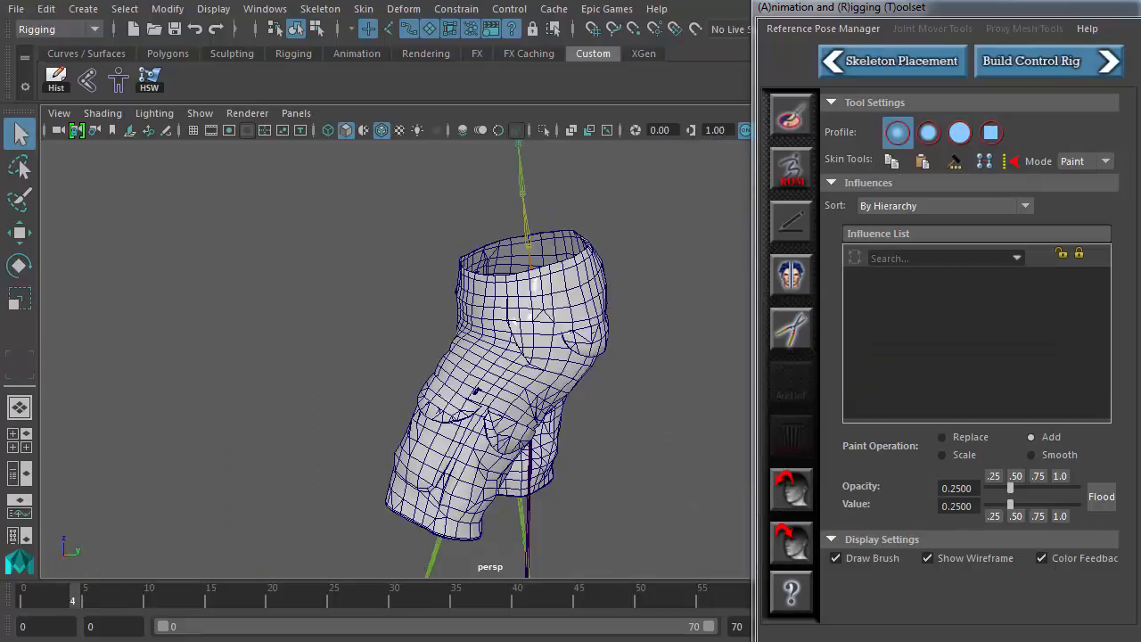
# Review the left hip deformation on the plain shaded pants at frames 8 and 6
pyautogui.scroll(6, 374, 438)
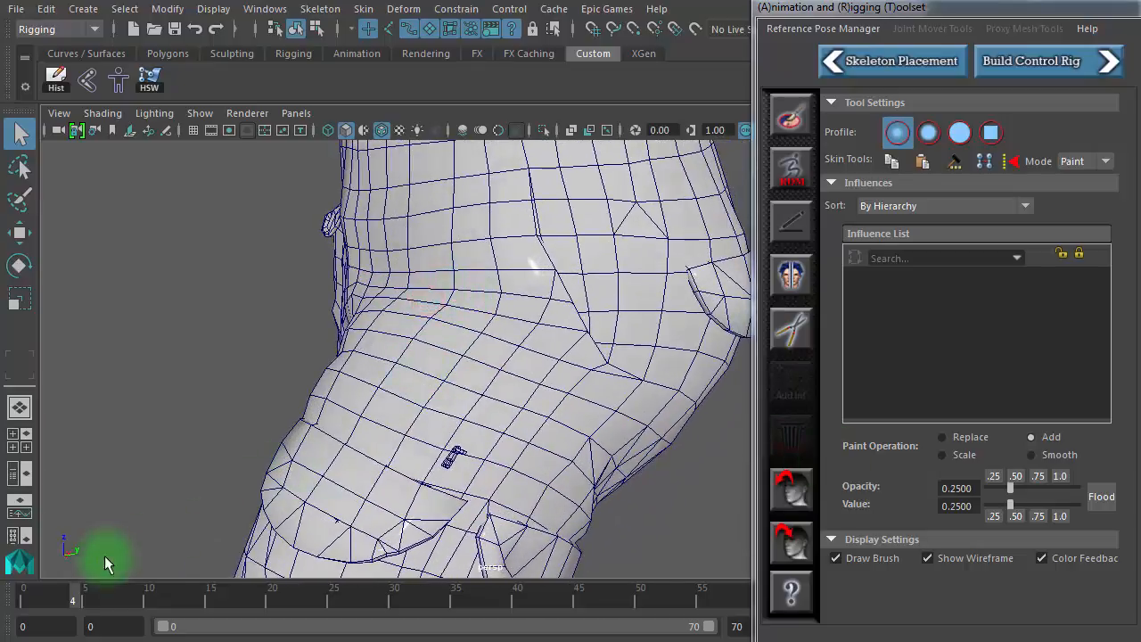
pyautogui.moveTo(72, 591); pyautogui.dragTo(124, 590)
pyautogui.moveTo(459, 331)
pyautogui.keyDown('alt'); pyautogui.mouseDown()
pyautogui.moveTo(377, 311)
pyautogui.moveTo(470, 196)
pyautogui.moveTo(472, 237)
pyautogui.moveTo(441, 242)
pyautogui.moveTo(433, 262)
pyautogui.mouseUp(); pyautogui.keyUp('alt')
pyautogui.keyDown('alt'); pyautogui.moveTo(433, 262); pyautogui.dragTo(470, 252, button='middle'); pyautogui.keyUp('alt')
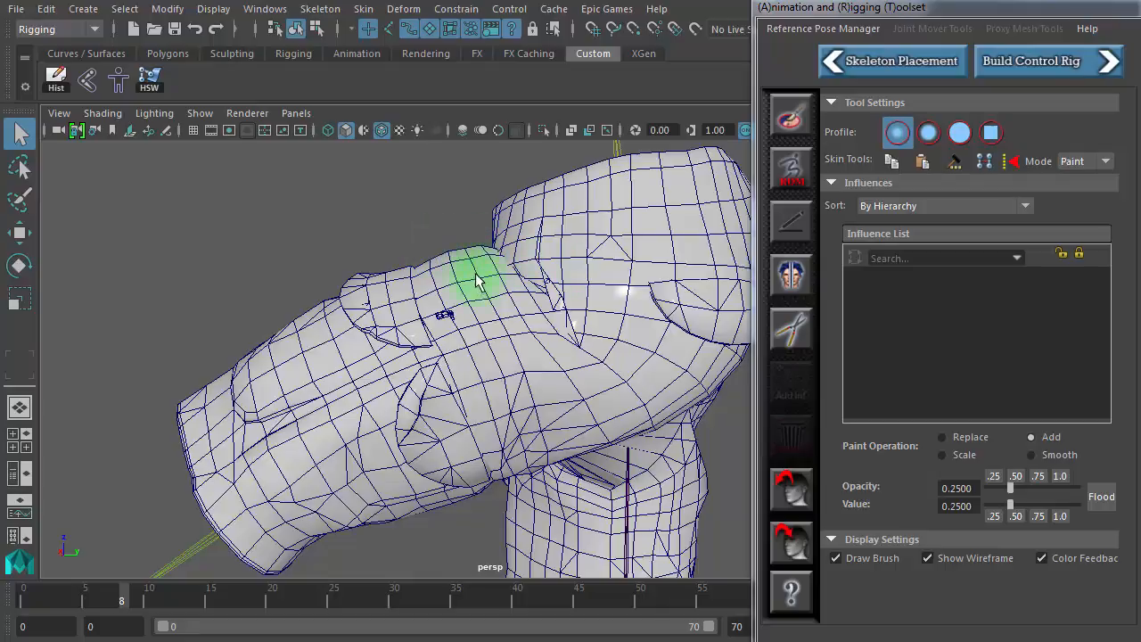
pyautogui.moveTo(108, 576)
pyautogui.mouseDown()
pyautogui.moveTo(76, 590)
pyautogui.moveTo(95, 578)
pyautogui.mouseUp()
pyautogui.keyDown('alt'); pyautogui.moveTo(421, 404); pyautogui.dragTo(169, 357, button='right'); pyautogui.keyUp('alt')
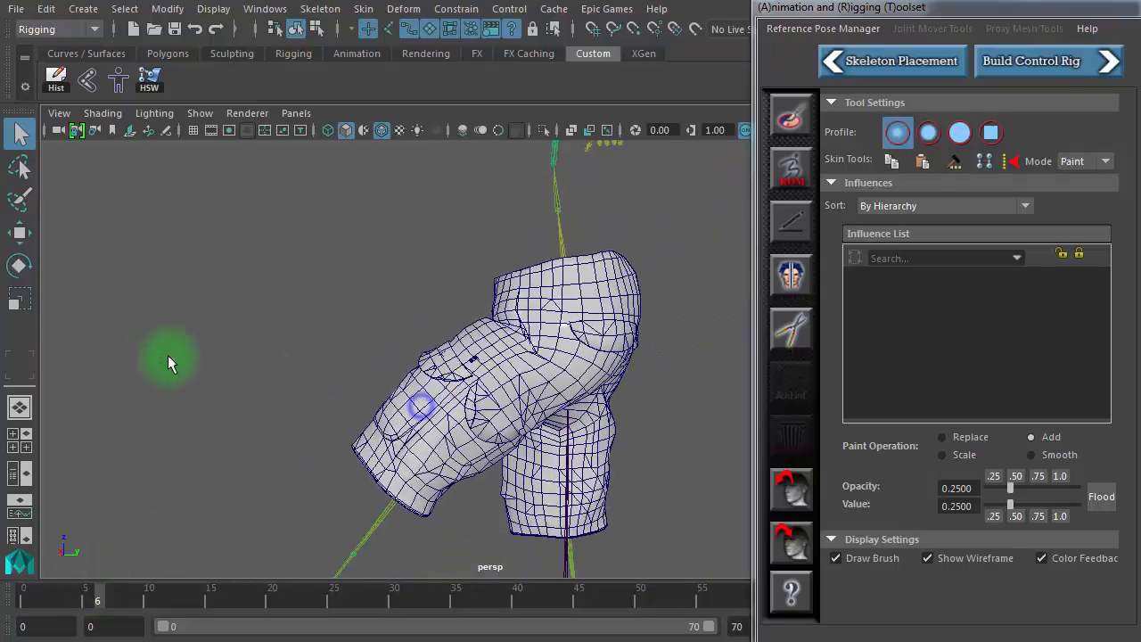
pyautogui.keyDown('alt'); pyautogui.moveTo(395, 362); pyautogui.dragTo(369, 362); pyautogui.keyUp('alt')
pyautogui.keyDown('alt'); pyautogui.moveTo(484, 451); pyautogui.dragTo(515, 452); pyautogui.keyUp('alt')
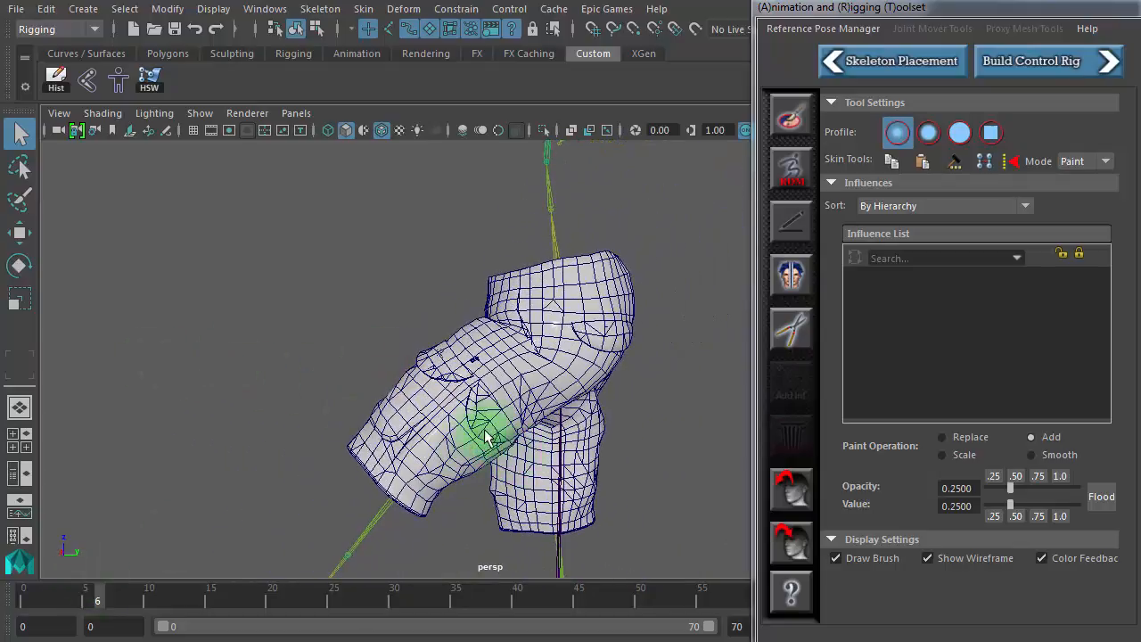
# Examine the left hip crease and pockets up close from the side and front with the leg raised at frame 10
pyautogui.moveTo(76, 589); pyautogui.dragTo(151, 595)
pyautogui.keyDown('alt'); pyautogui.moveTo(536, 362); pyautogui.dragTo(467, 350); pyautogui.keyUp('alt')
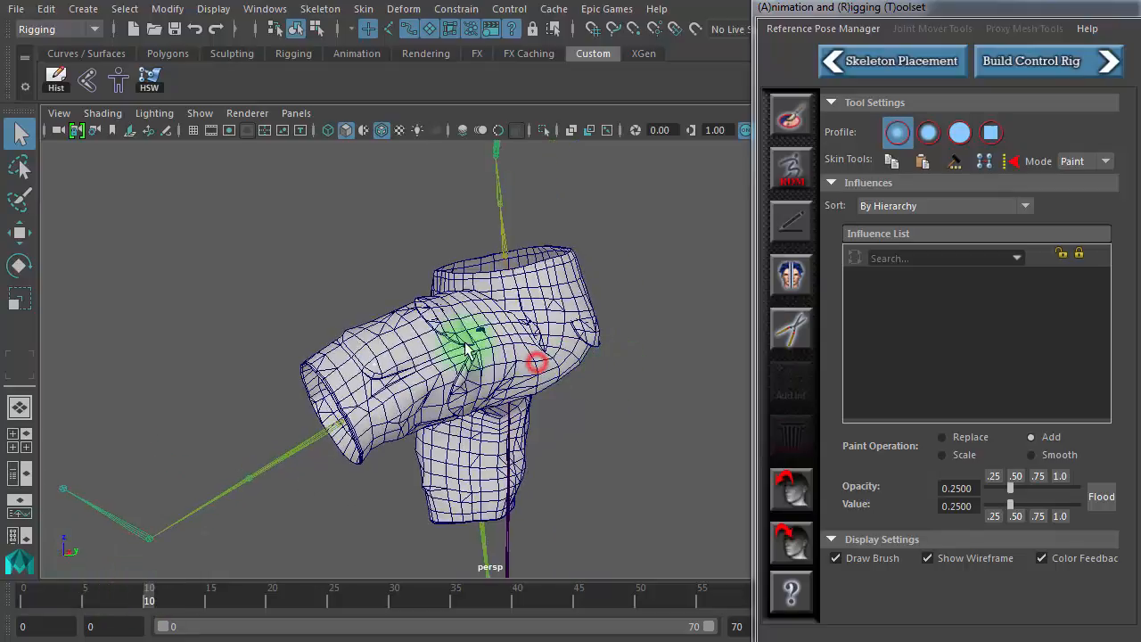
pyautogui.keyDown('alt'); pyautogui.moveTo(330, 316); pyautogui.dragTo(790, 383, button='right'); pyautogui.keyUp('alt')
pyautogui.keyDown('alt'); pyautogui.moveTo(587, 467); pyautogui.dragTo(524, 363); pyautogui.keyUp('alt')
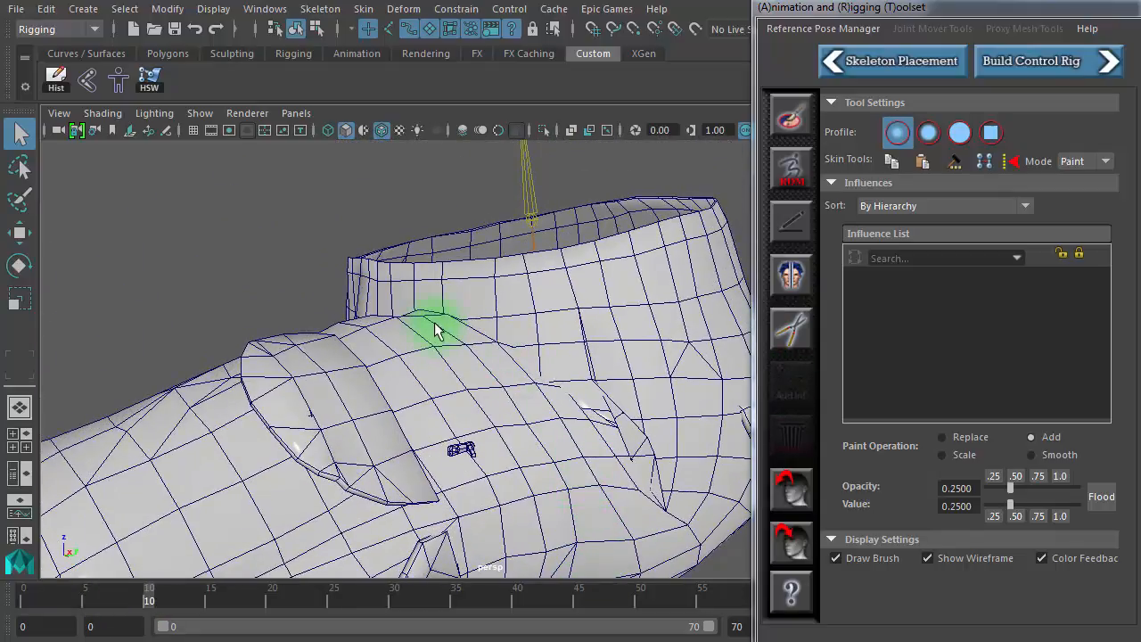
pyautogui.keyDown('alt'); pyautogui.moveTo(436, 329); pyautogui.dragTo(327, 337); pyautogui.keyUp('alt')
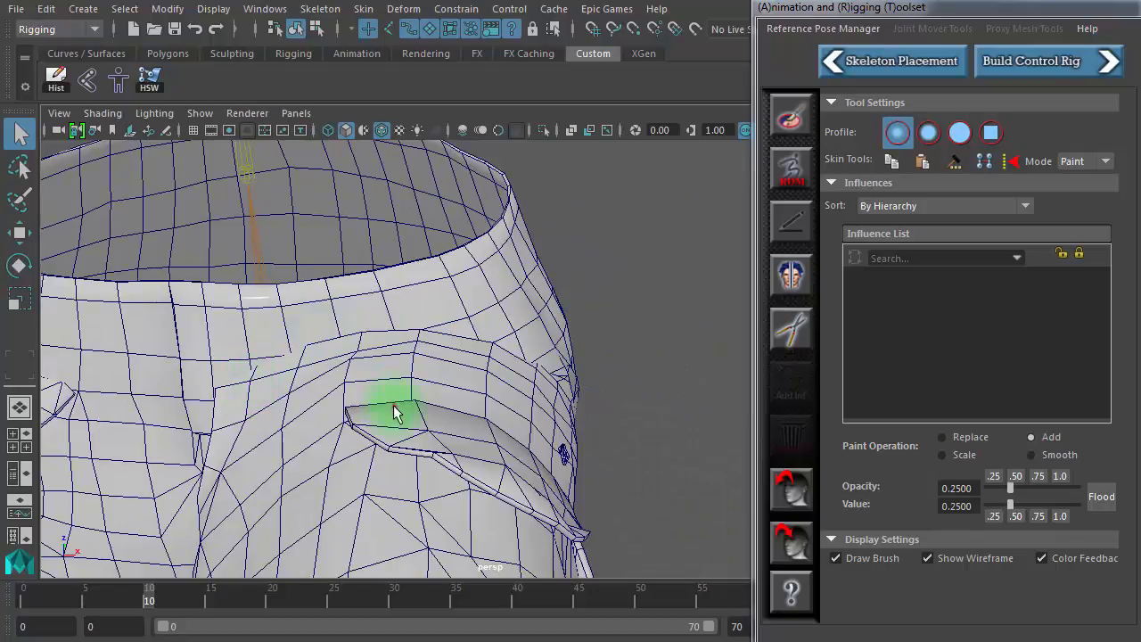
pyautogui.keyDown('alt'); pyautogui.moveTo(396, 413); pyautogui.dragTo(621, 487); pyautogui.keyUp('alt')
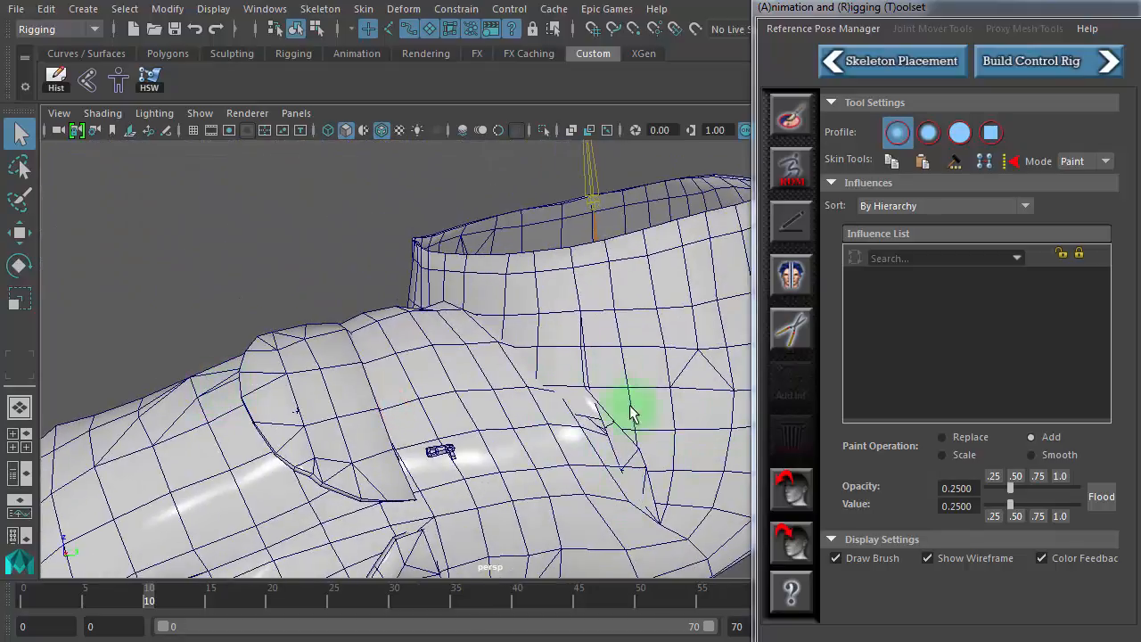
pyautogui.keyDown('alt'); pyautogui.moveTo(581, 413); pyautogui.dragTo(299, 419); pyautogui.keyUp('alt')
pyautogui.scroll(-6, 212, 466)
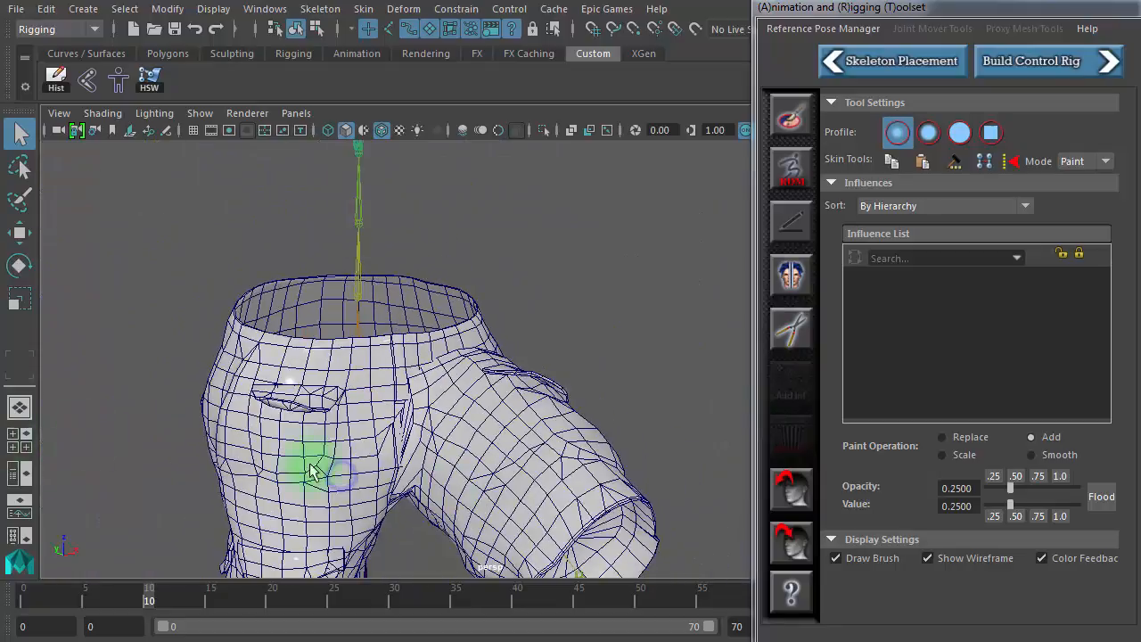
# Check the crotch area at frame 41 and the diagonal pocket seam on the left hip at frame 11
pyautogui.keyDown('alt'); pyautogui.moveTo(305, 467); pyautogui.dragTo(578, 634); pyautogui.keyUp('alt')
pyautogui.moveTo(481, 634); pyautogui.dragTo(517, 637)
pyautogui.keyDown('alt'); pyautogui.moveTo(405, 455); pyautogui.dragTo(386, 395); pyautogui.keyUp('alt')
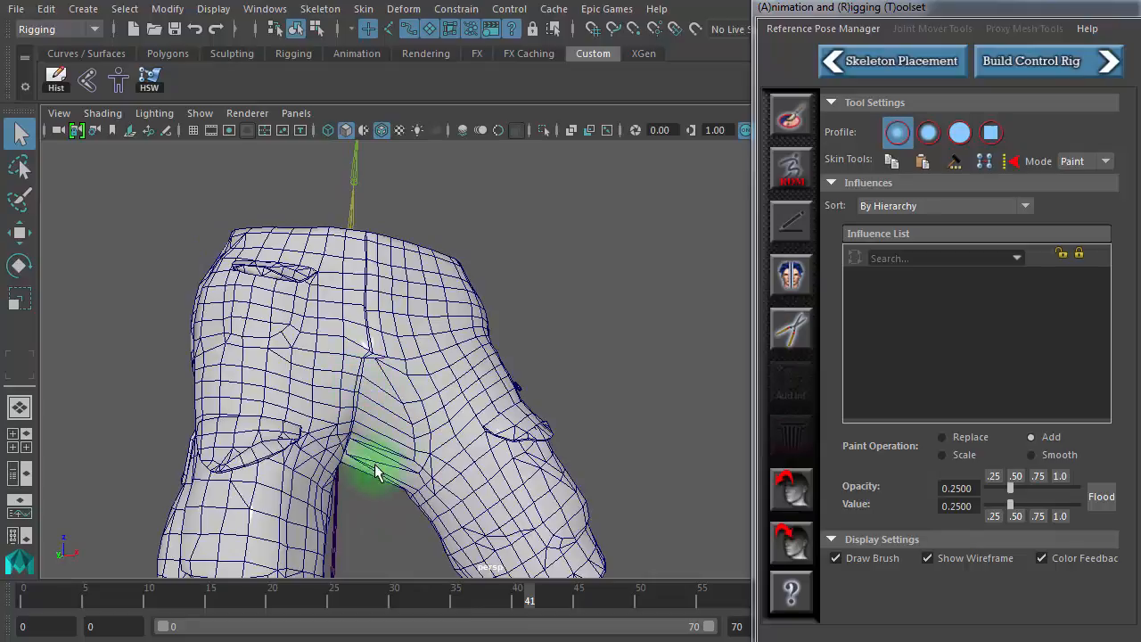
pyautogui.moveTo(423, 601); pyautogui.dragTo(162, 596)
pyautogui.keyDown('alt'); pyautogui.moveTo(555, 453); pyautogui.dragTo(292, 474); pyautogui.keyUp('alt')
pyautogui.keyDown('alt'); pyautogui.moveTo(632, 413); pyautogui.dragTo(739, 414, button='right'); pyautogui.keyUp('alt')
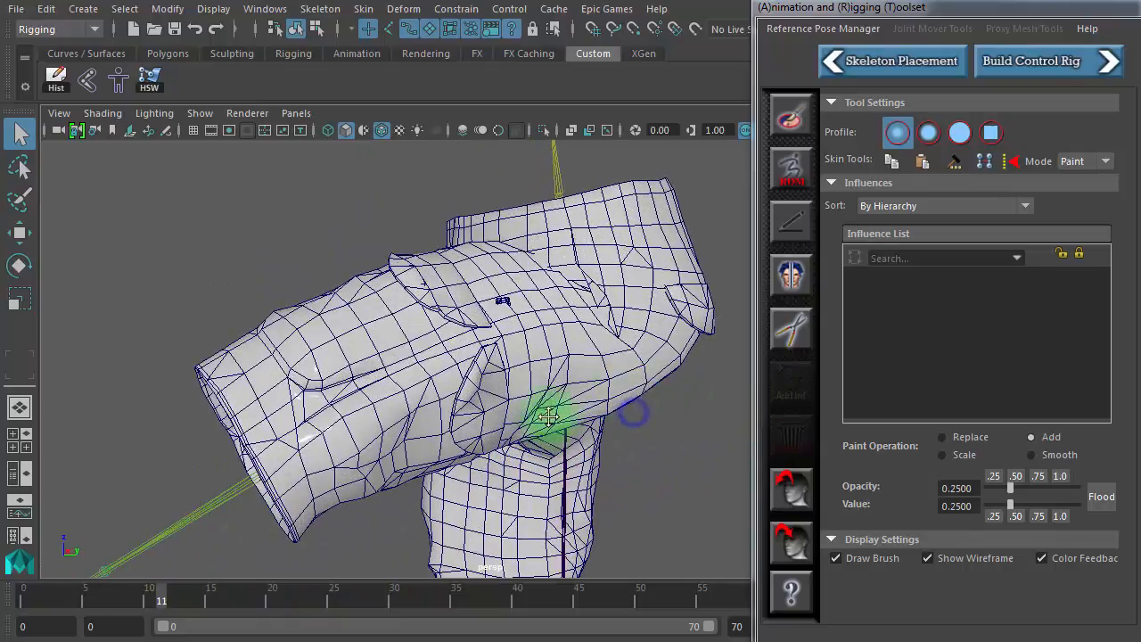
pyautogui.keyDown('alt'); pyautogui.moveTo(550, 419); pyautogui.dragTo(369, 463, button='middle'); pyautogui.keyUp('alt')
pyautogui.keyDown('alt'); pyautogui.moveTo(398, 459); pyautogui.dragTo(768, 501, button='right'); pyautogui.keyUp('alt')
pyautogui.keyDown('alt'); pyautogui.moveTo(769, 501); pyautogui.dragTo(446, 357); pyautogui.keyUp('alt')
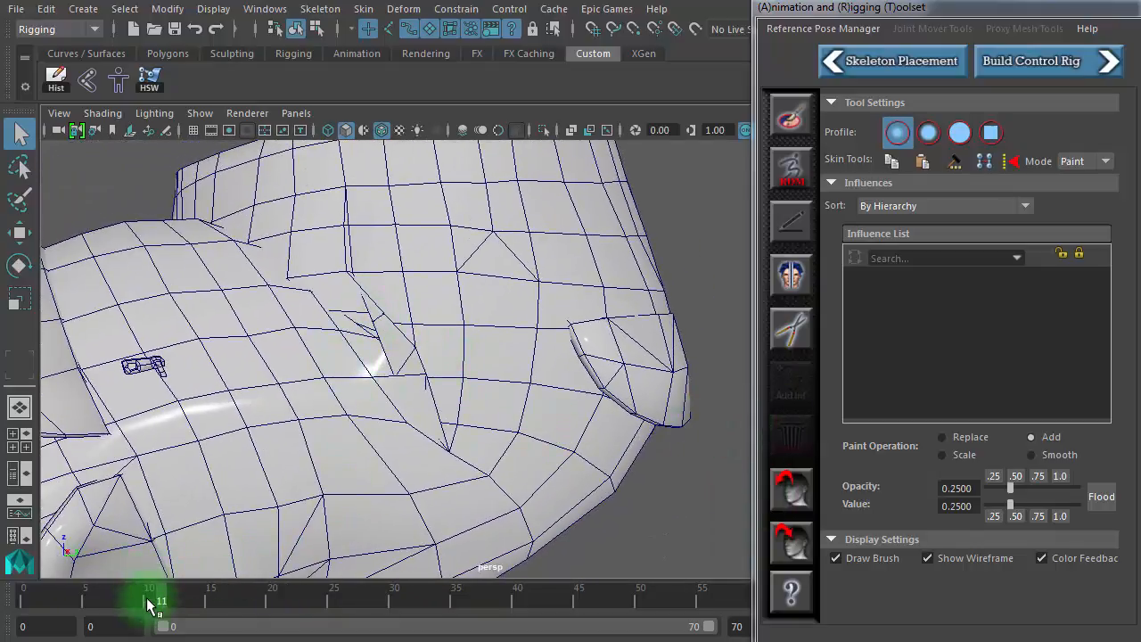
# Return to frame 0, select the pants mesh and switch it to face selection at the diagonal left hip seam
pyautogui.moveTo(150, 604); pyautogui.dragTo(4, 617)
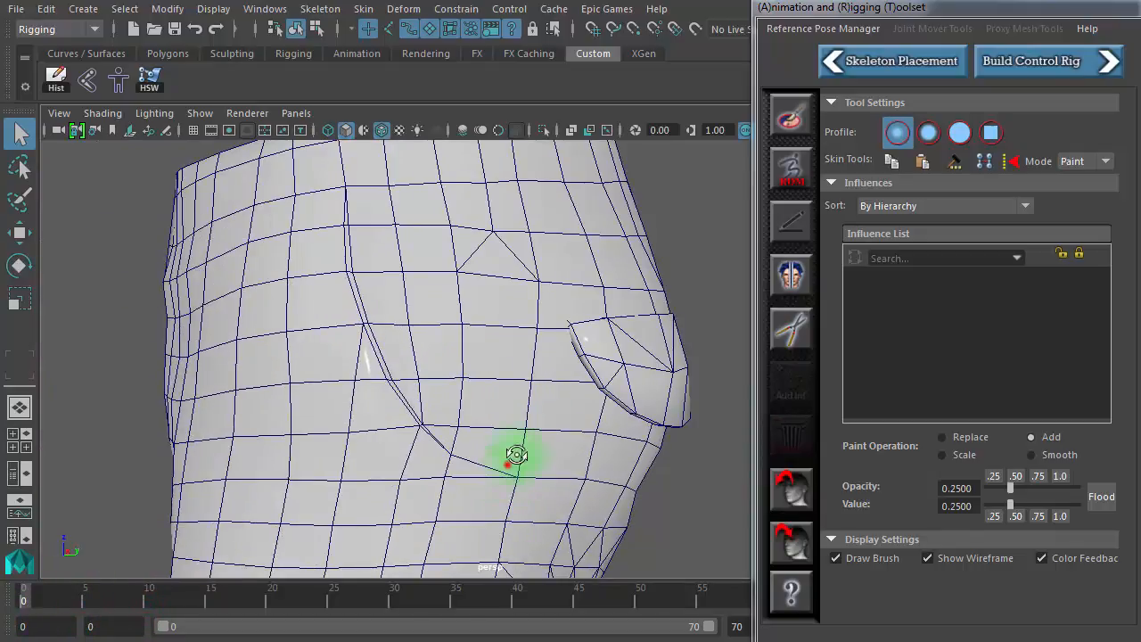
pyautogui.keyDown('alt'); pyautogui.moveTo(517, 455); pyautogui.dragTo(479, 401); pyautogui.keyUp('alt')
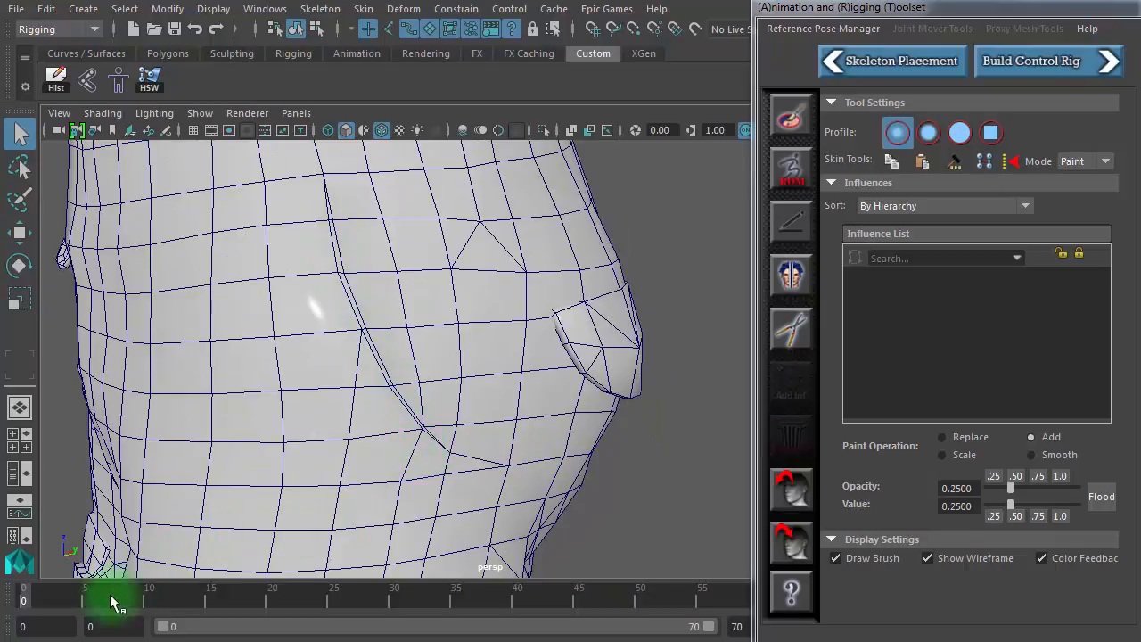
pyautogui.moveTo(27, 601); pyautogui.dragTo(56, 612)
pyautogui.keyDown('alt'); pyautogui.moveTo(294, 502); pyautogui.dragTo(756, 438, button='right'); pyautogui.keyUp('alt')
pyautogui.click(342, 314)
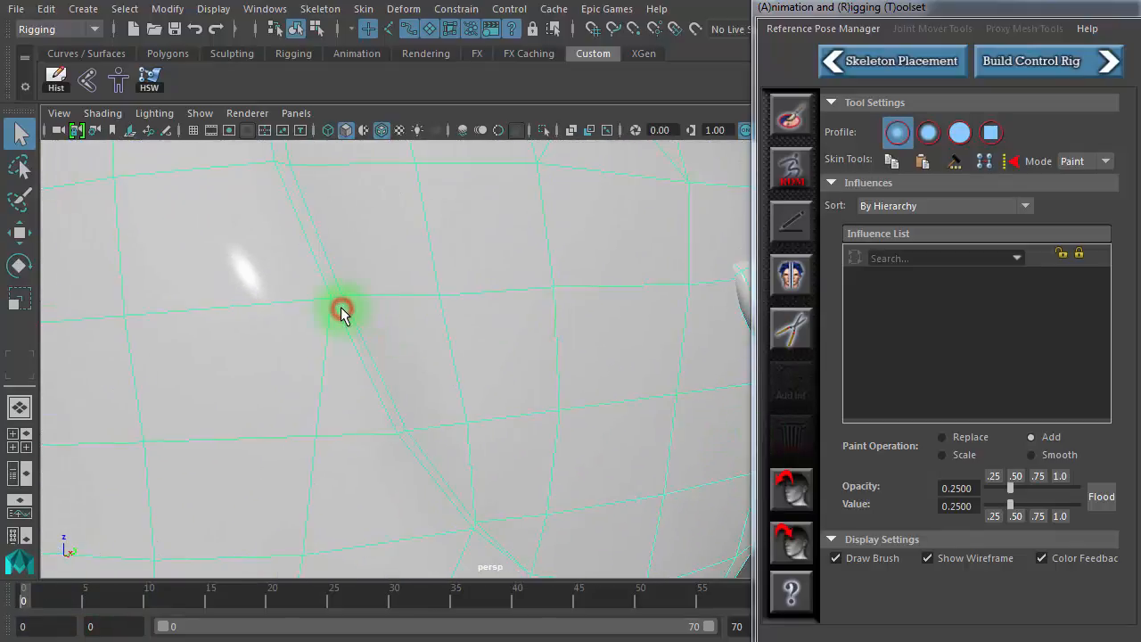
pyautogui.rightClick(342, 312)
pyautogui.click(347, 364)
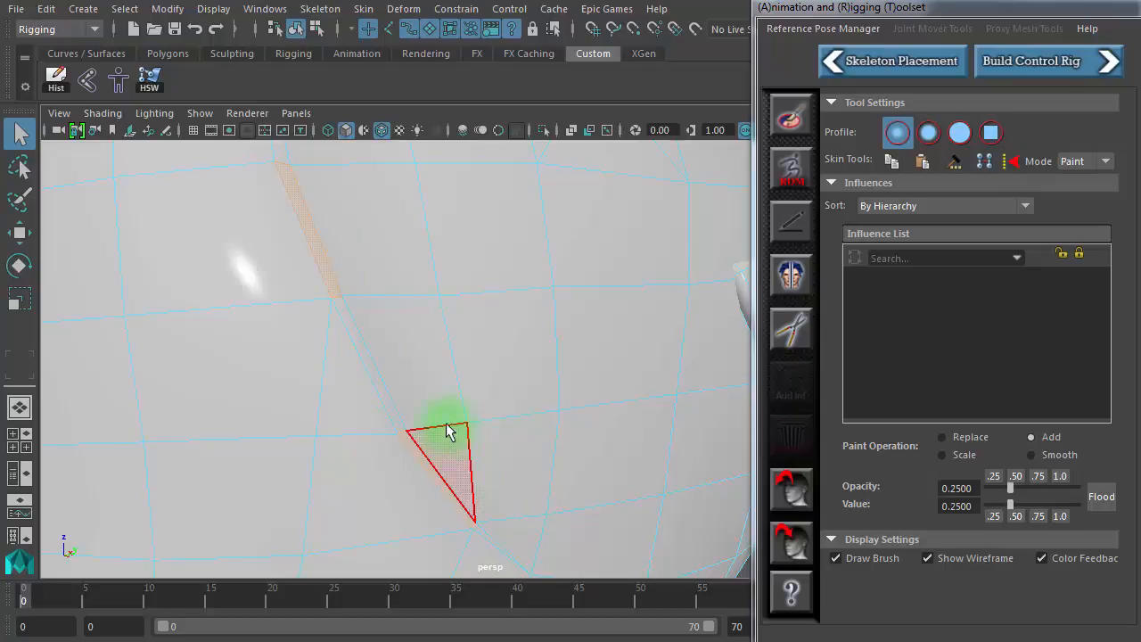
# Add the remaining narrow faces along the diagonal left hip seam to the selection, from its lower tip to its upper end
pyautogui.keyDown('alt'); pyautogui.moveTo(463, 413); pyautogui.dragTo(396, 375, button='right'); pyautogui.keyUp('alt')
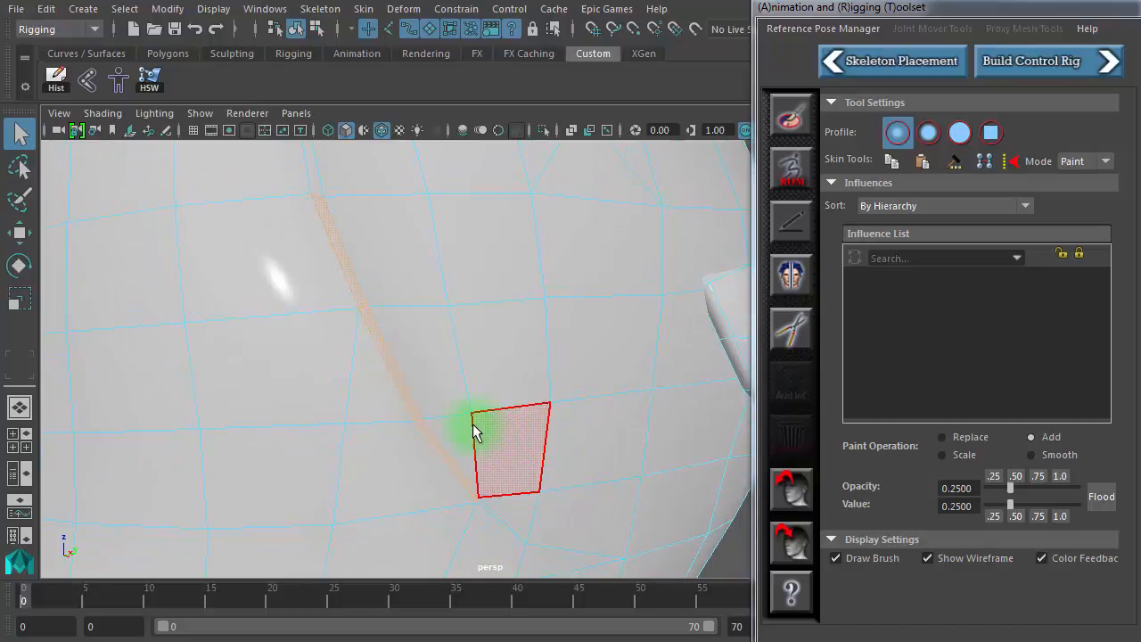
pyautogui.keyDown('alt'); pyautogui.moveTo(377, 408); pyautogui.dragTo(279, 408); pyautogui.keyUp('alt')
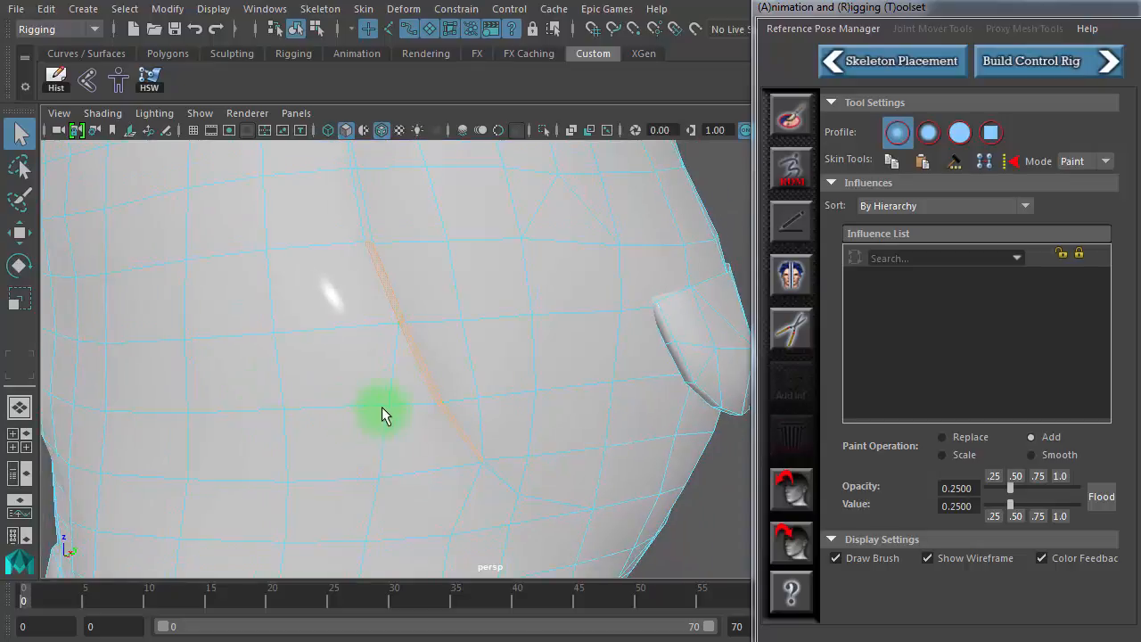
pyautogui.keyDown('alt'); pyautogui.moveTo(451, 423); pyautogui.dragTo(624, 442, button='right'); pyautogui.keyUp('alt')
pyautogui.keyDown('alt'); pyautogui.moveTo(500, 374); pyautogui.dragTo(470, 212, button='middle'); pyautogui.keyUp('alt')
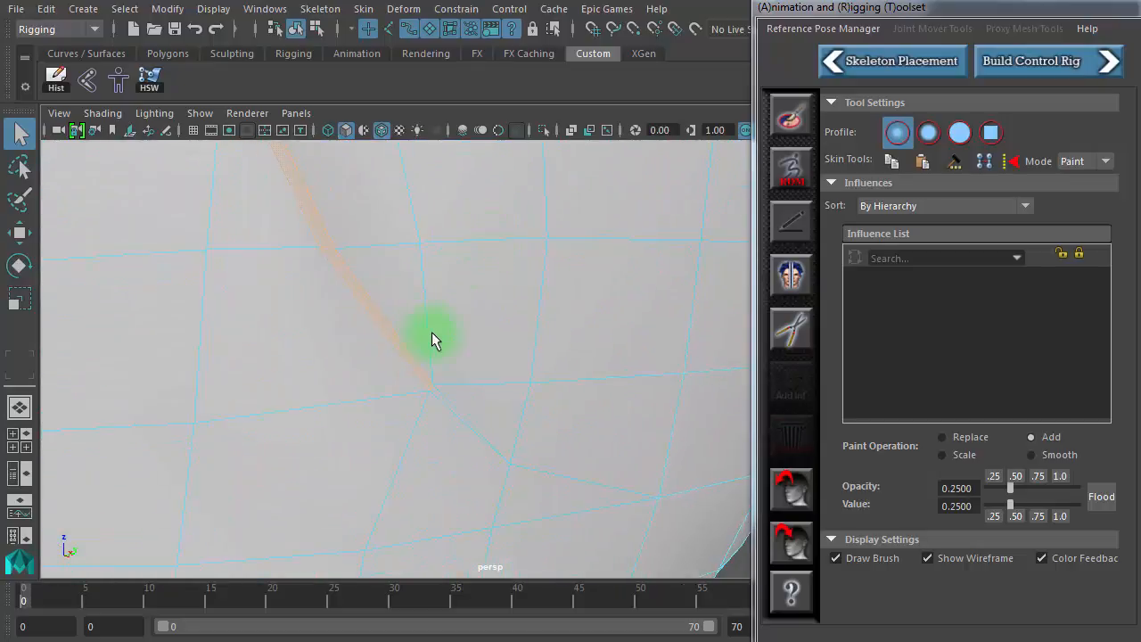
pyautogui.keyDown('alt'); pyautogui.moveTo(458, 339); pyautogui.dragTo(642, 365, button='right'); pyautogui.keyUp('alt')
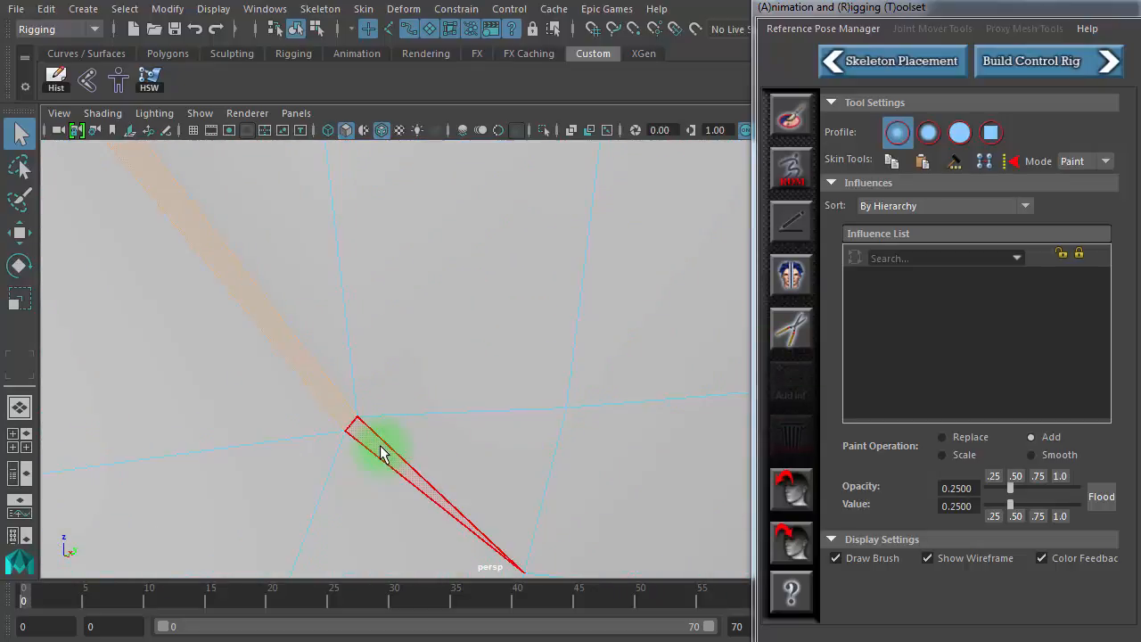
pyautogui.keyDown('shift'); pyautogui.click(381, 447); pyautogui.keyUp('shift')
pyautogui.keyDown('alt'); pyautogui.moveTo(568, 432); pyautogui.dragTo(319, 393, button='right'); pyautogui.keyUp('alt')
pyautogui.keyDown('alt'); pyautogui.moveTo(318, 385); pyautogui.dragTo(433, 538, button='middle'); pyautogui.keyUp('alt')
pyautogui.keyDown('alt'); pyautogui.moveTo(419, 312); pyautogui.dragTo(451, 517, button='middle'); pyautogui.keyUp('alt')
pyautogui.keyDown('shift'); pyautogui.click(386, 348); pyautogui.keyUp('shift')
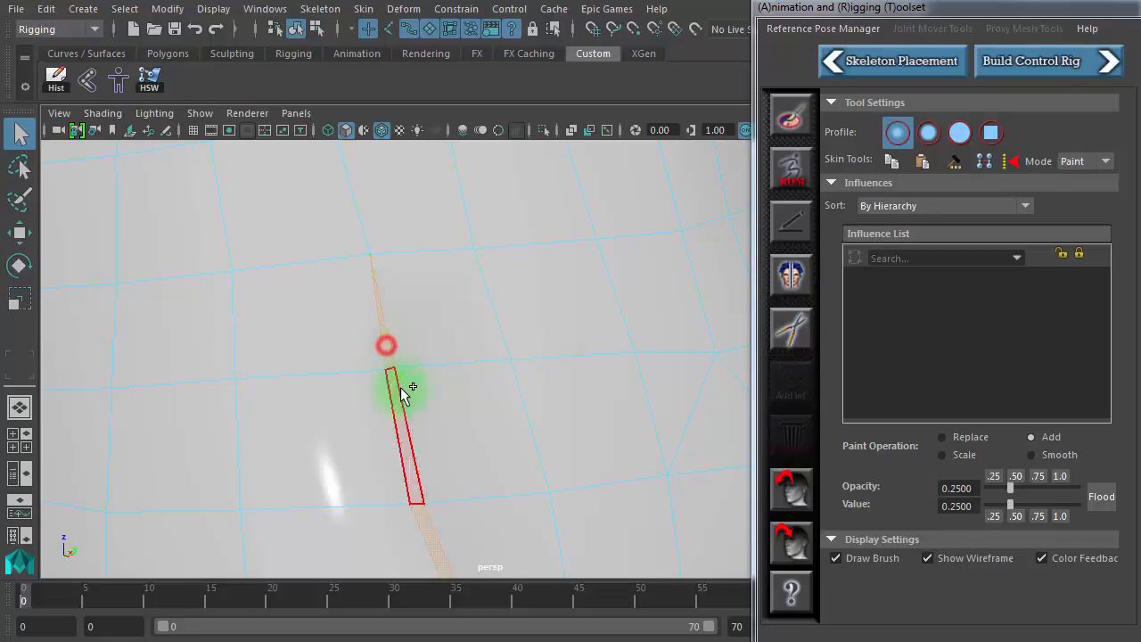
pyautogui.keyDown('shift'); pyautogui.click(401, 412); pyautogui.keyUp('shift')
# Convert the selected seam faces to vertices and restart weight painting with X-ray joints turned off
pyautogui.keyDown('alt'); pyautogui.moveTo(486, 410); pyautogui.dragTo(243, 369, button='right'); pyautogui.keyUp('alt')
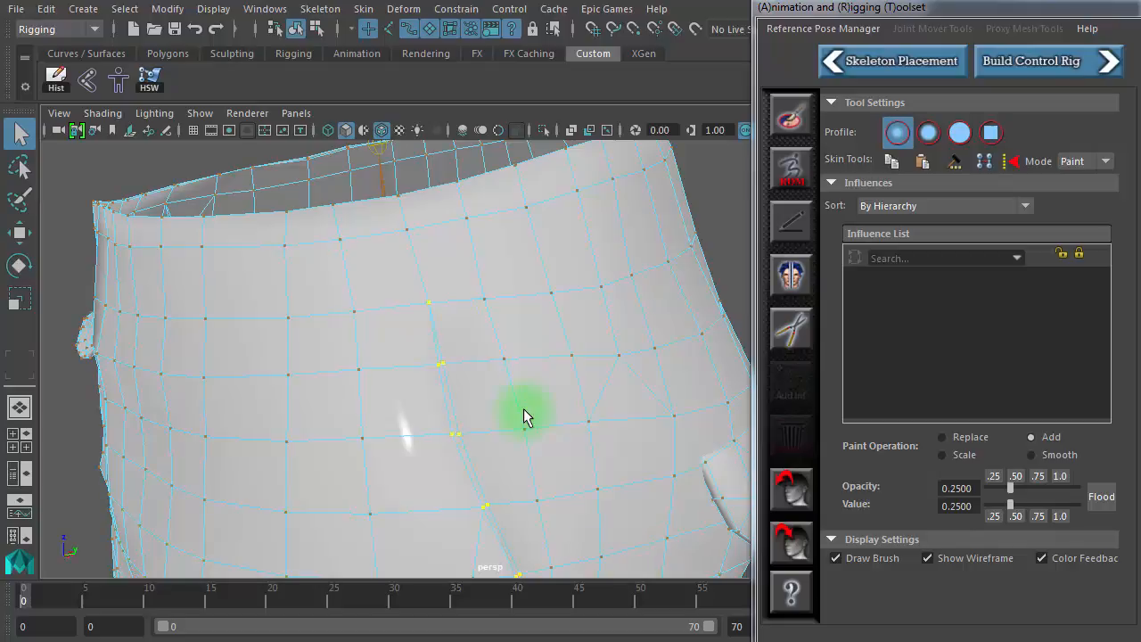
pyautogui.keyDown('alt'); pyautogui.moveTo(519, 408); pyautogui.dragTo(199, 377, button='right'); pyautogui.keyUp('alt')
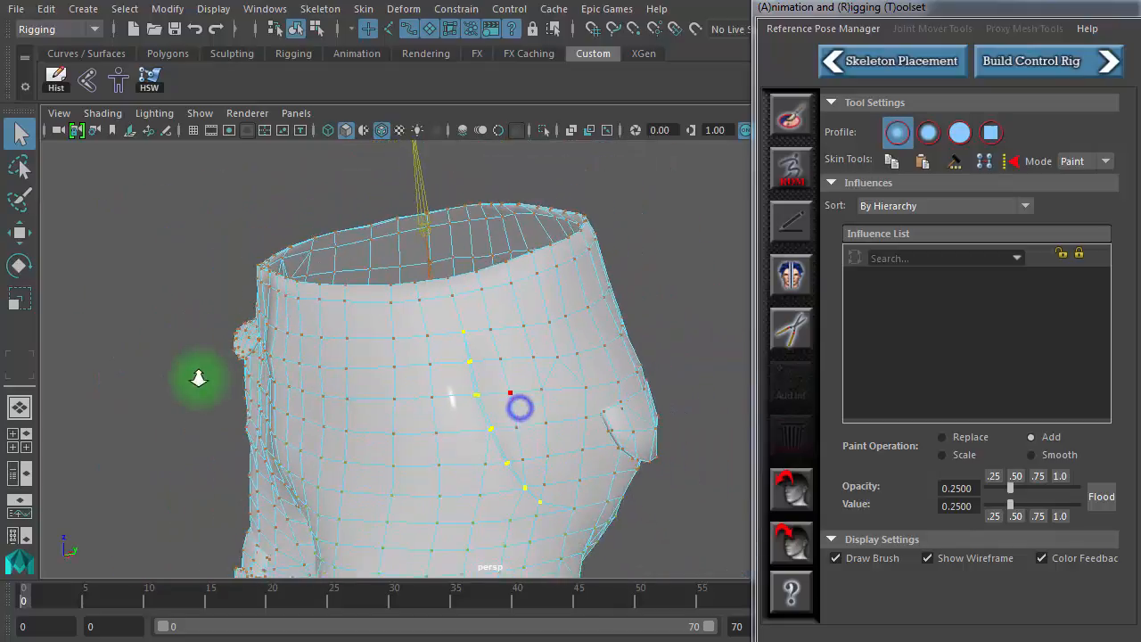
pyautogui.click(810, 125)
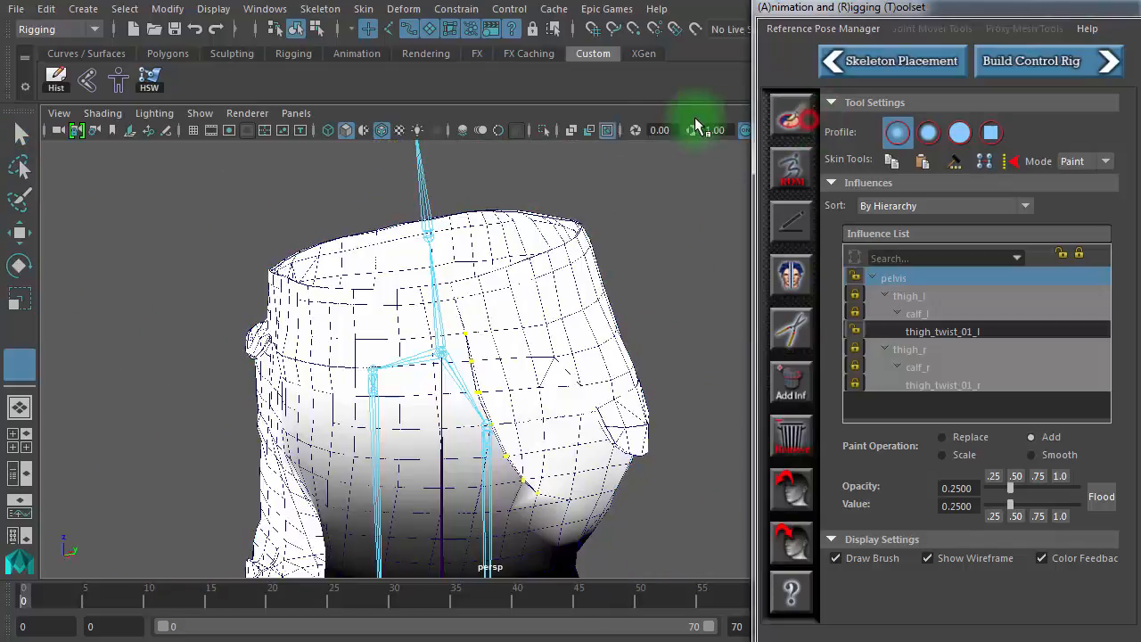
pyautogui.keyDown('alt'); pyautogui.moveTo(599, 223); pyautogui.dragTo(492, 418); pyautogui.keyUp('alt')
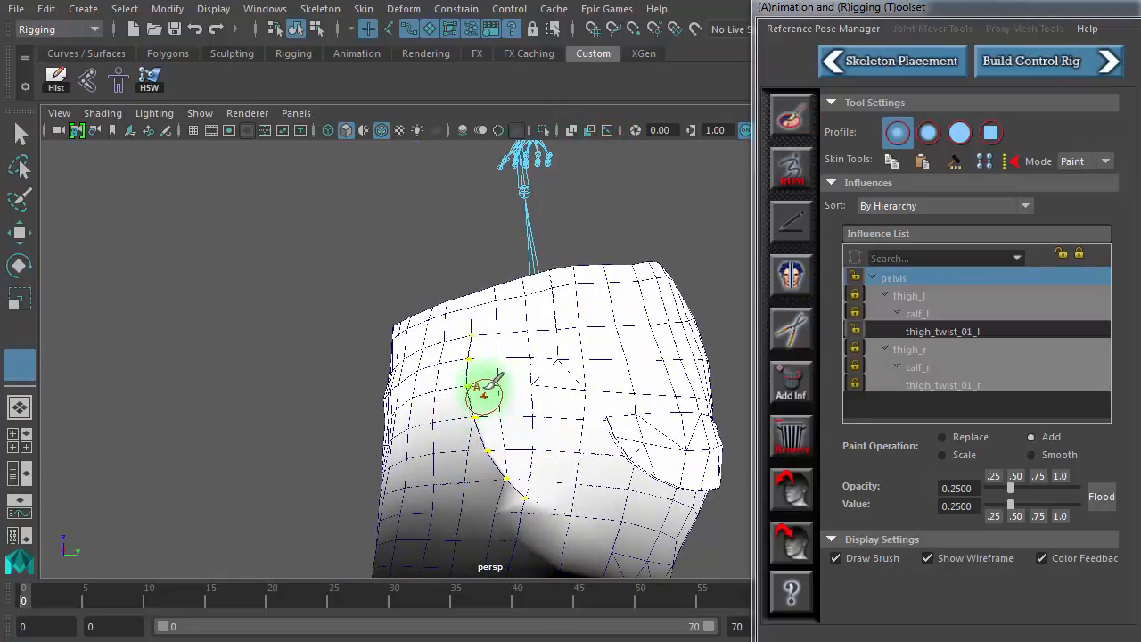
# Go to frame 8 and examine the selected seam vertices and their pelvis weights up close
pyautogui.click(89, 593)
pyautogui.moveTo(100, 596); pyautogui.dragTo(127, 601)
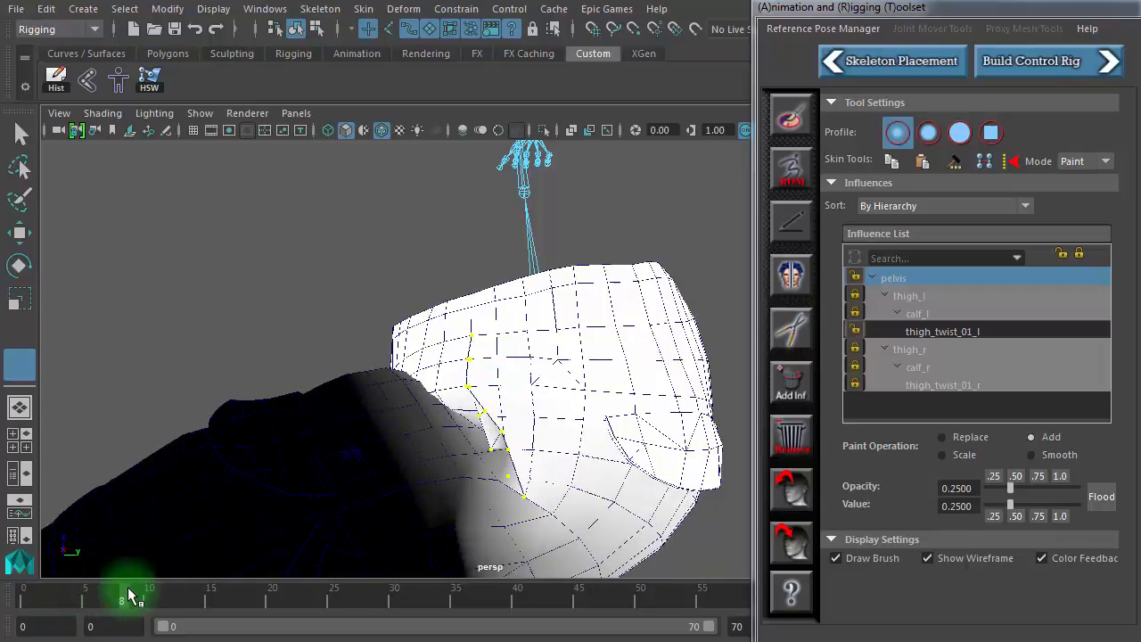
pyautogui.keyDown('alt'); pyautogui.moveTo(238, 540); pyautogui.dragTo(651, 520, button='right'); pyautogui.keyUp('alt')
pyautogui.keyDown('alt'); pyautogui.moveTo(495, 445); pyautogui.dragTo(468, 292, button='middle'); pyautogui.keyUp('alt')
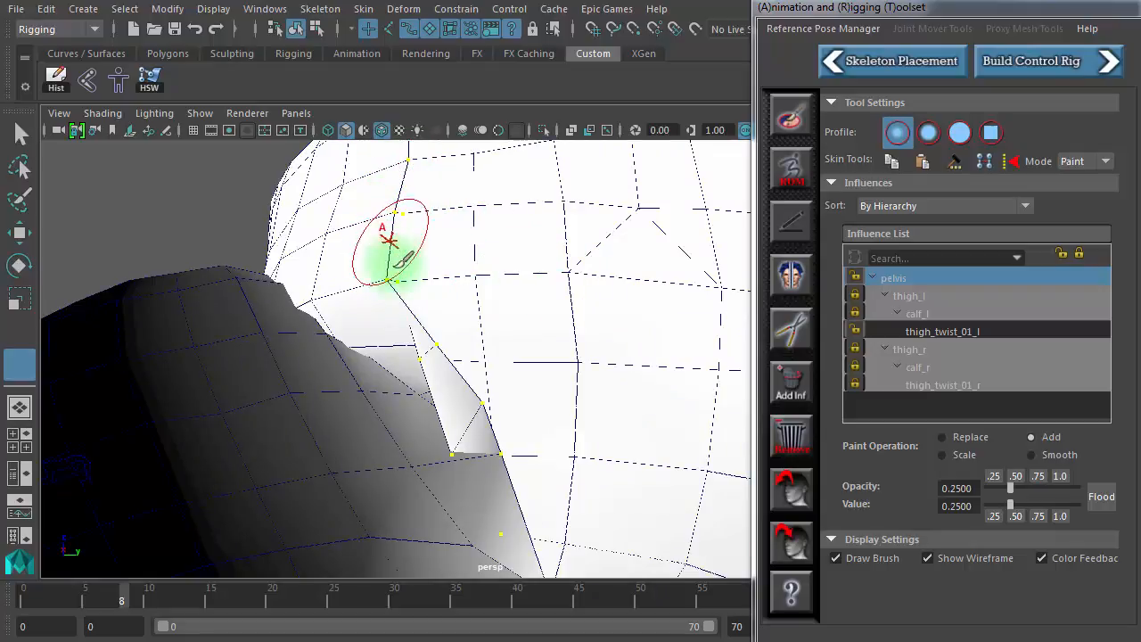
pyautogui.moveTo(402, 273)
pyautogui.keyDown('alt'); pyautogui.mouseDown()
pyautogui.moveTo(278, 282)
pyautogui.moveTo(282, 295)
pyautogui.mouseUp(); pyautogui.keyUp('alt')
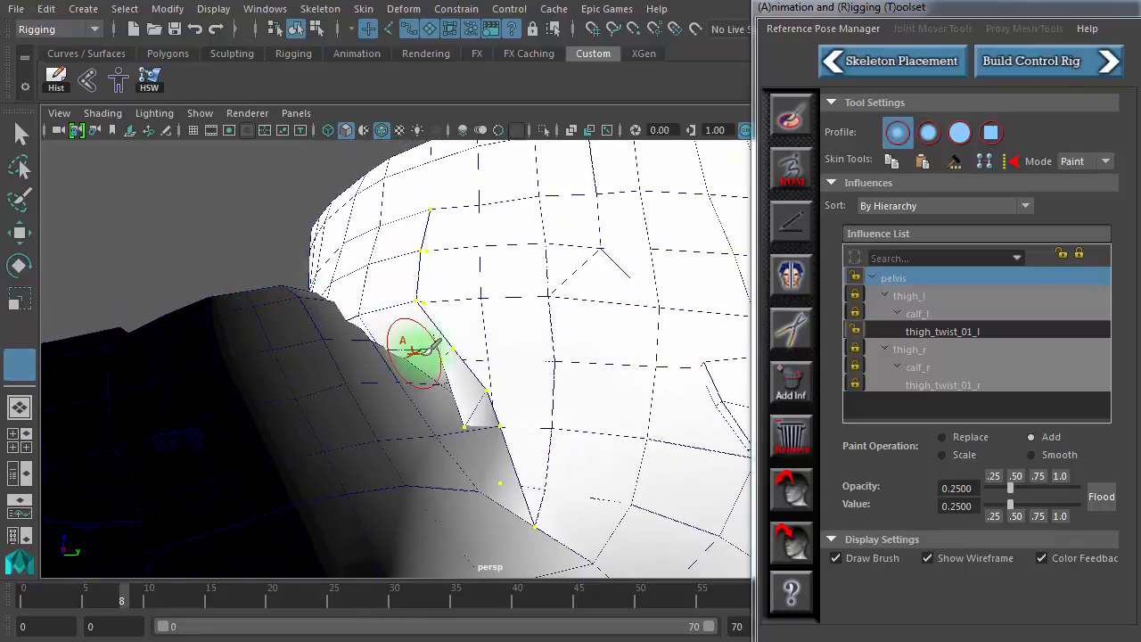
# Return to frame 1, leave weight painting and switch the pants mesh to face selection at the diagonal left hip seam
pyautogui.moveTo(130, 603); pyautogui.dragTo(35, 600)
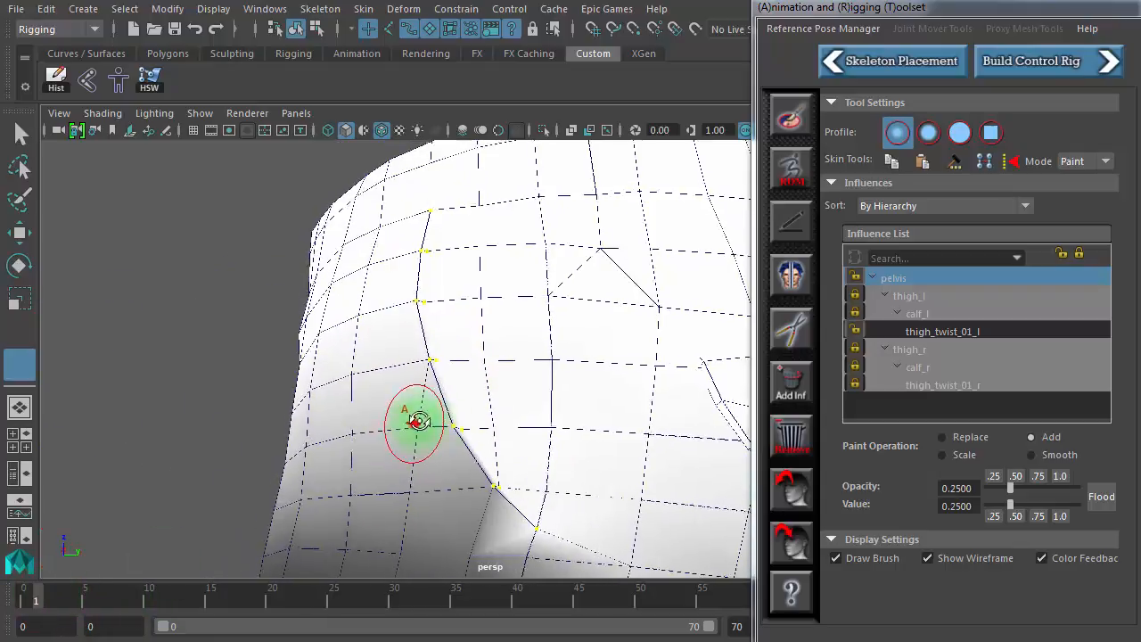
pyautogui.keyDown('alt'); pyautogui.moveTo(415, 415); pyautogui.dragTo(466, 471); pyautogui.keyUp('alt')
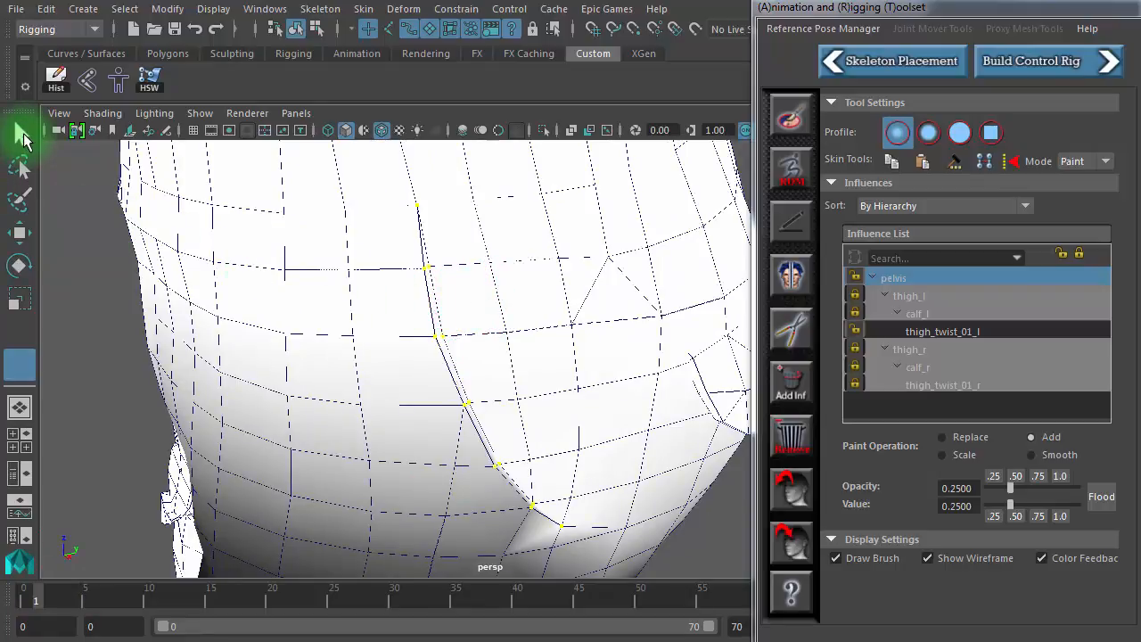
pyautogui.click(22, 134)
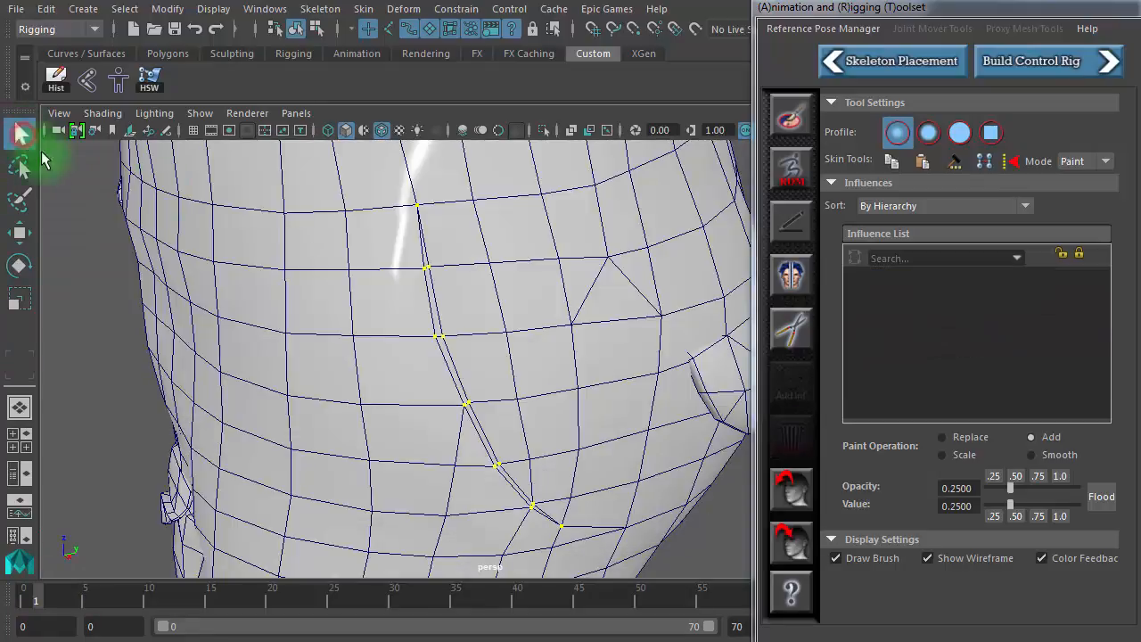
pyautogui.click(464, 264)
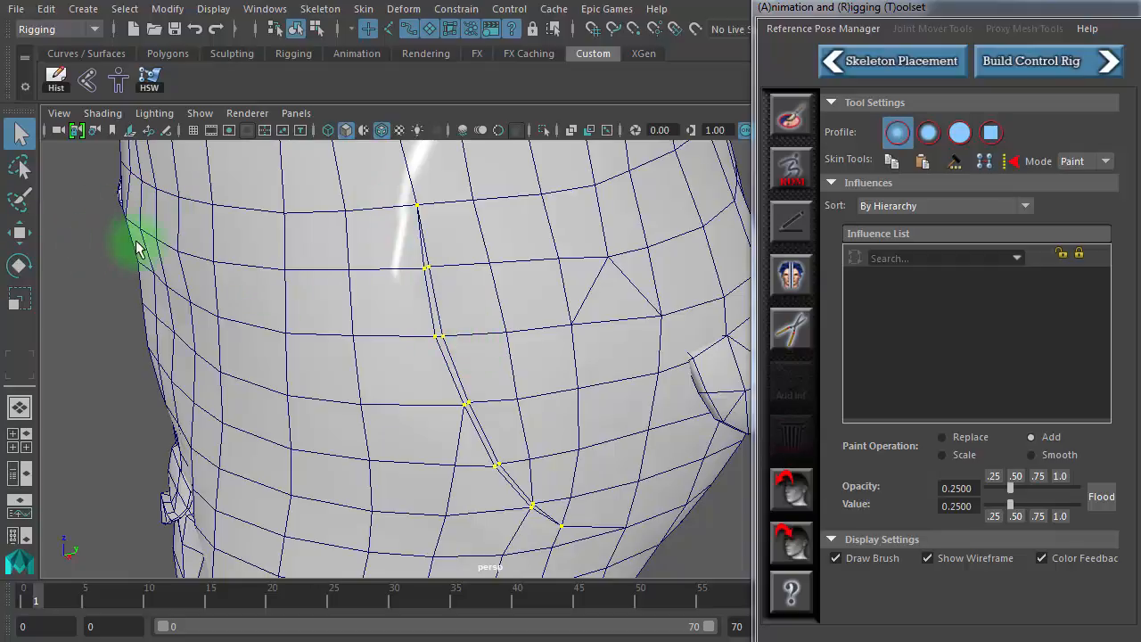
pyautogui.click(228, 256)
pyautogui.moveTo(211, 257); pyautogui.dragTo(147, 252, button='right')
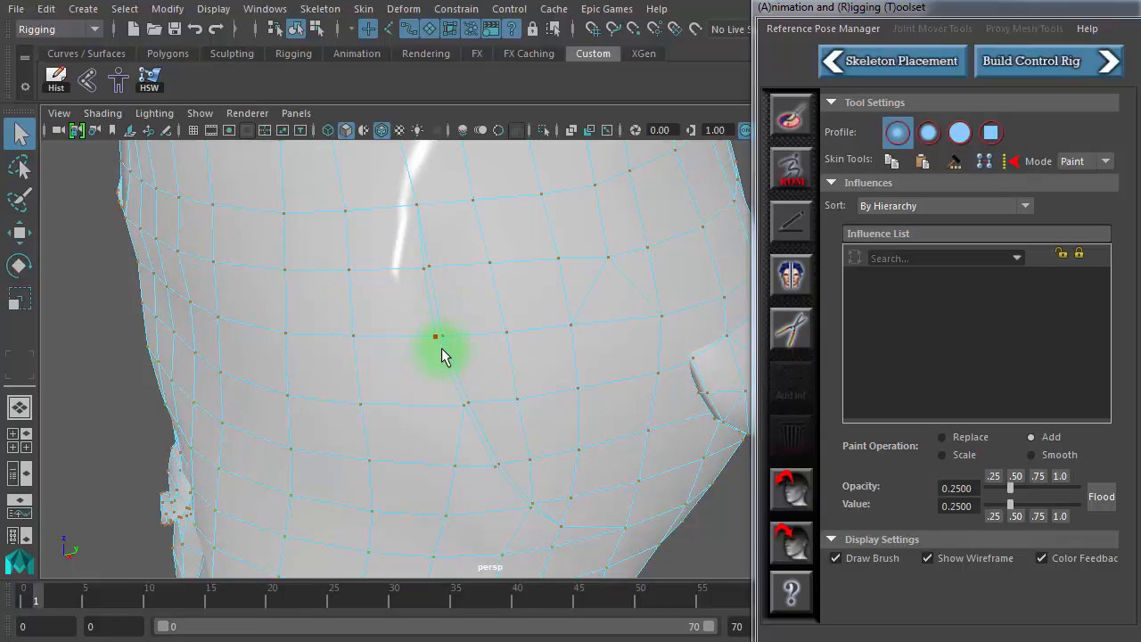
pyautogui.moveTo(441, 349)
pyautogui.mouseDown(button='right')
pyautogui.moveTo(437, 312)
pyautogui.moveTo(439, 400)
pyautogui.moveTo(425, 395)
pyautogui.mouseUp(button='right')
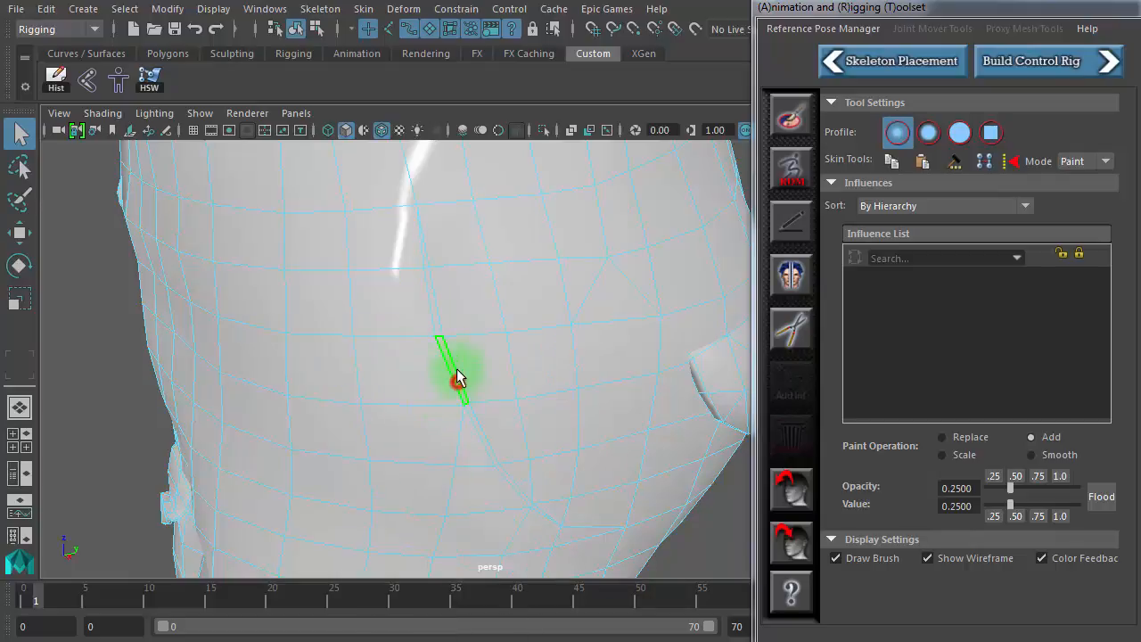
# Select the connected narrow faces along the diagonal left hip seam and check them with the leg raised at frame 8
pyautogui.click(457, 378)
pyautogui.keyDown('alt'); pyautogui.moveTo(484, 385); pyautogui.dragTo(487, 436); pyautogui.keyUp('alt')
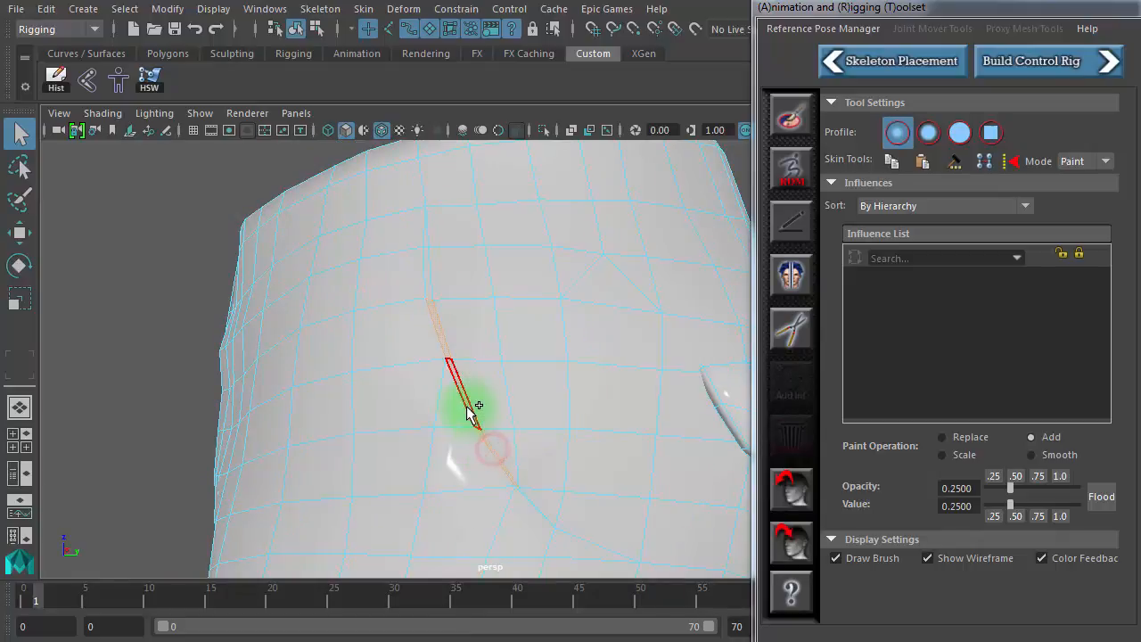
pyautogui.keyDown('alt'); pyautogui.moveTo(404, 354); pyautogui.dragTo(355, 488); pyautogui.keyUp('alt')
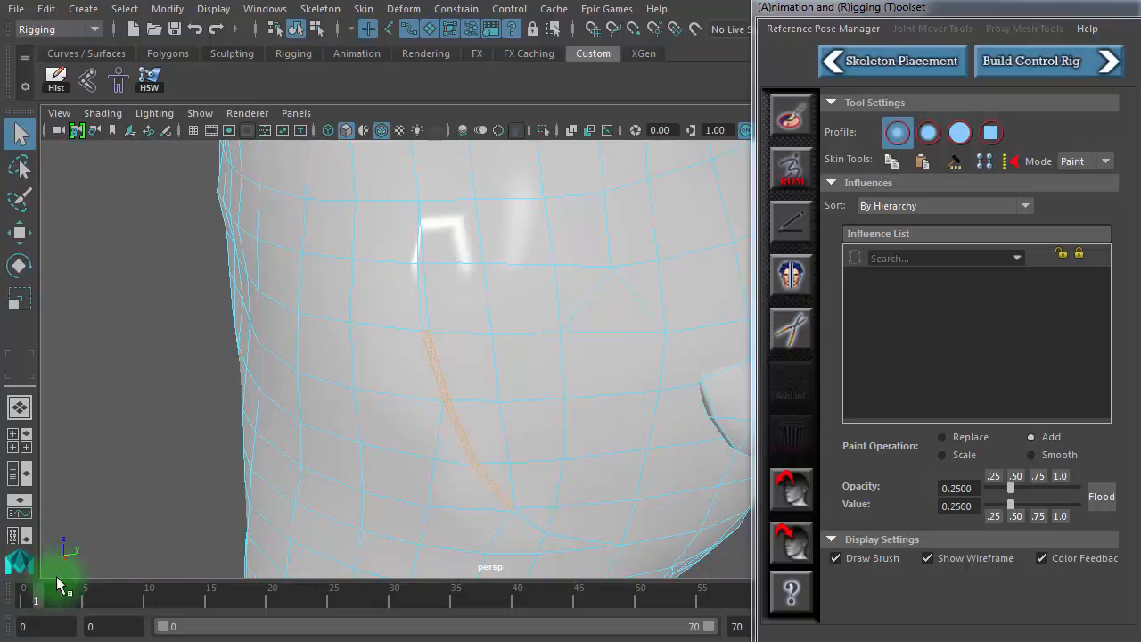
pyautogui.keyDown('alt'); pyautogui.moveTo(56, 576); pyautogui.dragTo(119, 580); pyautogui.keyUp('alt')
pyautogui.keyDown('alt'); pyautogui.moveTo(401, 435); pyautogui.dragTo(326, 410); pyautogui.keyUp('alt')
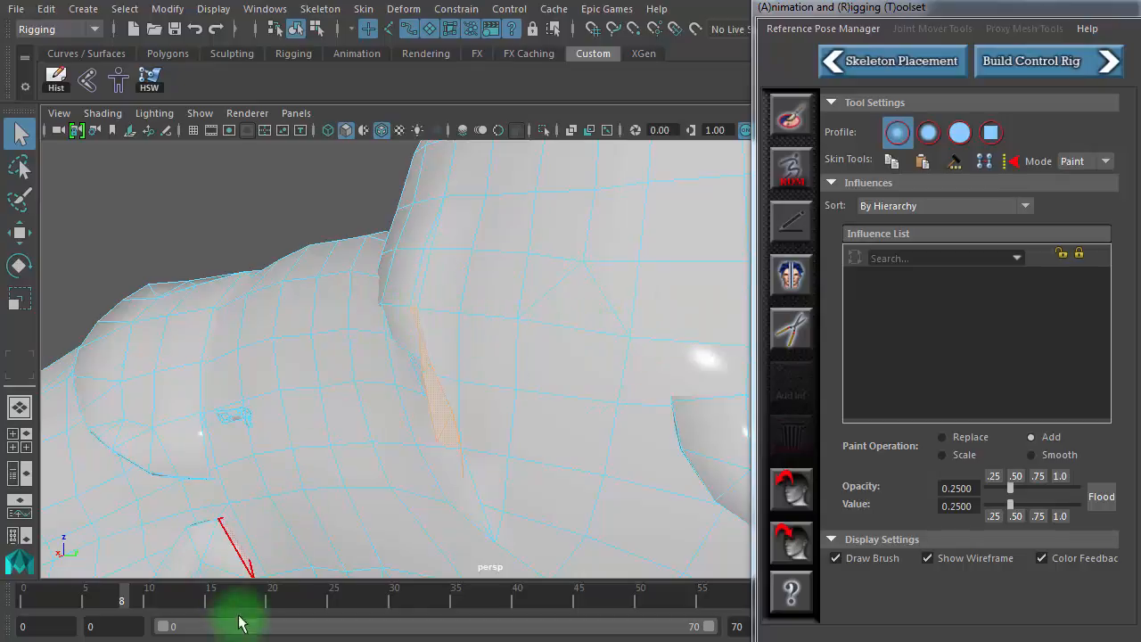
# Return to frame 0, convert the selected seam faces to vertices and restart weight painting with X-ray joints turned off
pyautogui.moveTo(119, 596); pyautogui.dragTo(26, 597)
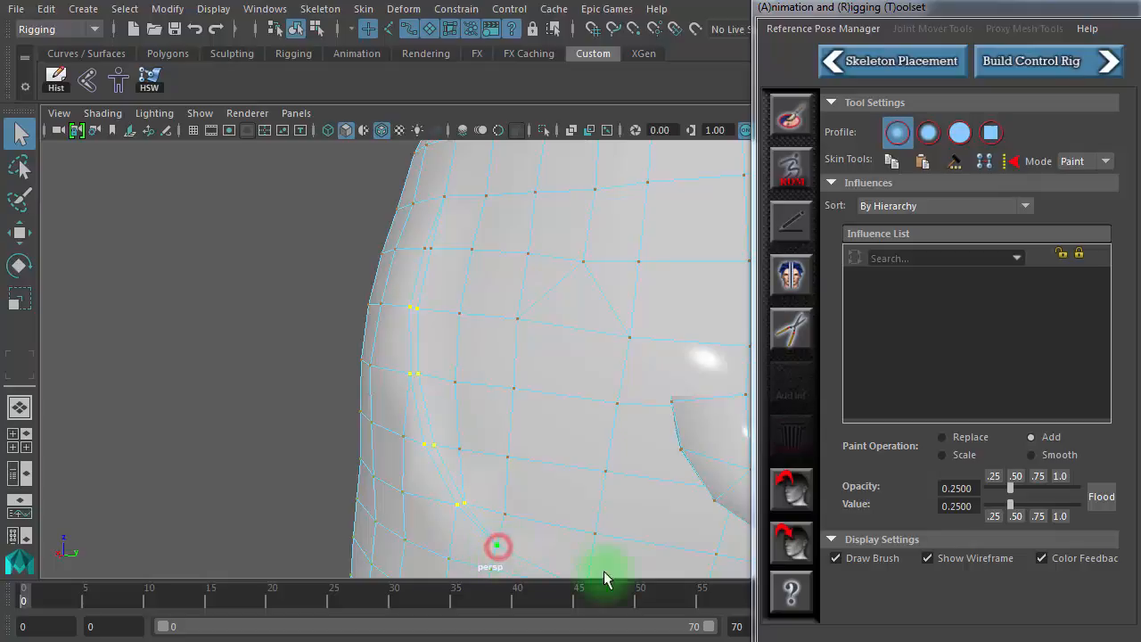
pyautogui.click(792, 121)
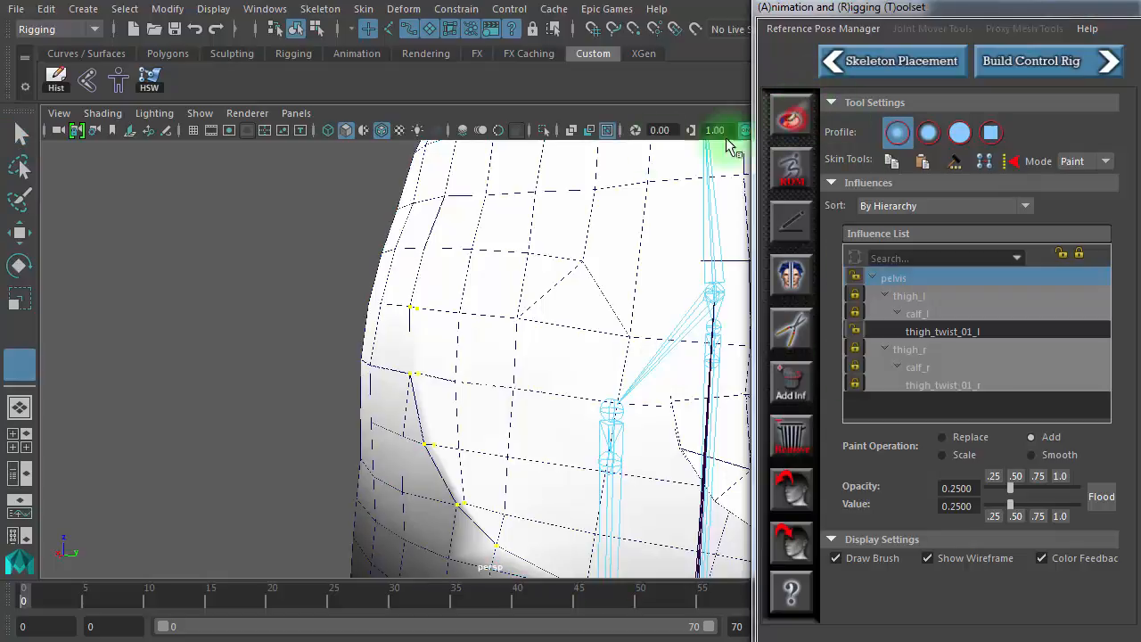
pyautogui.keyDown('alt'); pyautogui.moveTo(615, 141); pyautogui.dragTo(477, 203); pyautogui.keyUp('alt')
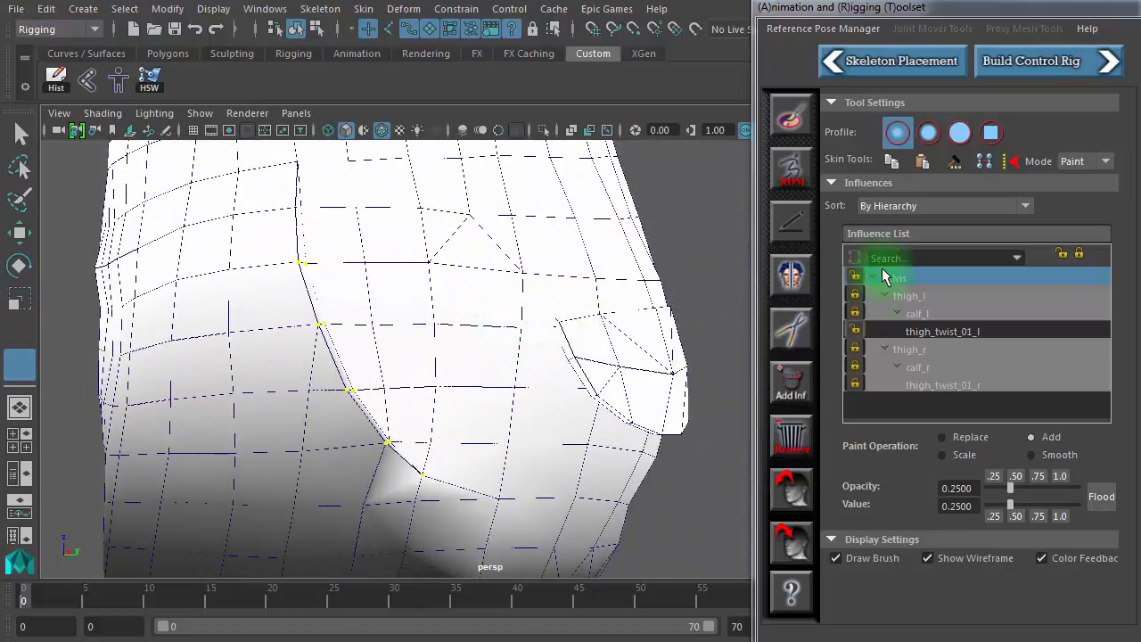
# Flood the selected seam vertices with pelvis weight at opacity and value 1.0, and check the seam at frame 11
pyautogui.click(910, 279)
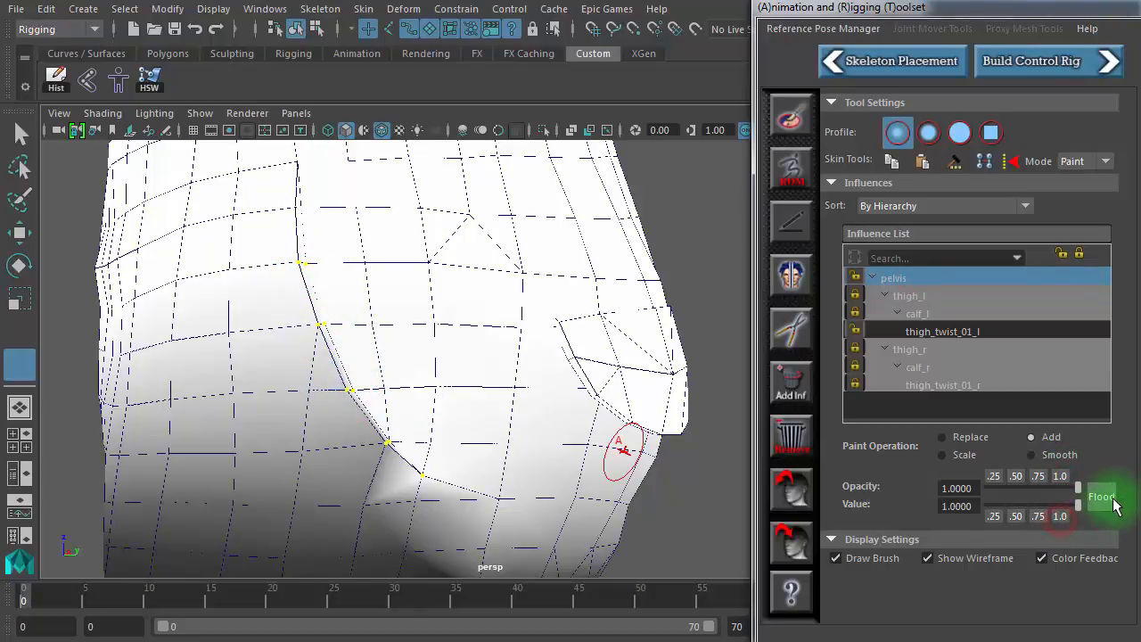
pyautogui.click(1101, 497)
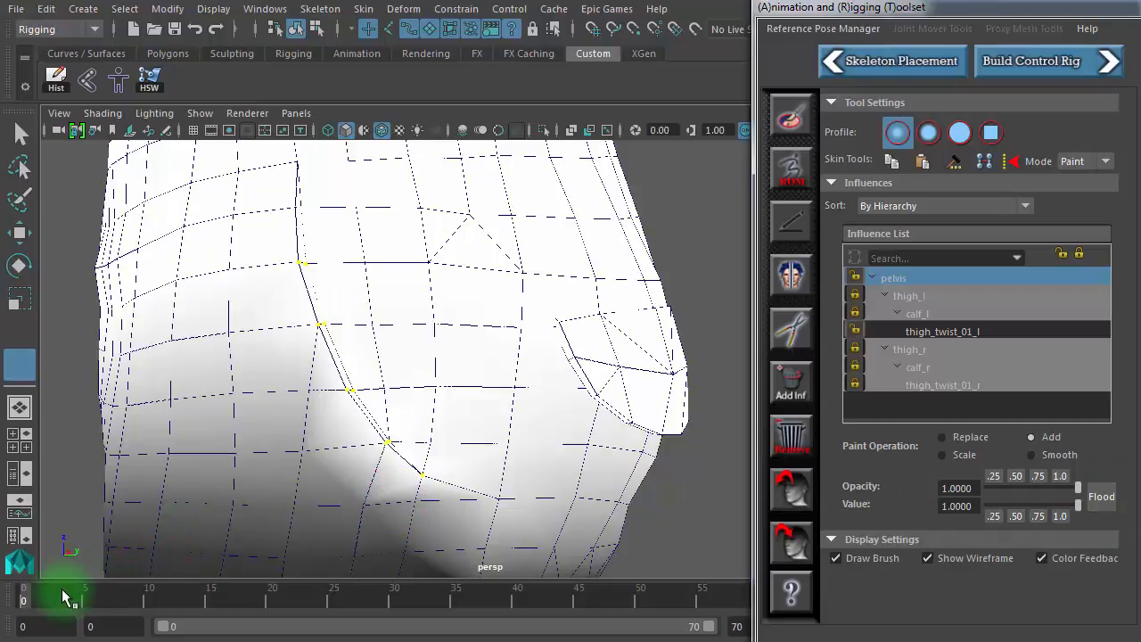
pyautogui.moveTo(62, 588); pyautogui.dragTo(156, 580)
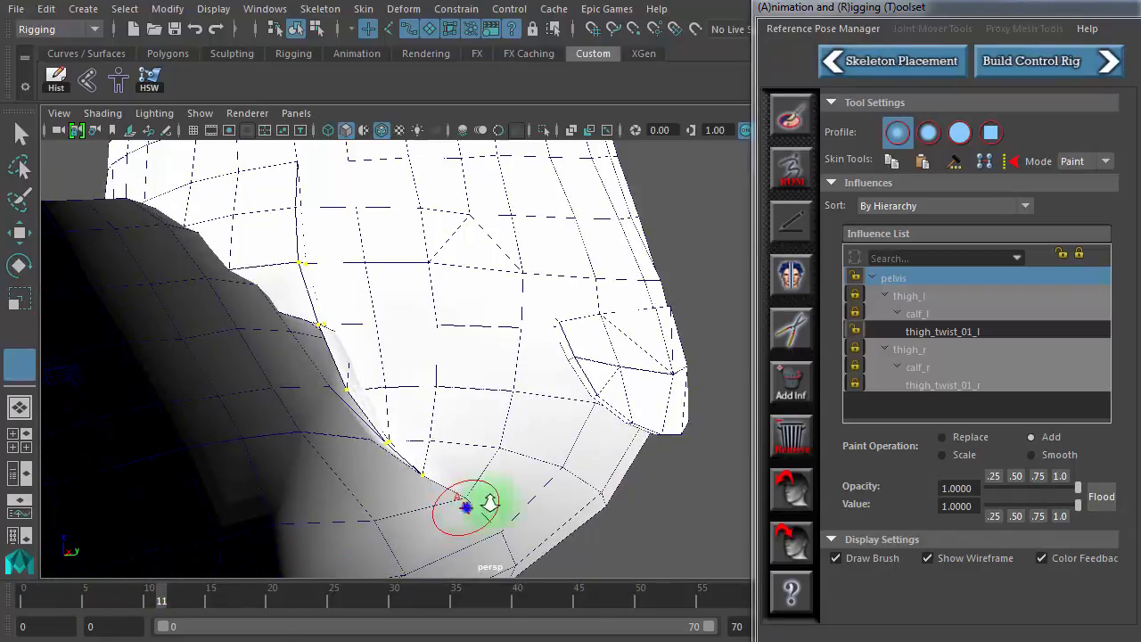
pyautogui.keyDown('alt'); pyautogui.moveTo(484, 505); pyautogui.dragTo(755, 533, button='right'); pyautogui.keyUp('alt')
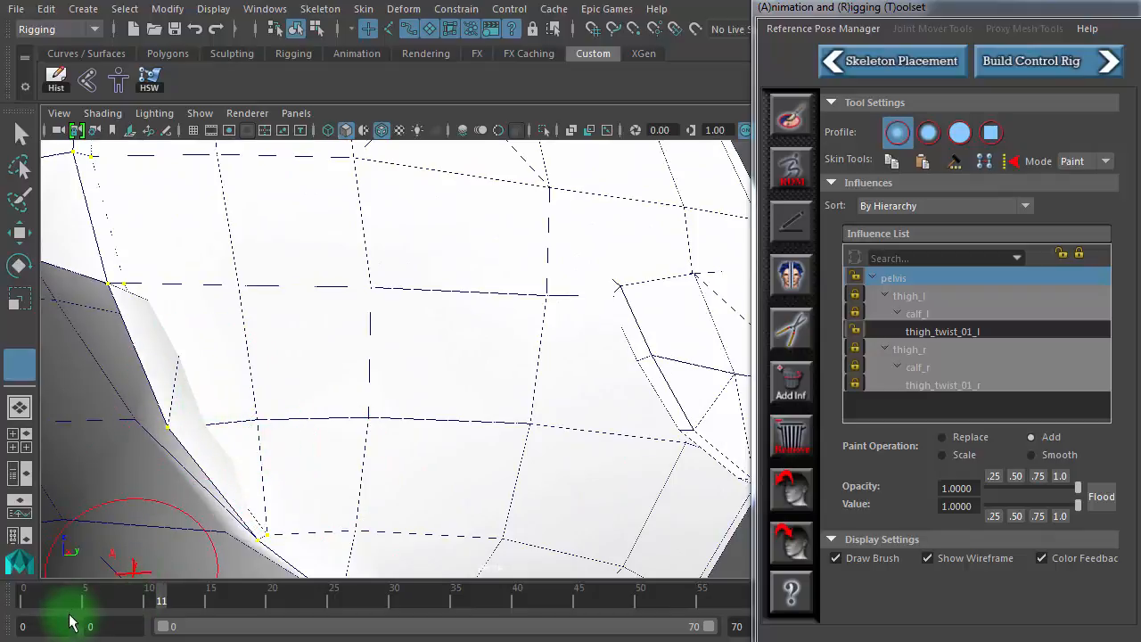
# At frame 4, flood the selected seam vertices with thigh_twist_01_l weight in Add mode at opacity and value 0.25
pyautogui.moveTo(145, 602); pyautogui.dragTo(77, 595)
pyautogui.keyDown('alt'); pyautogui.moveTo(495, 460); pyautogui.dragTo(298, 438, button='right'); pyautogui.keyUp('alt')
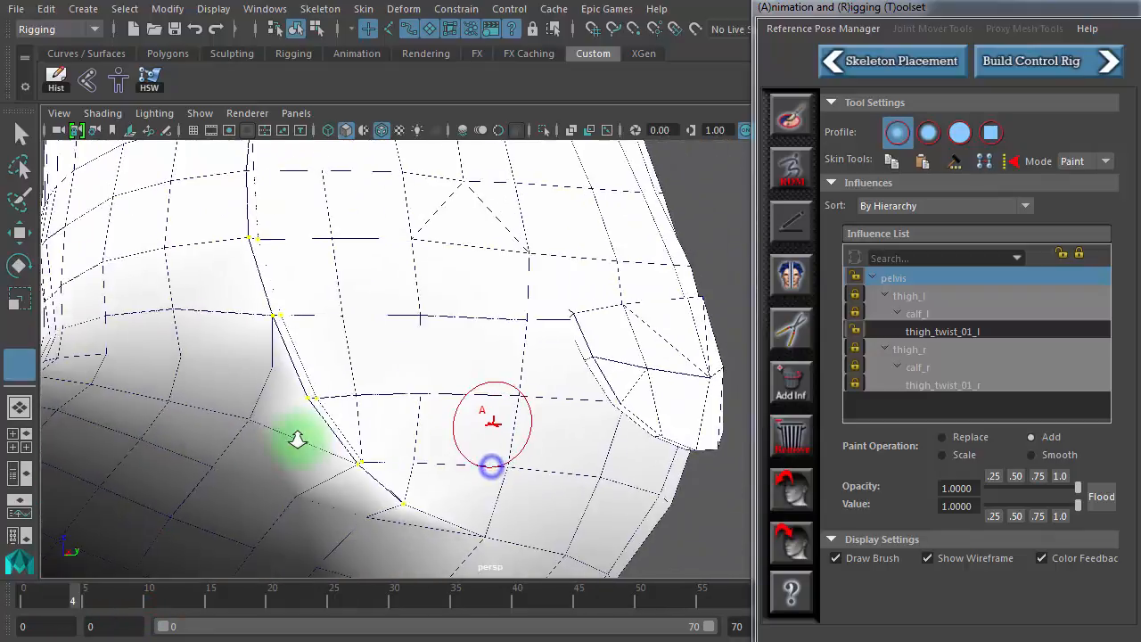
pyautogui.click(944, 332)
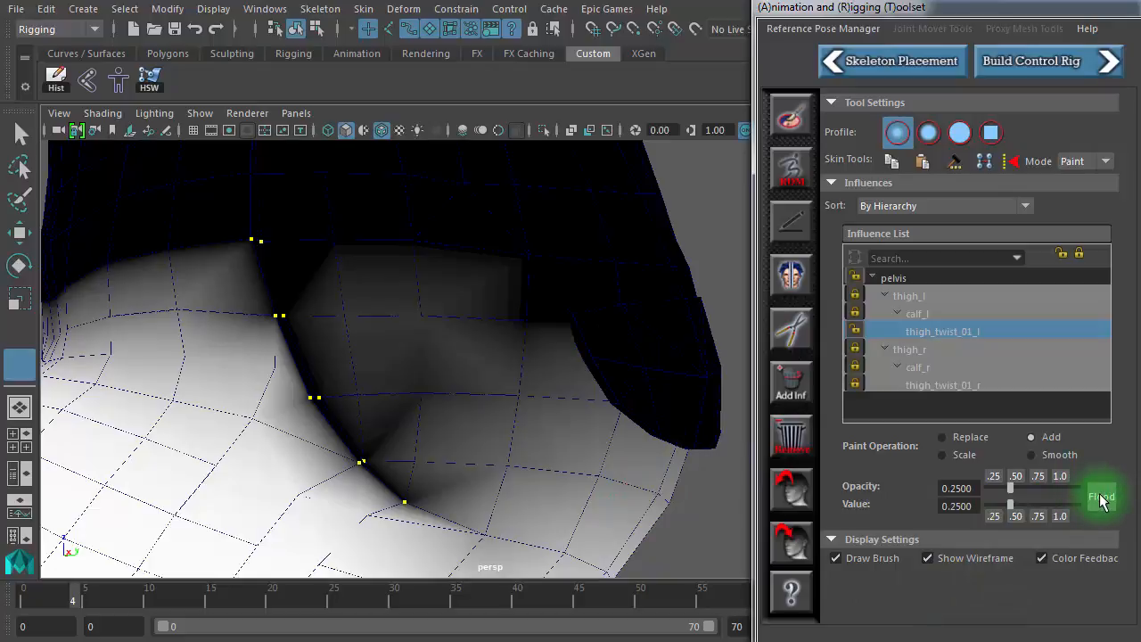
pyautogui.click(1101, 498)
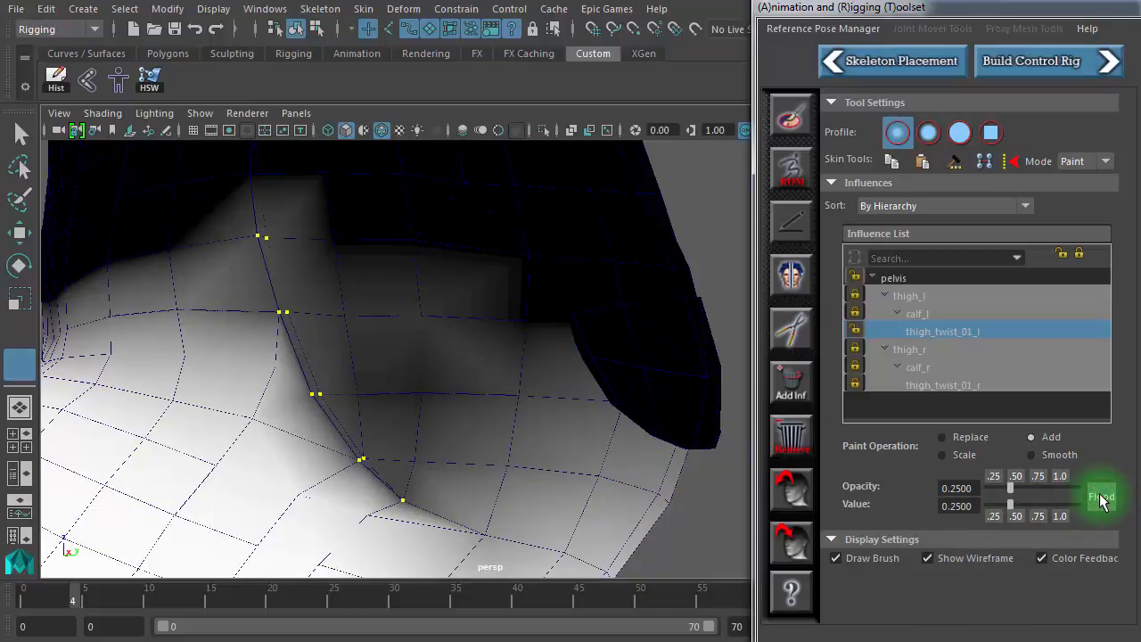
# Examine the seam's thigh_twist_01_l weights up close and check the hip deformation at frames 2, 9 and 5
pyautogui.keyDown('alt'); pyautogui.moveTo(293, 395); pyautogui.dragTo(530, 345, button='right'); pyautogui.keyUp('alt')
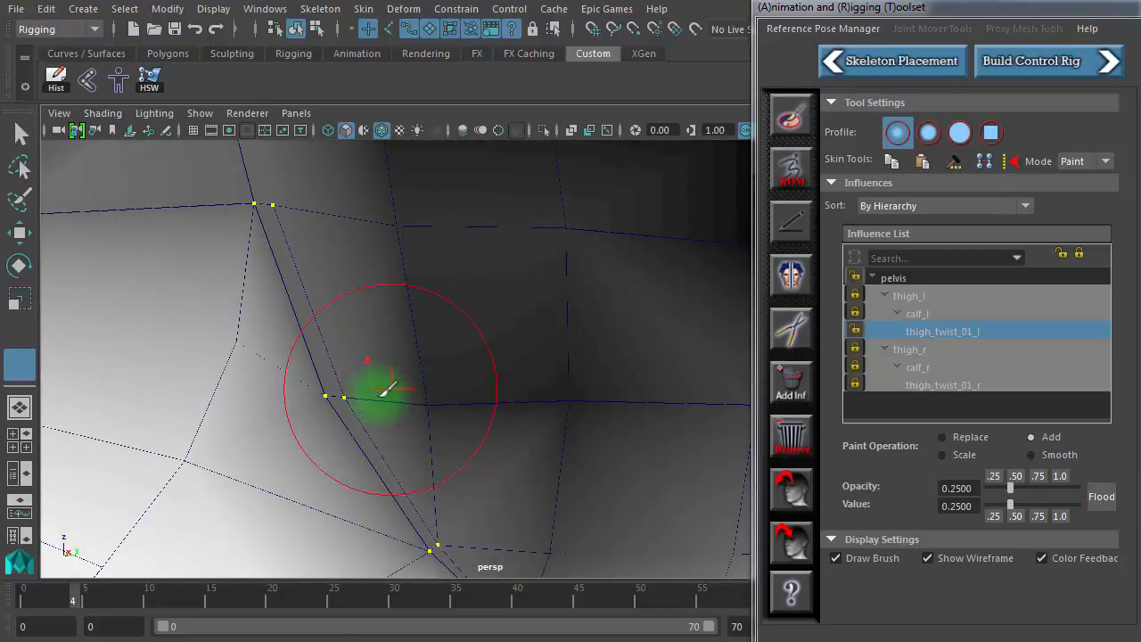
pyautogui.keyDown('alt'); pyautogui.moveTo(436, 399); pyautogui.dragTo(0, 368, button='right'); pyautogui.keyUp('alt')
pyautogui.moveTo(89, 609); pyautogui.dragTo(51, 593)
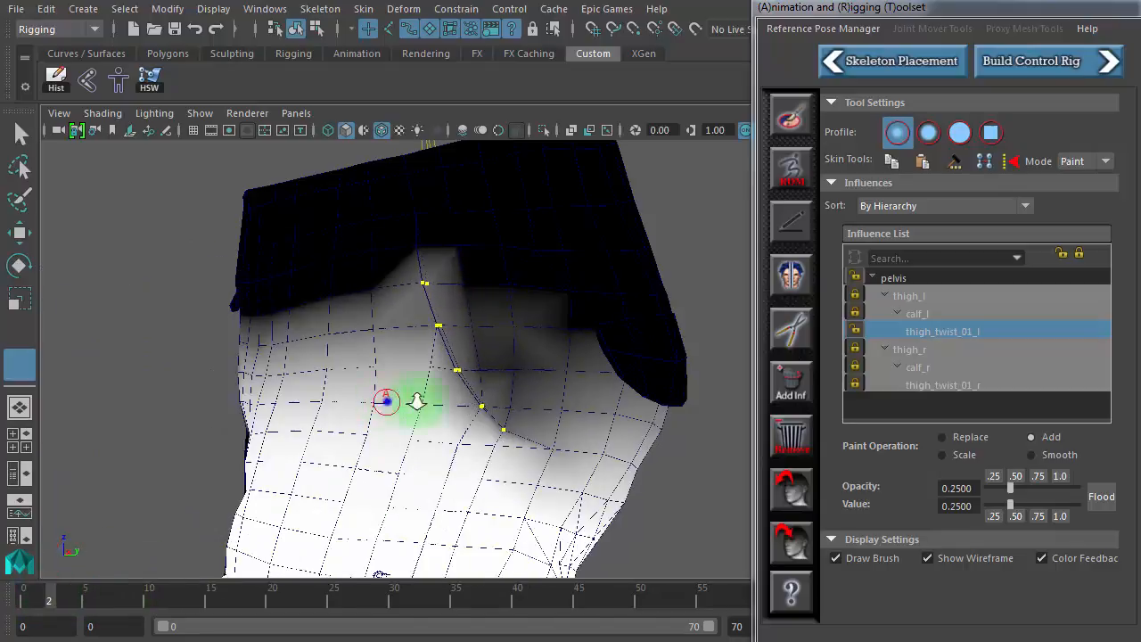
pyautogui.moveTo(417, 402)
pyautogui.keyDown('alt'); pyautogui.mouseDown()
pyautogui.moveTo(547, 408)
pyautogui.moveTo(633, 580)
pyautogui.moveTo(437, 414)
pyautogui.mouseUp(); pyautogui.keyUp('alt')
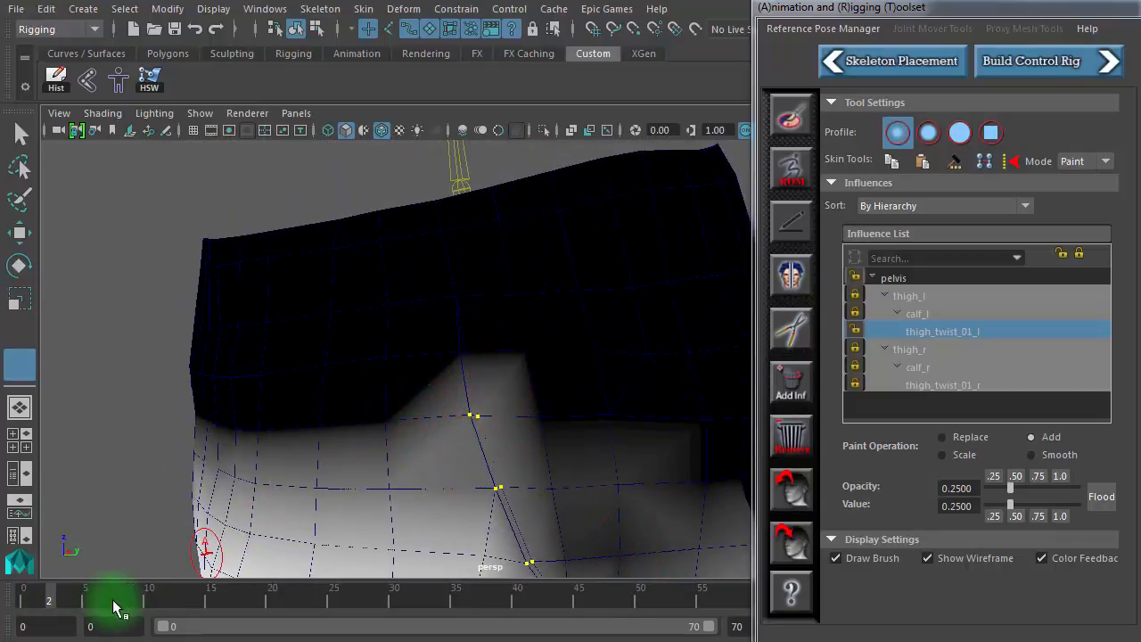
pyautogui.moveTo(41, 588); pyautogui.dragTo(137, 582)
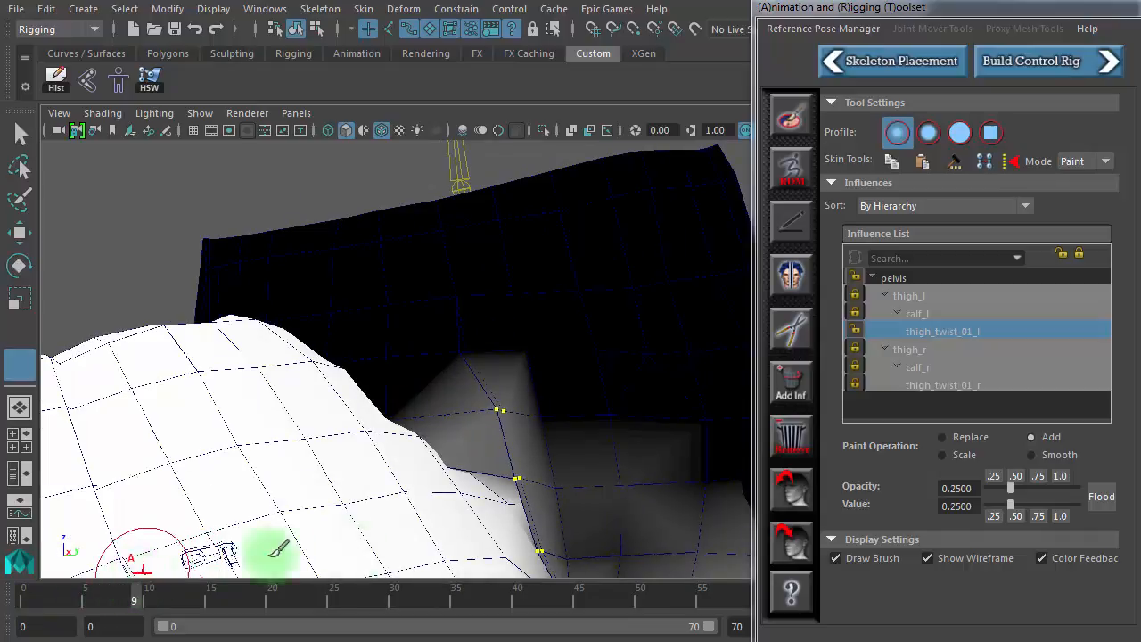
pyautogui.moveTo(278, 548)
pyautogui.keyDown('alt'); pyautogui.mouseDown()
pyautogui.moveTo(454, 484)
pyautogui.moveTo(357, 466)
pyautogui.moveTo(529, 496)
pyautogui.moveTo(514, 470)
pyautogui.mouseUp(); pyautogui.keyUp('alt')
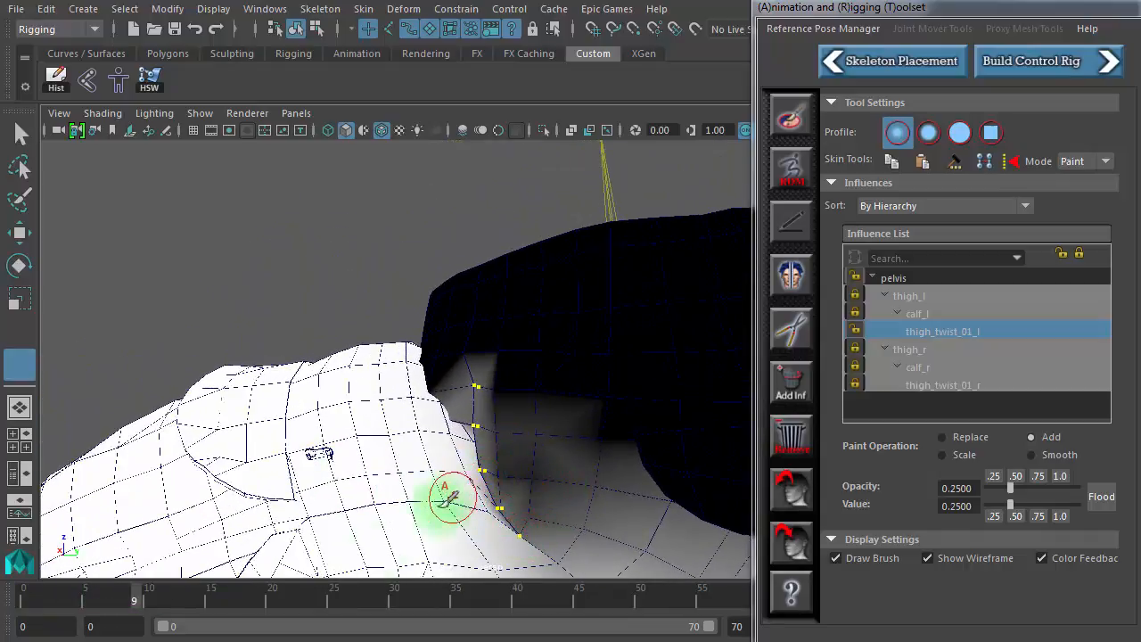
pyautogui.moveTo(101, 598)
pyautogui.mouseDown()
pyautogui.moveTo(76, 607)
pyautogui.moveTo(89, 598)
pyautogui.mouseUp()
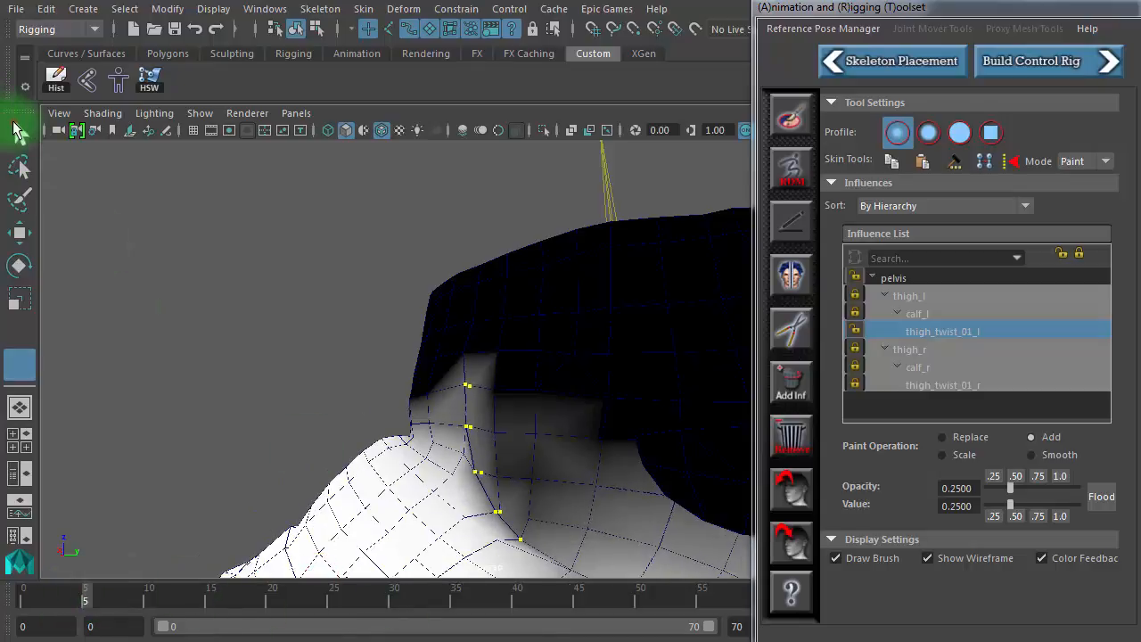
# Inspect the unpainted mesh at frame 9, restart weight painting and add pelvis weight at 0.25 to the upper selected seam vertices
pyautogui.press('q')
pyautogui.keyDown('alt'); pyautogui.moveTo(380, 358); pyautogui.dragTo(629, 387, button='right'); pyautogui.keyUp('alt')
pyautogui.keyDown('alt'); pyautogui.moveTo(525, 393); pyautogui.dragTo(550, 399); pyautogui.keyUp('alt')
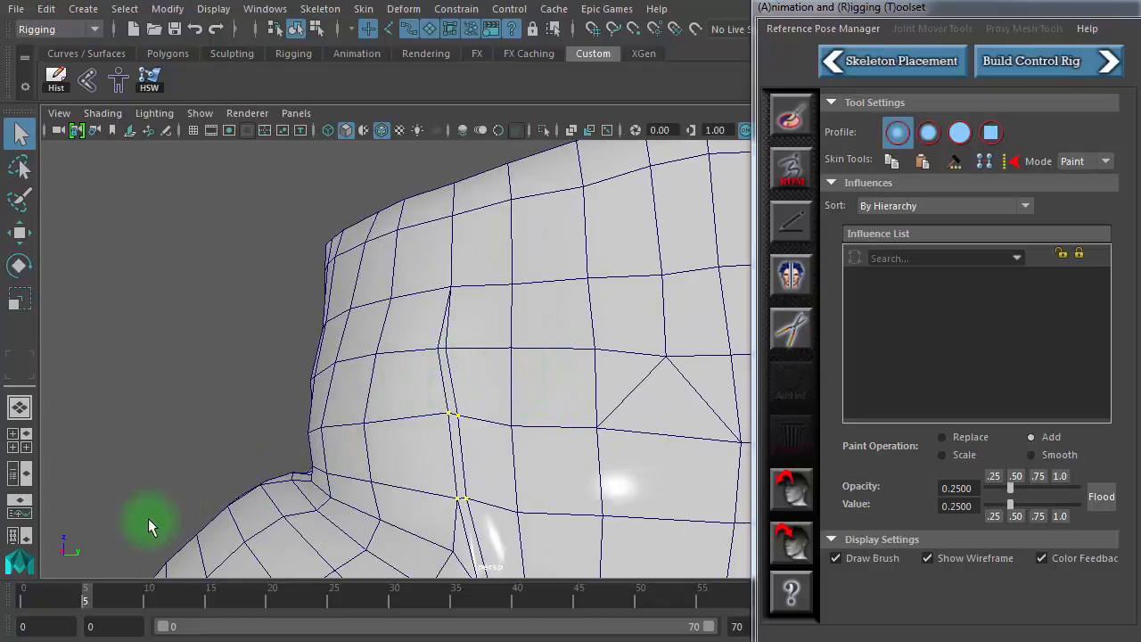
pyautogui.moveTo(105, 593); pyautogui.dragTo(141, 597)
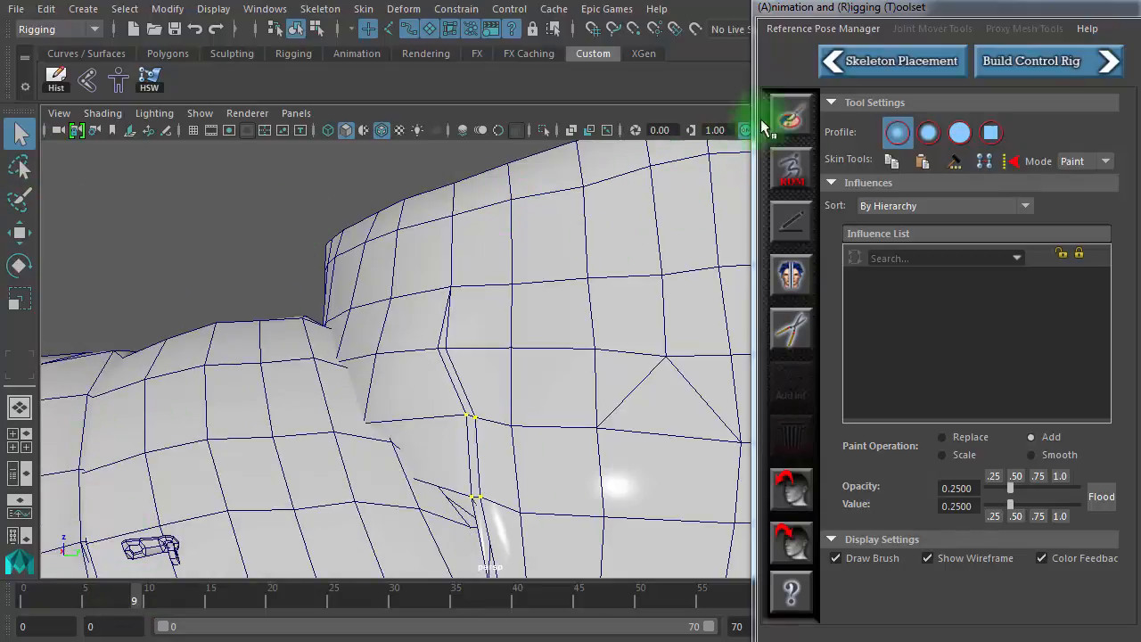
pyautogui.click(791, 118)
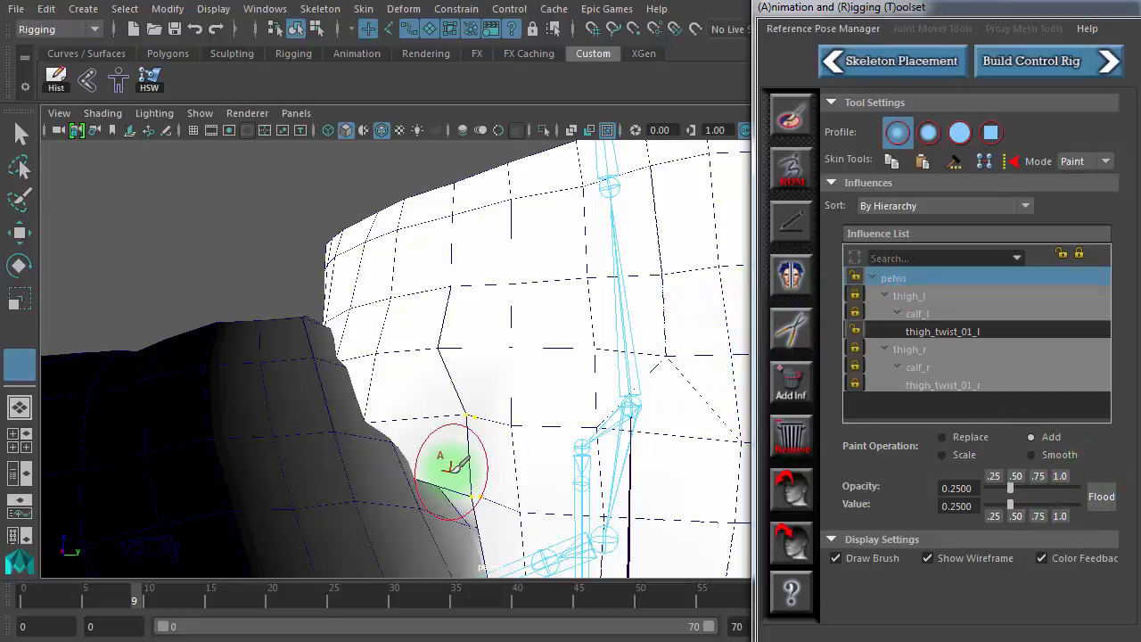
pyautogui.click(468, 409)
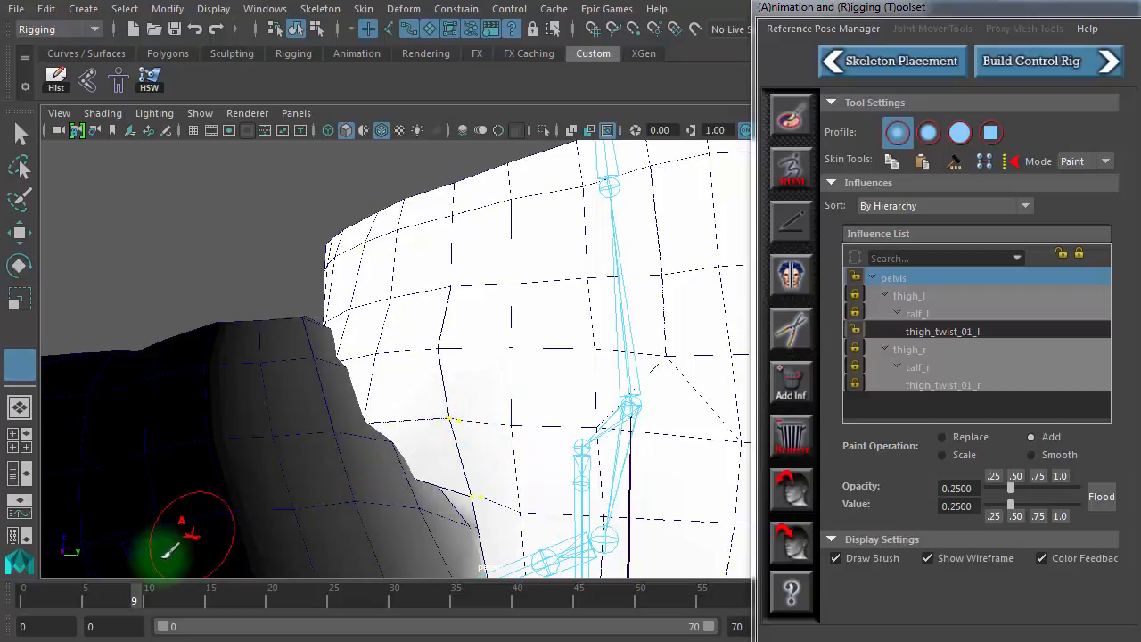
# Go to frame 6, bring the whole left hip into view and turn off X-ray joints
pyautogui.moveTo(122, 603)
pyautogui.mouseDown()
pyautogui.moveTo(77, 611)
pyautogui.moveTo(128, 606)
pyautogui.moveTo(102, 606)
pyautogui.mouseUp()
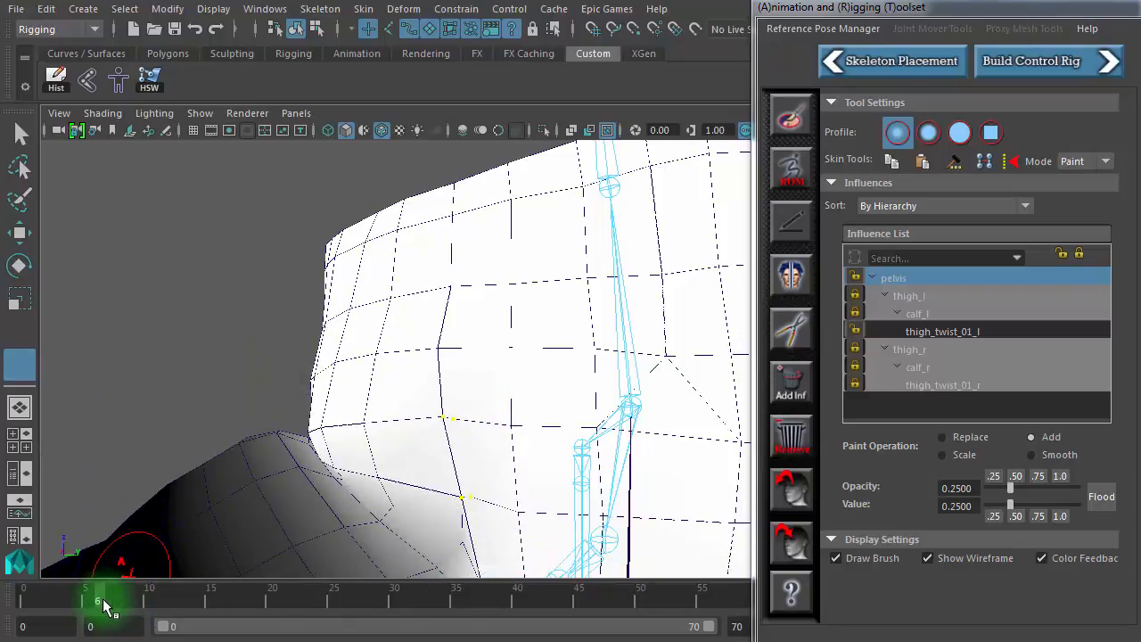
pyautogui.keyDown('alt'); pyautogui.moveTo(512, 502); pyautogui.dragTo(262, 433, button='right'); pyautogui.keyUp('alt')
pyautogui.keyDown('alt'); pyautogui.moveTo(399, 432); pyautogui.dragTo(419, 428); pyautogui.keyUp('alt')
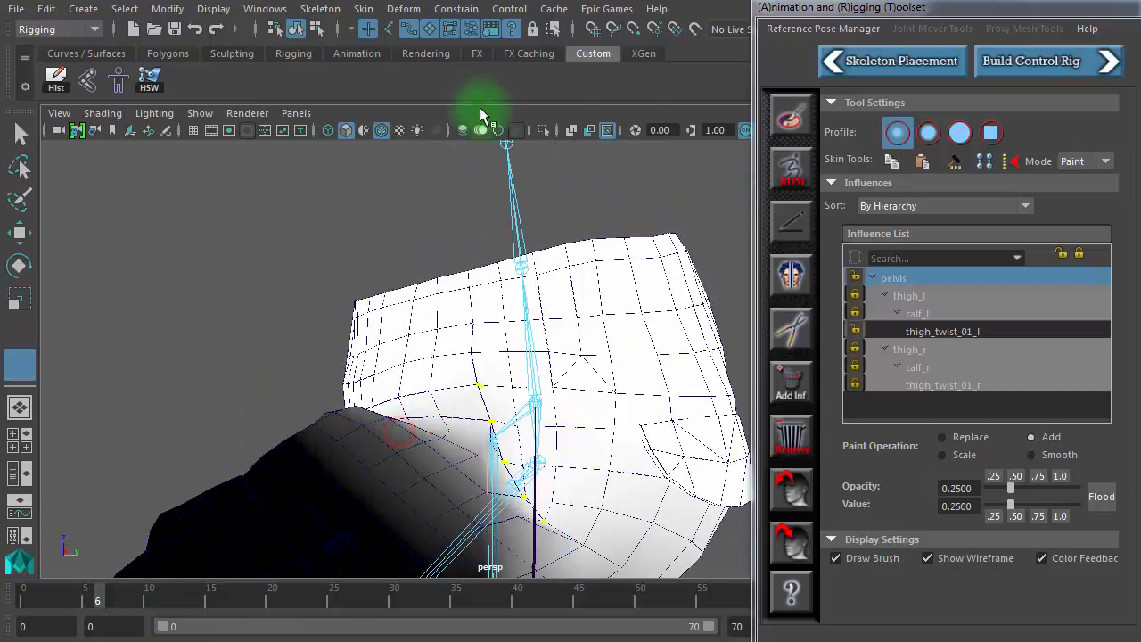
pyautogui.click(609, 132)
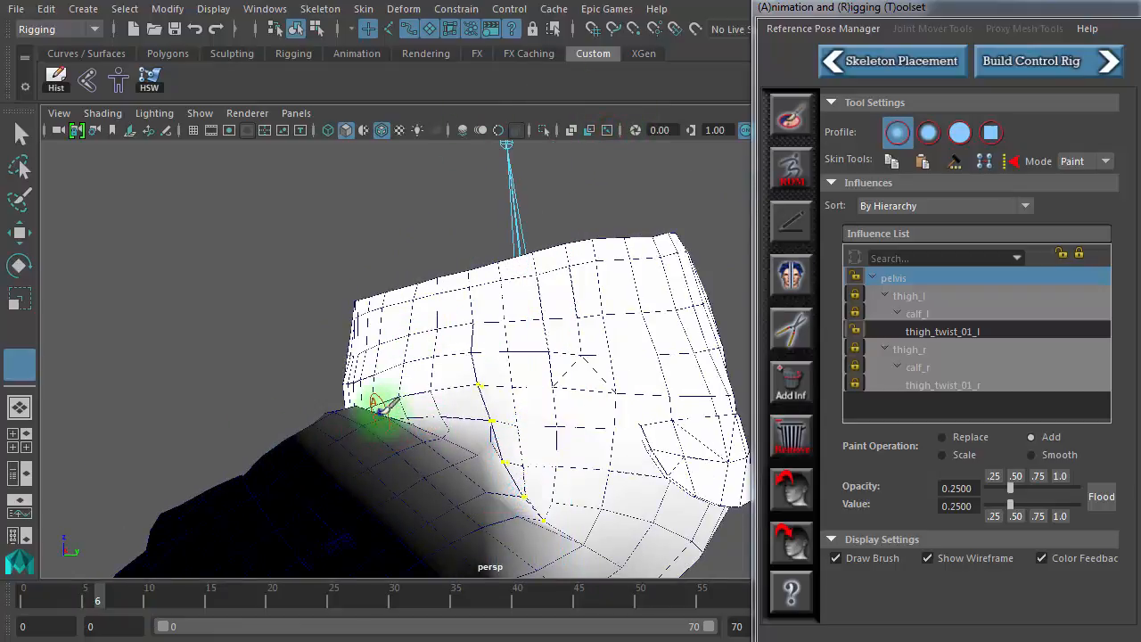
# Examine the seam's pelvis weights and deformation up close with the leg raised at frame 9
pyautogui.keyDown('alt'); pyautogui.moveTo(380, 410); pyautogui.dragTo(588, 415, button='right'); pyautogui.keyUp('alt')
pyautogui.keyDown('alt'); pyautogui.moveTo(558, 337); pyautogui.dragTo(504, 194, button='middle'); pyautogui.keyUp('alt')
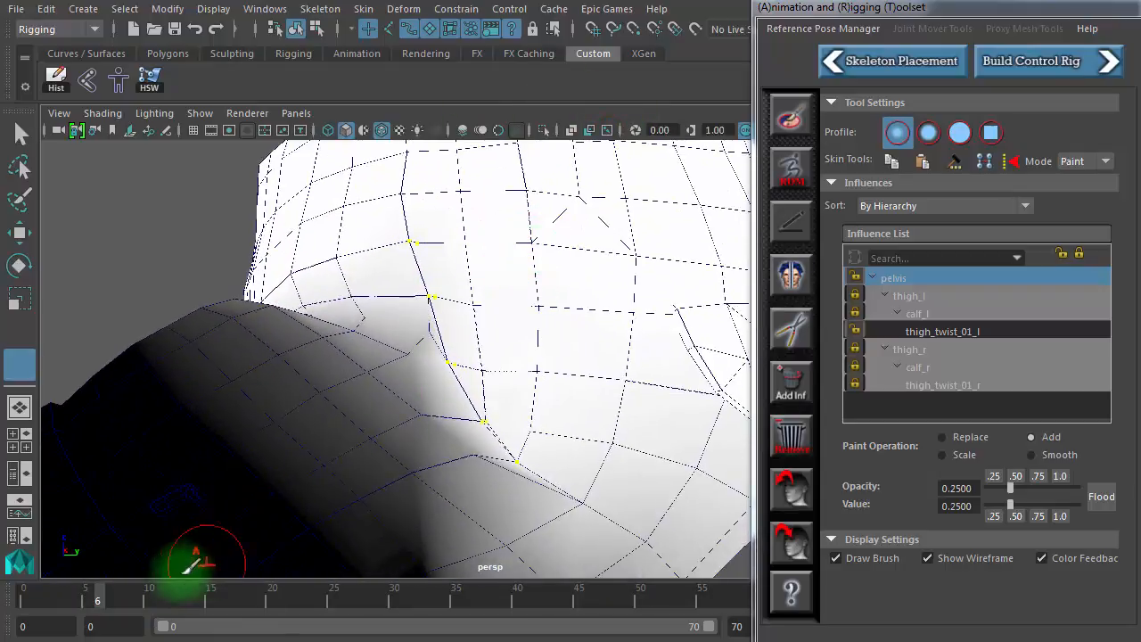
pyautogui.moveTo(175, 586); pyautogui.dragTo(134, 567)
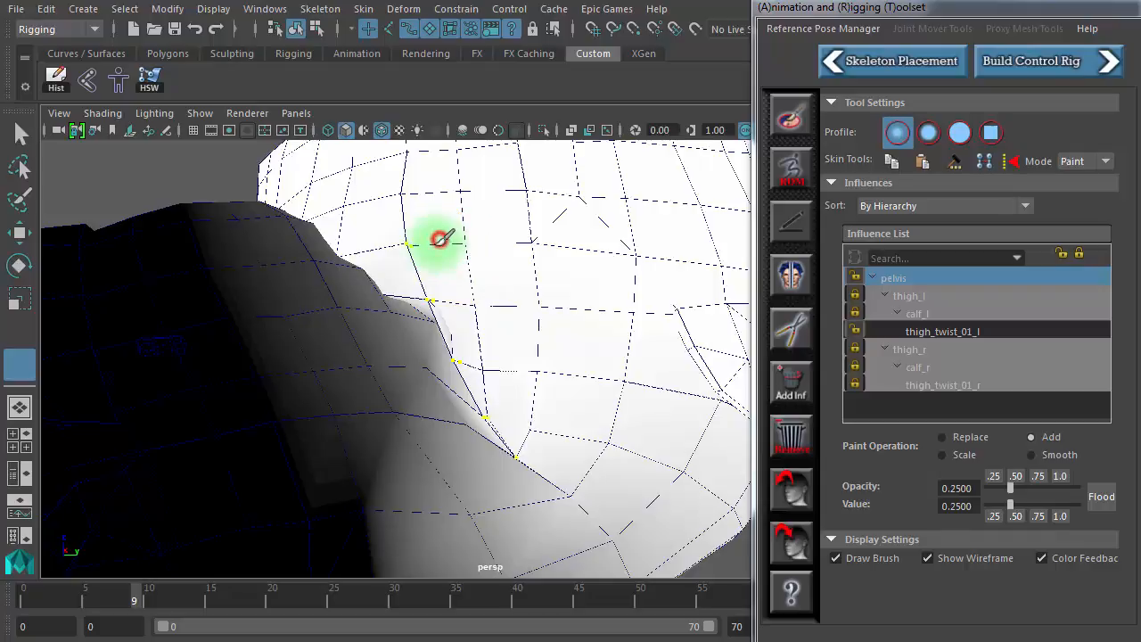
pyautogui.moveTo(82, 597); pyautogui.dragTo(131, 588)
pyautogui.keyDown('alt'); pyautogui.moveTo(545, 431); pyautogui.dragTo(924, 474, button='right'); pyautogui.keyUp('alt')
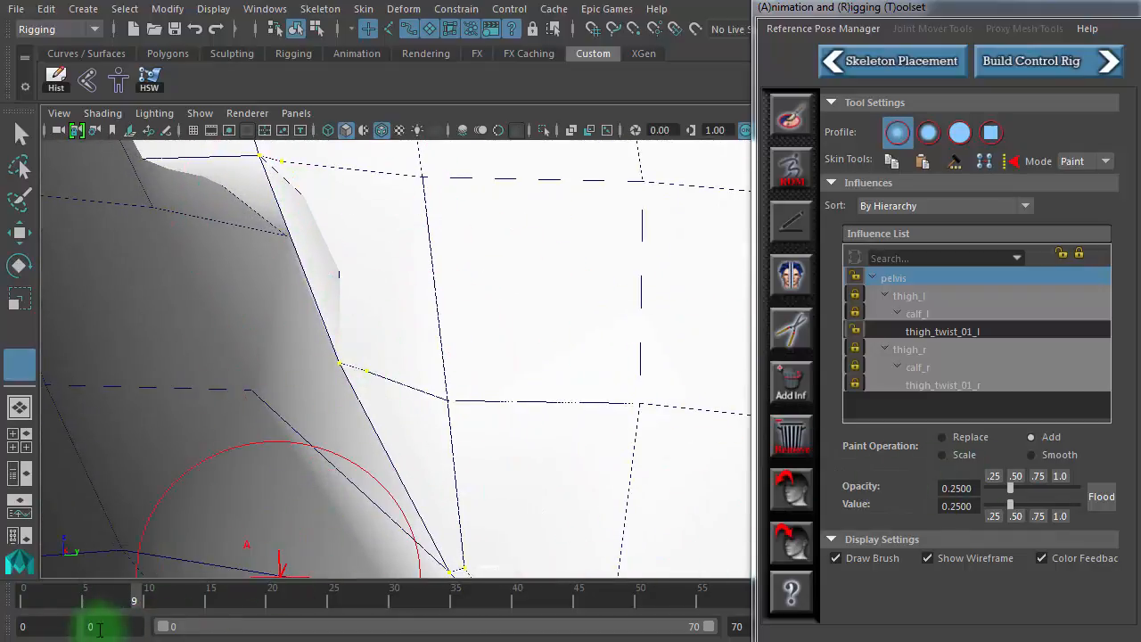
# Examine the pelvis weights and the left hip's deformation along the diagonal seam at frames 3, 4 and 44
pyautogui.moveTo(79, 620); pyautogui.dragTo(59, 603)
pyautogui.keyDown('alt'); pyautogui.moveTo(527, 509); pyautogui.dragTo(80, 452, button='right'); pyautogui.keyUp('alt')
pyautogui.keyDown('alt'); pyautogui.moveTo(343, 451); pyautogui.dragTo(377, 474); pyautogui.keyUp('alt')
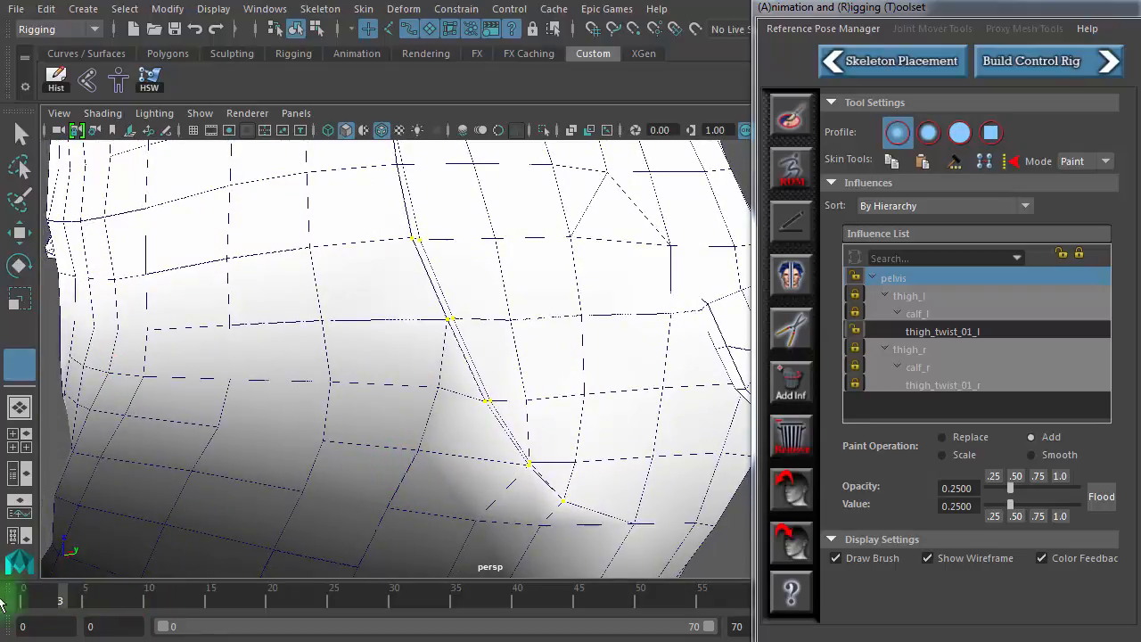
pyautogui.moveTo(71, 593); pyautogui.dragTo(298, 589)
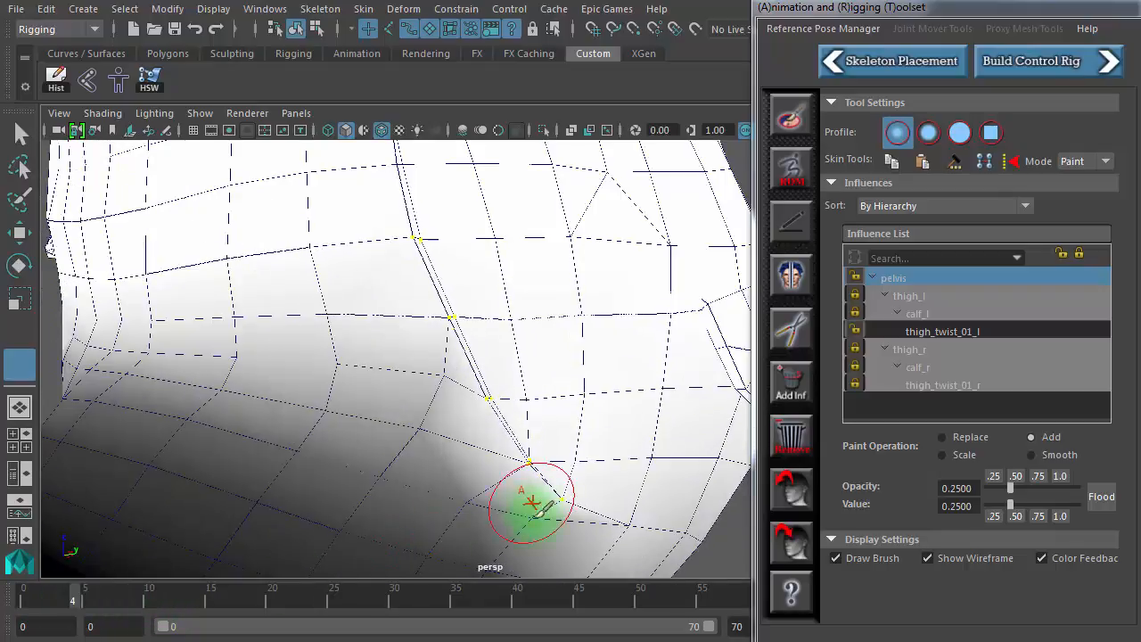
pyautogui.moveTo(494, 361)
pyautogui.keyDown('alt'); pyautogui.mouseDown()
pyautogui.moveTo(382, 377)
pyautogui.moveTo(501, 345)
pyautogui.mouseUp(); pyautogui.keyUp('alt')
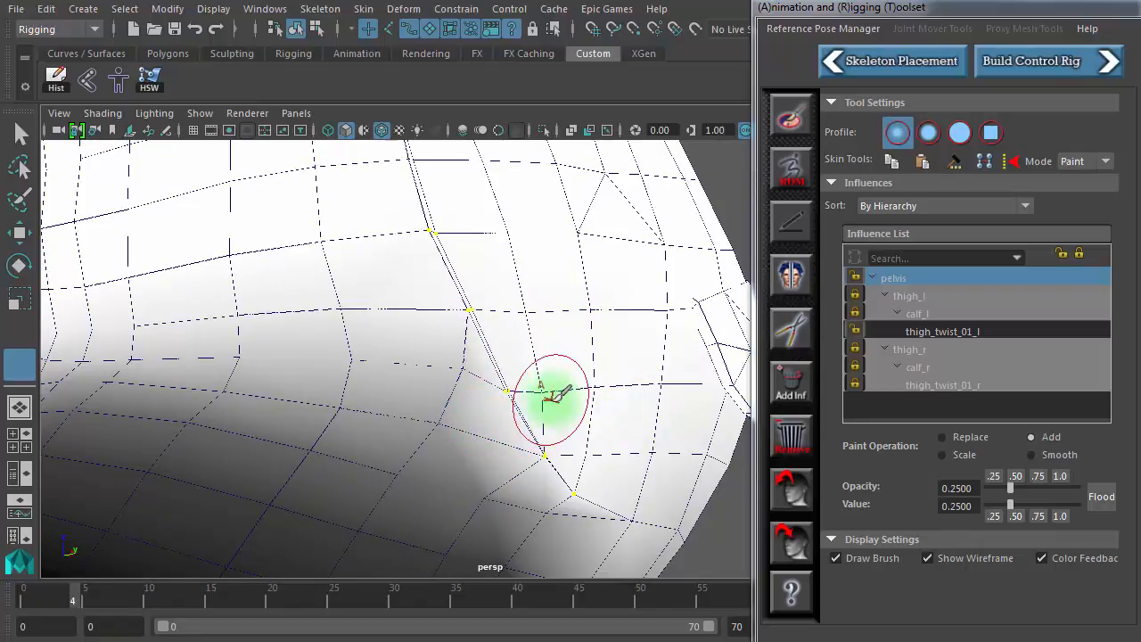
pyautogui.keyDown('alt'); pyautogui.moveTo(553, 392); pyautogui.dragTo(145, 369, button='right'); pyautogui.keyUp('alt')
pyautogui.moveTo(176, 606); pyautogui.dragTo(571, 612)
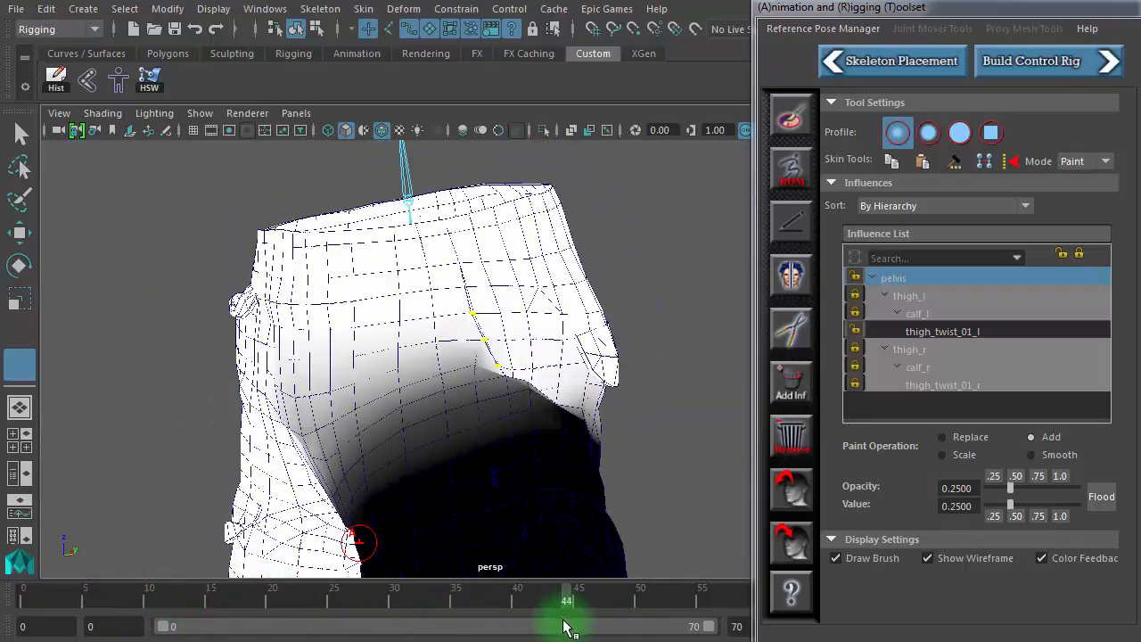
pyautogui.keyDown('alt'); pyautogui.moveTo(472, 499); pyautogui.dragTo(457, 467); pyautogui.keyUp('alt')
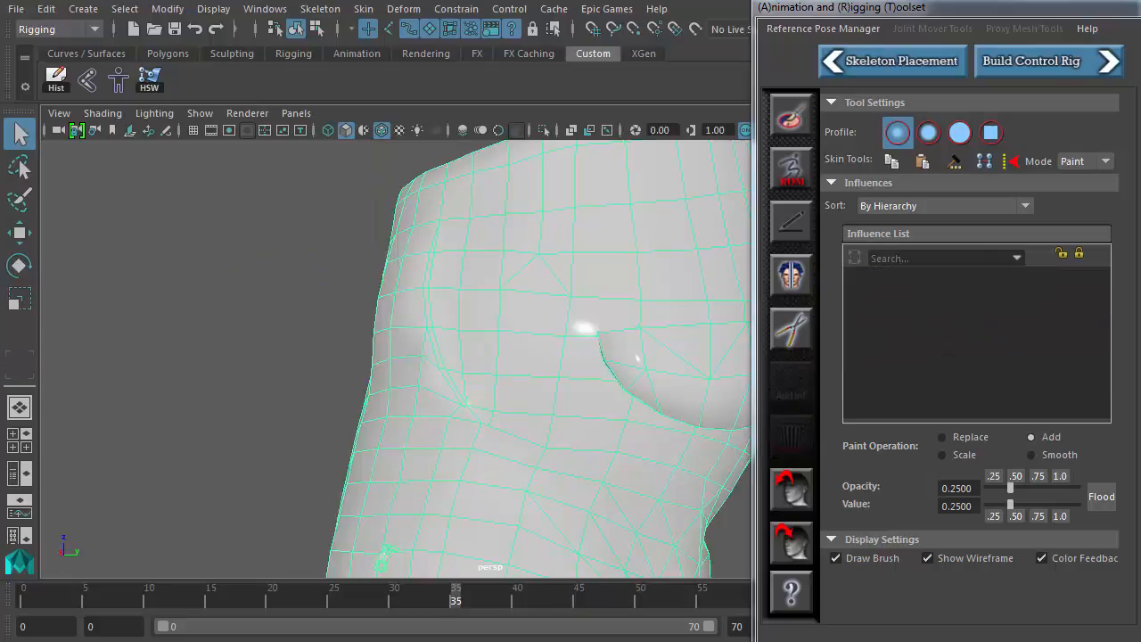
# Inspect the unpainted pants around the left hip and back pocket at frames 40 and 45
pyautogui.moveTo(527, 494)
pyautogui.keyDown('alt'); pyautogui.mouseDown()
pyautogui.moveTo(433, 490)
pyautogui.moveTo(528, 495)
pyautogui.mouseUp(); pyautogui.keyUp('alt')
pyautogui.moveTo(461, 599); pyautogui.dragTo(517, 599)
pyautogui.keyDown('alt'); pyautogui.moveTo(428, 430); pyautogui.dragTo(696, 448); pyautogui.keyUp('alt')
pyautogui.keyDown('alt'); pyautogui.moveTo(550, 428); pyautogui.dragTo(186, 389, button='right'); pyautogui.keyUp('alt')
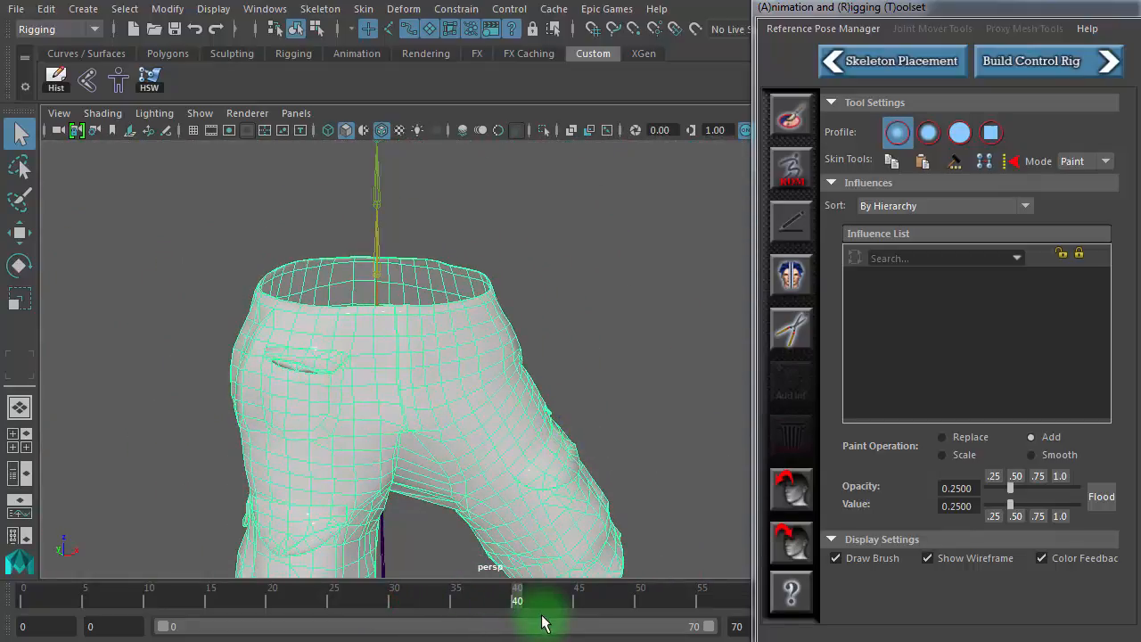
pyautogui.moveTo(542, 622); pyautogui.dragTo(577, 601)
pyautogui.keyDown('alt'); pyautogui.moveTo(580, 463); pyautogui.dragTo(342, 367); pyautogui.keyUp('alt')
pyautogui.keyDown('alt'); pyautogui.moveTo(541, 400); pyautogui.dragTo(372, 389); pyautogui.keyUp('alt')
pyautogui.keyDown('alt'); pyautogui.moveTo(400, 387); pyautogui.dragTo(798, 408, button='right'); pyautogui.keyUp('alt')
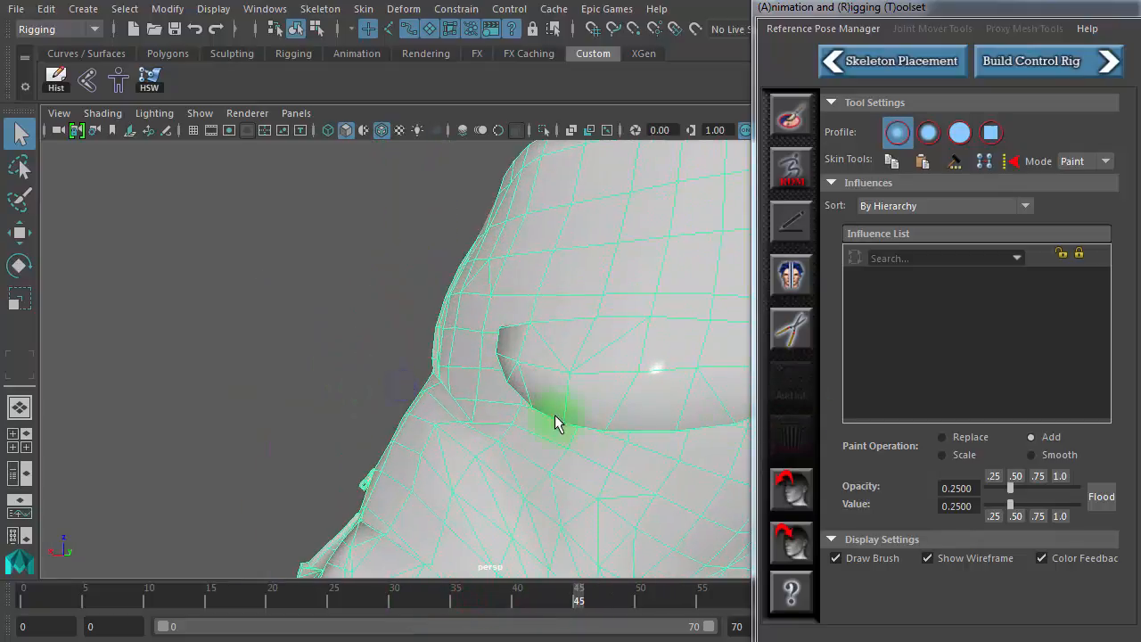
pyautogui.keyDown('alt'); pyautogui.moveTo(435, 414); pyautogui.dragTo(506, 433); pyautogui.keyUp('alt')
pyautogui.keyDown('alt'); pyautogui.moveTo(435, 423); pyautogui.dragTo(569, 432, button='right'); pyautogui.keyUp('alt')
pyautogui.keyDown('alt'); pyautogui.moveTo(470, 450); pyautogui.dragTo(403, 416); pyautogui.keyUp('alt')
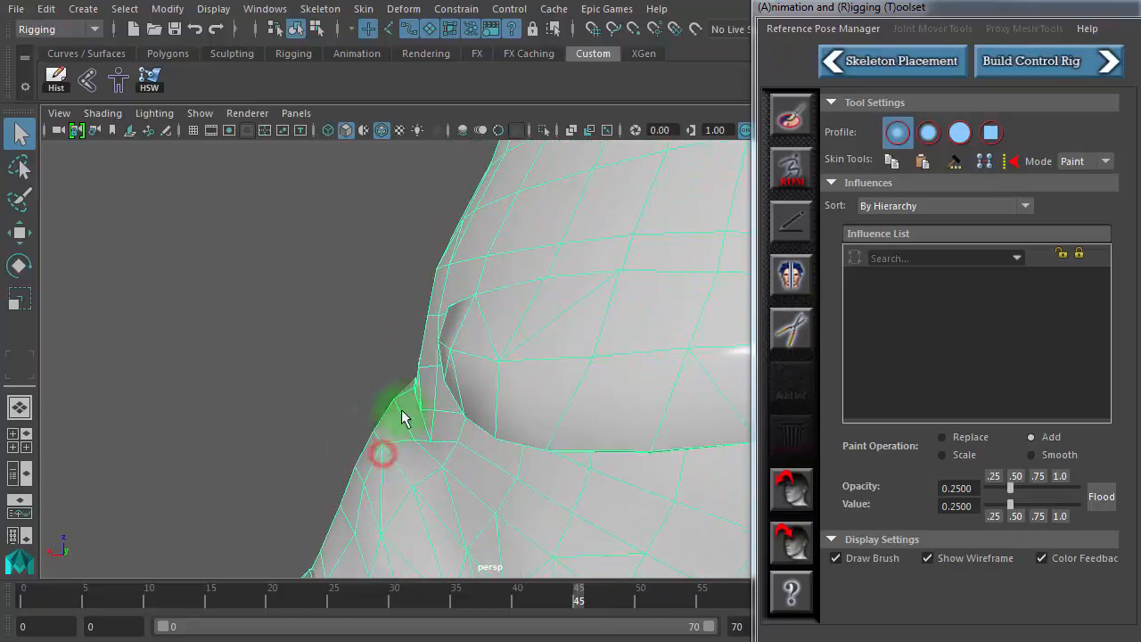
# Restart weight painting with X-ray joints turned off and show the hip's pelvis weights at frame 35
pyautogui.click(788, 119)
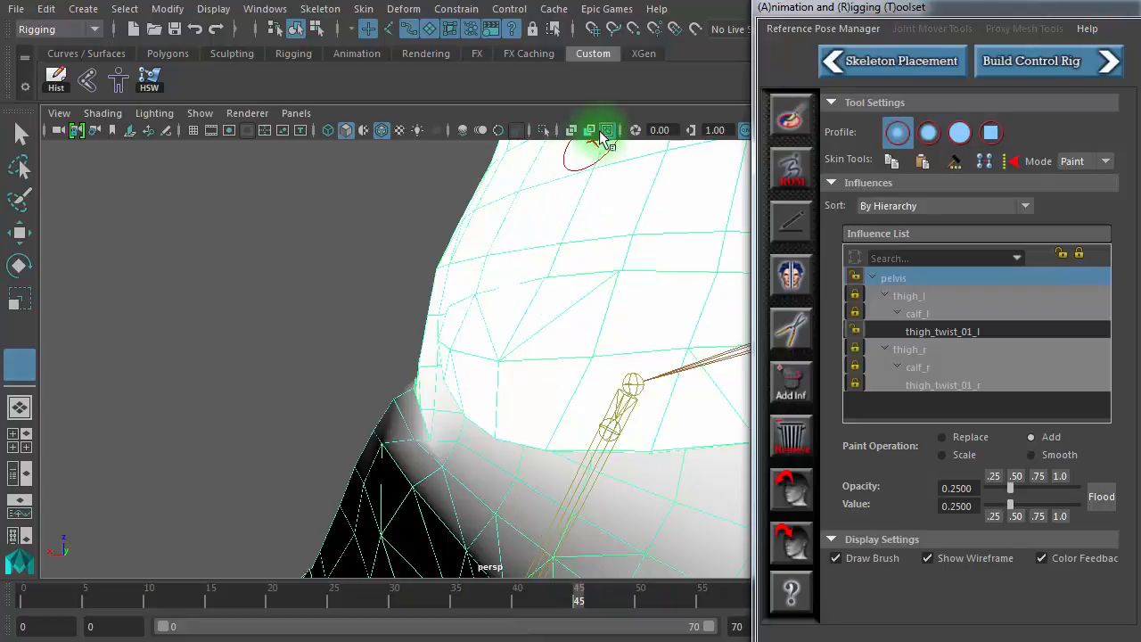
pyautogui.click(610, 130)
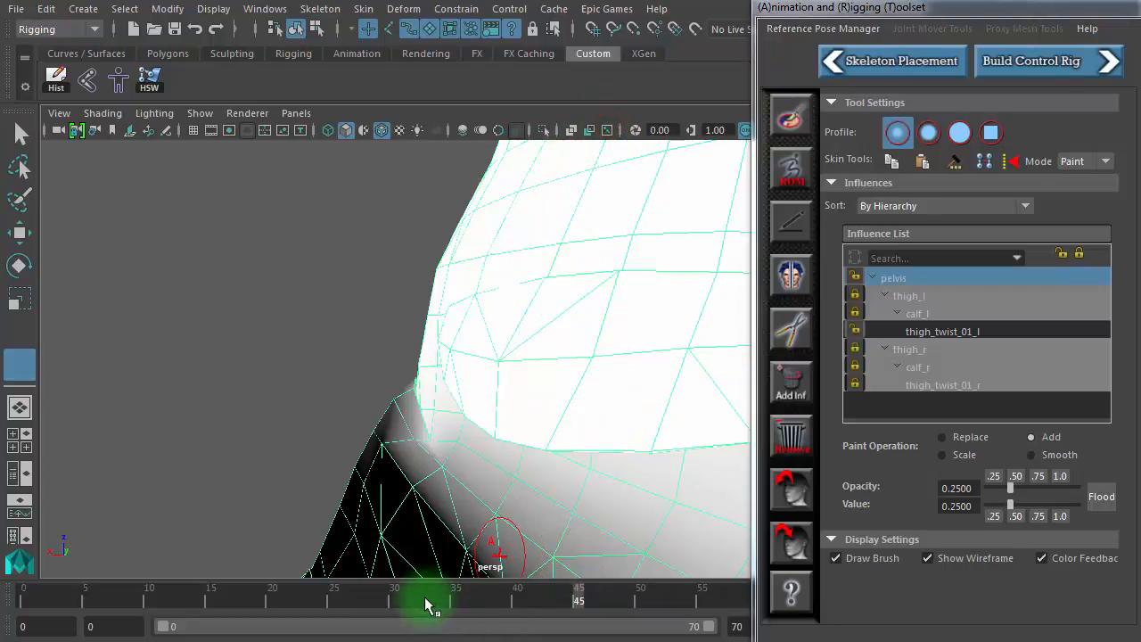
pyautogui.moveTo(425, 606)
pyautogui.mouseDown()
pyautogui.moveTo(369, 606)
pyautogui.moveTo(455, 602)
pyautogui.mouseUp()
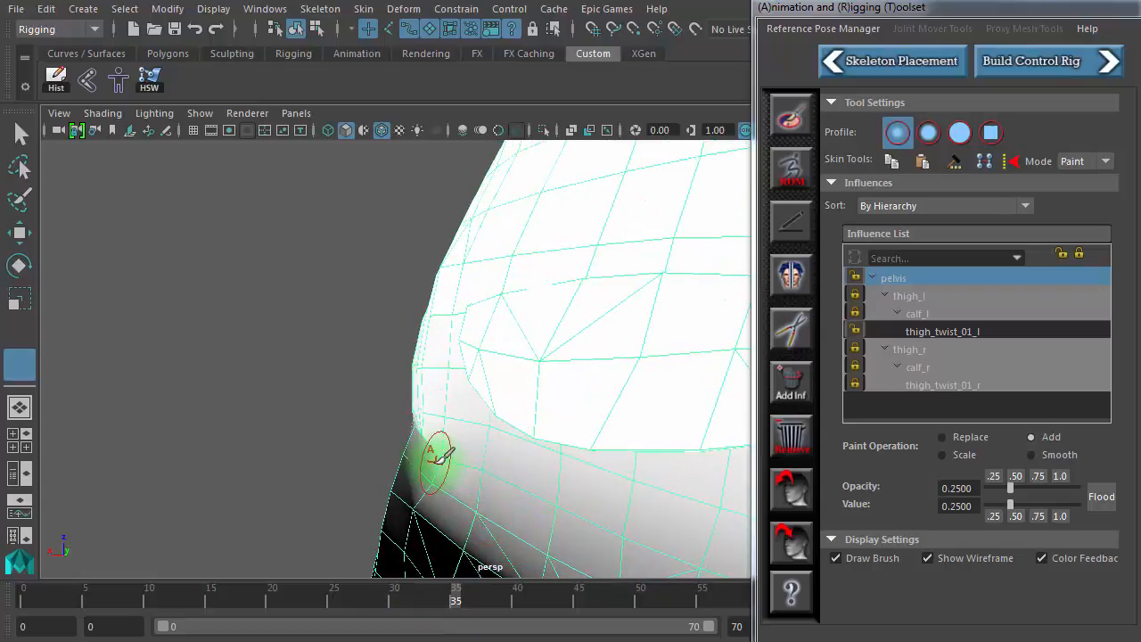
pyautogui.keyDown('alt'); pyautogui.moveTo(473, 475); pyautogui.dragTo(523, 467); pyautogui.keyUp('alt')
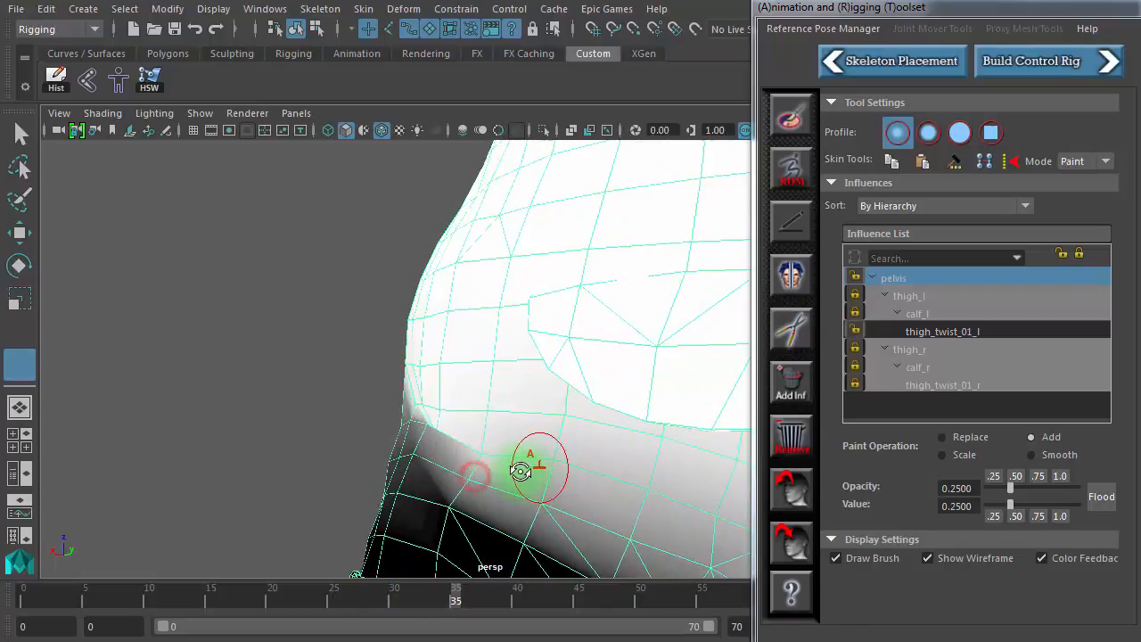
# Display the thigh_twist_01_l weights and examine the seam's lower end up close at frame 30
pyautogui.click(946, 332)
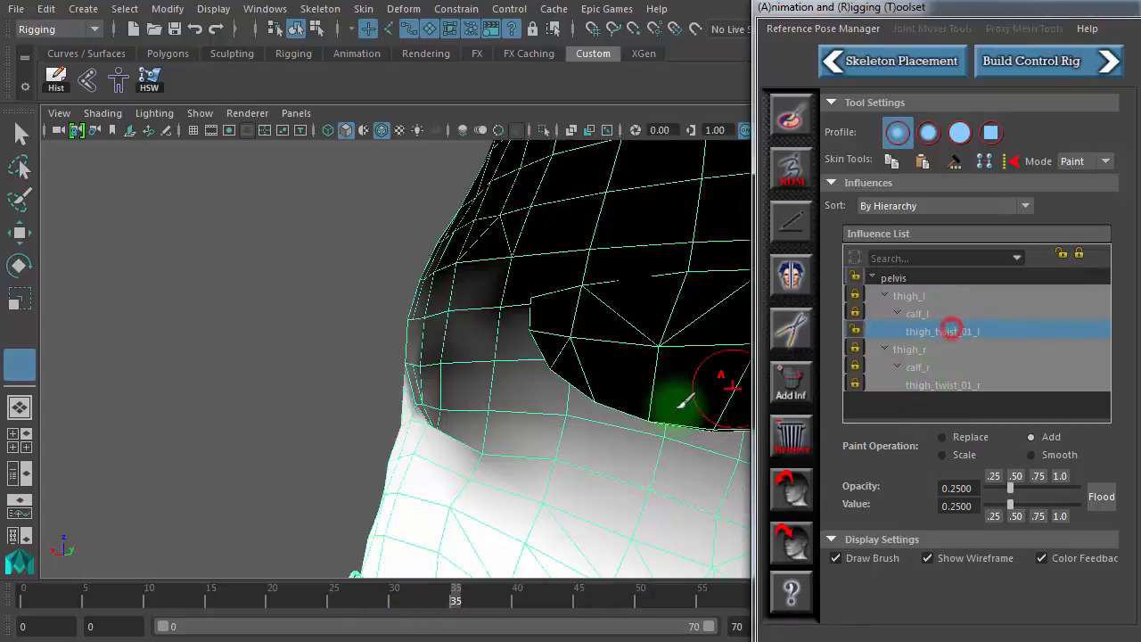
pyautogui.keyDown('alt'); pyautogui.moveTo(553, 466); pyautogui.dragTo(536, 487); pyautogui.keyUp('alt')
pyautogui.moveTo(466, 598); pyautogui.dragTo(399, 587)
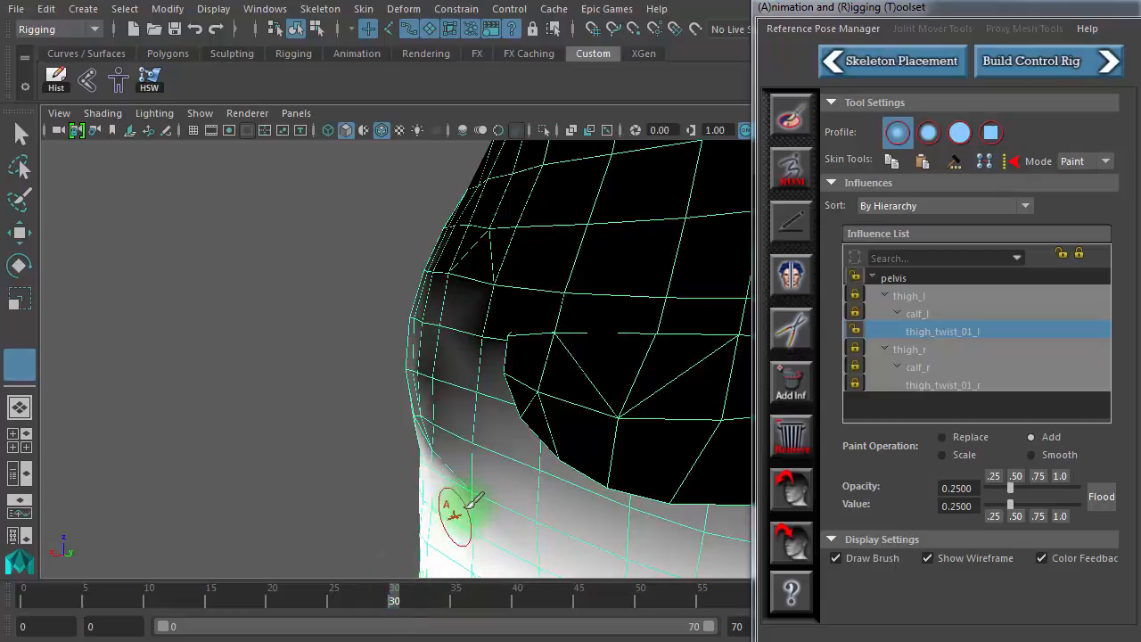
pyautogui.keyDown('alt'); pyautogui.moveTo(469, 497); pyautogui.dragTo(536, 486); pyautogui.keyUp('alt')
pyautogui.keyDown('alt'); pyautogui.moveTo(542, 488); pyautogui.dragTo(649, 482, button='right'); pyautogui.keyUp('alt')
pyautogui.keyDown('alt'); pyautogui.moveTo(602, 442); pyautogui.dragTo(542, 288, button='middle'); pyautogui.keyUp('alt')
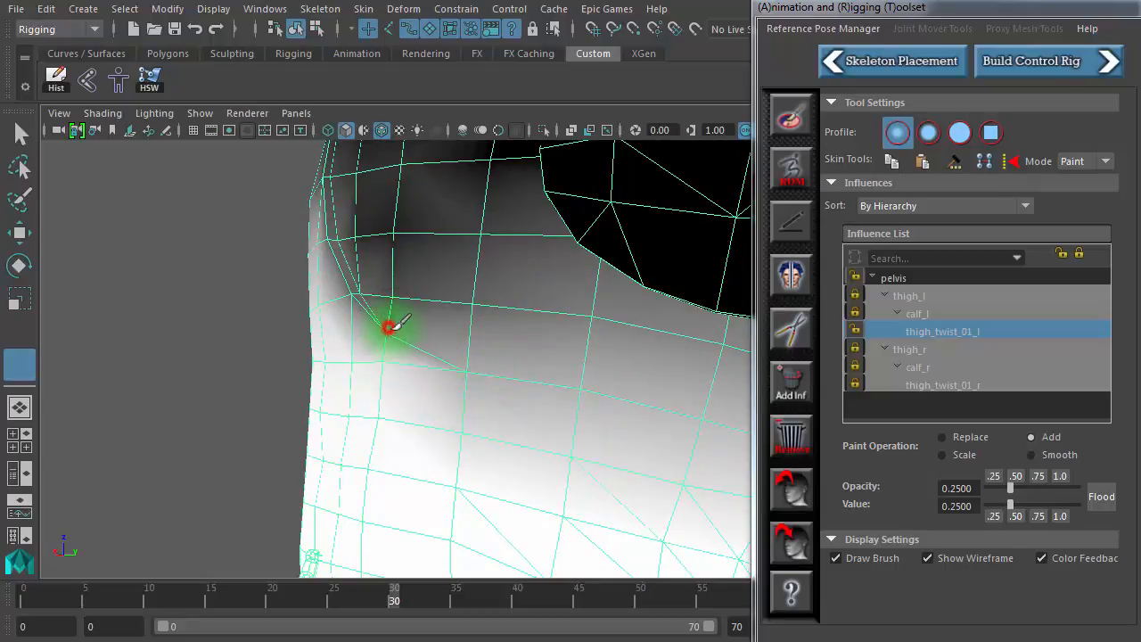
# Check how the thigh_twist_01_l weights deform the hip around the seam's lower end at frames 37, 36 and 32
pyautogui.moveTo(395, 606); pyautogui.dragTo(448, 606)
pyautogui.keyDown('alt'); pyautogui.moveTo(446, 458); pyautogui.dragTo(539, 455); pyautogui.keyUp('alt')
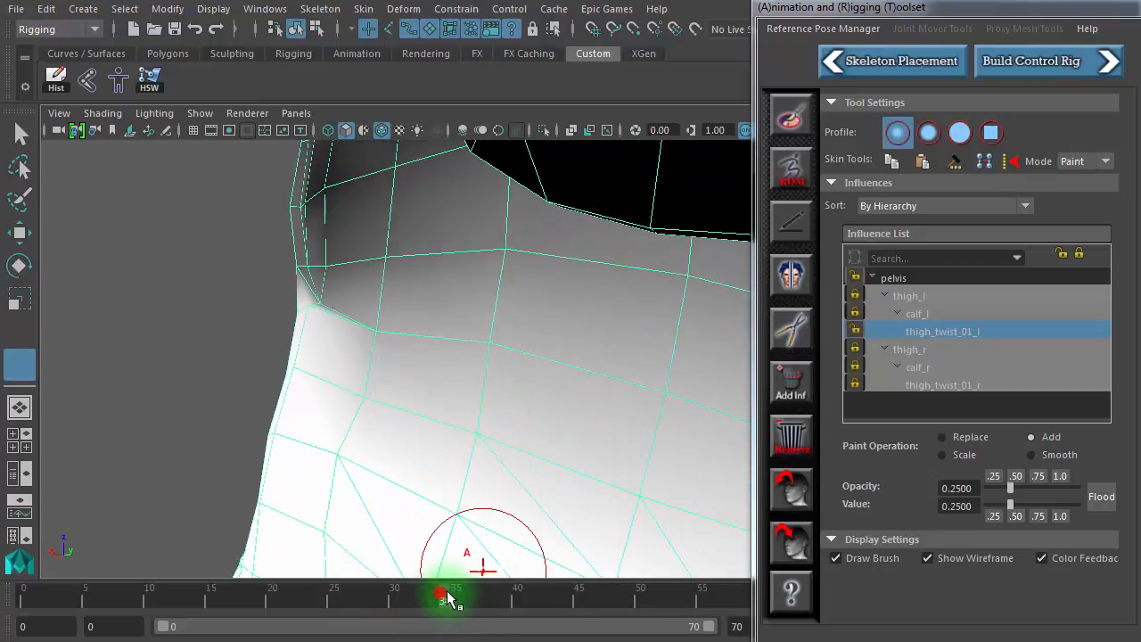
pyautogui.moveTo(449, 599); pyautogui.dragTo(481, 599)
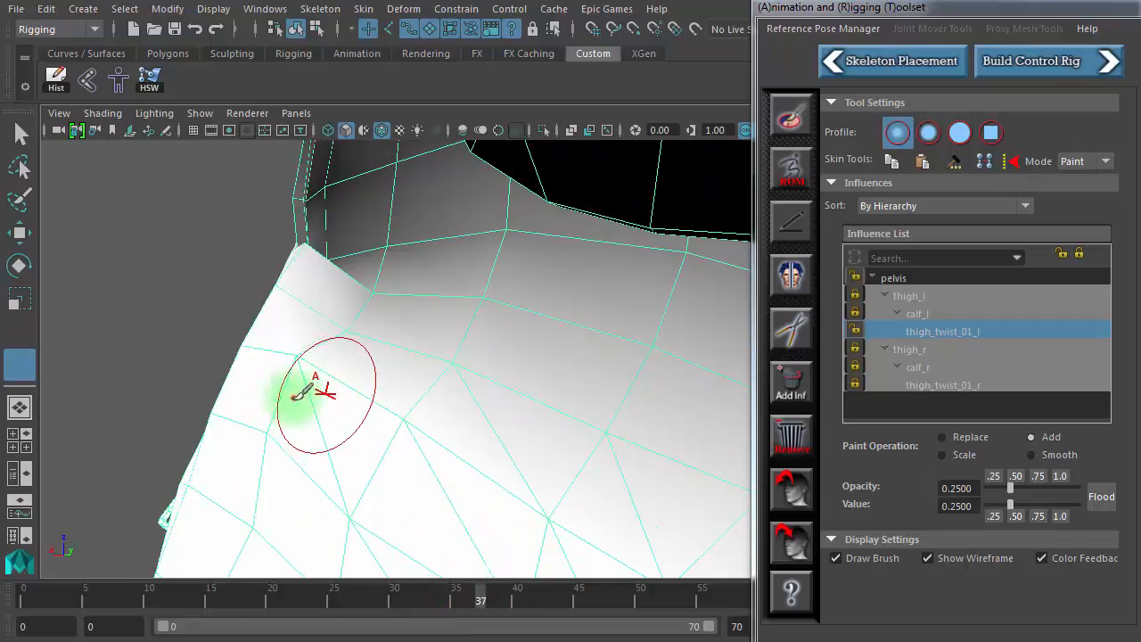
pyautogui.moveTo(303, 392)
pyautogui.keyDown('alt'); pyautogui.mouseDown()
pyautogui.moveTo(328, 430)
pyautogui.moveTo(320, 276)
pyautogui.moveTo(294, 316)
pyautogui.moveTo(312, 315)
pyautogui.moveTo(298, 300)
pyautogui.moveTo(264, 301)
pyautogui.mouseUp(); pyautogui.keyUp('alt')
pyautogui.click(466, 603)
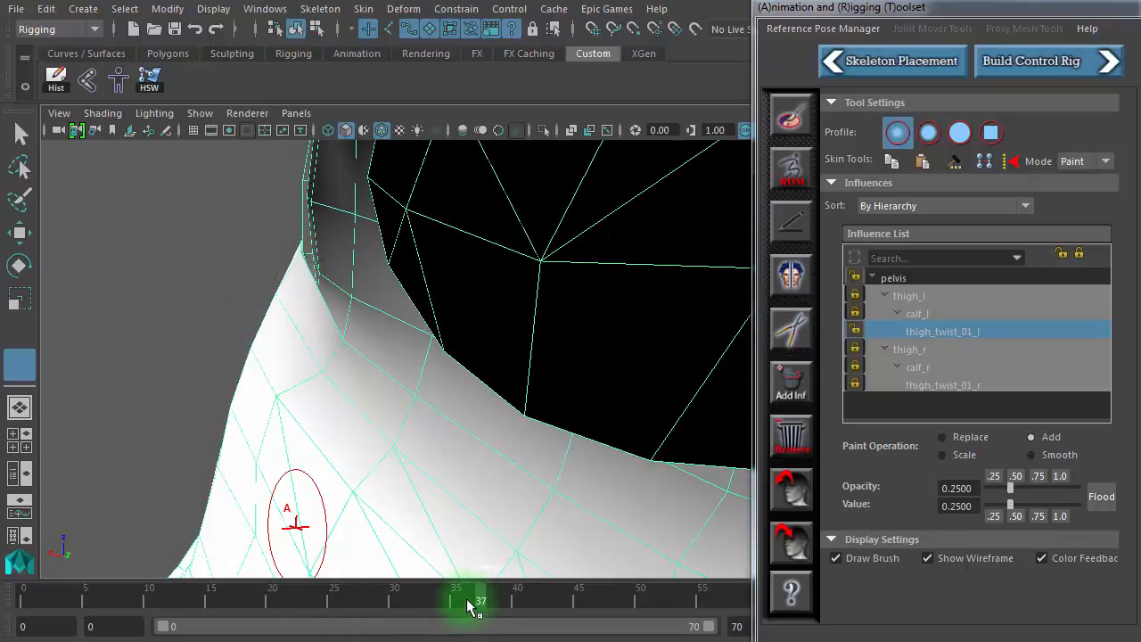
pyautogui.moveTo(468, 604)
pyautogui.mouseDown()
pyautogui.moveTo(456, 607)
pyautogui.moveTo(469, 597)
pyautogui.mouseUp()
pyautogui.keyDown('alt'); pyautogui.moveTo(339, 418); pyautogui.dragTo(459, 434); pyautogui.keyUp('alt')
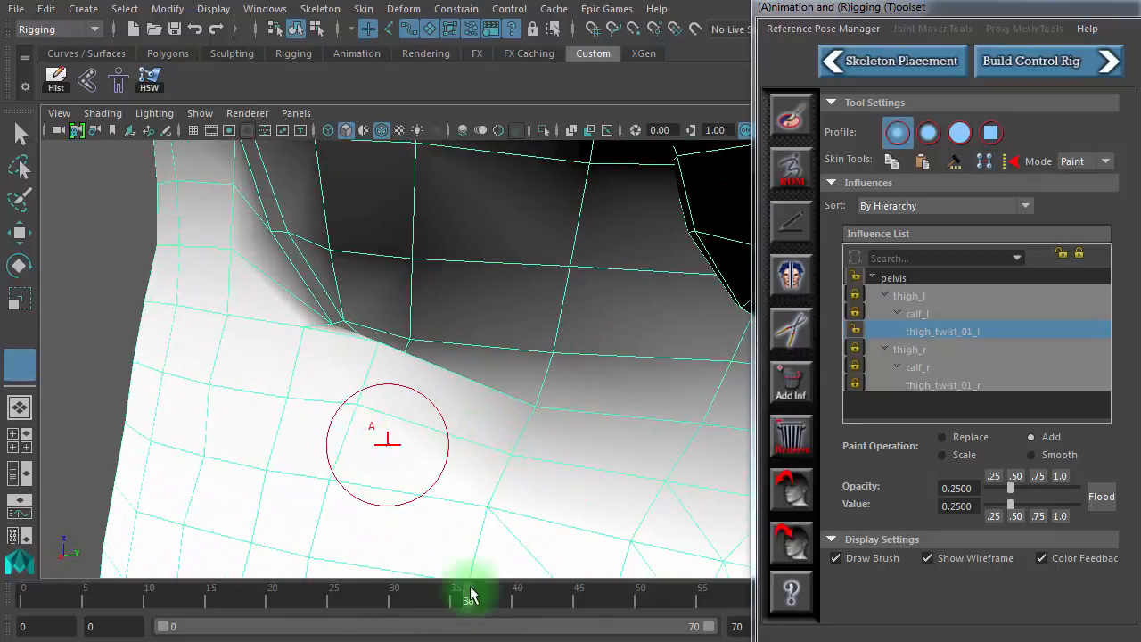
pyautogui.moveTo(470, 596); pyautogui.dragTo(419, 604)
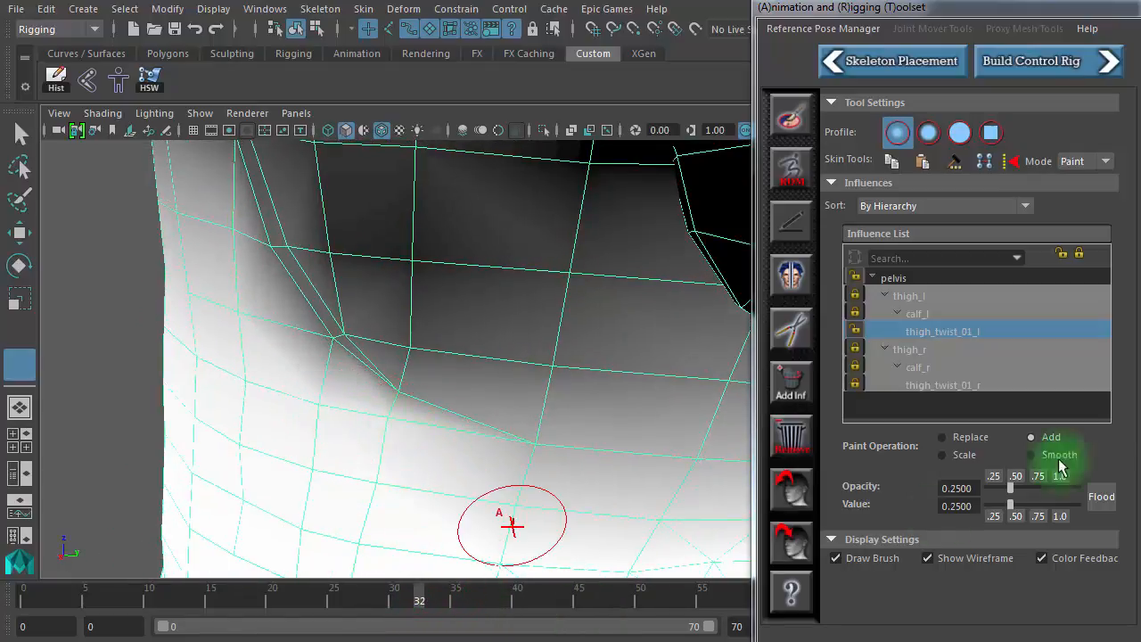
# Shrink the brush, add pelvis weight at 0.25 just below the seam's lower end and go to frame 35
pyautogui.click(892, 278)
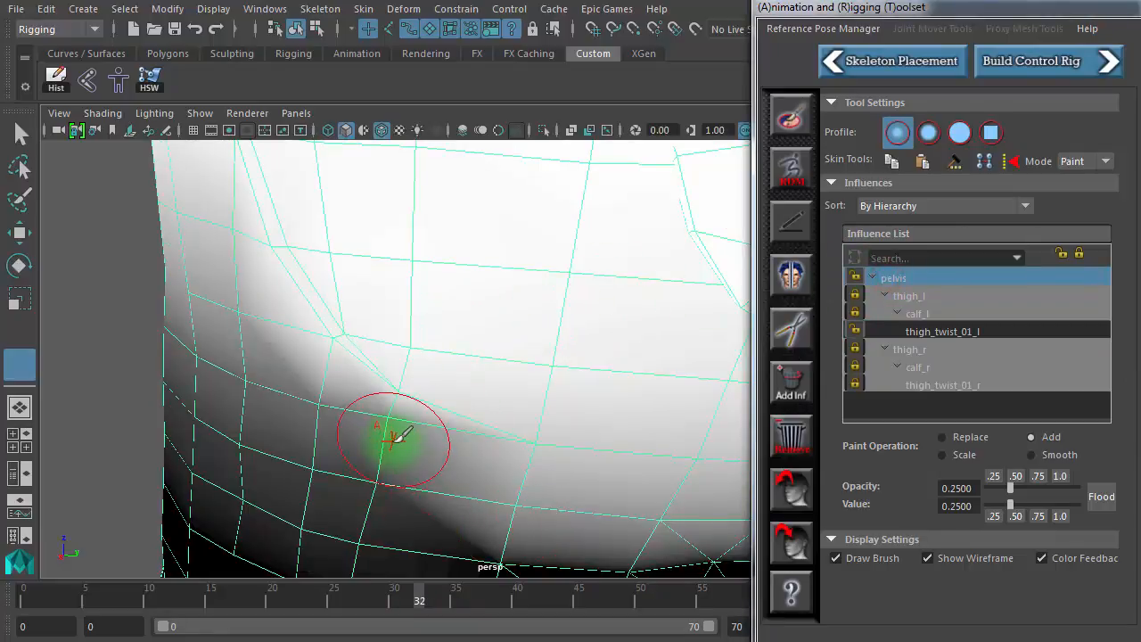
pyautogui.press('b')
pyautogui.moveTo(398, 436); pyautogui.dragTo(375, 449)
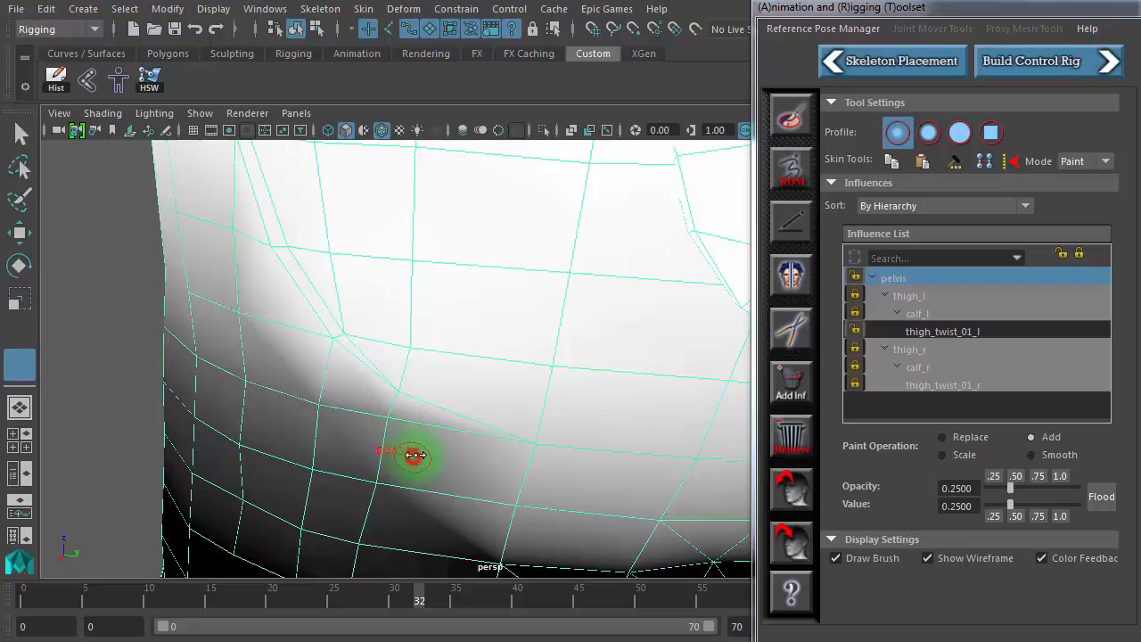
pyautogui.moveTo(360, 410)
pyautogui.mouseDown()
pyautogui.moveTo(234, 375)
pyautogui.moveTo(400, 523)
pyautogui.moveTo(402, 600)
pyautogui.moveTo(420, 585)
pyautogui.moveTo(456, 590)
pyautogui.mouseUp()
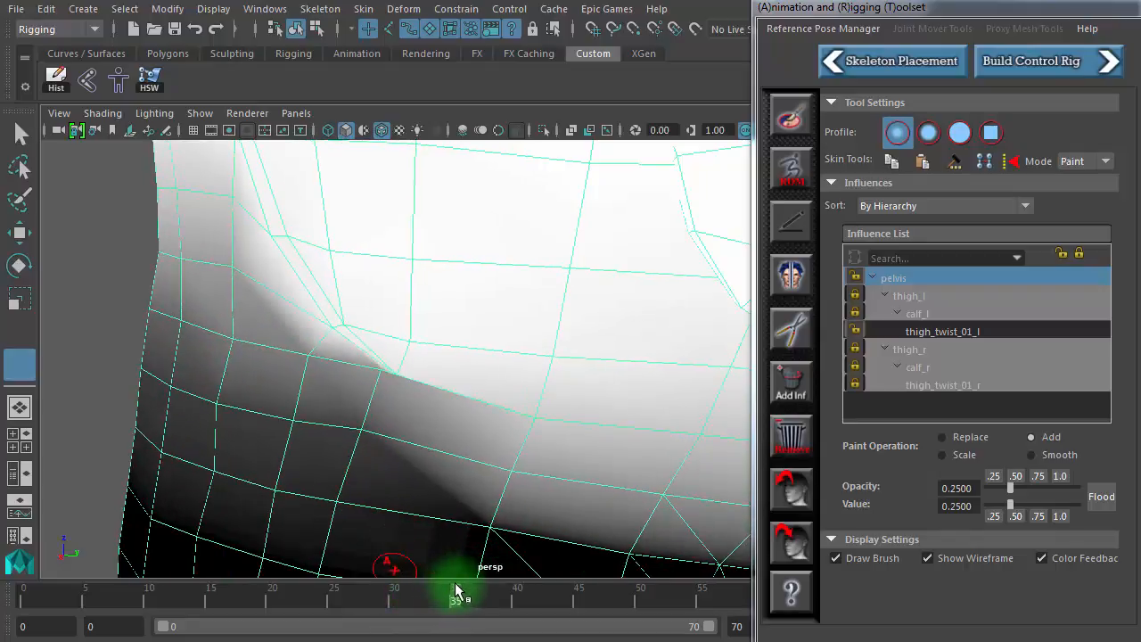
# Examine the pelvis weights below the seam from several sides at frames 35 and 43
pyautogui.keyDown('alt'); pyautogui.moveTo(459, 591); pyautogui.dragTo(660, 360, button='middle'); pyautogui.keyUp('alt')
pyautogui.keyDown('alt'); pyautogui.moveTo(661, 360); pyautogui.dragTo(611, 336, button='right'); pyautogui.keyUp('alt')
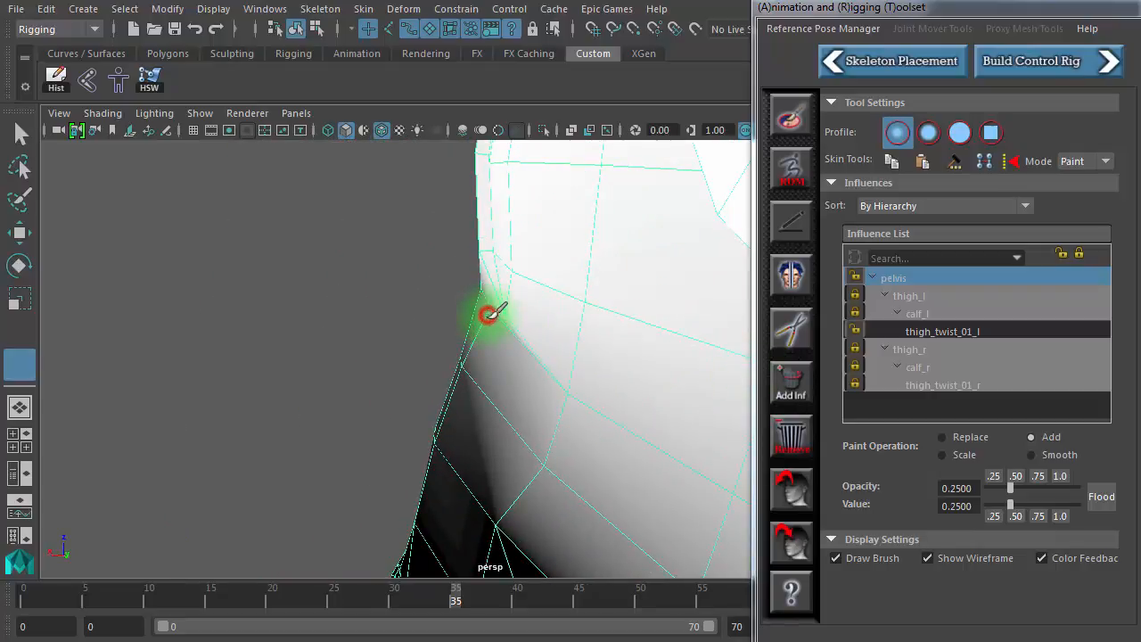
pyautogui.moveTo(508, 352); pyautogui.dragTo(446, 438)
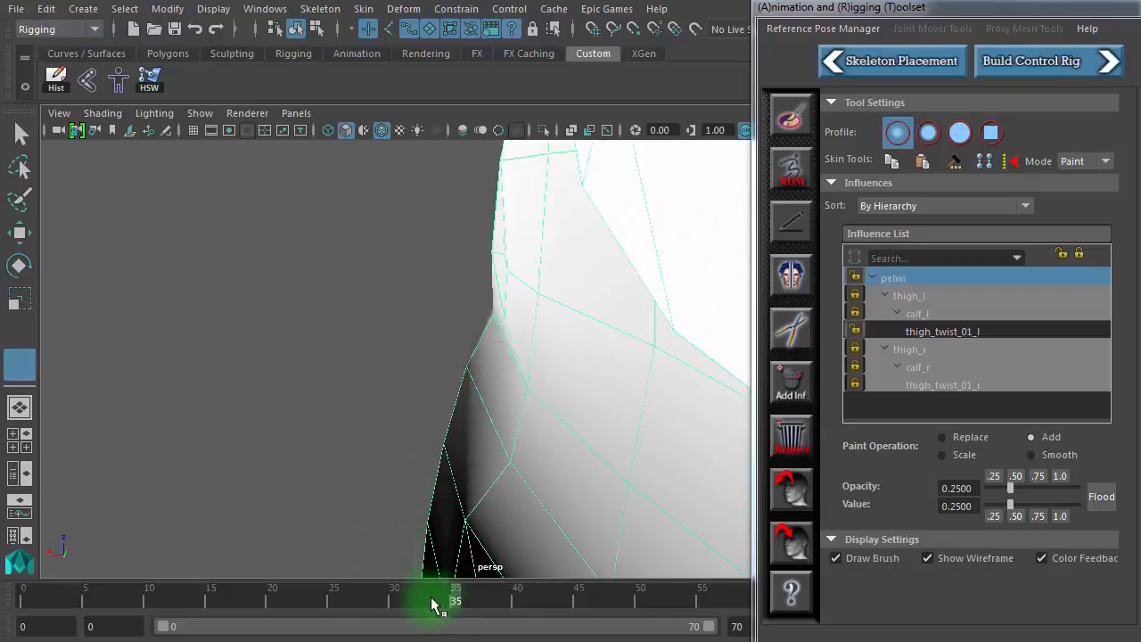
pyautogui.moveTo(431, 606); pyautogui.dragTo(543, 591)
pyautogui.keyDown('alt'); pyautogui.moveTo(526, 381); pyautogui.dragTo(580, 384); pyautogui.keyUp('alt')
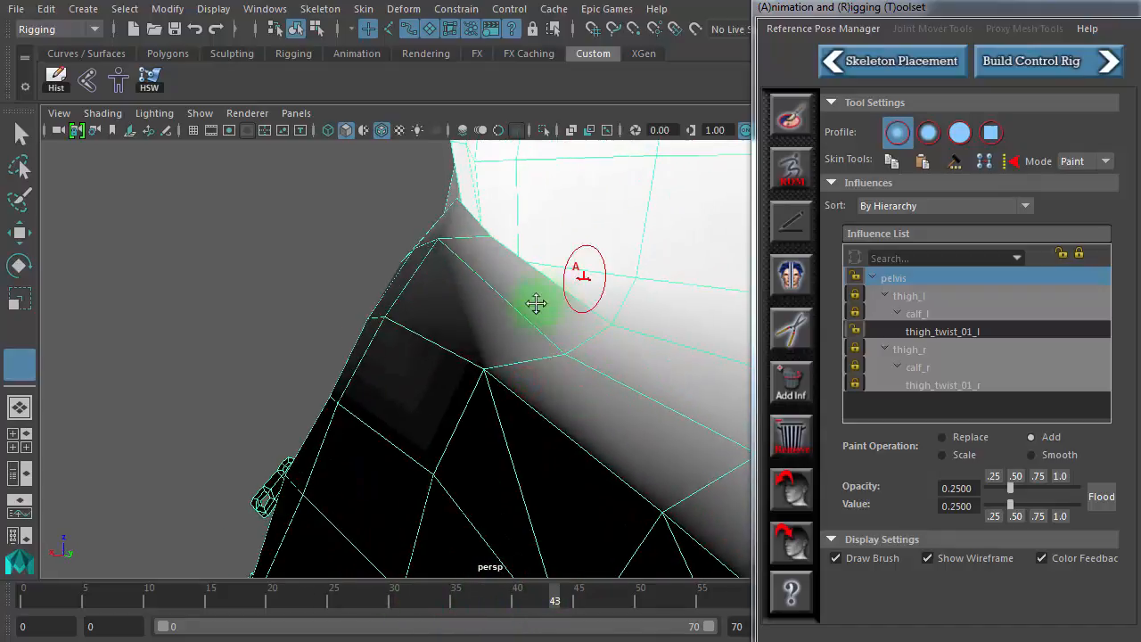
pyautogui.keyDown('alt'); pyautogui.moveTo(536, 303); pyautogui.dragTo(415, 315, button='middle'); pyautogui.keyUp('alt')
pyautogui.keyDown('alt'); pyautogui.moveTo(520, 308); pyautogui.dragTo(600, 298); pyautogui.keyUp('alt')
pyautogui.keyDown('alt'); pyautogui.moveTo(561, 309); pyautogui.dragTo(125, 271, button='right'); pyautogui.keyUp('alt')
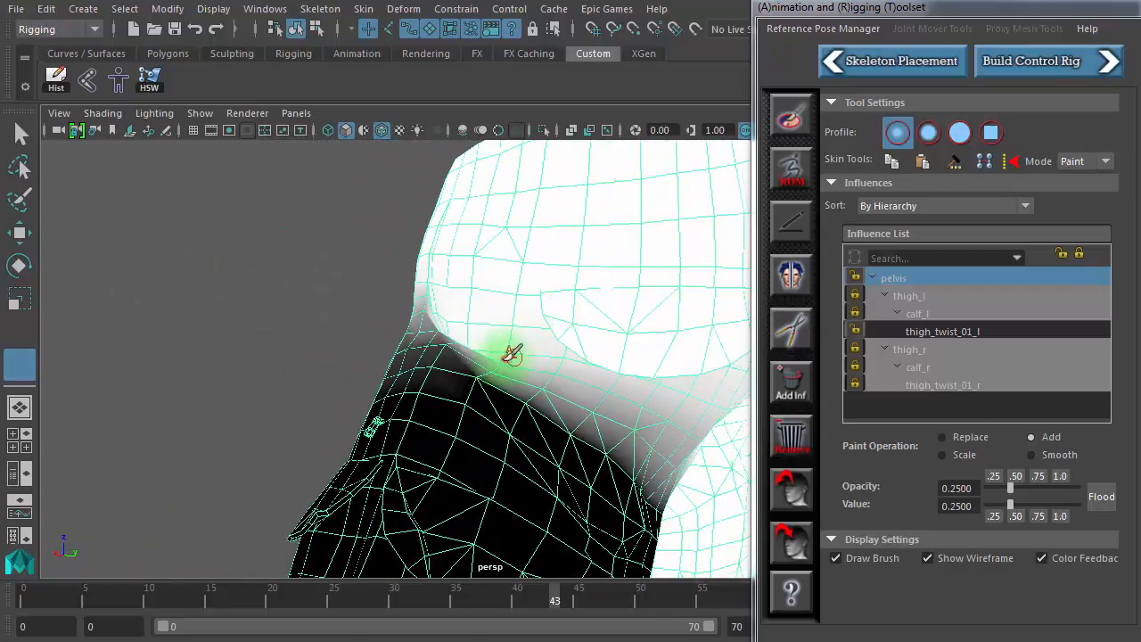
pyautogui.keyDown('alt'); pyautogui.moveTo(511, 354); pyautogui.dragTo(364, 331); pyautogui.keyUp('alt')
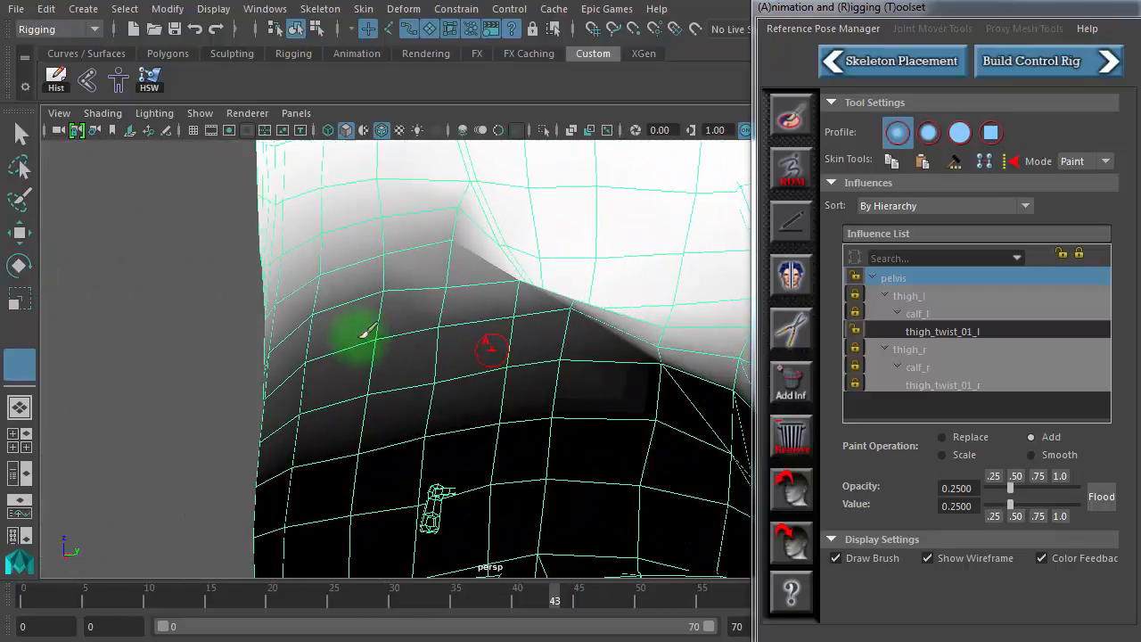
# Leave weight painting and switch the pants mesh to edge selection
pyautogui.click(20, 136)
pyautogui.moveTo(347, 247)
pyautogui.keyDown('alt'); pyautogui.mouseDown()
pyautogui.moveTo(443, 305)
pyautogui.moveTo(383, 308)
pyautogui.moveTo(535, 326)
pyautogui.moveTo(448, 300)
pyautogui.moveTo(389, 259)
pyautogui.moveTo(678, 270)
pyautogui.moveTo(692, 299)
pyautogui.moveTo(638, 319)
pyautogui.mouseUp(); pyautogui.keyUp('alt')
pyautogui.keyDown('alt'); pyautogui.moveTo(548, 337); pyautogui.dragTo(458, 326); pyautogui.keyUp('alt')
pyautogui.rightClick(461, 323)
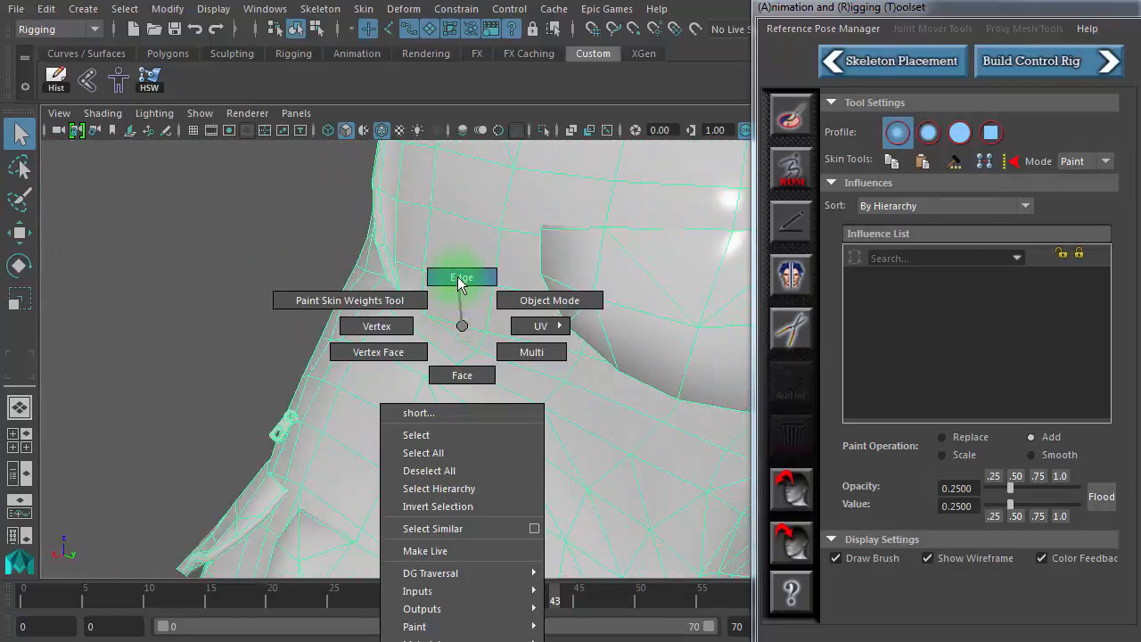
pyautogui.click(461, 279)
pyautogui.keyDown('alt'); pyautogui.moveTo(471, 355); pyautogui.dragTo(435, 354); pyautogui.keyUp('alt')
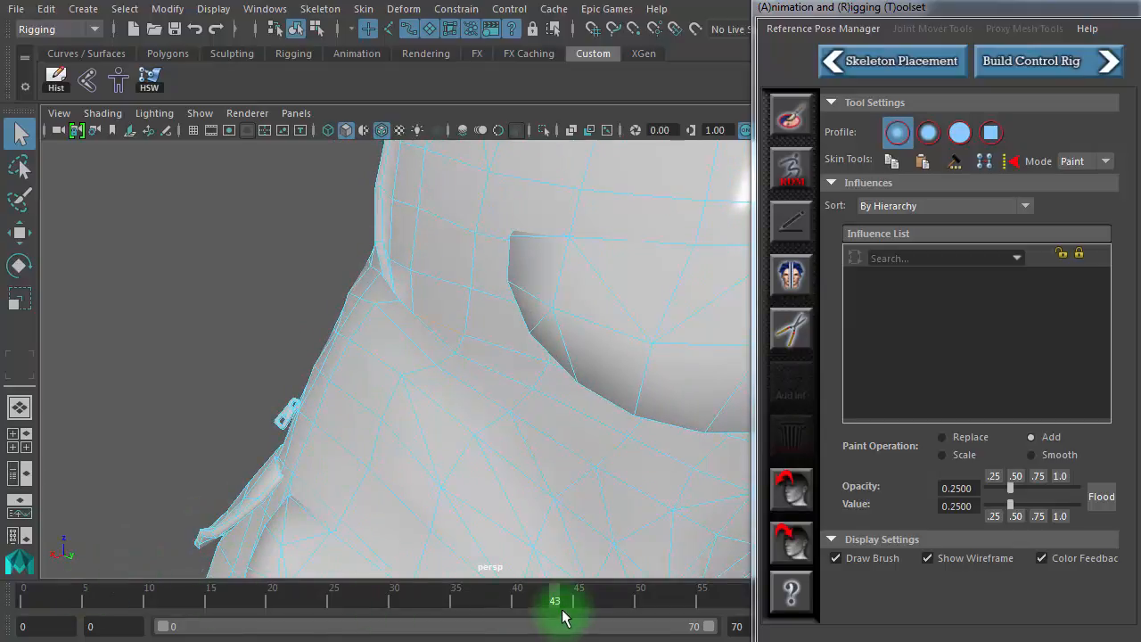
# Select the horizontal edge loop crossing the seam's lower end at frame 35, hammer its skin weights and check the hip at frame 39
pyautogui.moveTo(539, 603); pyautogui.dragTo(461, 604)
pyautogui.keyDown('alt'); pyautogui.moveTo(447, 432); pyautogui.dragTo(497, 415); pyautogui.keyUp('alt')
pyautogui.keyDown('alt'); pyautogui.moveTo(493, 400); pyautogui.dragTo(662, 403, button='right'); pyautogui.keyUp('alt')
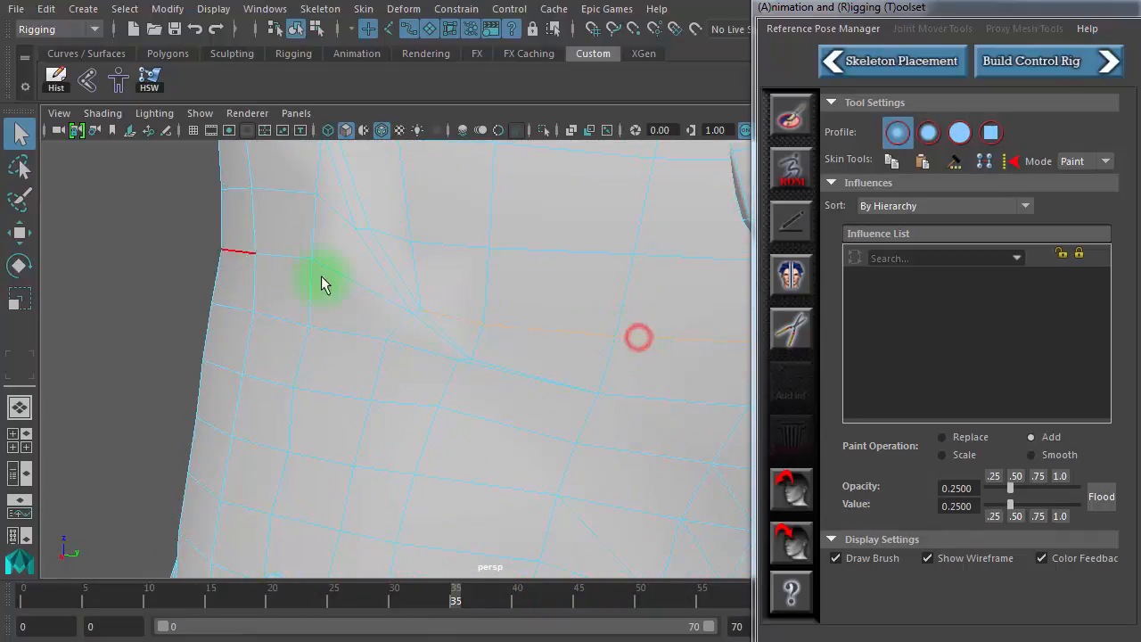
pyautogui.keyDown('alt'); pyautogui.moveTo(542, 382); pyautogui.dragTo(410, 369, button='right'); pyautogui.keyUp('alt')
pyautogui.keyDown('alt'); pyautogui.moveTo(585, 384); pyautogui.dragTo(619, 384); pyautogui.keyUp('alt')
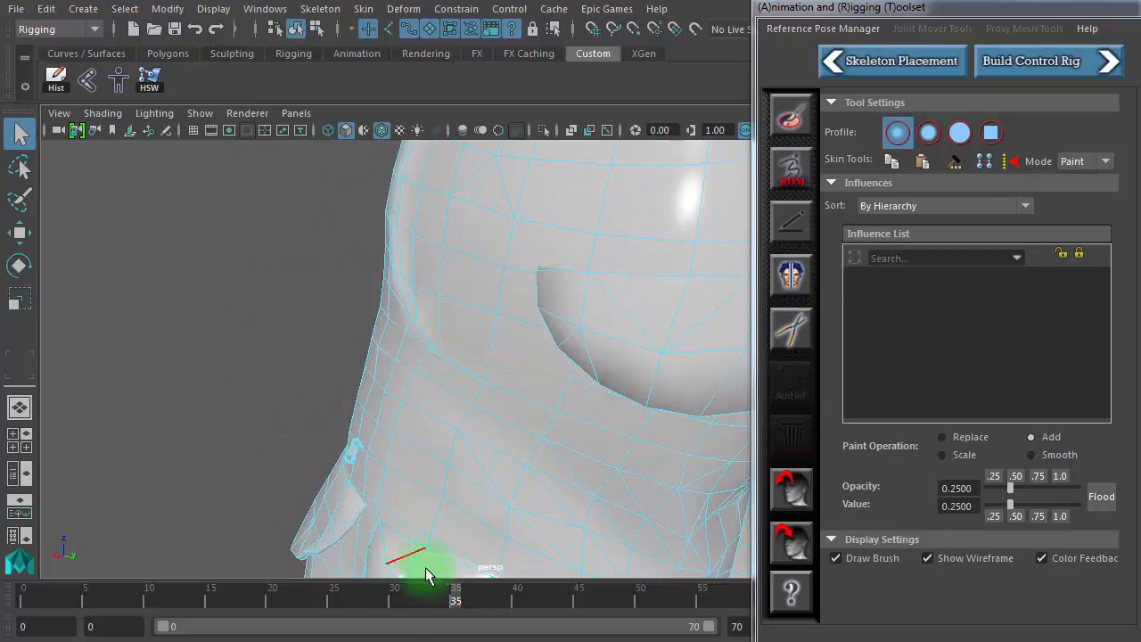
pyautogui.moveTo(453, 600); pyautogui.dragTo(505, 601)
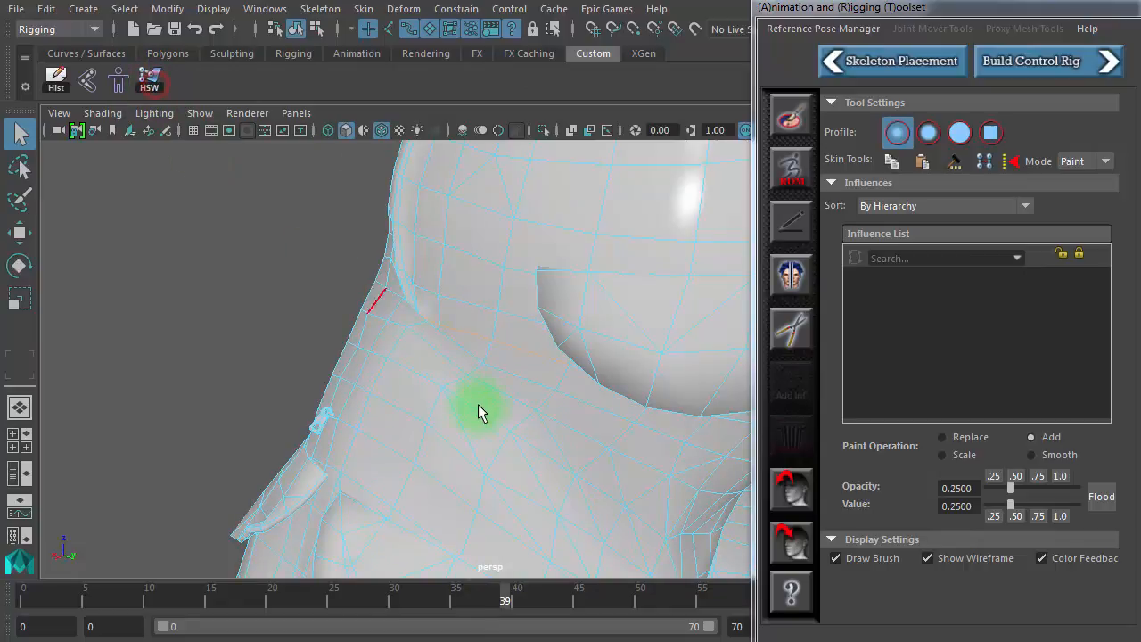
pyautogui.keyDown('alt'); pyautogui.moveTo(478, 407); pyautogui.dragTo(378, 389); pyautogui.keyUp('alt')
pyautogui.keyDown('alt'); pyautogui.moveTo(388, 330); pyautogui.dragTo(387, 323); pyautogui.keyUp('alt')
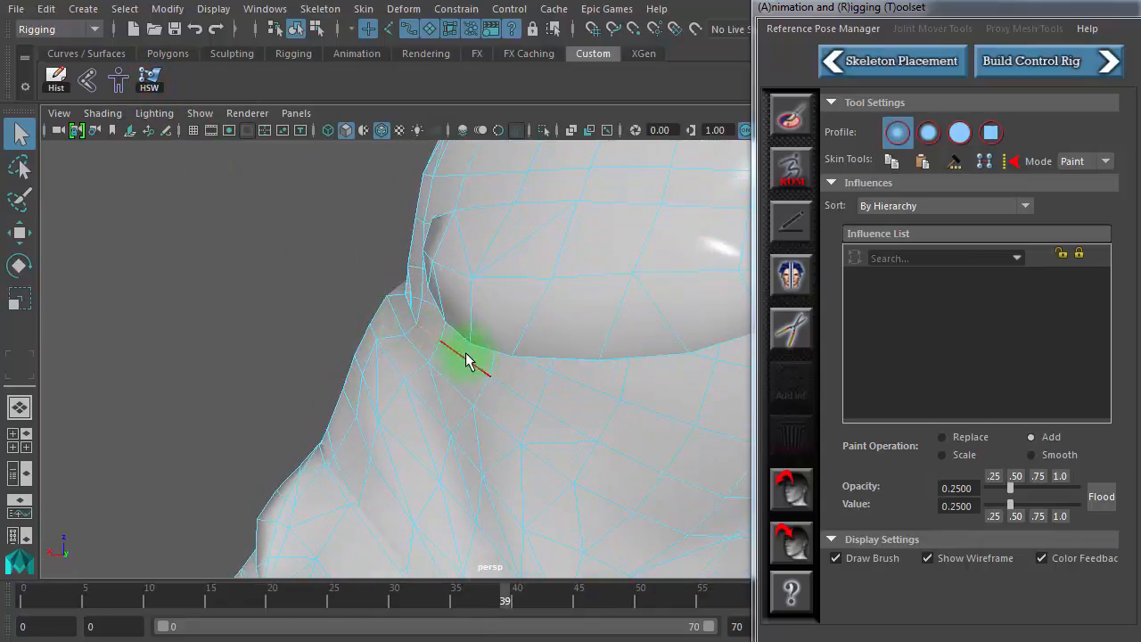
pyautogui.keyDown('alt'); pyautogui.moveTo(421, 356); pyautogui.dragTo(488, 371); pyautogui.keyUp('alt')
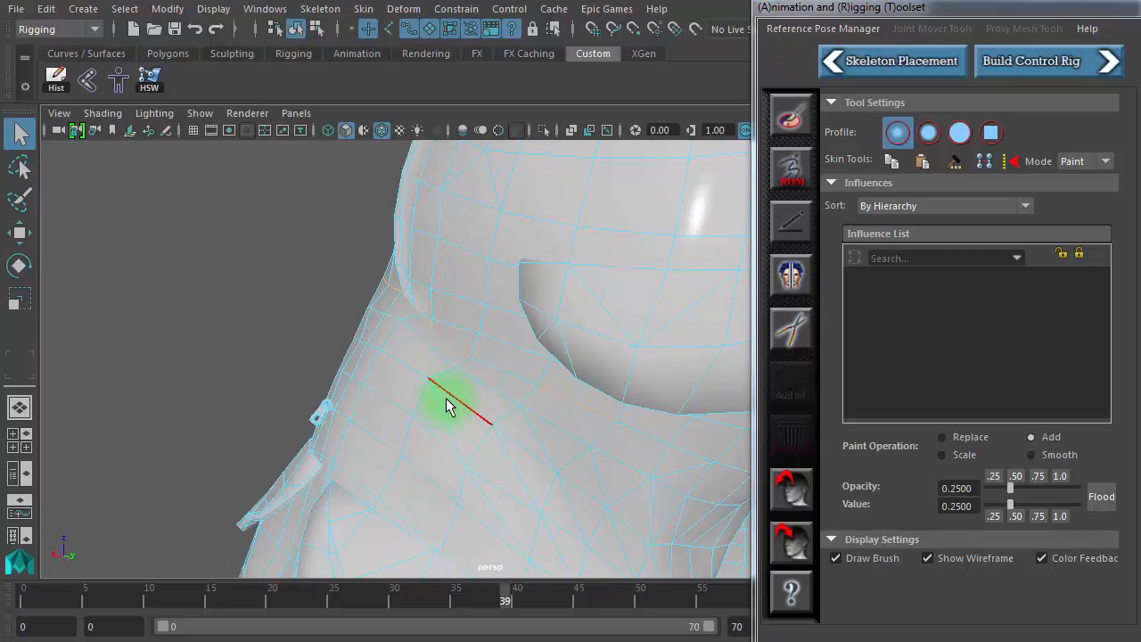
# Hammer the skin weights of the selected edges at the seam's lower end at frame 36 and check the hip at frame 53
pyautogui.keyDown('alt'); pyautogui.moveTo(448, 406); pyautogui.dragTo(542, 396); pyautogui.keyUp('alt')
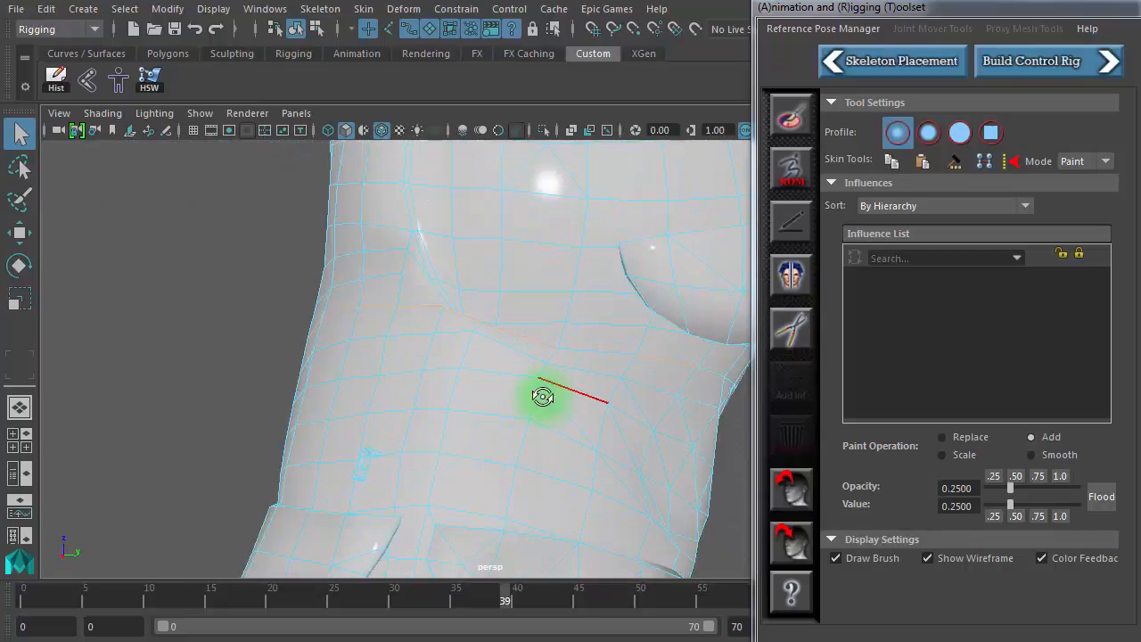
pyautogui.keyDown('alt'); pyautogui.moveTo(472, 385); pyautogui.dragTo(386, 381); pyautogui.keyUp('alt')
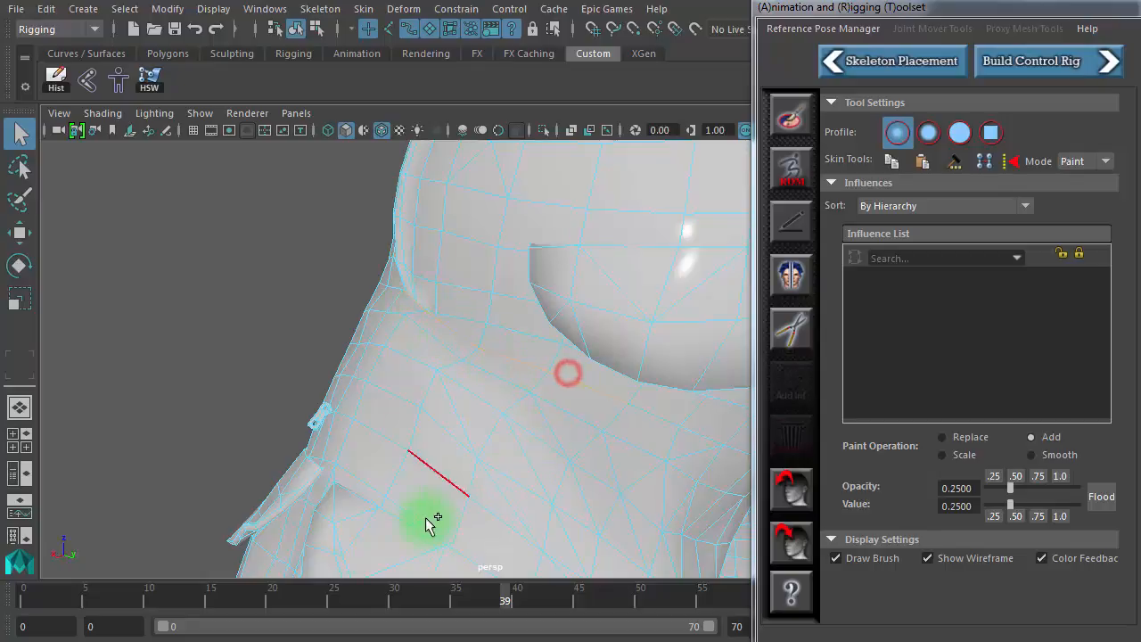
pyautogui.moveTo(438, 599); pyautogui.dragTo(468, 586)
pyautogui.keyDown('alt'); pyautogui.moveTo(436, 440); pyautogui.dragTo(384, 435); pyautogui.keyUp('alt')
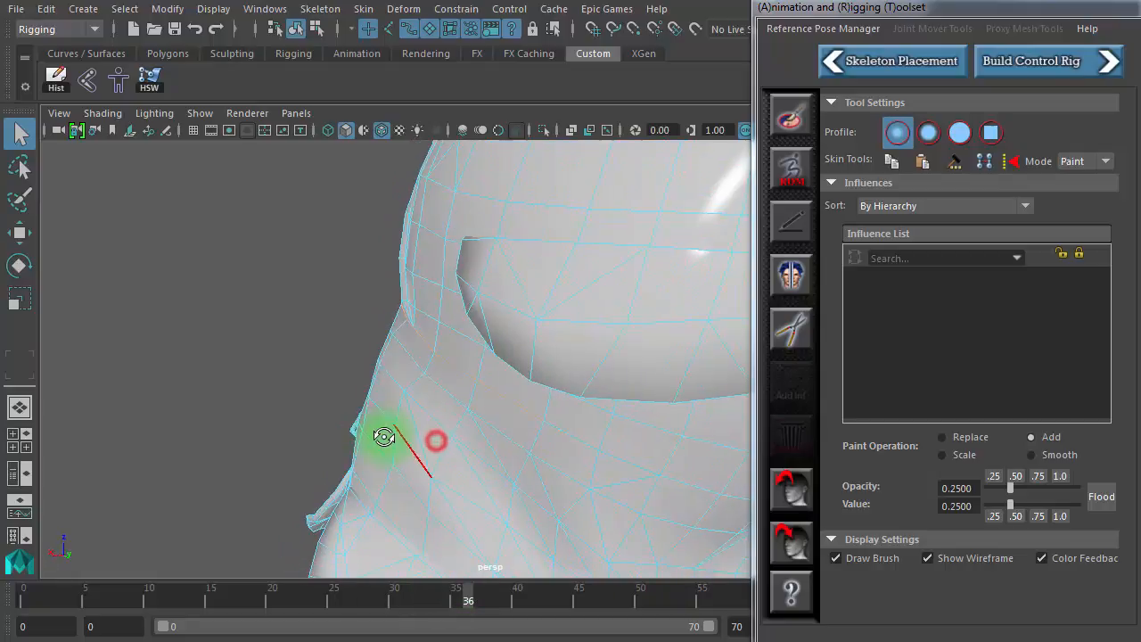
pyautogui.keyDown('alt'); pyautogui.moveTo(380, 386); pyautogui.dragTo(575, 381, button='right'); pyautogui.keyUp('alt')
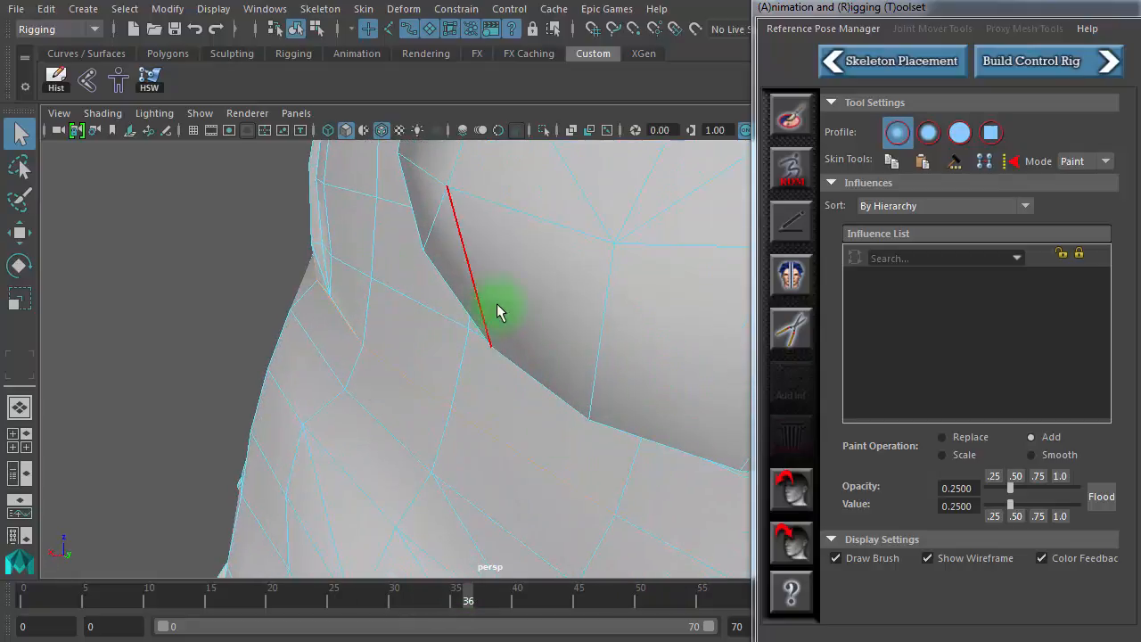
pyautogui.click(146, 82)
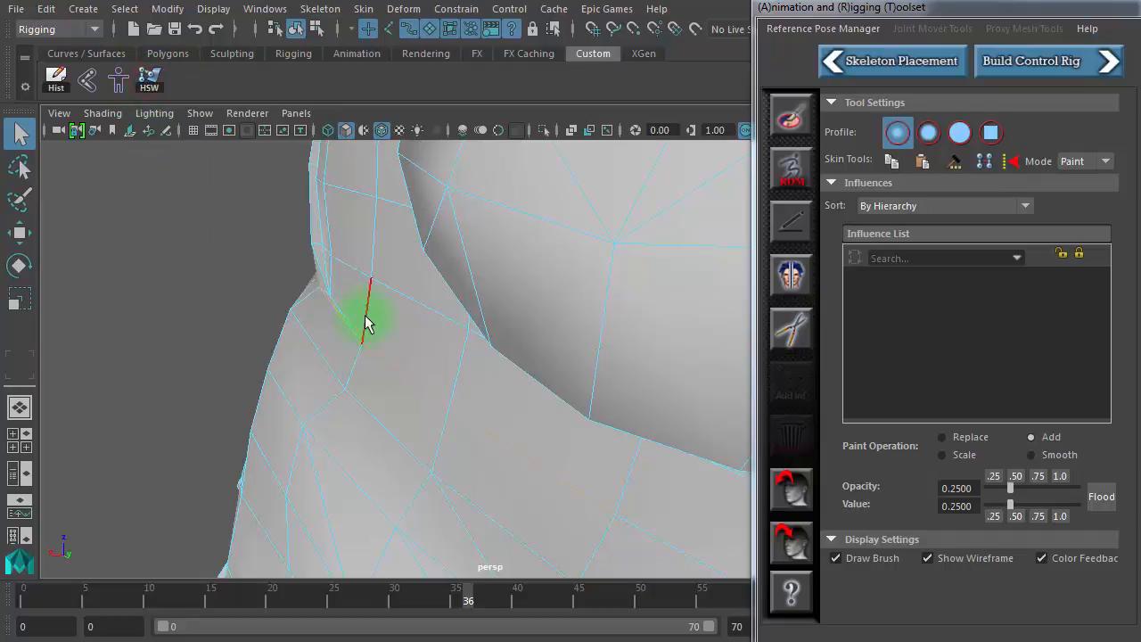
pyautogui.click(362, 306)
pyautogui.moveTo(270, 584); pyautogui.dragTo(675, 619)
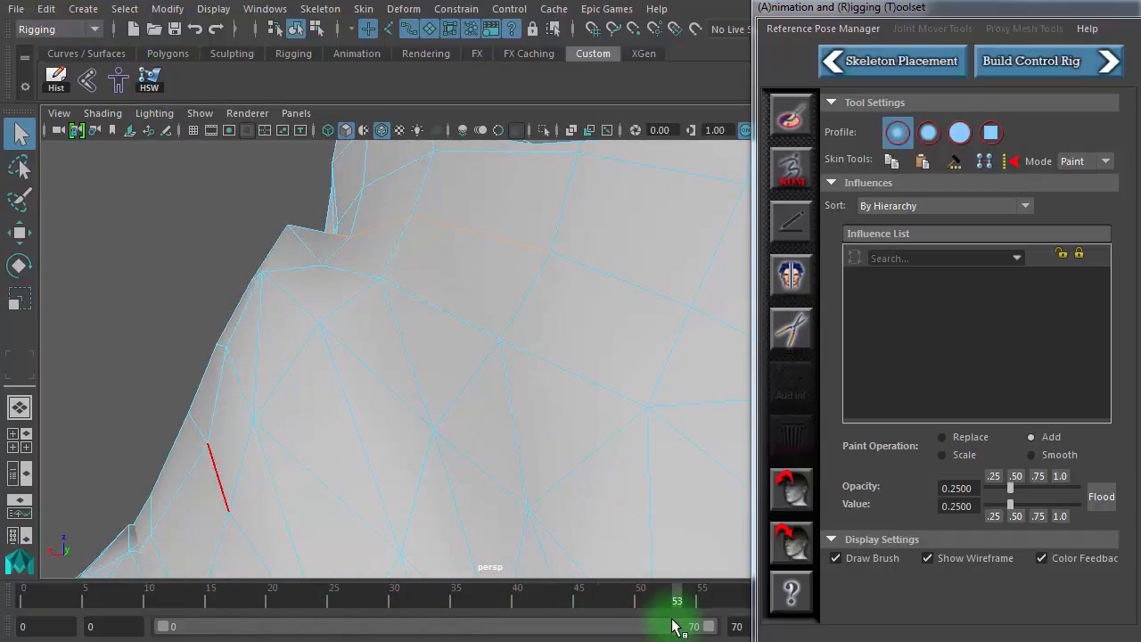
# Inspect the hip crease at frame 53, switch the loop selection to vertices around the seam's lower end at frame 32 and go to frame 52
pyautogui.keyDown('alt'); pyautogui.moveTo(268, 419); pyautogui.dragTo(553, 331); pyautogui.keyUp('alt')
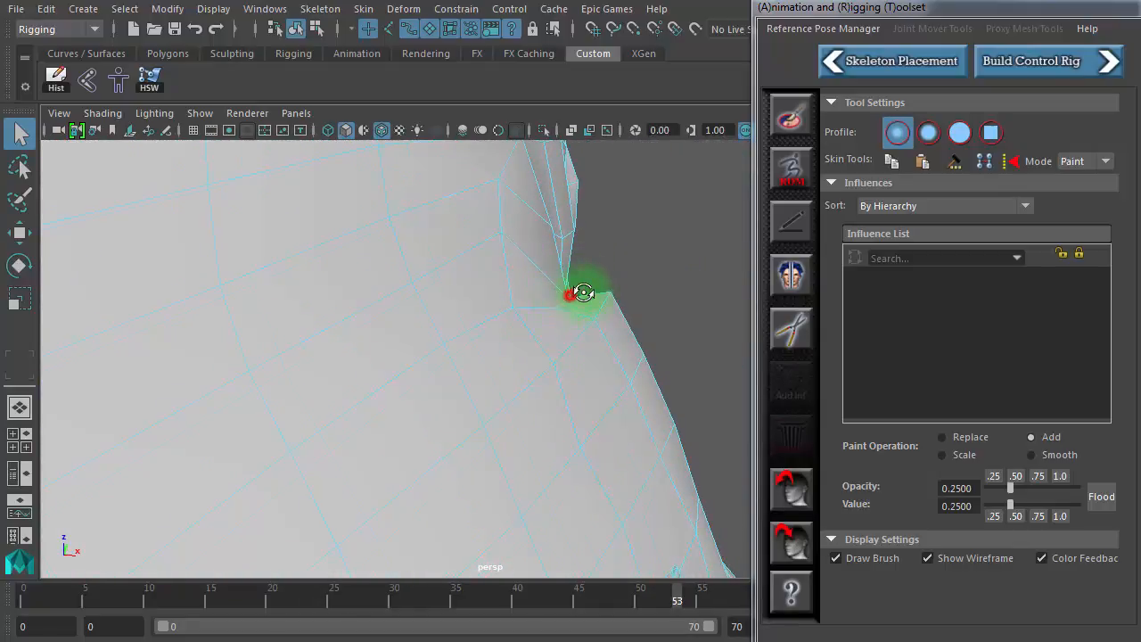
pyautogui.keyDown('alt'); pyautogui.moveTo(583, 293); pyautogui.dragTo(300, 319); pyautogui.keyUp('alt')
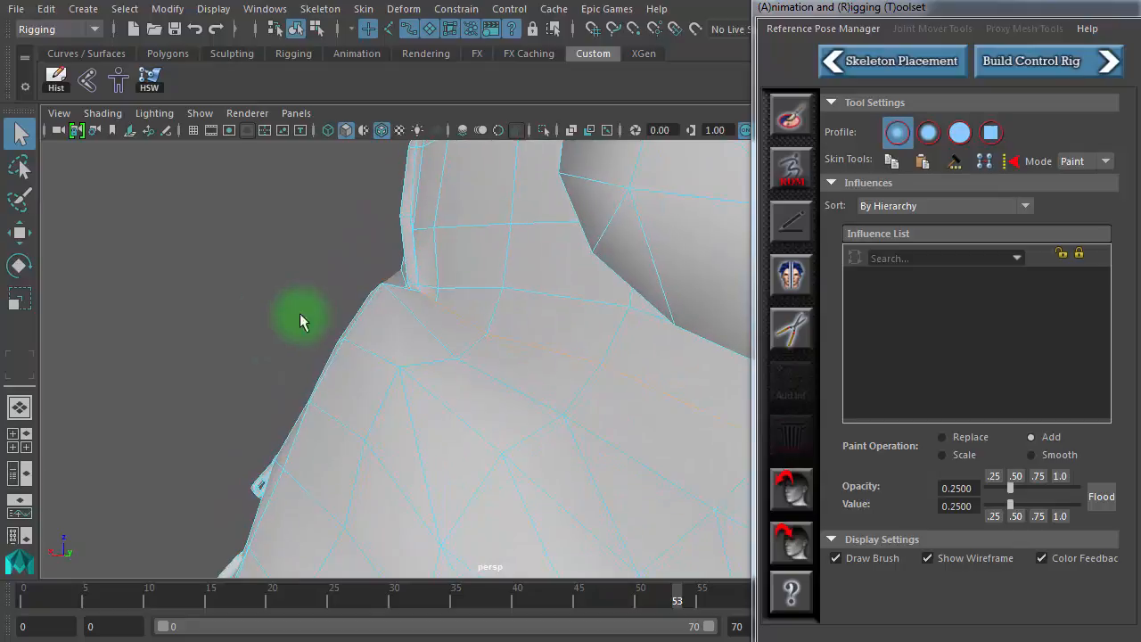
pyautogui.keyDown('alt'); pyautogui.moveTo(408, 330); pyautogui.dragTo(639, 382); pyautogui.keyUp('alt')
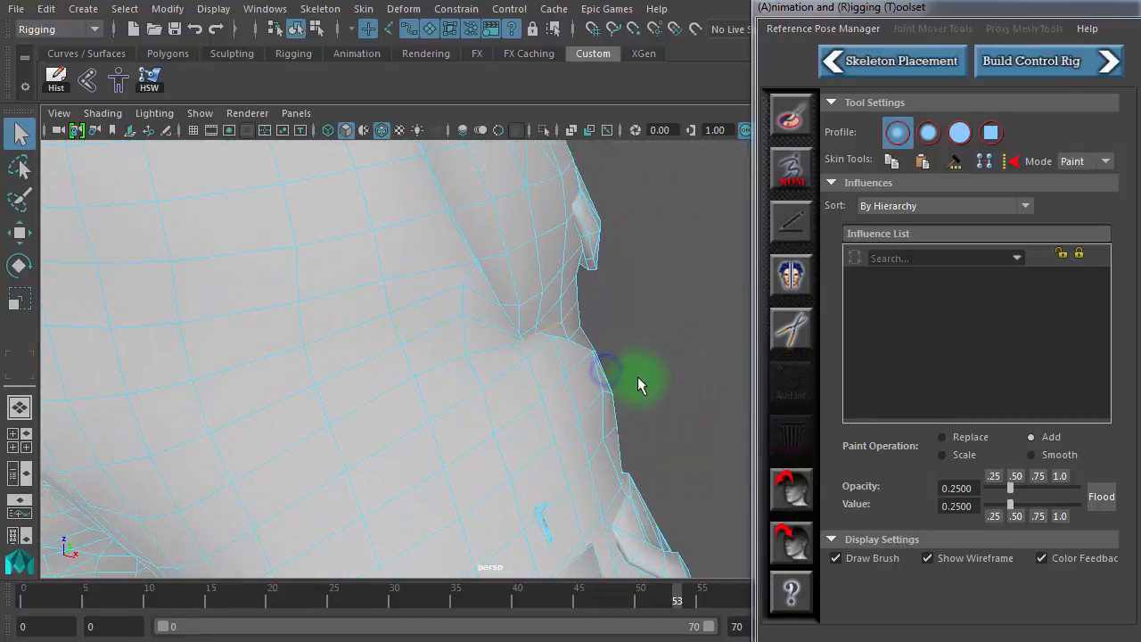
pyautogui.keyDown('alt'); pyautogui.moveTo(526, 367); pyautogui.dragTo(335, 338); pyautogui.keyUp('alt')
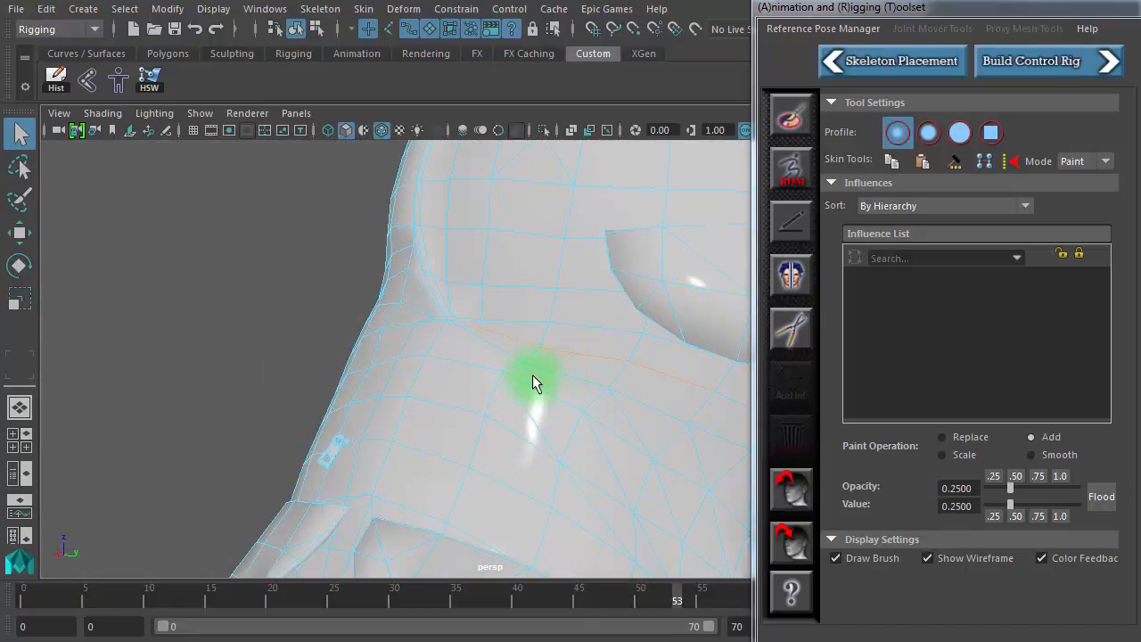
pyautogui.moveTo(385, 599); pyautogui.dragTo(420, 615)
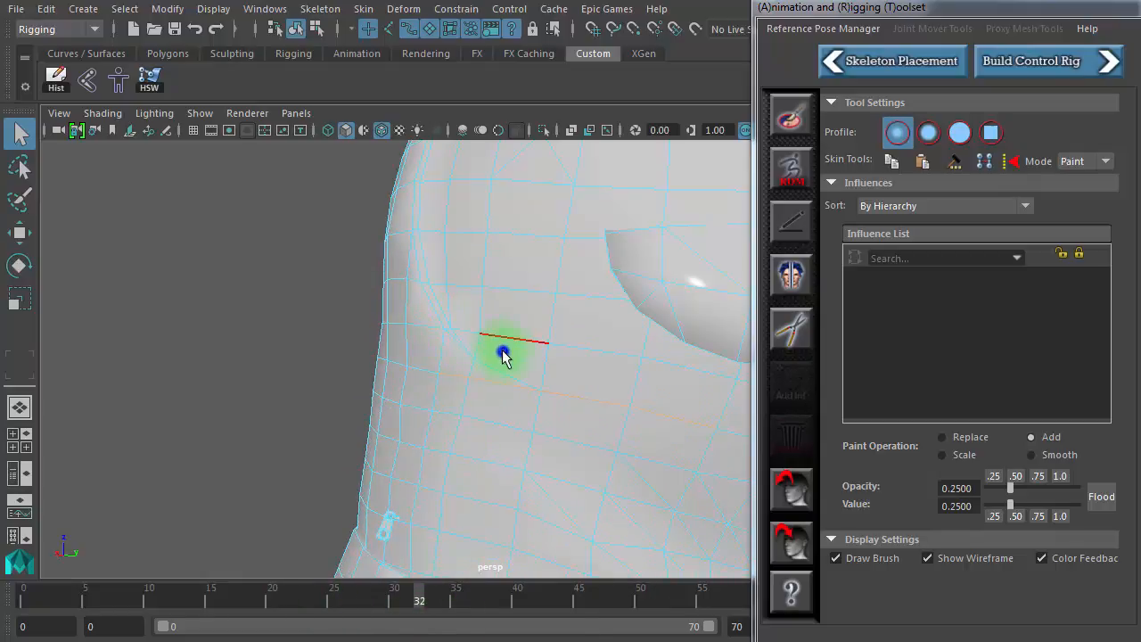
pyautogui.moveTo(503, 354); pyautogui.dragTo(428, 359, button='right')
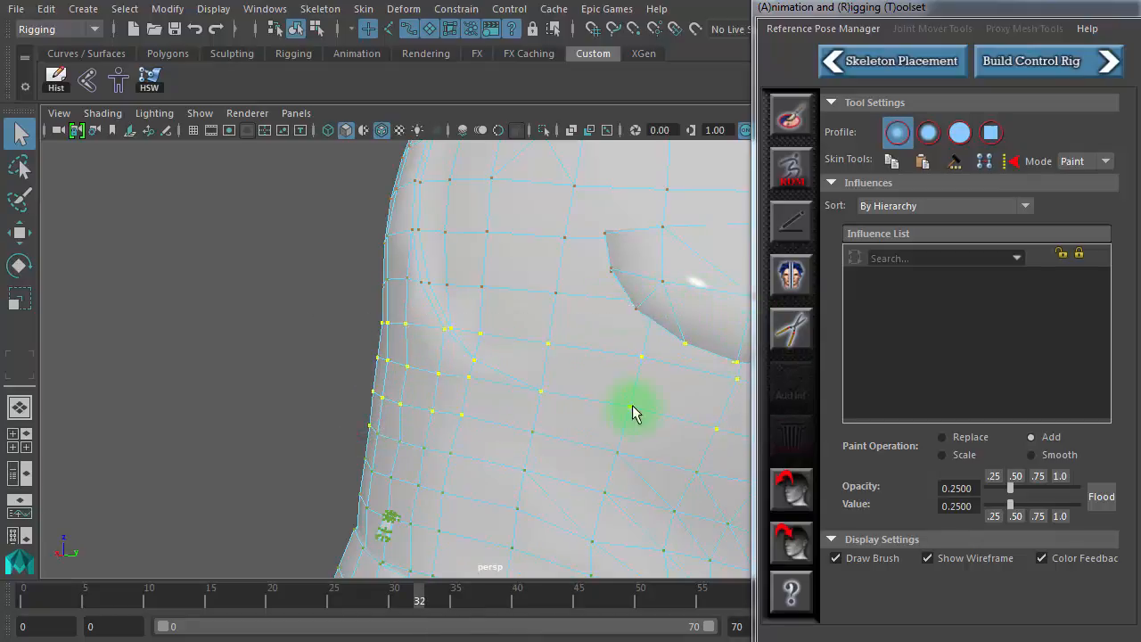
pyautogui.moveTo(217, 601); pyautogui.dragTo(664, 610)
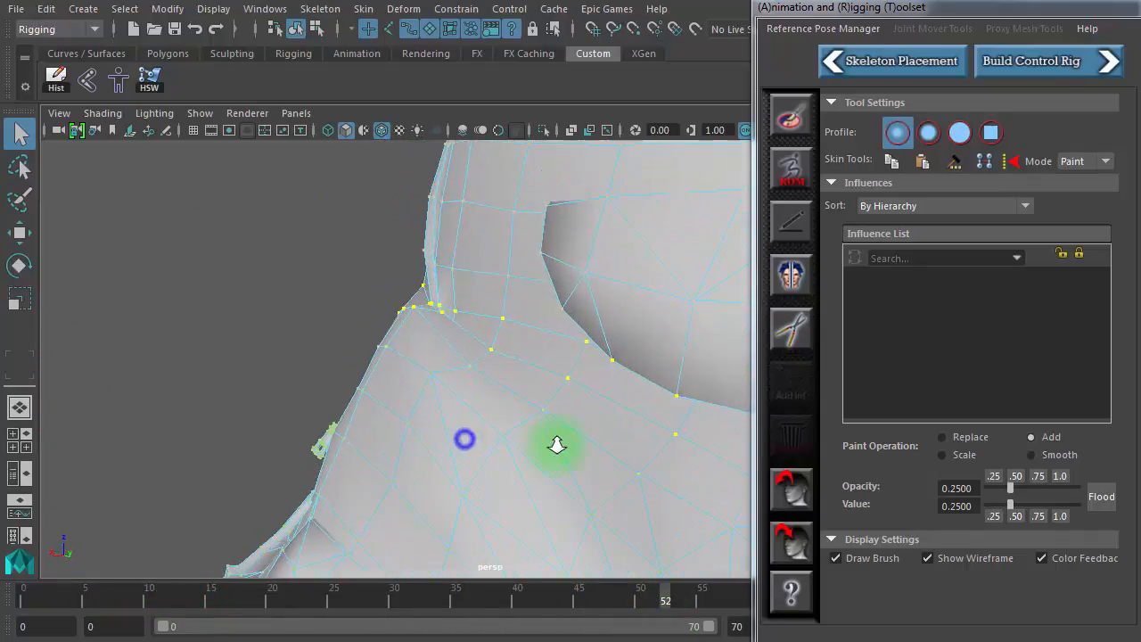
pyautogui.keyDown('alt'); pyautogui.moveTo(557, 443); pyautogui.dragTo(574, 445, button='right'); pyautogui.keyUp('alt')
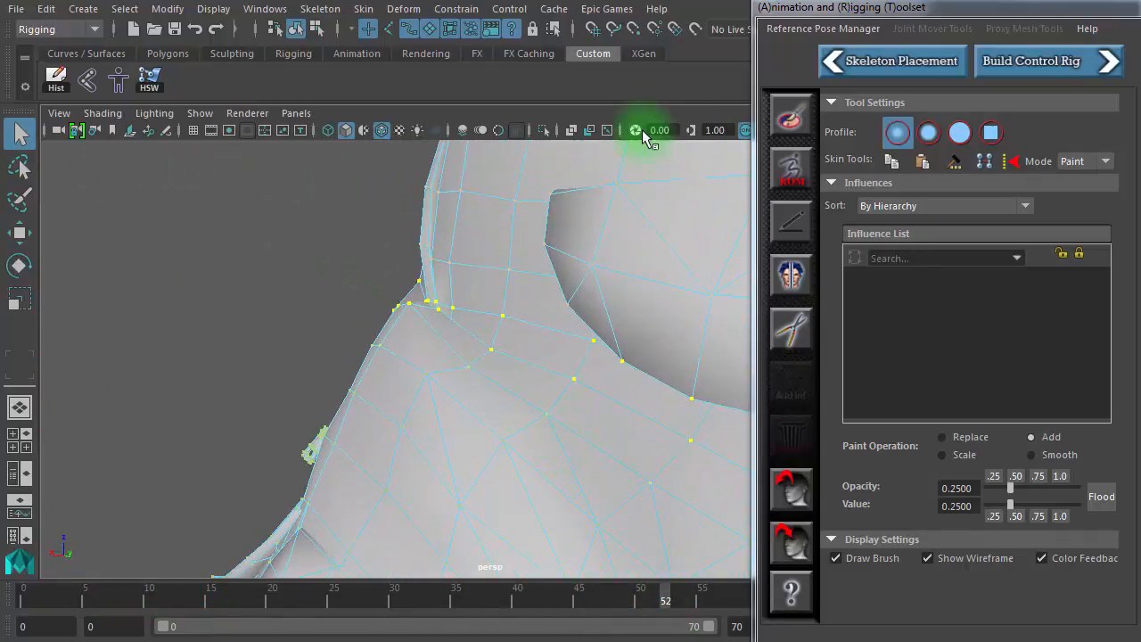
# Resume skin weight painting on the selected vertices with joint X-ray off and make thigh_twist_01_l the active influence
pyautogui.click(792, 118)
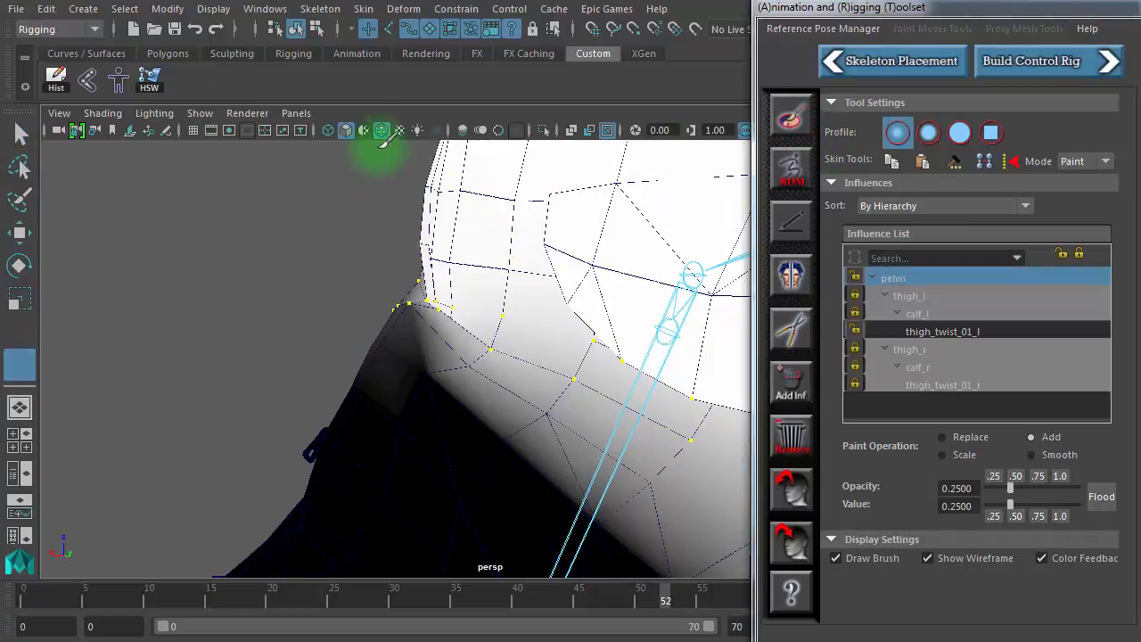
pyautogui.click(607, 131)
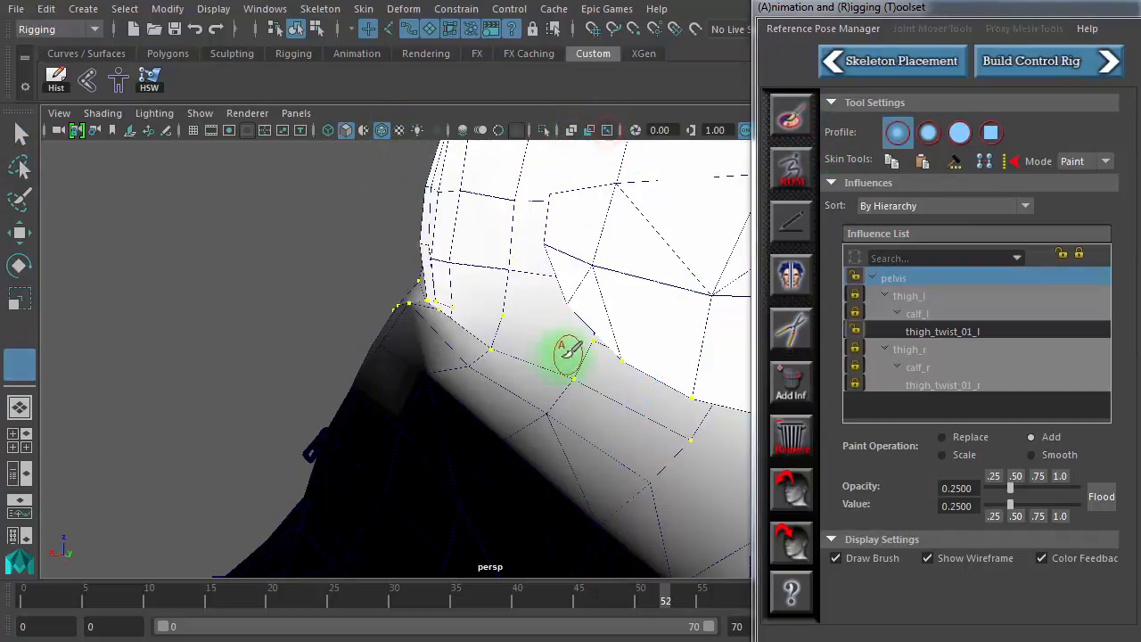
pyautogui.keyDown('alt'); pyautogui.moveTo(565, 347); pyautogui.dragTo(517, 357); pyautogui.keyUp('alt')
pyautogui.click(968, 335)
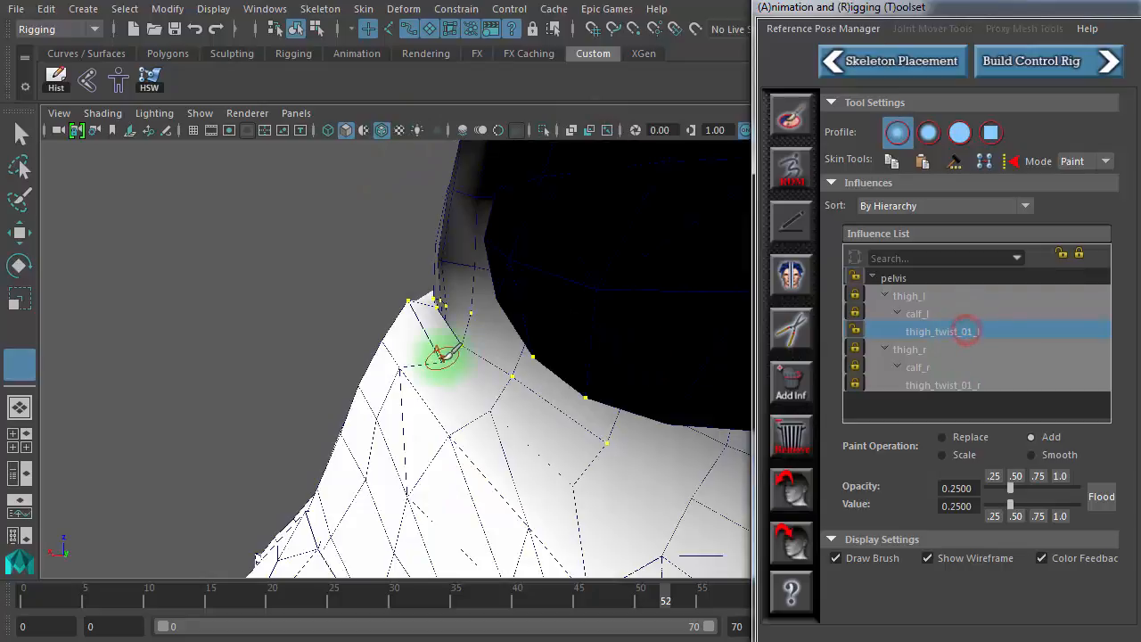
# Add thigh_twist_01_l weight at 0.25 to the crease vertices at the seam's lower end at frame 52
pyautogui.moveTo(438, 347)
pyautogui.keyDown('alt'); pyautogui.mouseDown()
pyautogui.moveTo(472, 360)
pyautogui.moveTo(469, 346)
pyautogui.moveTo(482, 349)
pyautogui.moveTo(519, 371)
pyautogui.mouseUp(); pyautogui.keyUp('alt')
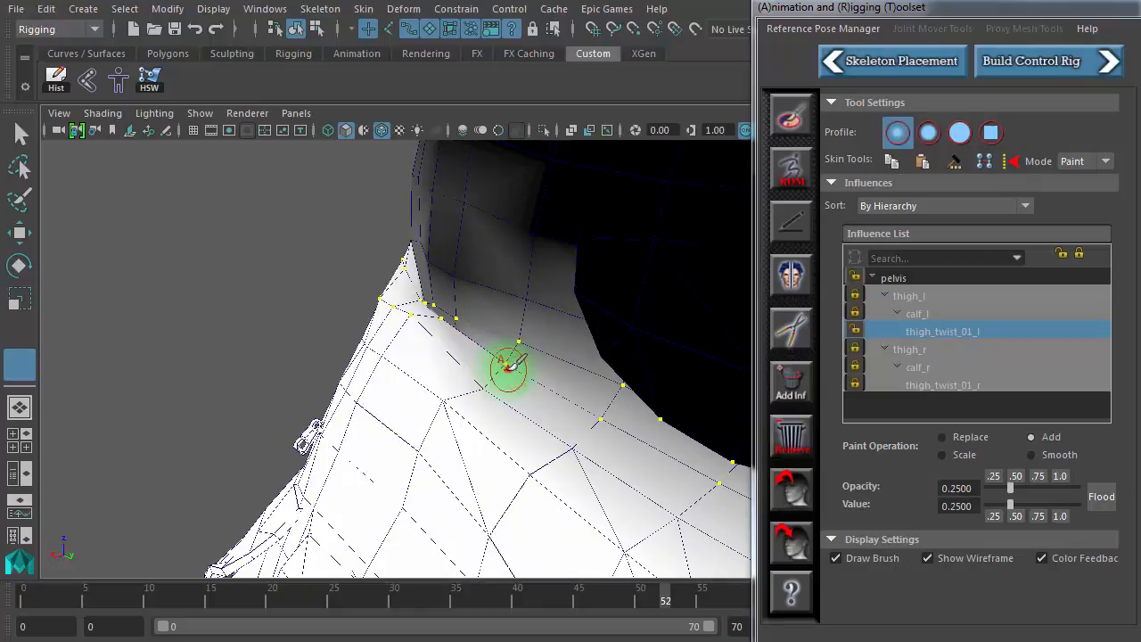
pyautogui.moveTo(519, 367)
pyautogui.keyDown('alt'); pyautogui.mouseDown()
pyautogui.moveTo(446, 351)
pyautogui.moveTo(456, 337)
pyautogui.moveTo(428, 326)
pyautogui.moveTo(458, 331)
pyautogui.moveTo(430, 336)
pyautogui.mouseUp(); pyautogui.keyUp('alt')
pyautogui.keyDown('alt'); pyautogui.moveTo(730, 332); pyautogui.dragTo(777, 333, button='right'); pyautogui.keyUp('alt')
pyautogui.keyDown('alt'); pyautogui.moveTo(471, 334); pyautogui.dragTo(400, 326); pyautogui.keyUp('alt')
pyautogui.keyDown('alt'); pyautogui.moveTo(384, 329); pyautogui.dragTo(571, 323, button='right'); pyautogui.keyUp('alt')
pyautogui.keyDown('alt'); pyautogui.moveTo(510, 372); pyautogui.dragTo(553, 426, button='middle'); pyautogui.keyUp('alt')
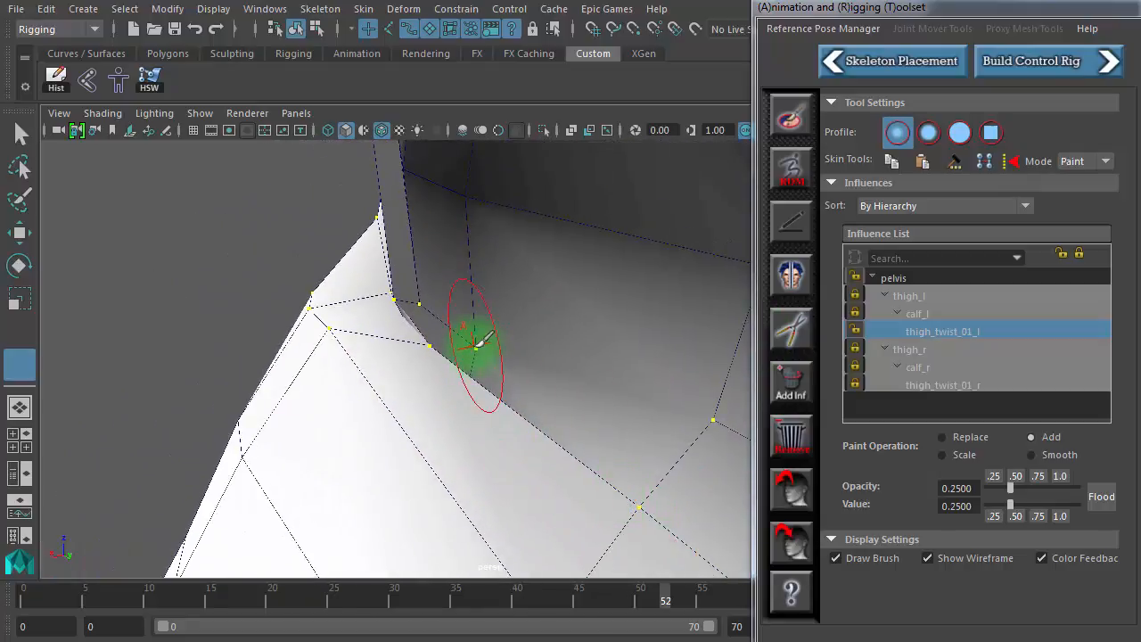
pyautogui.click(474, 350)
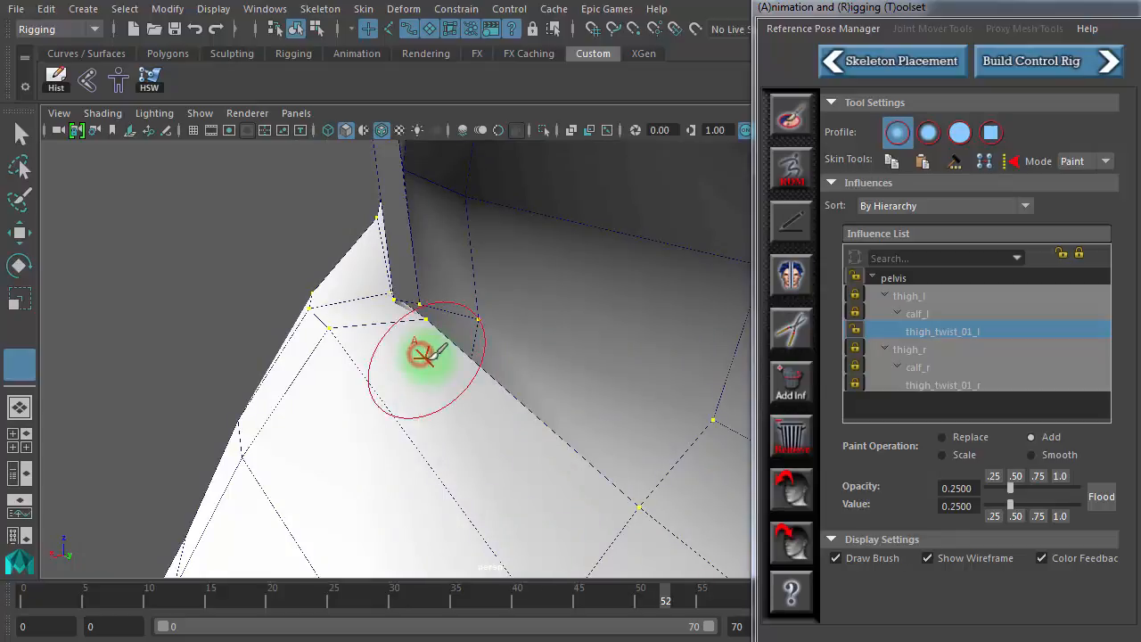
pyautogui.click(433, 295)
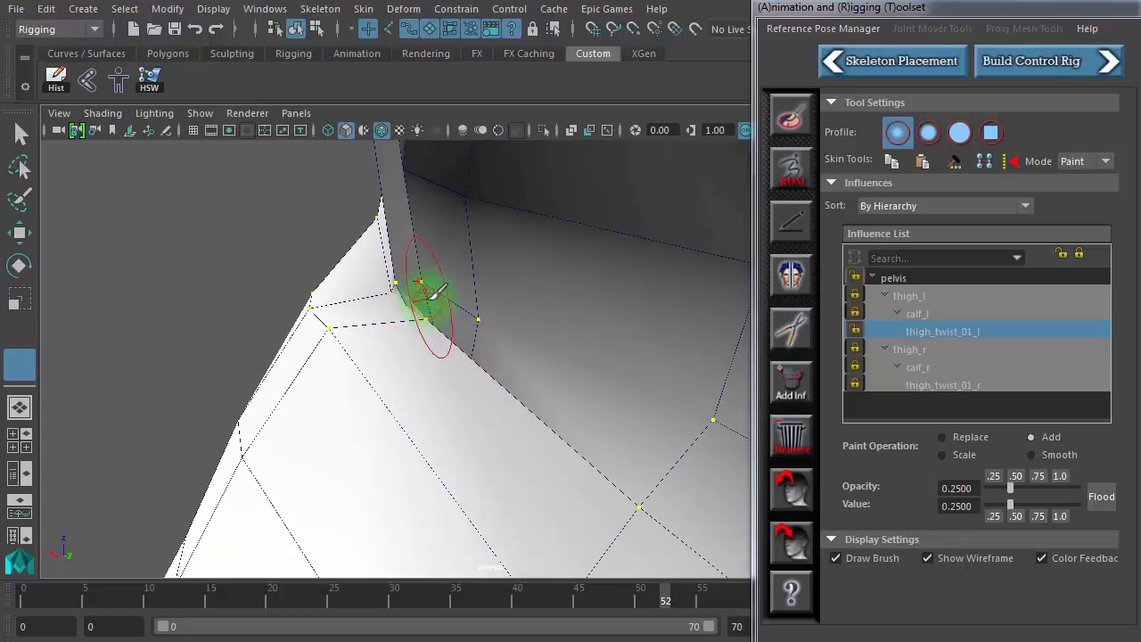
pyautogui.click(406, 280)
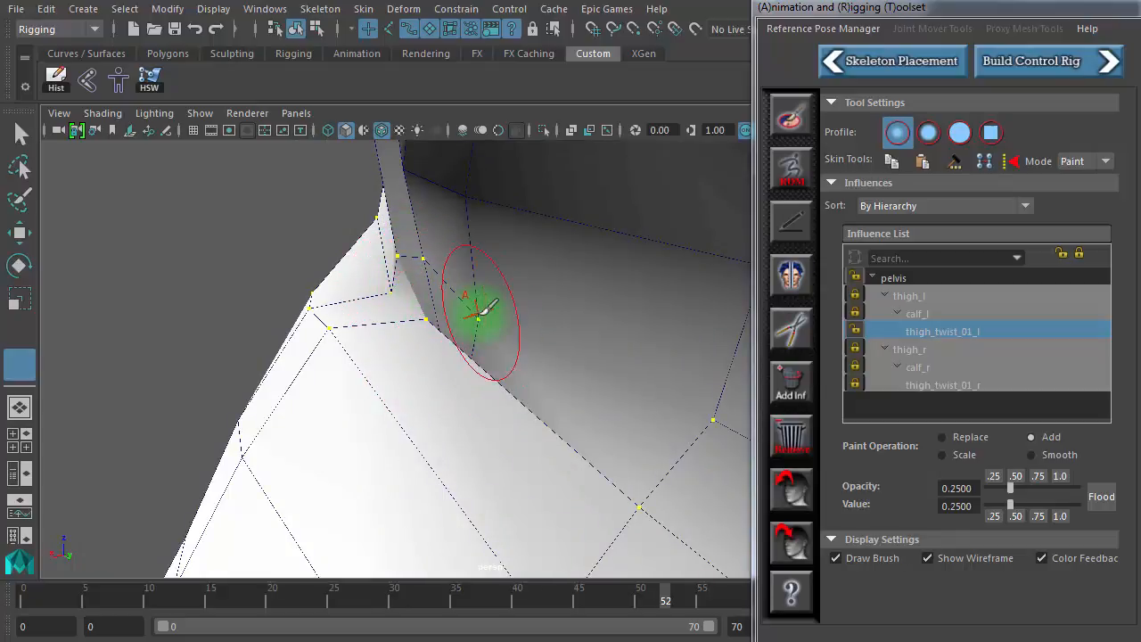
pyautogui.moveTo(481, 307); pyautogui.dragTo(433, 377)
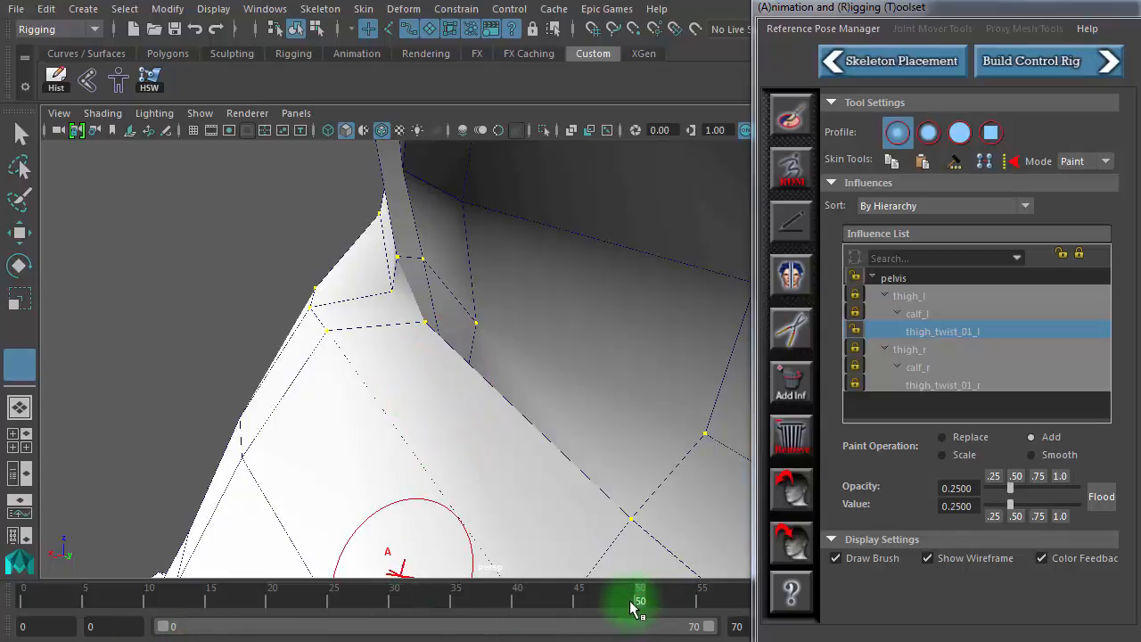
# Touch up the thigh_twist_01_l weights on the vertices at the seam's lower tip at frames 34 and 37, checking the hip in motion
pyautogui.moveTo(629, 604); pyautogui.dragTo(445, 594)
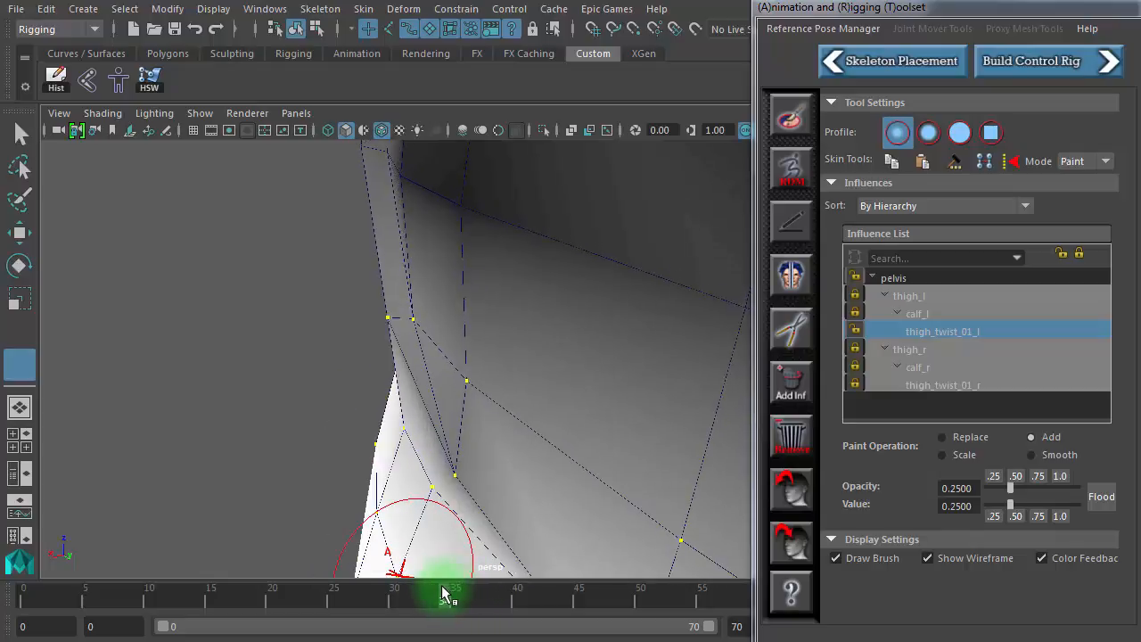
pyautogui.click(467, 442)
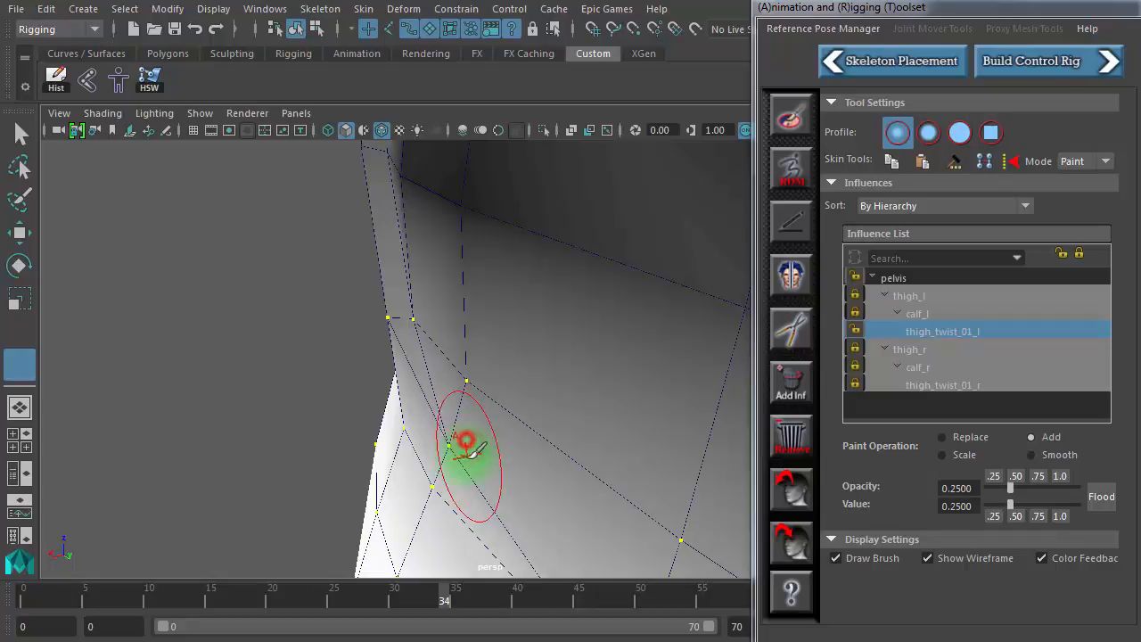
pyautogui.moveTo(437, 598); pyautogui.dragTo(479, 597)
pyautogui.keyDown('alt'); pyautogui.moveTo(456, 458); pyautogui.dragTo(509, 440); pyautogui.keyUp('alt')
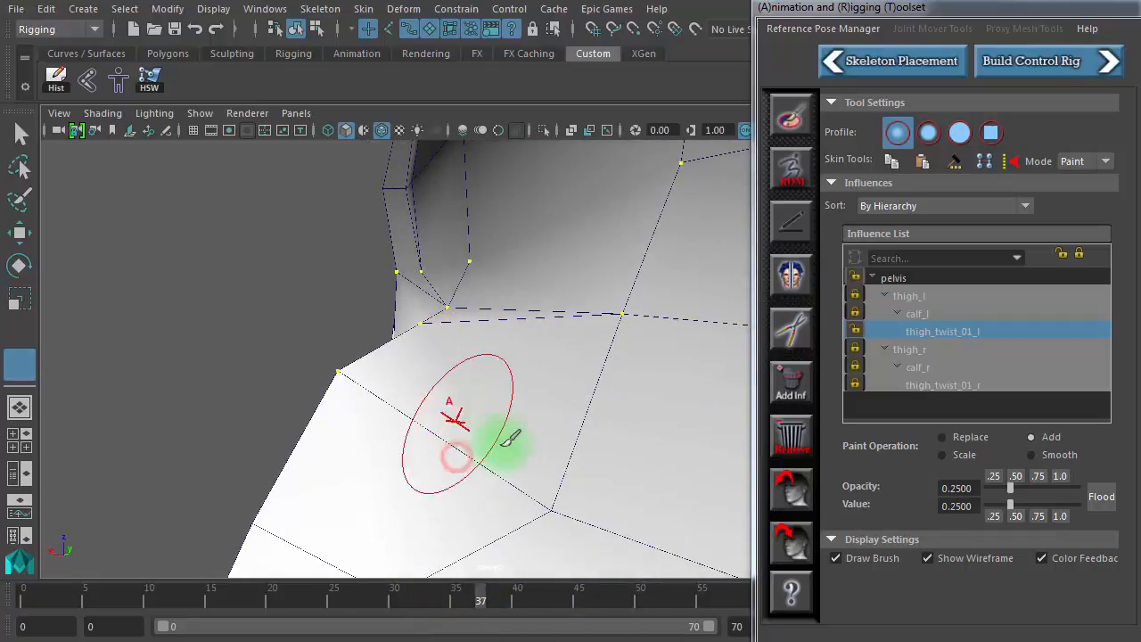
pyautogui.keyDown('alt'); pyautogui.moveTo(492, 448); pyautogui.dragTo(367, 438, button='right'); pyautogui.keyUp('alt')
pyautogui.moveTo(435, 440)
pyautogui.keyDown('alt'); pyautogui.mouseDown()
pyautogui.moveTo(562, 444)
pyautogui.moveTo(604, 464)
pyautogui.moveTo(608, 482)
pyautogui.mouseUp(); pyautogui.keyUp('alt')
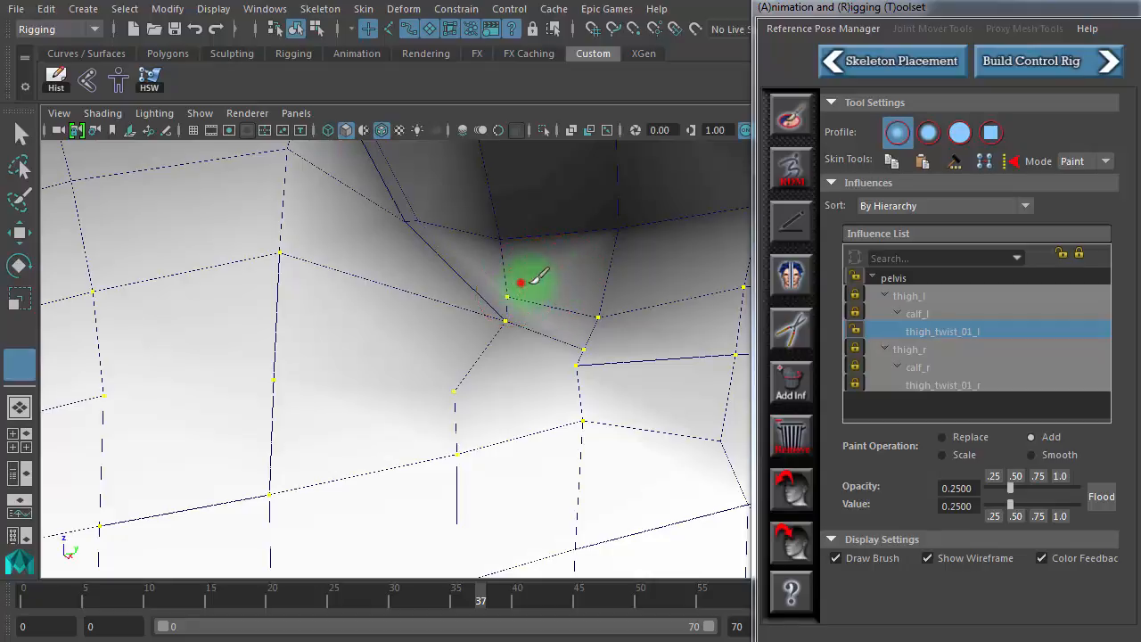
pyautogui.moveTo(538, 277); pyautogui.dragTo(549, 280)
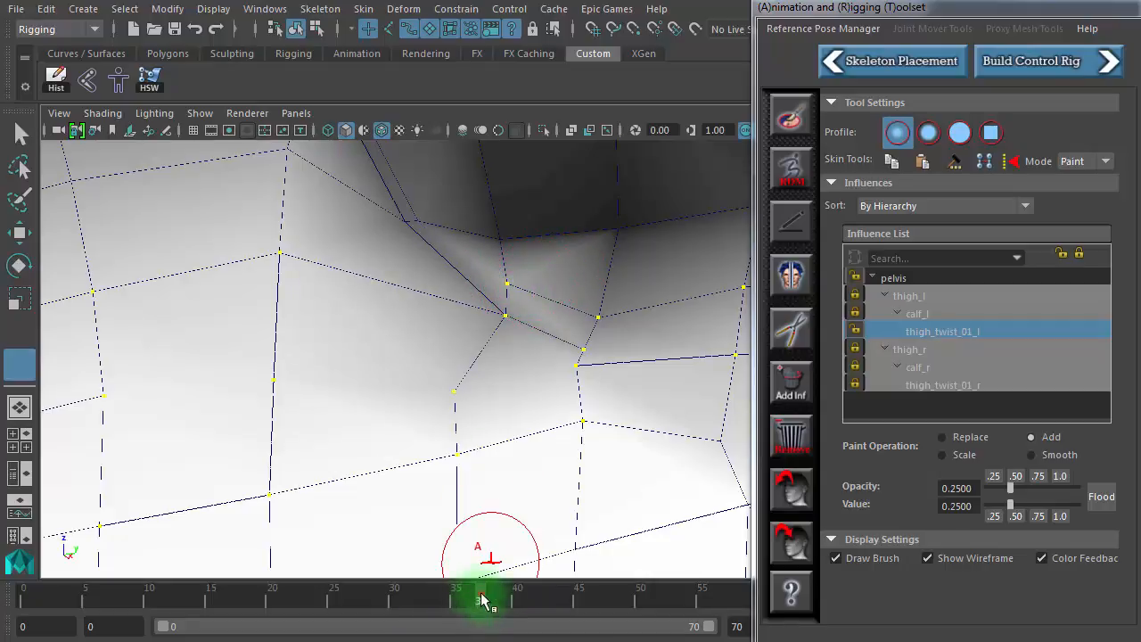
pyautogui.moveTo(481, 600); pyautogui.dragTo(596, 602)
pyautogui.keyDown('alt'); pyautogui.moveTo(576, 530); pyautogui.dragTo(624, 428); pyautogui.keyUp('alt')
pyautogui.scroll(3, 611, 477)
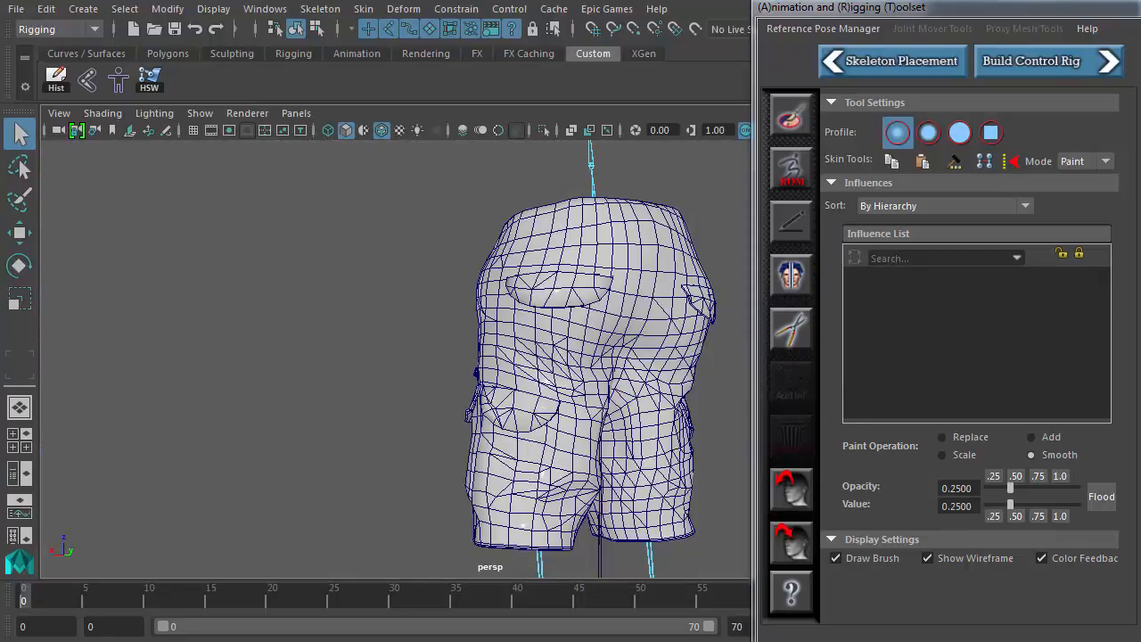
# Examine the left hip and thigh of the whole pants mesh from several sides at frames 42 and 45
pyautogui.keyDown('alt'); pyautogui.moveTo(423, 402); pyautogui.dragTo(342, 449); pyautogui.keyUp('alt')
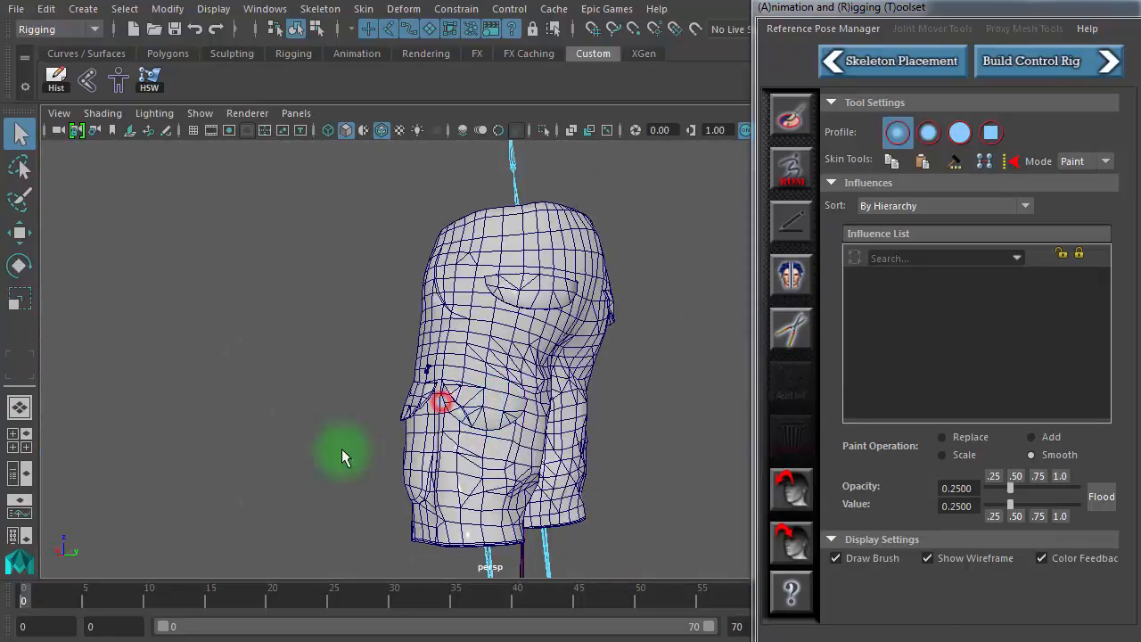
pyautogui.moveTo(337, 631); pyautogui.dragTo(542, 606)
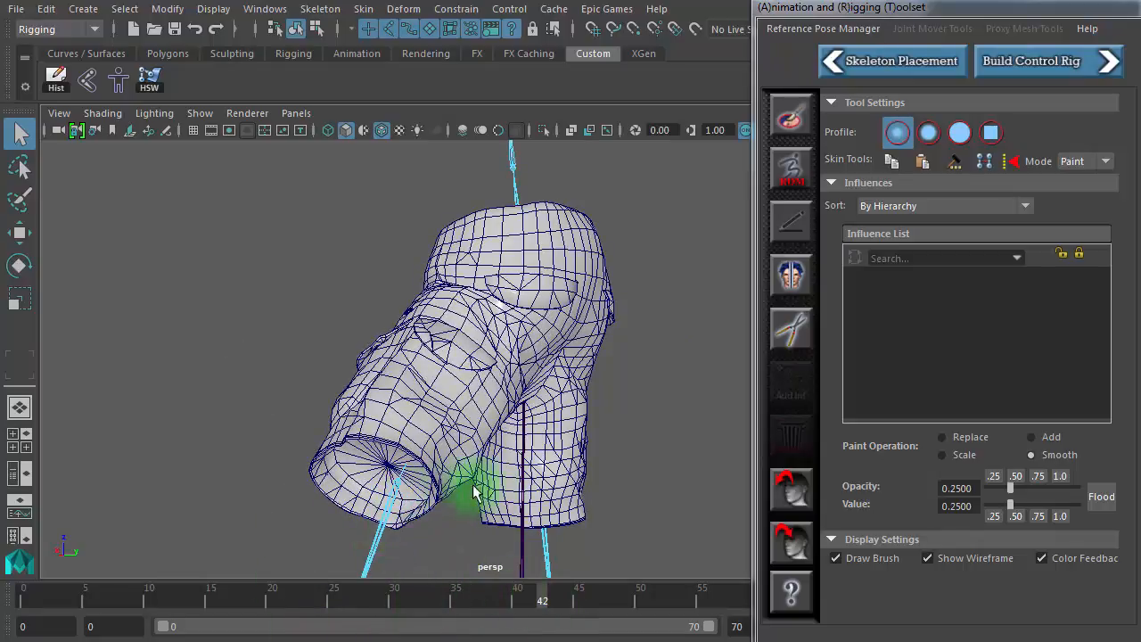
pyautogui.keyDown('alt'); pyautogui.moveTo(475, 493); pyautogui.dragTo(383, 467); pyautogui.keyUp('alt')
pyautogui.keyDown('alt'); pyautogui.moveTo(458, 453); pyautogui.dragTo(722, 469, button='right'); pyautogui.keyUp('alt')
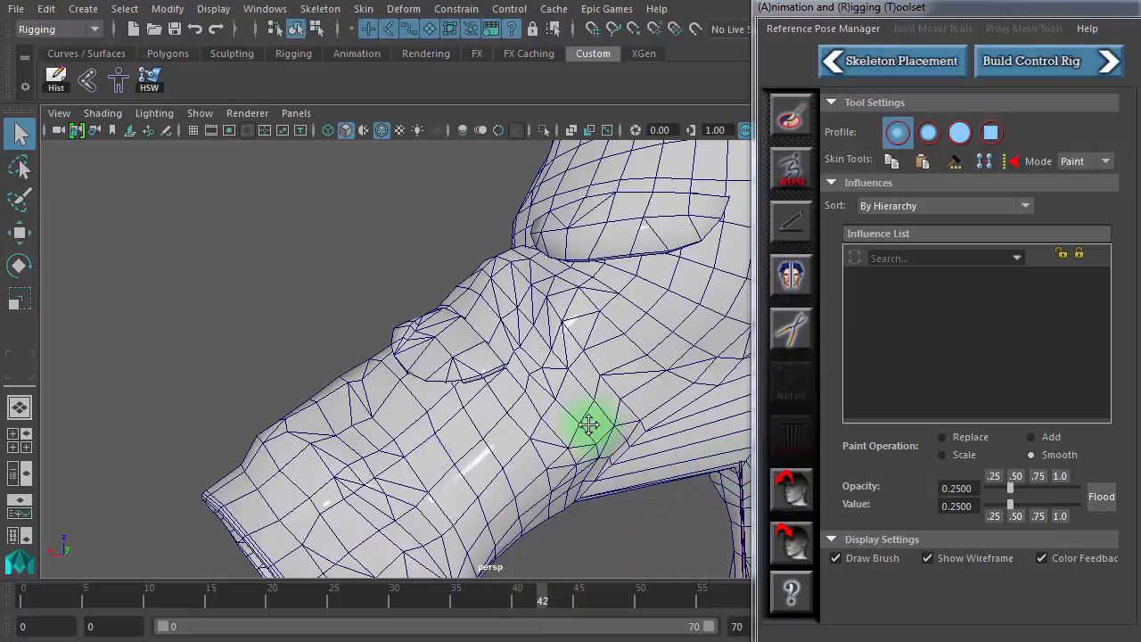
pyautogui.keyDown('alt'); pyautogui.moveTo(588, 425); pyautogui.dragTo(448, 402); pyautogui.keyUp('alt')
pyautogui.keyDown('alt'); pyautogui.moveTo(333, 270); pyautogui.dragTo(628, 347); pyautogui.keyUp('alt')
pyautogui.keyDown('alt'); pyautogui.moveTo(618, 353); pyautogui.dragTo(337, 330, button='right'); pyautogui.keyUp('alt')
pyautogui.moveTo(557, 593)
pyautogui.mouseDown()
pyautogui.moveTo(438, 592)
pyautogui.moveTo(578, 593)
pyautogui.mouseUp()
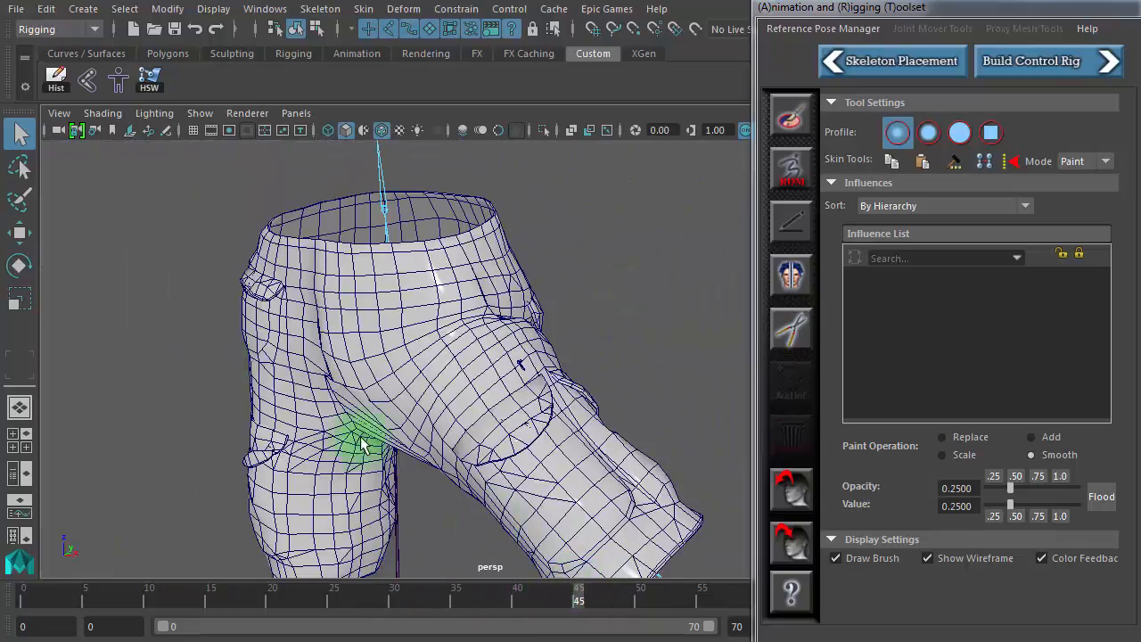
# Hide the wireframe on the shaded pants and review the left hip's deformation from frame 45 back to frame 8
pyautogui.click(381, 131)
pyautogui.keyDown('alt'); pyautogui.moveTo(492, 299); pyautogui.dragTo(324, 308); pyautogui.keyUp('alt')
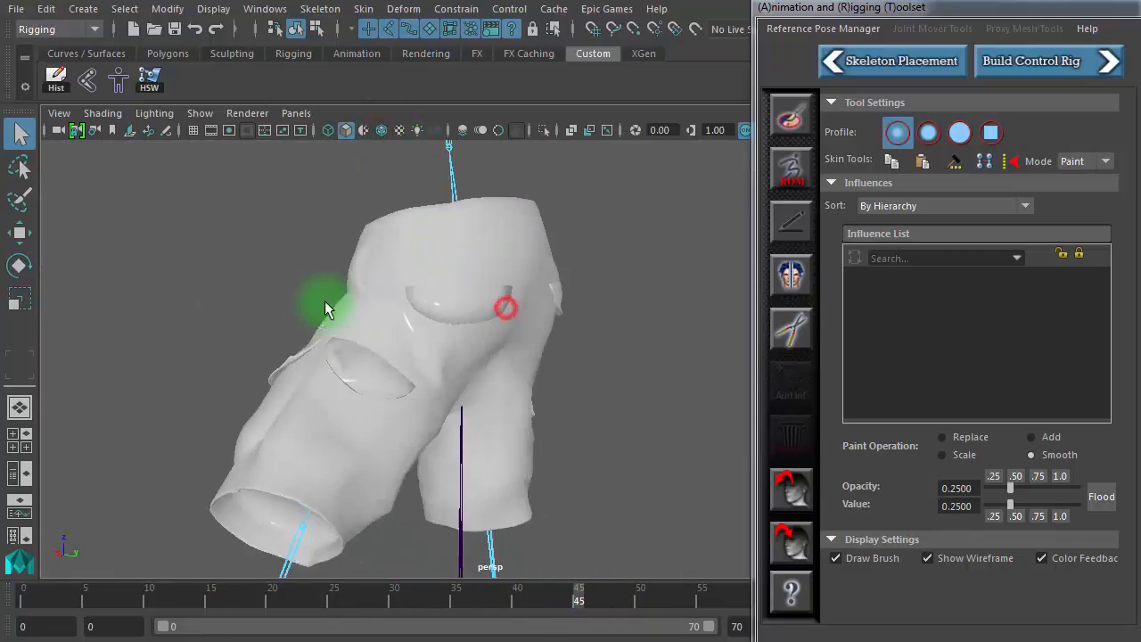
pyautogui.moveTo(454, 593); pyautogui.dragTo(97, 592)
pyautogui.click(128, 595)
pyautogui.keyDown('alt'); pyautogui.moveTo(374, 453); pyautogui.dragTo(331, 243); pyautogui.keyUp('alt')
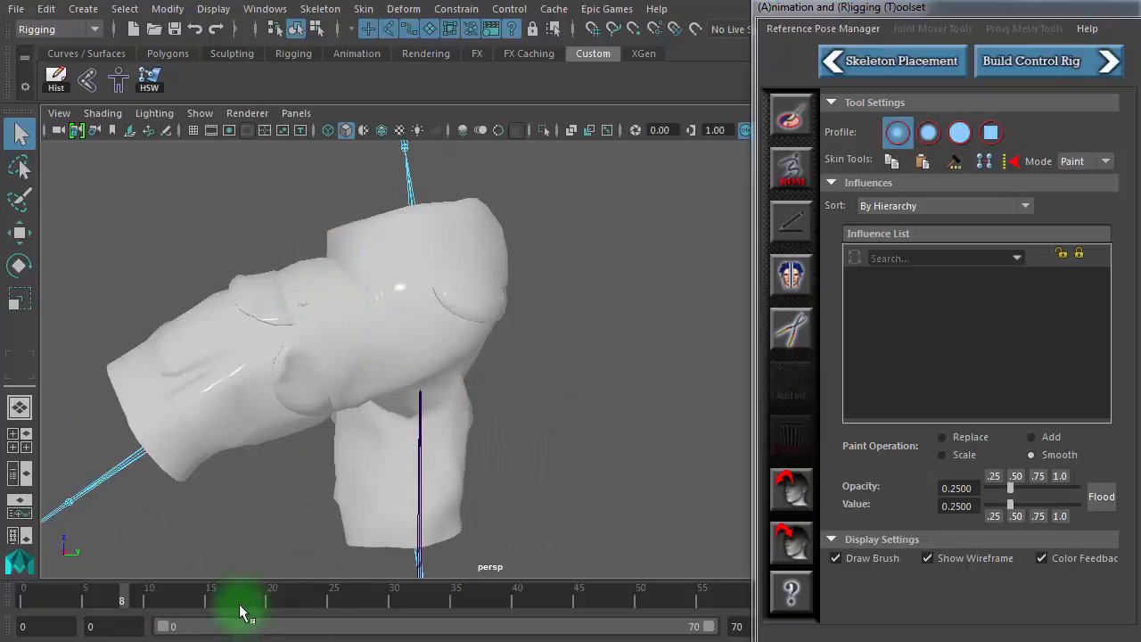
# Examine the shaded pants' left hip and crotch from the side, front and back at frames 11, 40, 43 and 48
pyautogui.moveTo(240, 605); pyautogui.dragTo(159, 611)
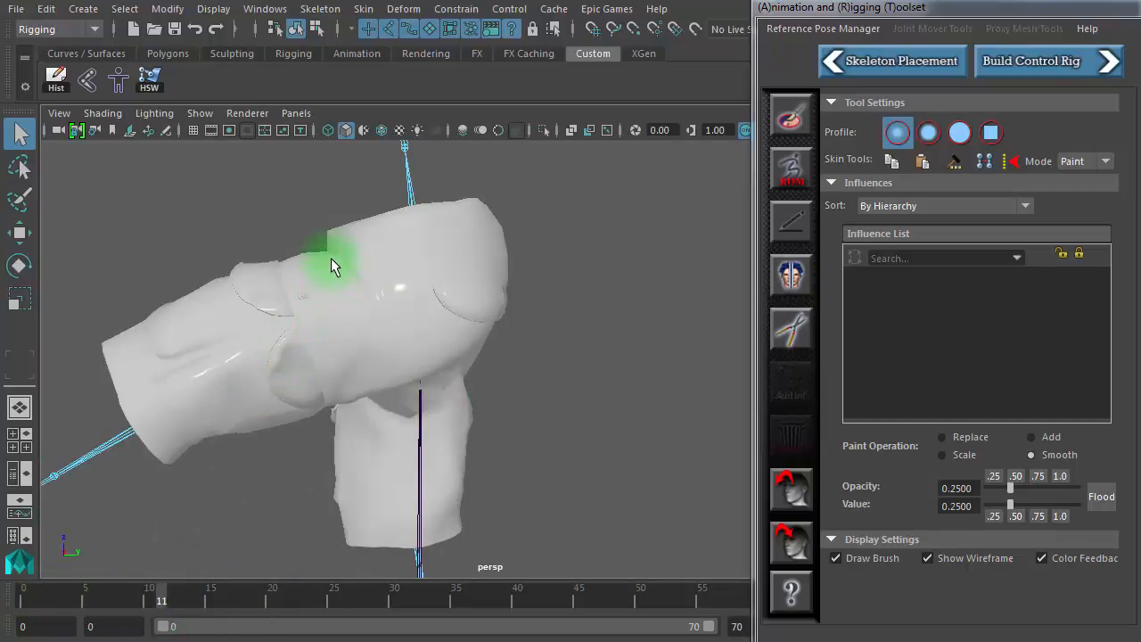
pyautogui.keyDown('alt'); pyautogui.moveTo(371, 310); pyautogui.dragTo(428, 600); pyautogui.keyUp('alt')
pyautogui.keyDown('alt'); pyautogui.moveTo(431, 544); pyautogui.dragTo(520, 603); pyautogui.keyUp('alt')
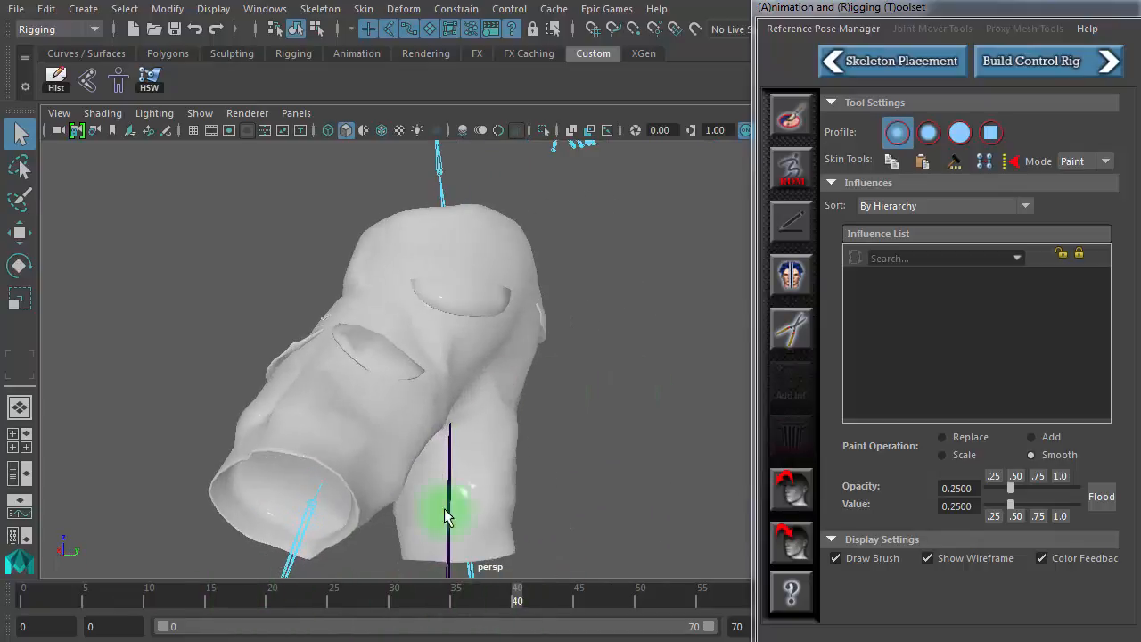
pyautogui.keyDown('alt'); pyautogui.moveTo(349, 449); pyautogui.dragTo(189, 437); pyautogui.keyUp('alt')
pyautogui.keyDown('alt'); pyautogui.moveTo(372, 443); pyautogui.dragTo(671, 437, button='right'); pyautogui.keyUp('alt')
pyautogui.keyDown('alt'); pyautogui.moveTo(418, 426); pyautogui.dragTo(769, 436); pyautogui.keyUp('alt')
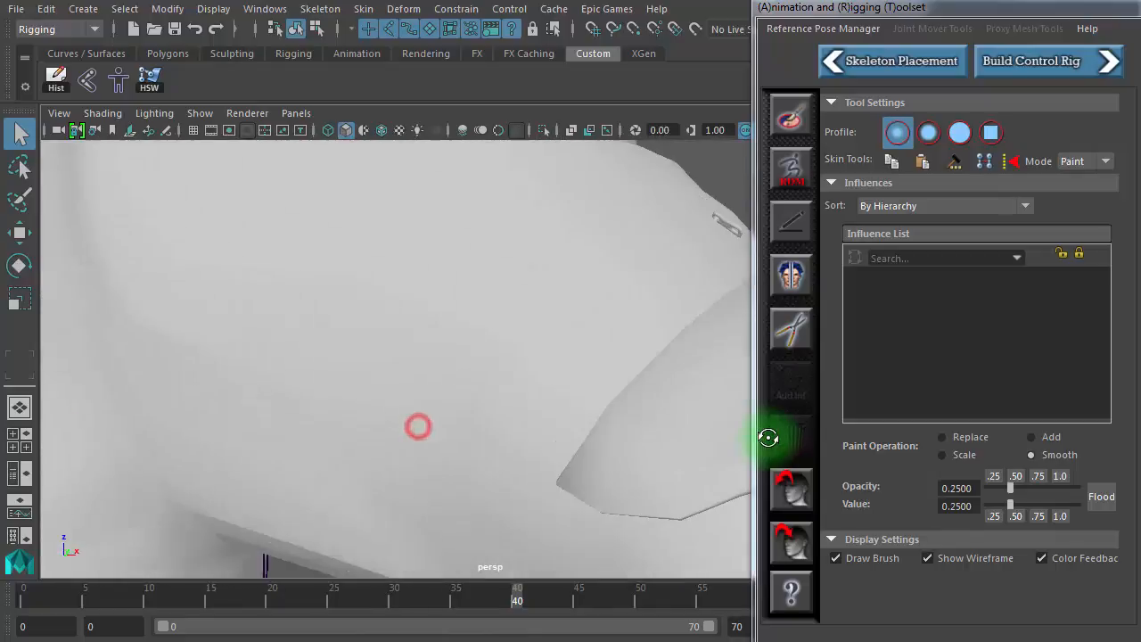
pyautogui.keyDown('alt'); pyautogui.moveTo(637, 433); pyautogui.dragTo(223, 429, button='right'); pyautogui.keyUp('alt')
pyautogui.keyDown('alt'); pyautogui.moveTo(505, 431); pyautogui.dragTo(503, 553); pyautogui.keyUp('alt')
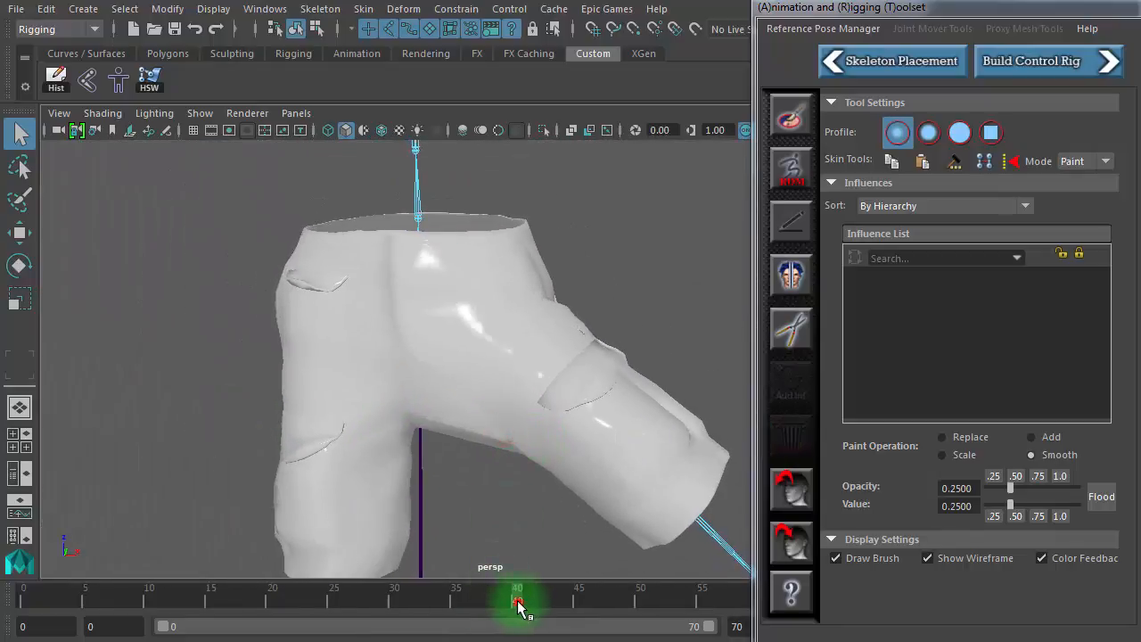
pyautogui.moveTo(522, 607); pyautogui.dragTo(555, 601)
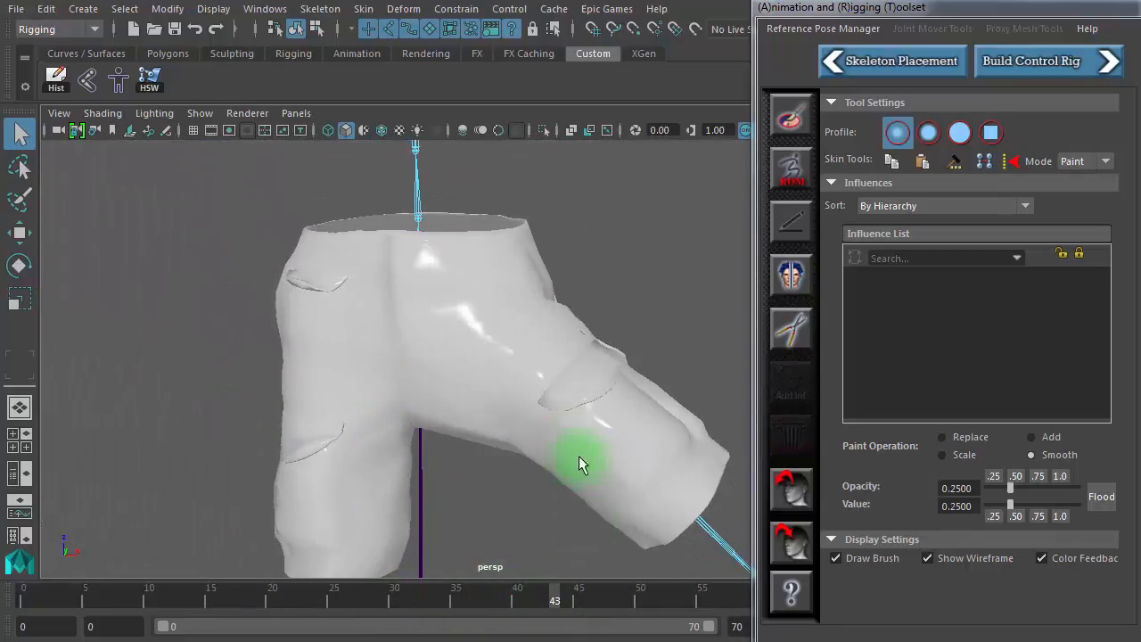
pyautogui.keyDown('alt'); pyautogui.moveTo(579, 463); pyautogui.dragTo(186, 437); pyautogui.keyUp('alt')
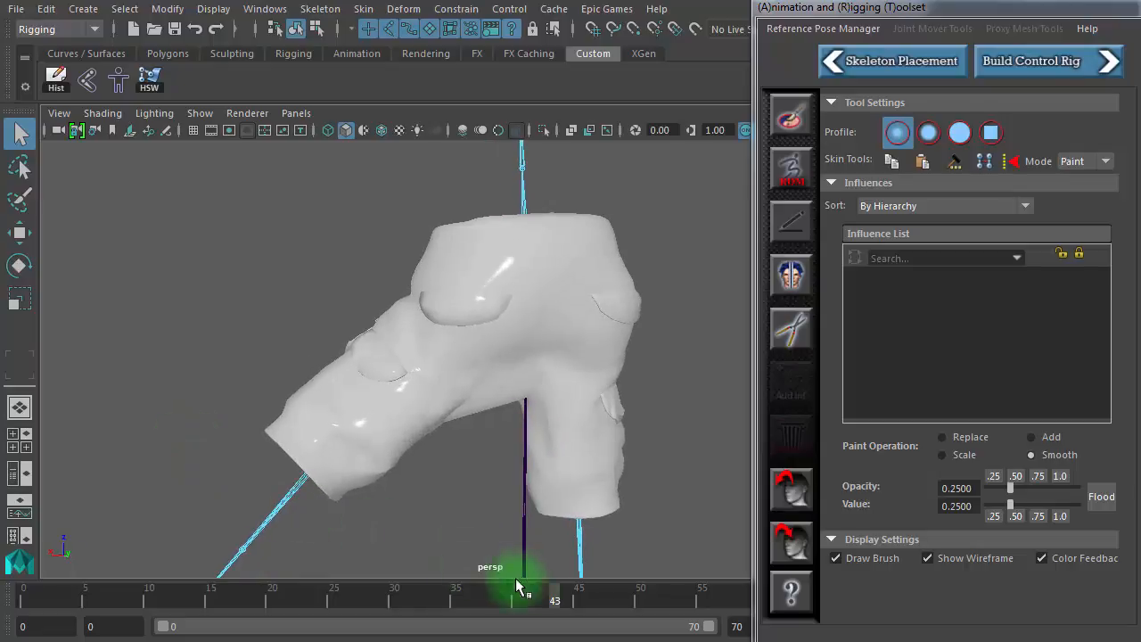
pyautogui.moveTo(517, 586); pyautogui.dragTo(616, 603)
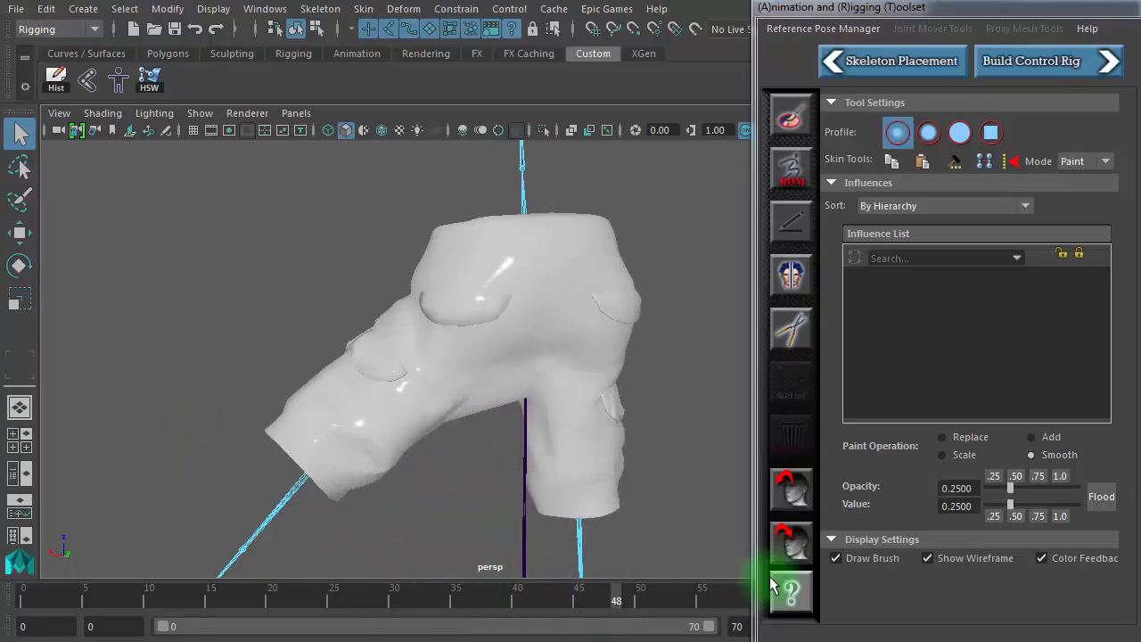
# Display the pants' textures and review the left hip and crotch from several sides across the leg's motion, including frames 9, 58 and 49
pyautogui.press('6')
pyautogui.moveTo(533, 590)
pyautogui.mouseDown()
pyautogui.moveTo(464, 609)
pyautogui.moveTo(382, 607)
pyautogui.moveTo(598, 629)
pyautogui.moveTo(422, 614)
pyautogui.moveTo(563, 621)
pyautogui.moveTo(555, 606)
pyautogui.mouseUp()
pyautogui.moveTo(589, 562)
pyautogui.keyDown('alt'); pyautogui.mouseDown()
pyautogui.moveTo(634, 521)
pyautogui.moveTo(758, 504)
pyautogui.moveTo(605, 555)
pyautogui.mouseUp(); pyautogui.keyUp('alt')
pyautogui.moveTo(553, 602); pyautogui.dragTo(18, 589)
pyautogui.moveTo(362, 474)
pyautogui.keyDown('alt'); pyautogui.mouseDown()
pyautogui.moveTo(321, 473)
pyautogui.moveTo(353, 477)
pyautogui.mouseUp(); pyautogui.keyUp('alt')
pyautogui.moveTo(72, 598); pyautogui.dragTo(133, 600)
pyautogui.keyDown('alt'); pyautogui.moveTo(509, 517); pyautogui.dragTo(343, 515); pyautogui.keyUp('alt')
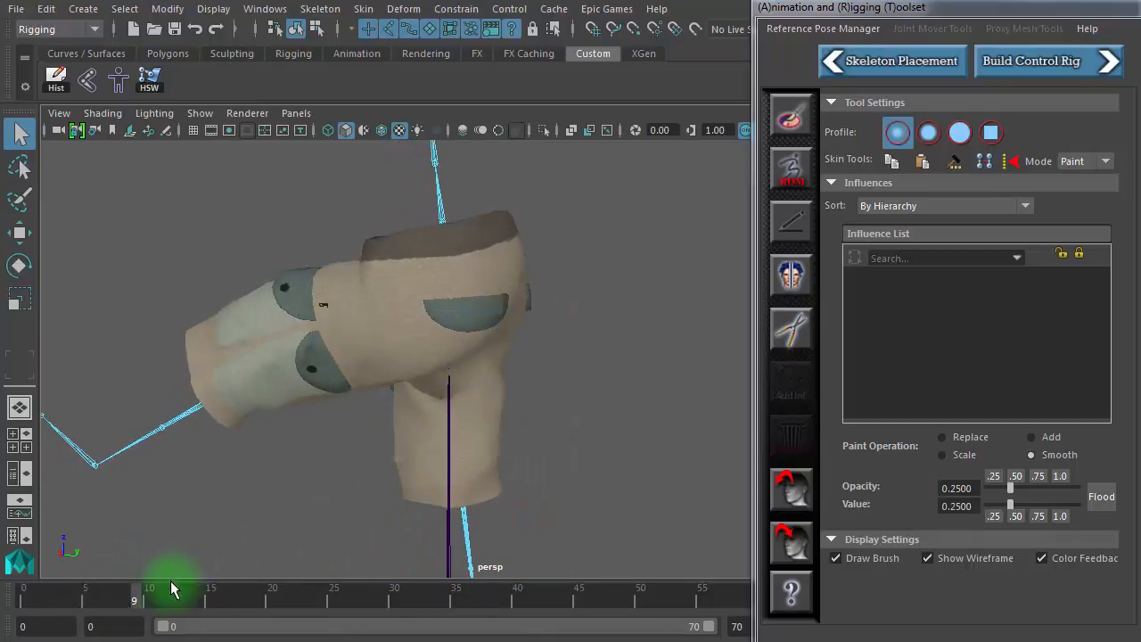
pyautogui.moveTo(170, 589); pyautogui.dragTo(737, 631)
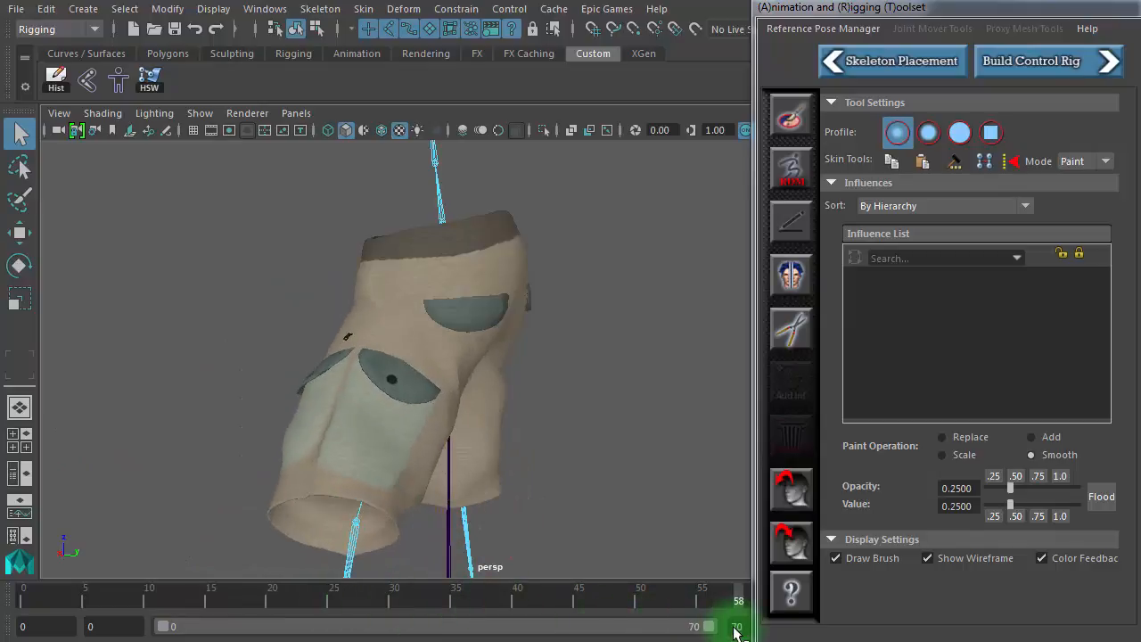
pyautogui.keyDown('alt'); pyautogui.moveTo(458, 458); pyautogui.dragTo(474, 392); pyautogui.keyUp('alt')
pyautogui.keyDown('alt'); pyautogui.moveTo(377, 404); pyautogui.dragTo(633, 400, button='right'); pyautogui.keyUp('alt')
pyautogui.moveTo(428, 586); pyautogui.dragTo(628, 601)
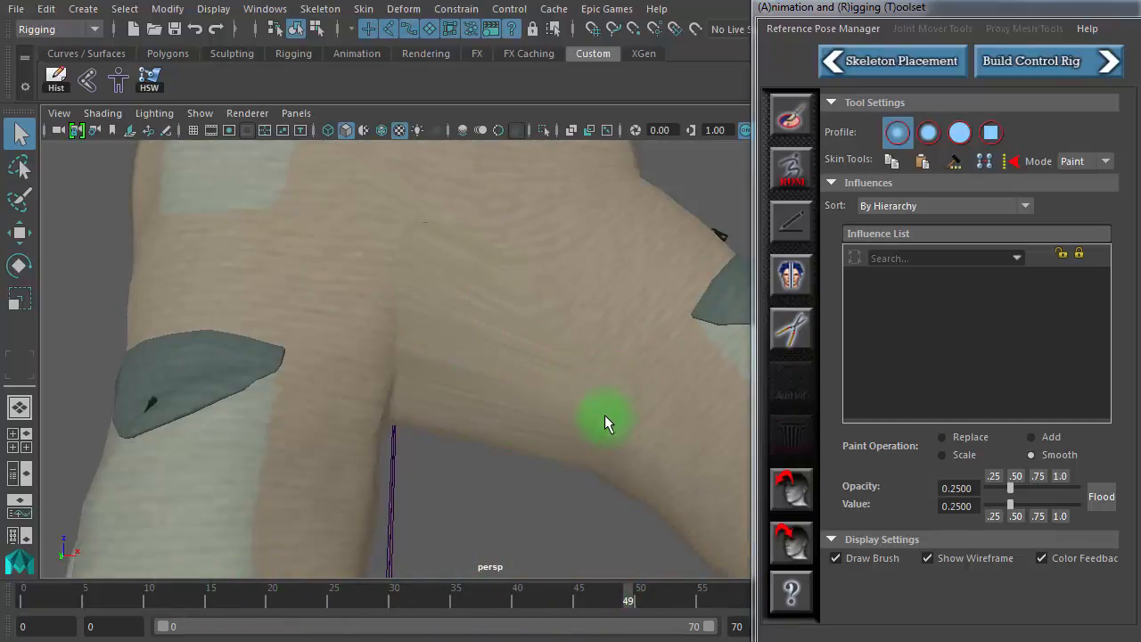
# Show the pants untextured with wireframe on shaded at frame 49 and clear the selection
pyautogui.moveTo(604, 414)
pyautogui.mouseDown()
pyautogui.moveTo(627, 400)
pyautogui.moveTo(671, 484)
pyautogui.mouseUp()
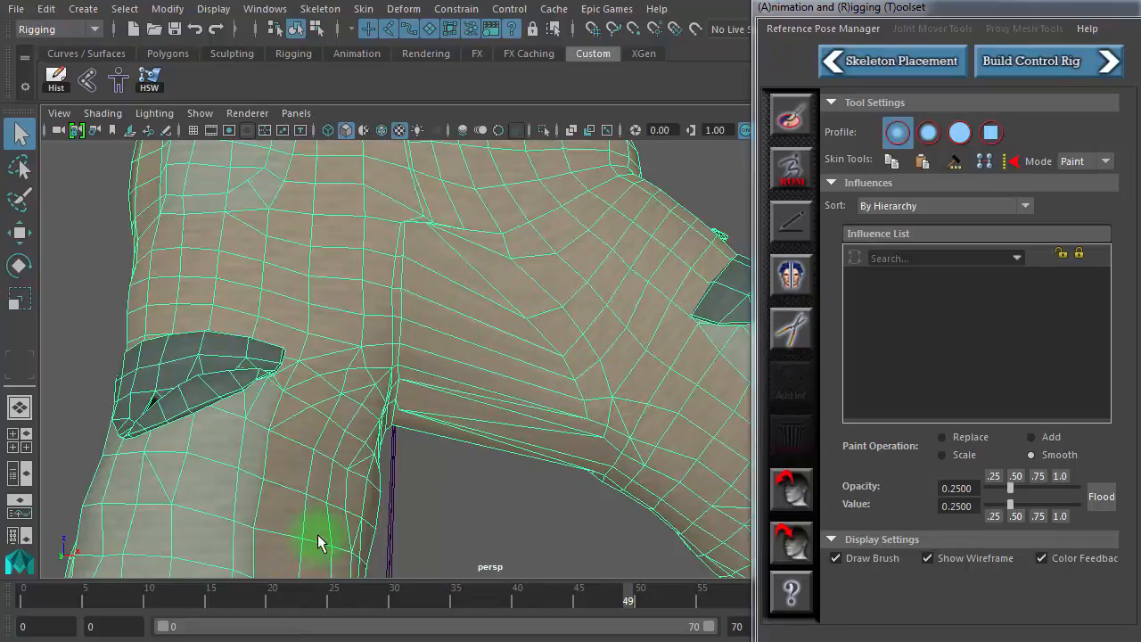
pyautogui.press('5')
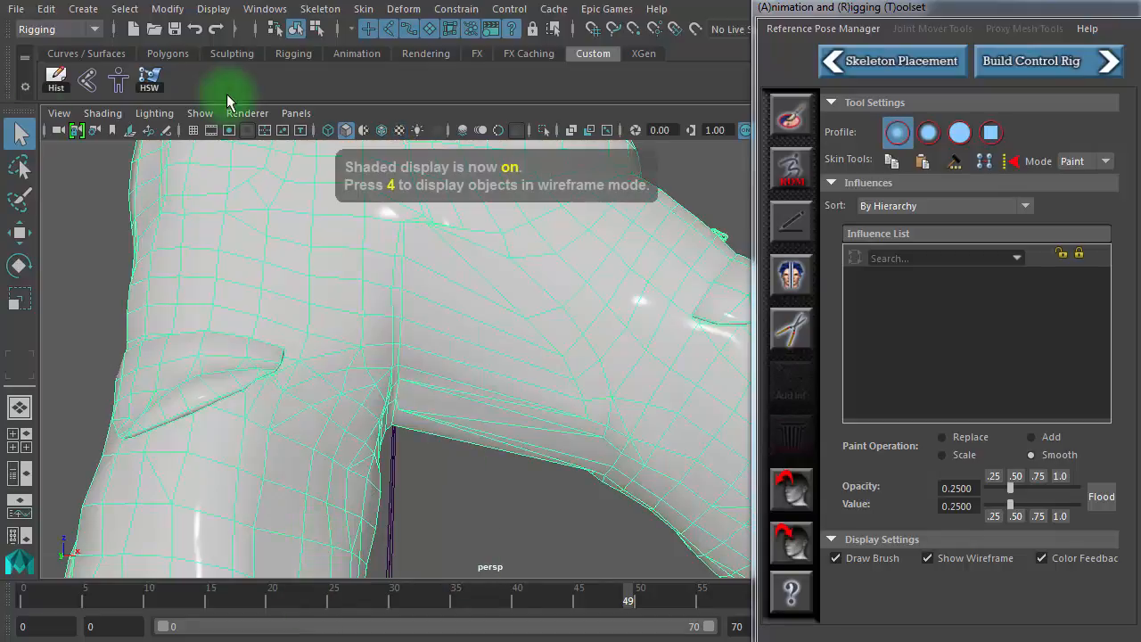
pyautogui.click(381, 131)
pyautogui.click(496, 484)
# Select the faces along the front crotch crease and inner left thigh at frame 49 and hammer their skin weights
pyautogui.keyDown('alt'); pyautogui.moveTo(530, 469); pyautogui.dragTo(510, 386); pyautogui.keyUp('alt')
pyautogui.keyDown('alt'); pyautogui.moveTo(463, 380); pyautogui.dragTo(461, 509, button='middle'); pyautogui.keyUp('alt')
pyautogui.moveTo(461, 509)
pyautogui.keyDown('alt'); pyautogui.mouseDown()
pyautogui.moveTo(454, 479)
pyautogui.moveTo(432, 540)
pyautogui.moveTo(466, 479)
pyautogui.moveTo(497, 484)
pyautogui.mouseUp(); pyautogui.keyUp('alt')
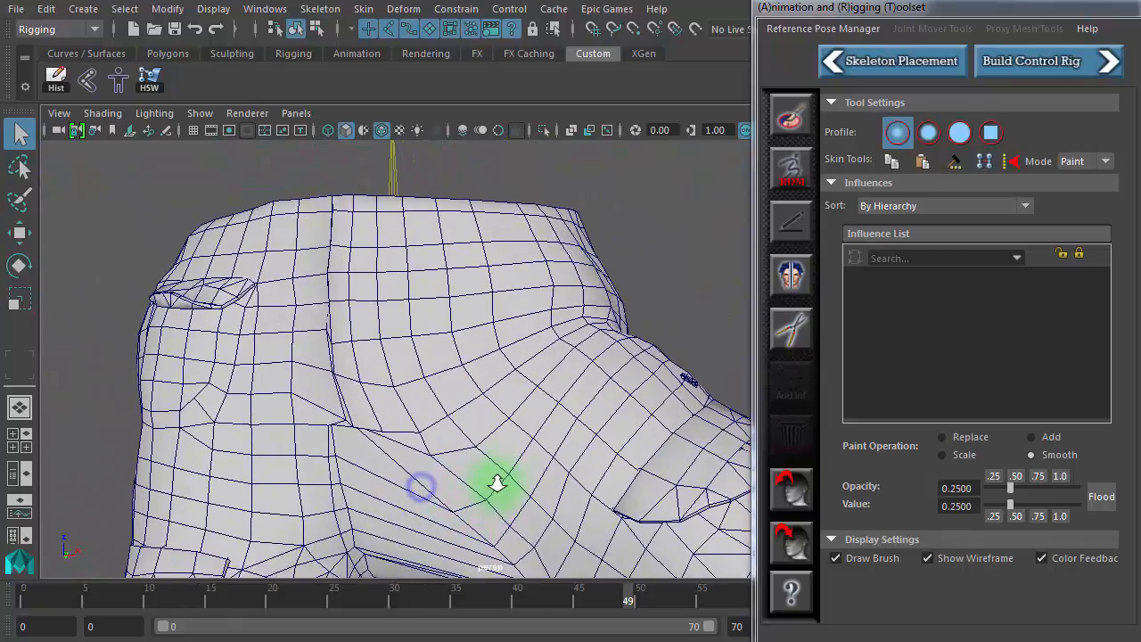
pyautogui.moveTo(405, 459); pyautogui.dragTo(410, 437, button='right')
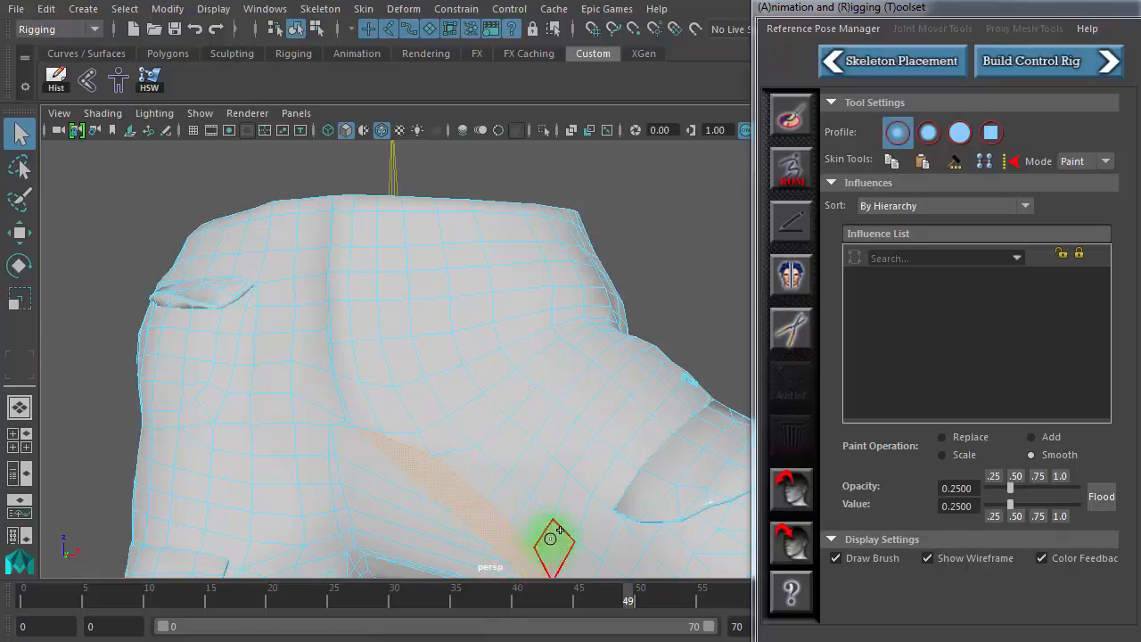
pyautogui.keyDown('alt'); pyautogui.moveTo(548, 540); pyautogui.dragTo(398, 406); pyautogui.keyUp('alt')
pyautogui.keyDown('alt'); pyautogui.moveTo(400, 406); pyautogui.dragTo(616, 428, button='right'); pyautogui.keyUp('alt')
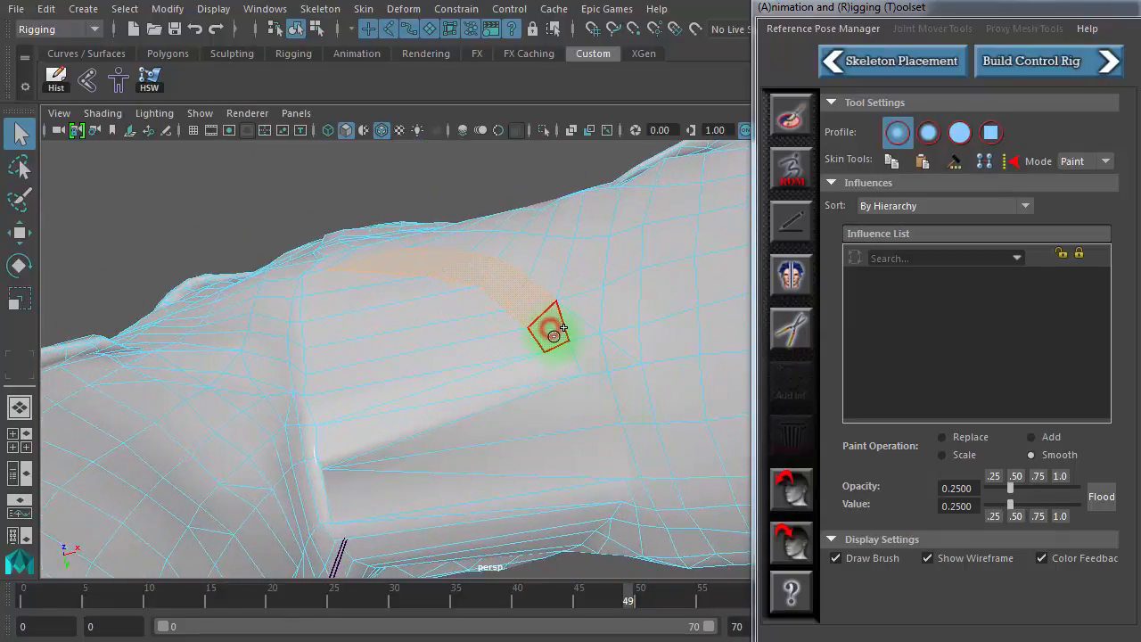
pyautogui.moveTo(564, 328)
pyautogui.mouseDown()
pyautogui.moveTo(604, 365)
pyautogui.moveTo(623, 497)
pyautogui.mouseUp()
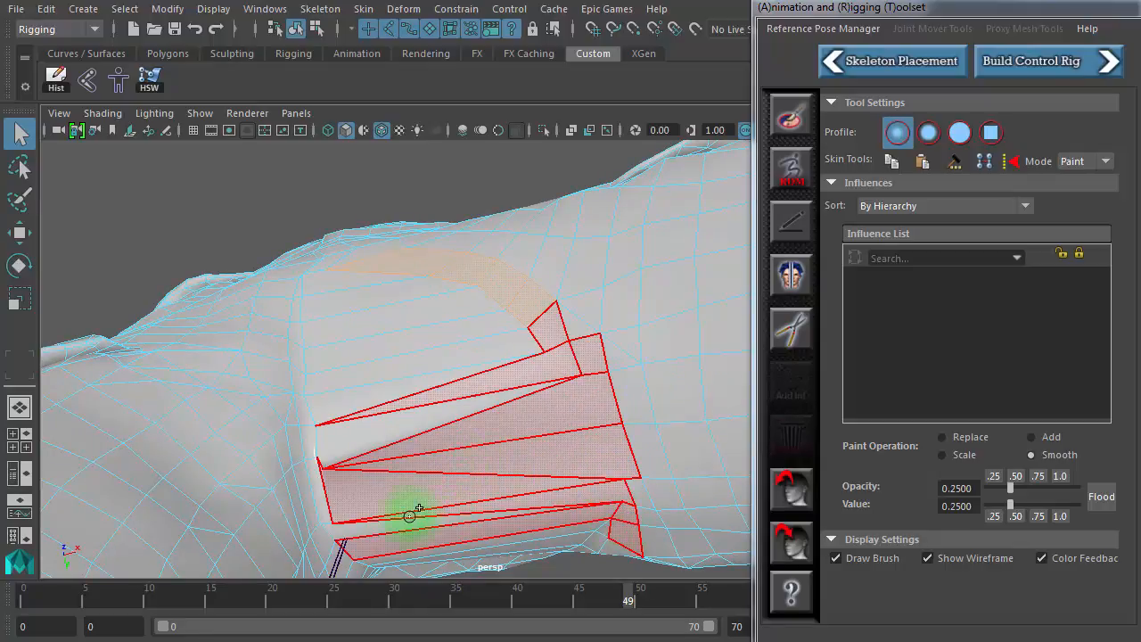
pyautogui.moveTo(390, 406); pyautogui.dragTo(346, 278)
pyautogui.moveTo(372, 357)
pyautogui.keyDown('alt'); pyautogui.mouseDown()
pyautogui.moveTo(401, 431)
pyautogui.moveTo(364, 475)
pyautogui.mouseUp(); pyautogui.keyUp('alt')
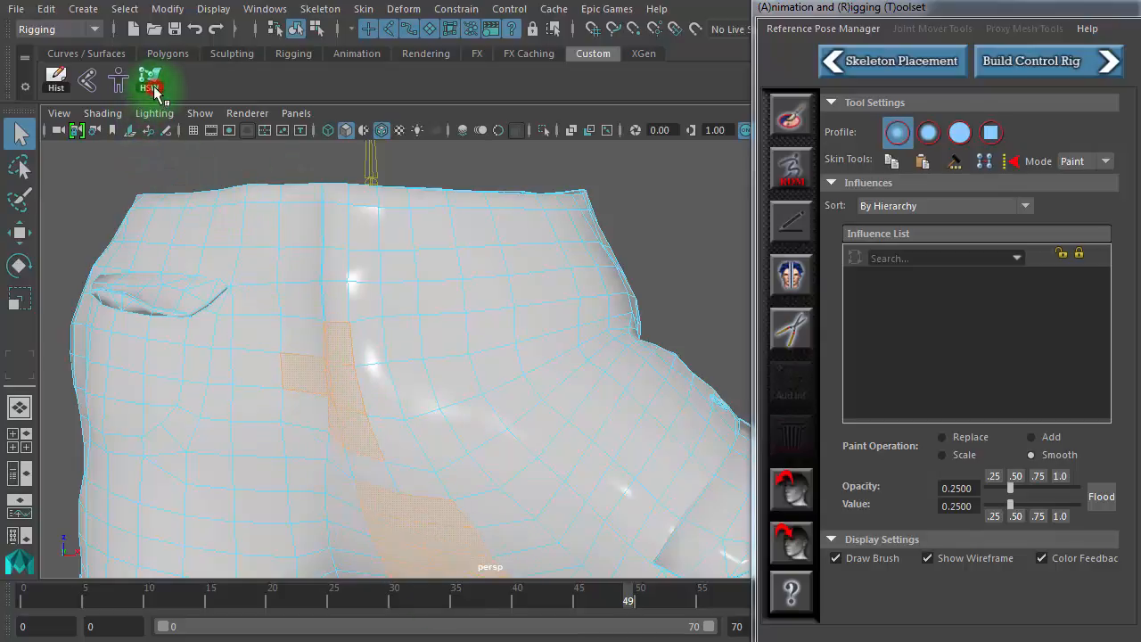
pyautogui.keyDown('alt'); pyautogui.moveTo(731, 482); pyautogui.dragTo(451, 444, button='right'); pyautogui.keyUp('alt')
pyautogui.keyDown('alt'); pyautogui.moveTo(494, 443); pyautogui.dragTo(458, 438); pyautogui.keyUp('alt')
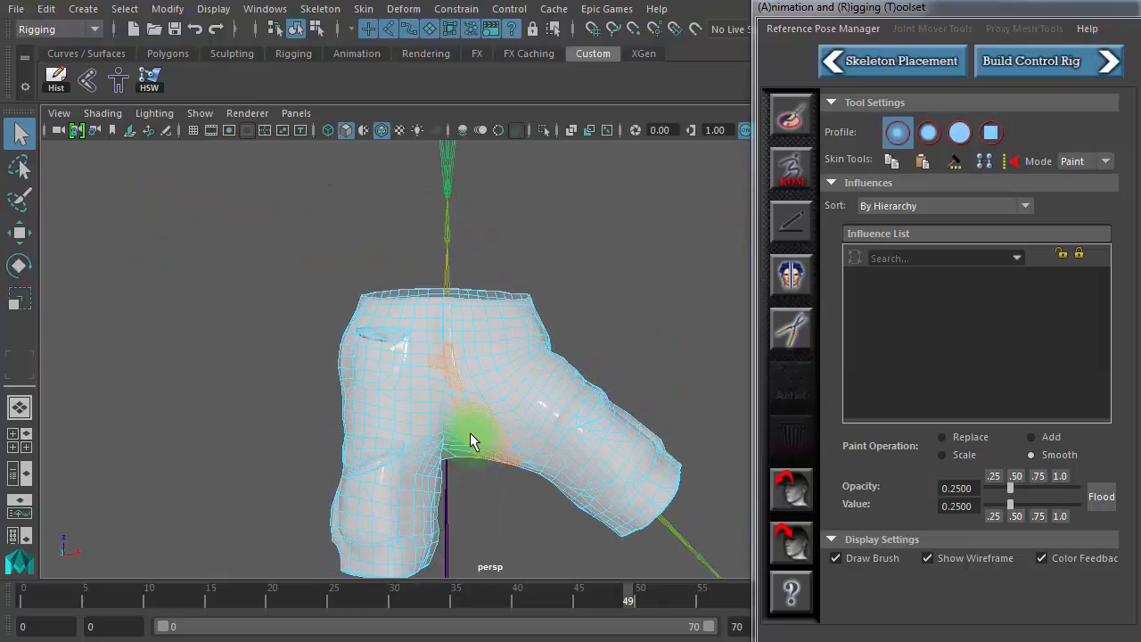
pyautogui.keyDown('alt'); pyautogui.moveTo(458, 437); pyautogui.dragTo(700, 432, button='right'); pyautogui.keyUp('alt')
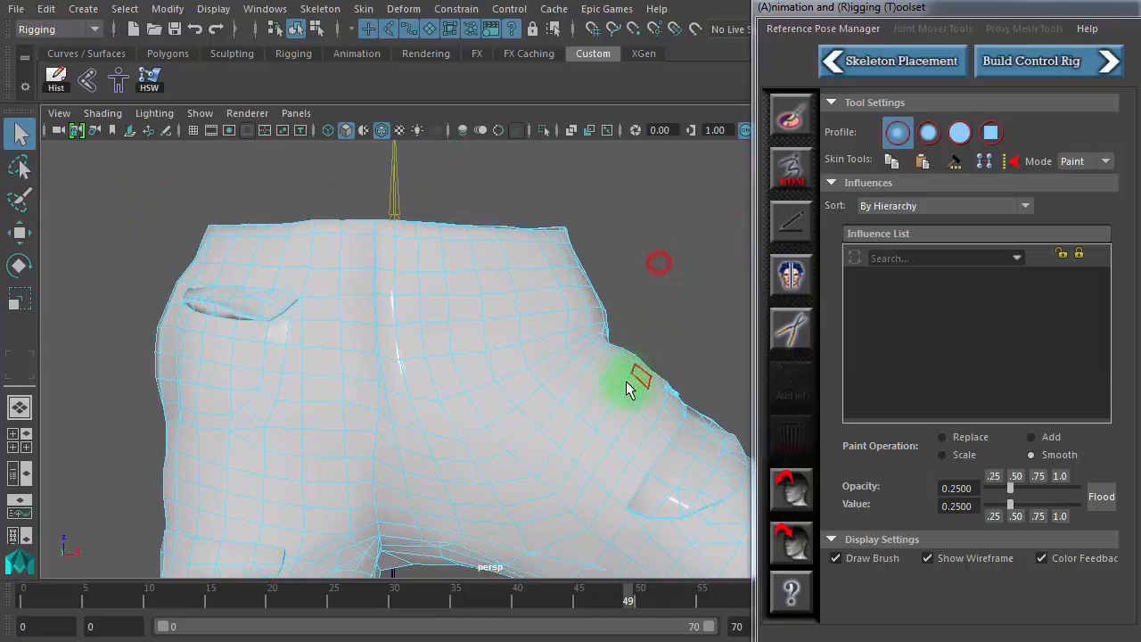
# Select the faces across the underside and rear of the crotch at frame 49 and hammer their skin weights
pyautogui.keyDown('alt'); pyautogui.moveTo(628, 390); pyautogui.dragTo(584, 192); pyautogui.keyUp('alt')
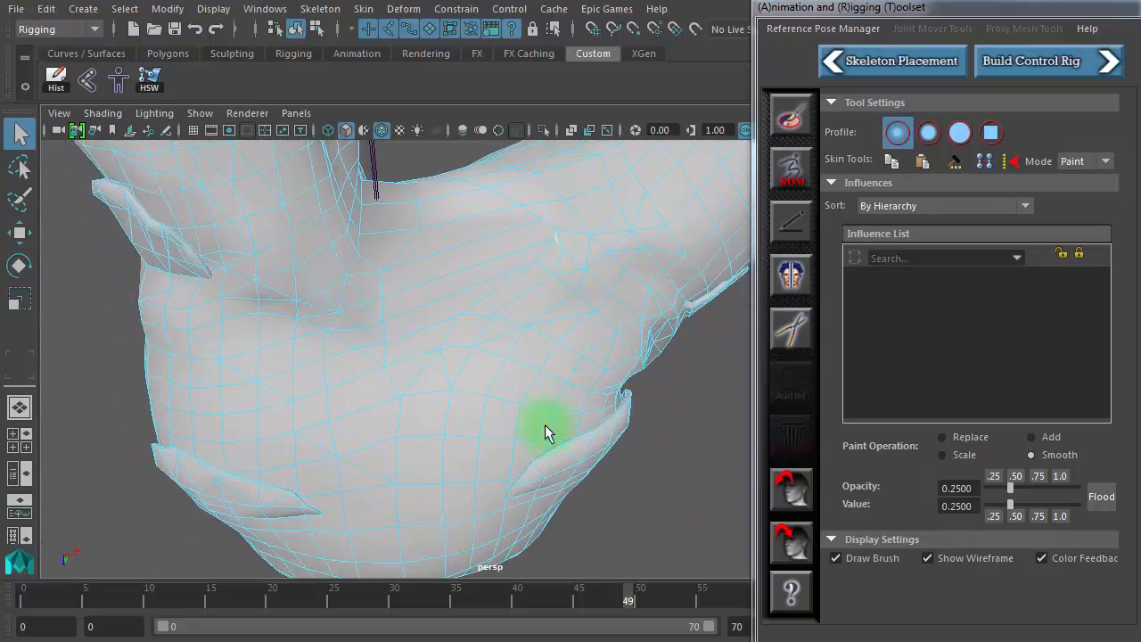
pyautogui.moveTo(399, 396)
pyautogui.keyDown('alt'); pyautogui.mouseDown()
pyautogui.moveTo(339, 377)
pyautogui.moveTo(372, 349)
pyautogui.moveTo(392, 464)
pyautogui.mouseUp(); pyautogui.keyUp('alt')
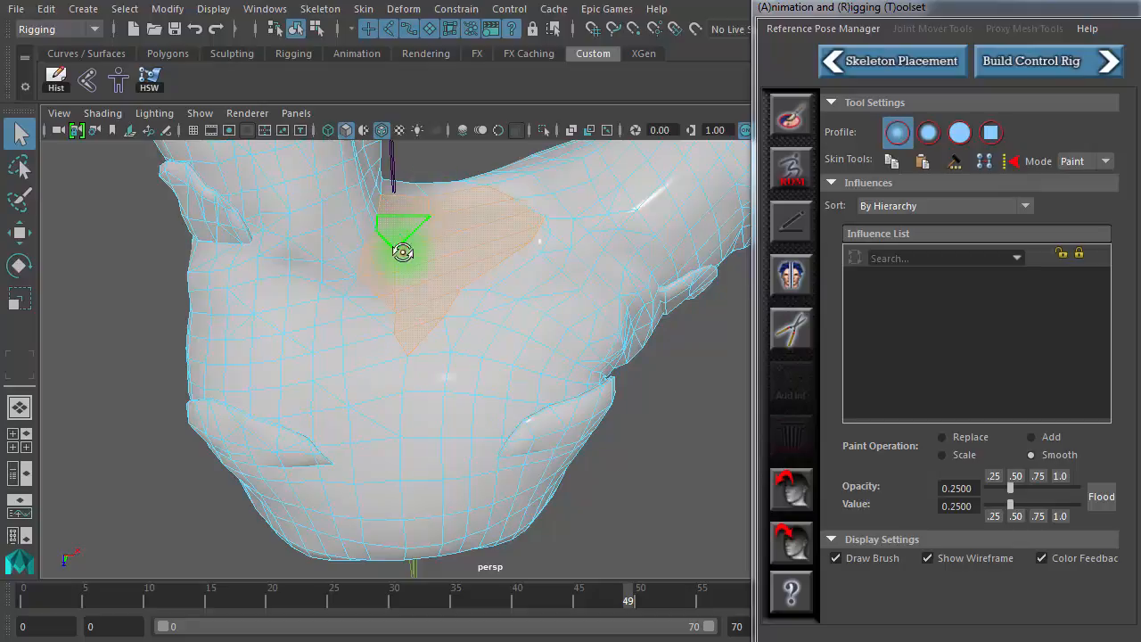
pyautogui.keyDown('alt'); pyautogui.moveTo(395, 247); pyautogui.dragTo(362, 343); pyautogui.keyUp('alt')
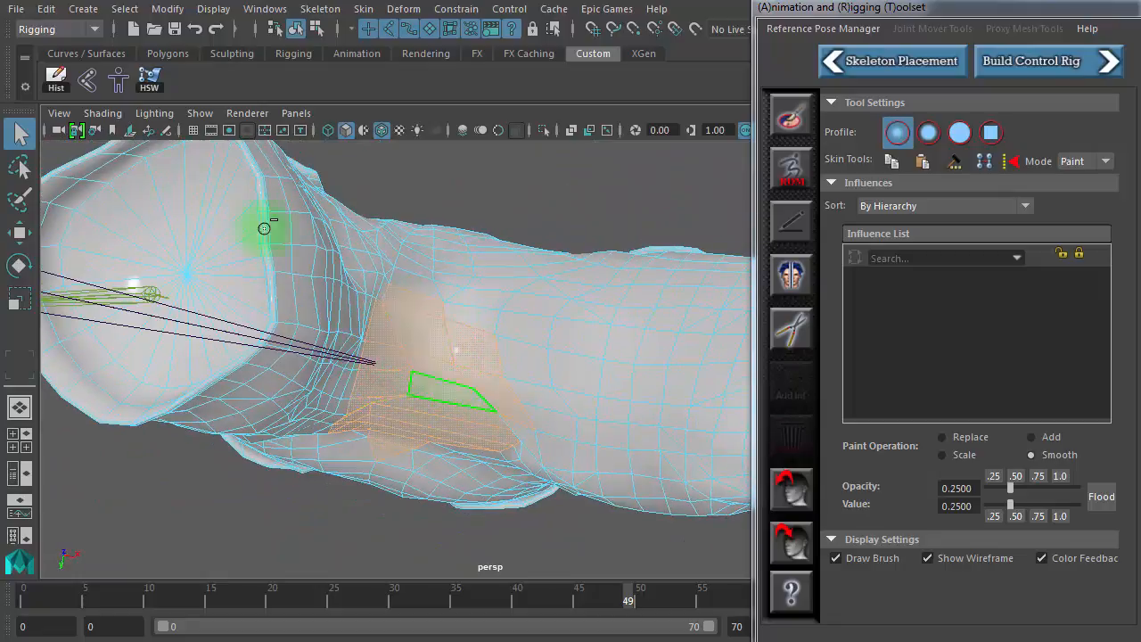
pyautogui.keyDown('alt'); pyautogui.moveTo(473, 445); pyautogui.dragTo(455, 380); pyautogui.keyUp('alt')
pyautogui.keyDown('alt'); pyautogui.moveTo(454, 381); pyautogui.dragTo(622, 389, button='right'); pyautogui.keyUp('alt')
pyautogui.keyDown('alt'); pyautogui.moveTo(540, 435); pyautogui.dragTo(502, 612, button='middle'); pyautogui.keyUp('alt')
pyautogui.keyDown('alt'); pyautogui.moveTo(509, 558); pyautogui.dragTo(512, 540); pyautogui.keyUp('alt')
pyautogui.keyDown('alt'); pyautogui.moveTo(535, 526); pyautogui.dragTo(379, 493, button='right'); pyautogui.keyUp('alt')
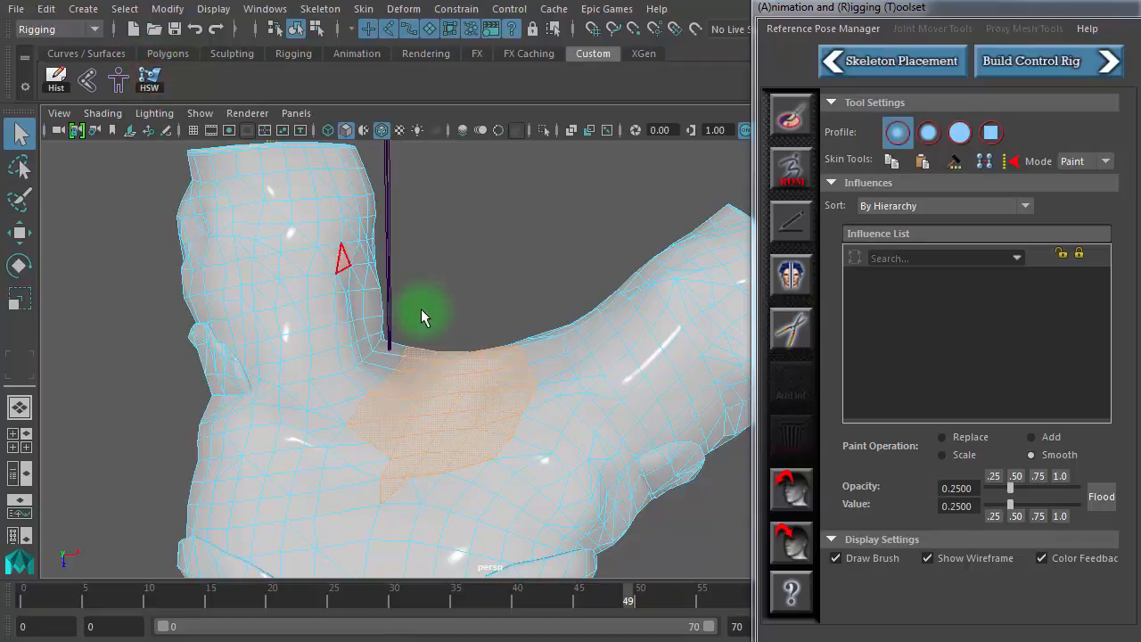
# Check the crotch in motion up to frame 42, then return the pants to object mode with nothing selected
pyautogui.keyDown('alt'); pyautogui.moveTo(419, 389); pyautogui.dragTo(400, 486); pyautogui.keyUp('alt')
pyautogui.keyDown('alt'); pyautogui.moveTo(427, 430); pyautogui.dragTo(438, 402); pyautogui.keyUp('alt')
pyautogui.moveTo(264, 603); pyautogui.dragTo(542, 640)
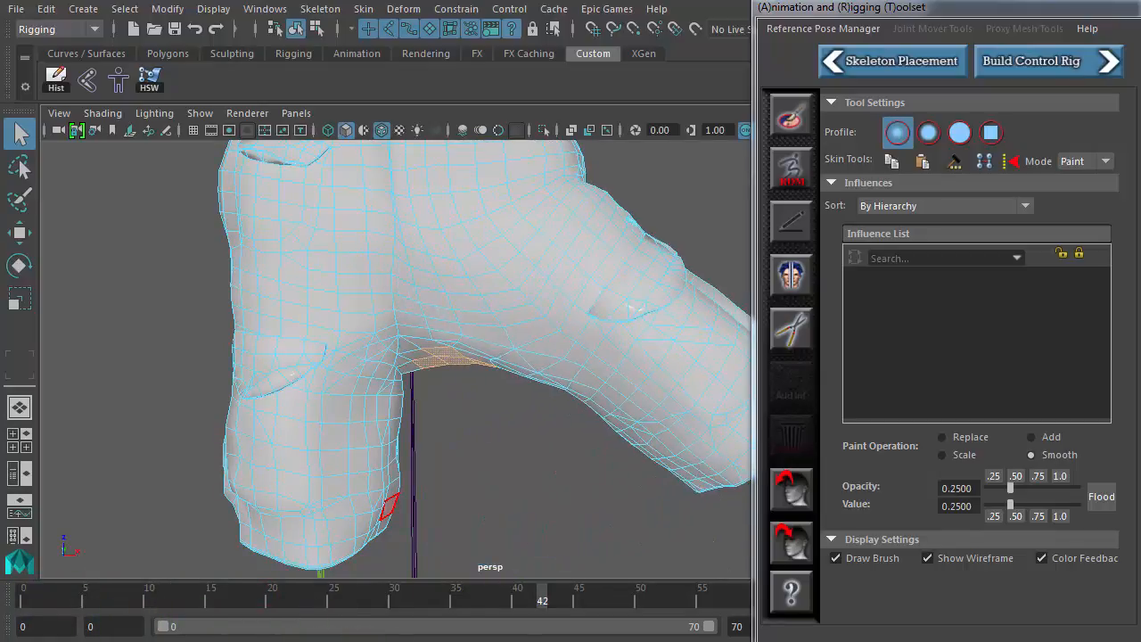
pyautogui.keyDown('alt'); pyautogui.moveTo(526, 443); pyautogui.dragTo(397, 417, button='right'); pyautogui.keyUp('alt')
pyautogui.keyDown('alt'); pyautogui.moveTo(453, 431); pyautogui.dragTo(457, 504, button='middle'); pyautogui.keyUp('alt')
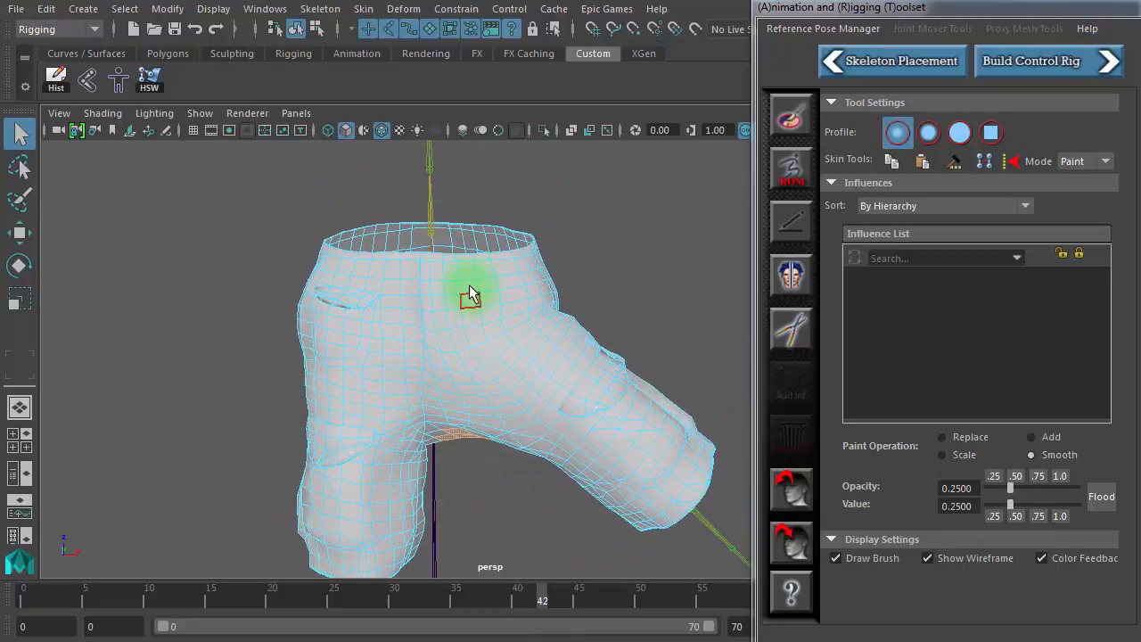
pyautogui.rightClick(468, 286)
pyautogui.click(535, 263)
pyautogui.click(528, 526)
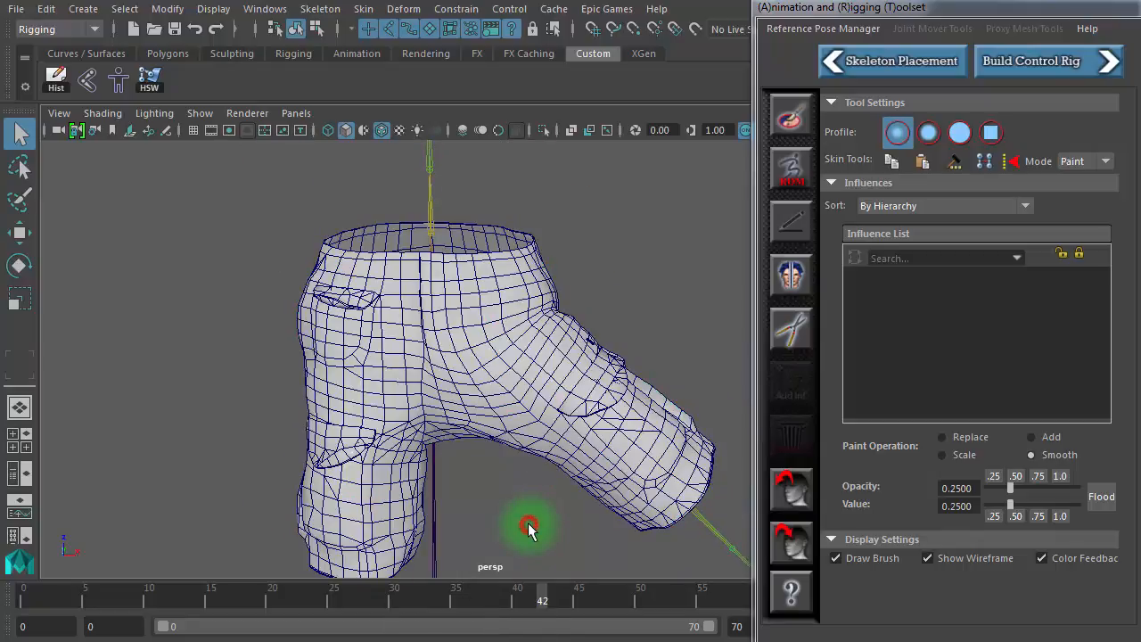
# Scrub the leg's motion to frame 41 and display the pants textured without the wireframe
pyautogui.moveTo(355, 590); pyautogui.dragTo(518, 641)
pyautogui.moveTo(434, 629); pyautogui.dragTo(540, 629)
pyautogui.press('5')
pyautogui.press('6')
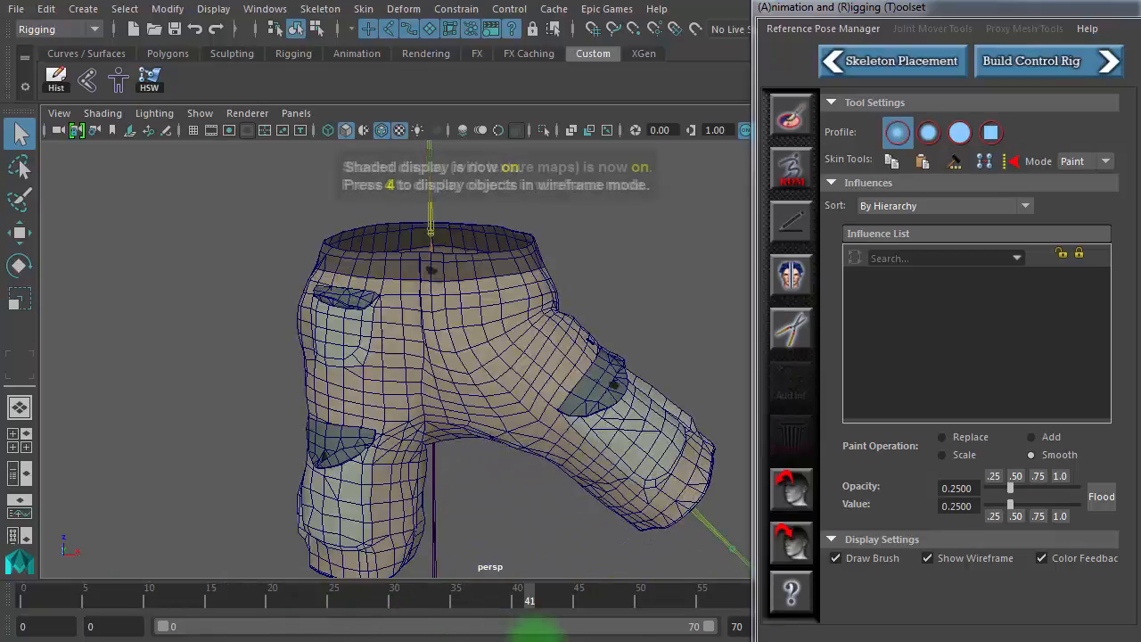
pyautogui.click(382, 134)
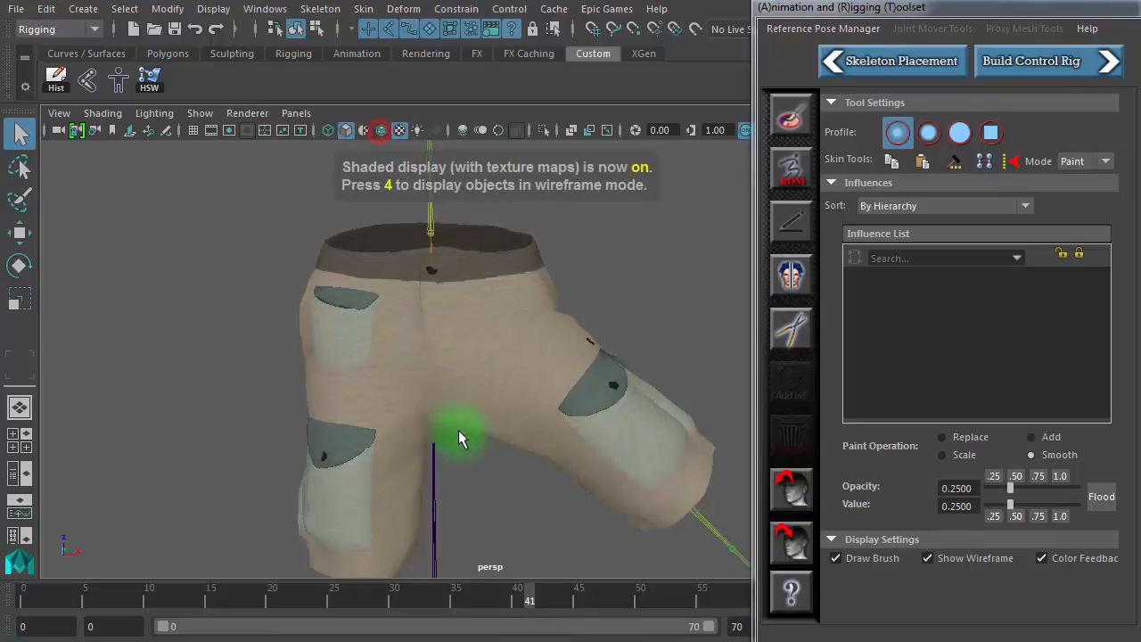
# Review the textured left hip from the side through the leg's motion, including frames 11, 18, 13 and 47
pyautogui.moveTo(267, 597); pyautogui.dragTo(161, 601)
pyautogui.keyDown('alt'); pyautogui.moveTo(541, 543); pyautogui.dragTo(400, 465); pyautogui.keyUp('alt')
pyautogui.keyDown('alt'); pyautogui.moveTo(397, 466); pyautogui.dragTo(568, 386, button='right'); pyautogui.keyUp('alt')
pyautogui.keyDown('alt'); pyautogui.moveTo(575, 376); pyautogui.dragTo(589, 363); pyautogui.keyUp('alt')
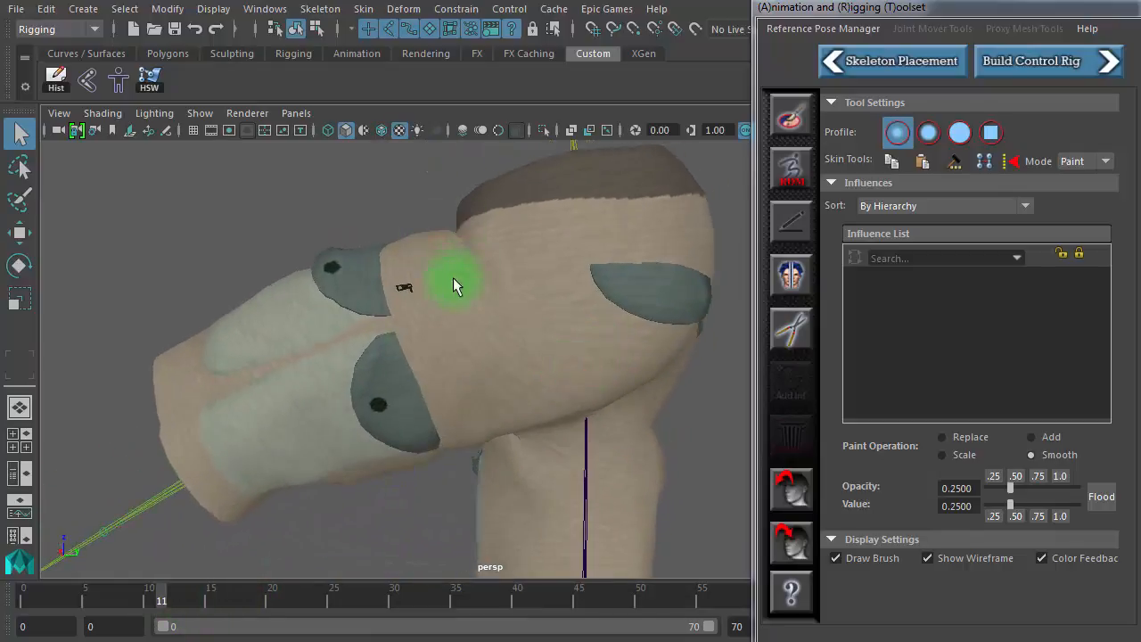
pyautogui.moveTo(152, 599); pyautogui.dragTo(110, 591)
pyautogui.moveTo(556, 446)
pyautogui.keyDown('alt'); pyautogui.mouseDown()
pyautogui.moveTo(512, 438)
pyautogui.moveTo(545, 438)
pyautogui.mouseUp(); pyautogui.keyUp('alt')
pyautogui.moveTo(126, 572); pyautogui.dragTo(249, 627)
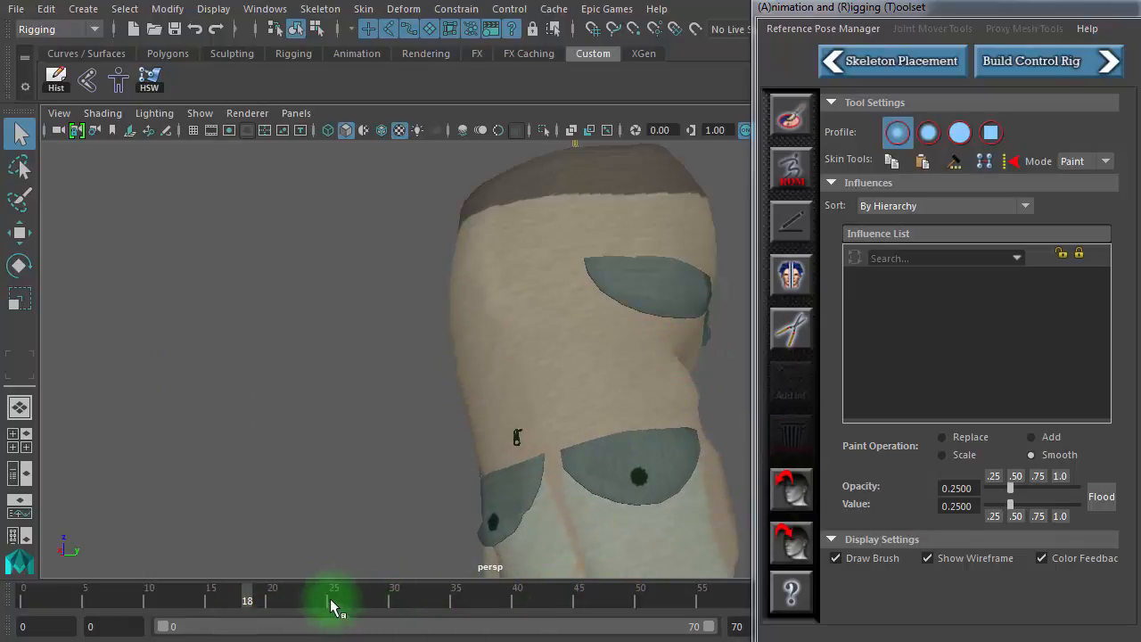
pyautogui.moveTo(331, 607); pyautogui.dragTo(189, 596)
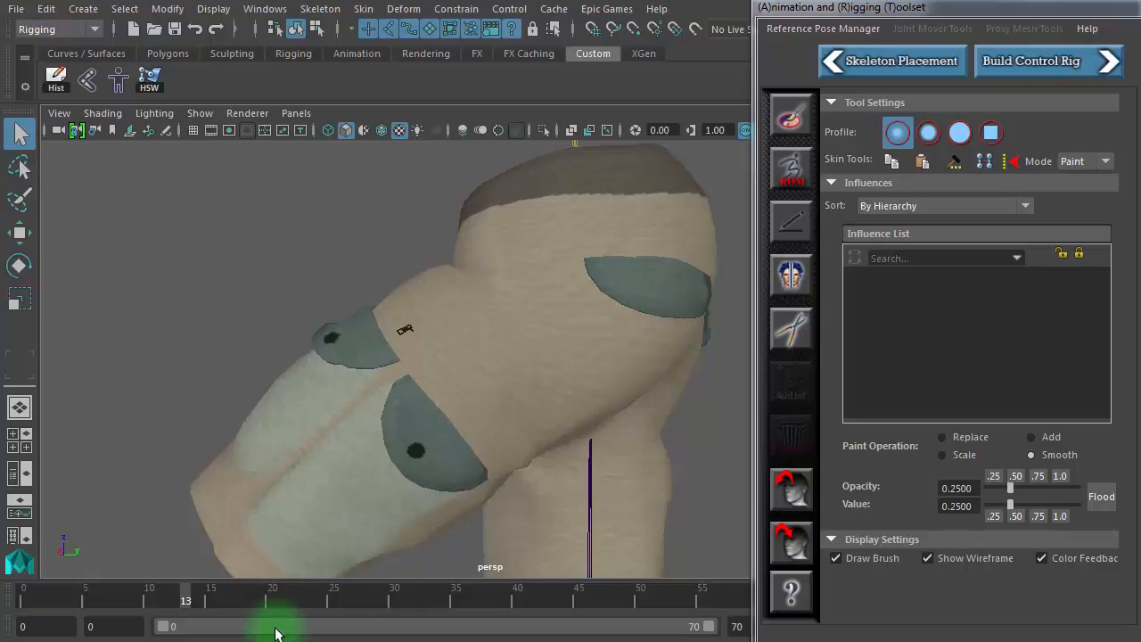
pyautogui.moveTo(187, 601); pyautogui.dragTo(606, 639)
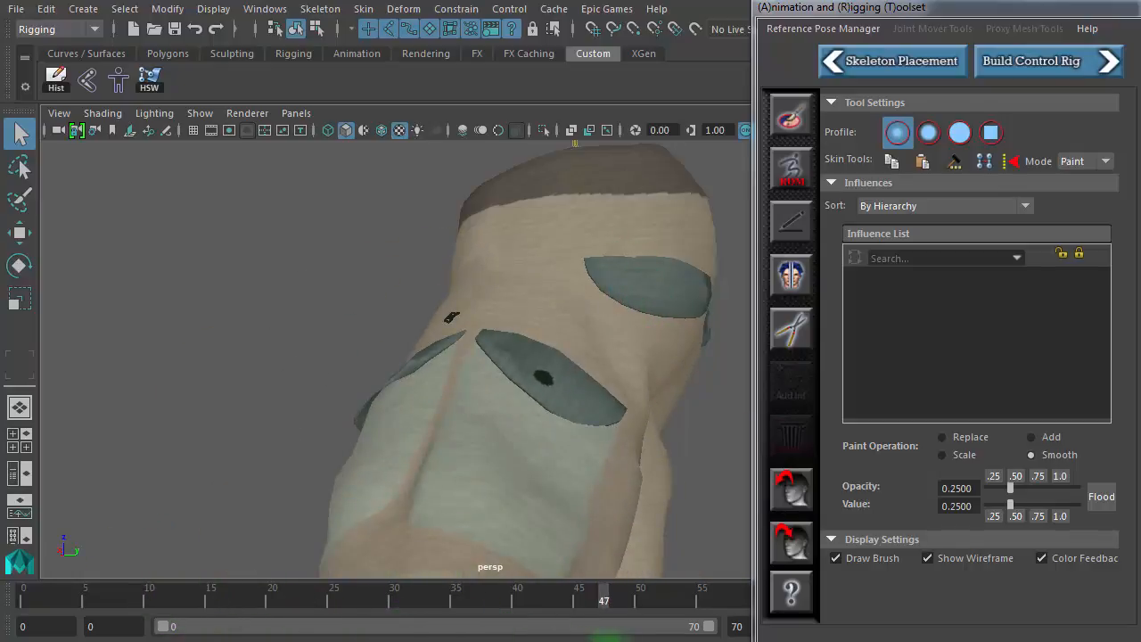
# Review the textured hip and crotch from the back at frame 46 and from the front at frames 41 and 31
pyautogui.keyDown('alt'); pyautogui.moveTo(512, 472); pyautogui.dragTo(336, 460); pyautogui.keyUp('alt')
pyautogui.moveTo(381, 601); pyautogui.dragTo(591, 613)
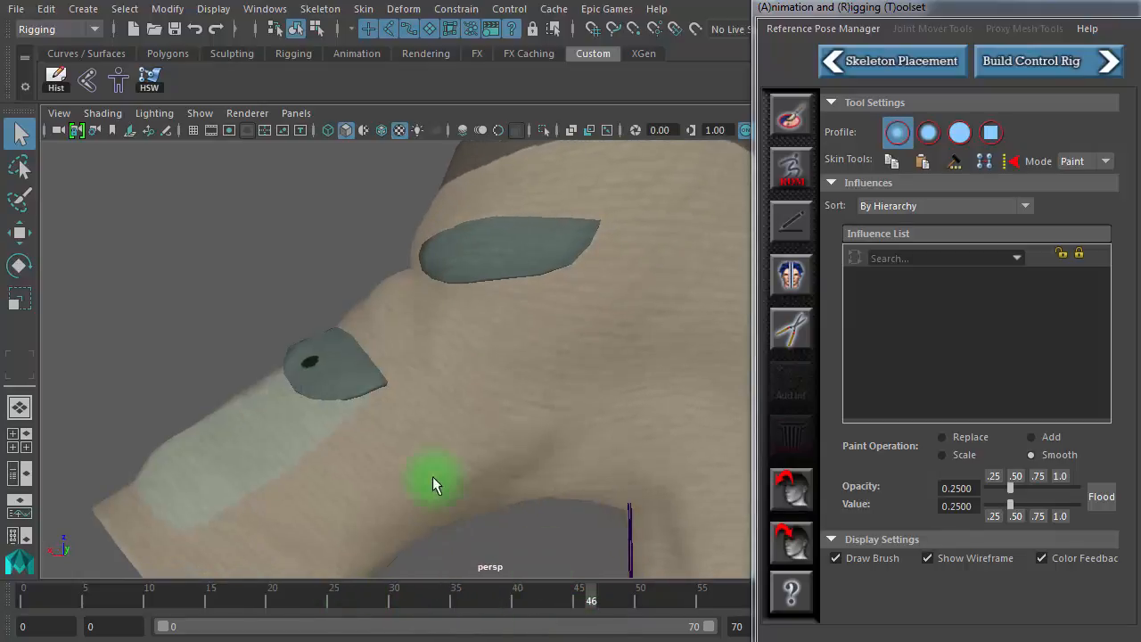
pyautogui.keyDown('alt'); pyautogui.moveTo(433, 479); pyautogui.dragTo(747, 439); pyautogui.keyUp('alt')
pyautogui.keyDown('alt'); pyautogui.moveTo(472, 450); pyautogui.dragTo(473, 419); pyautogui.keyUp('alt')
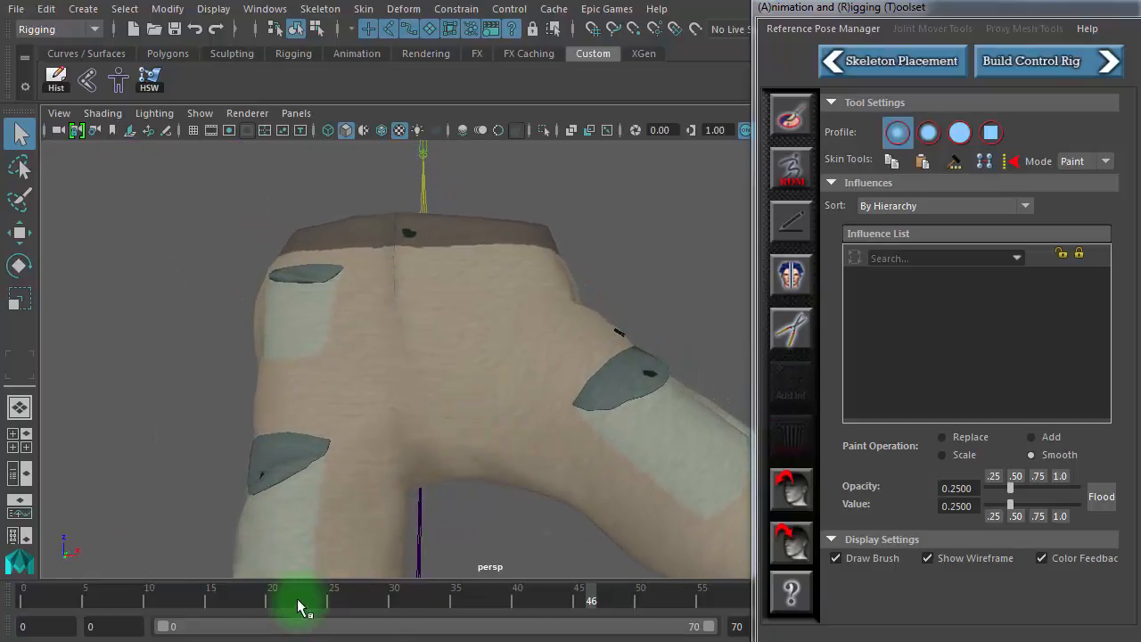
pyautogui.moveTo(300, 606); pyautogui.dragTo(532, 638)
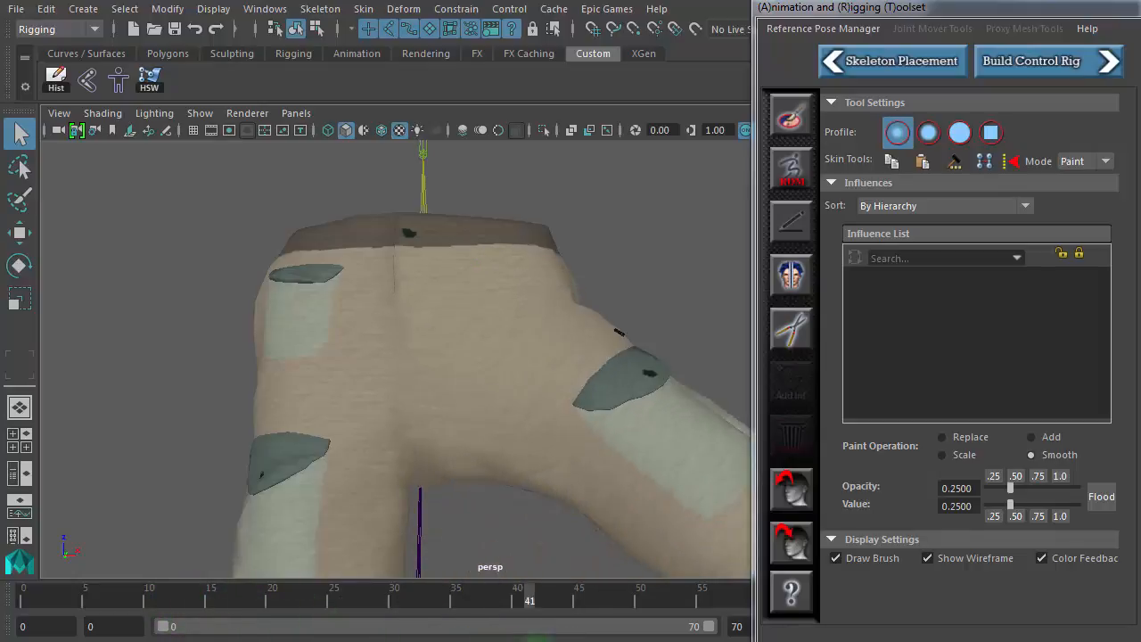
pyautogui.moveTo(457, 637); pyautogui.dragTo(404, 635)
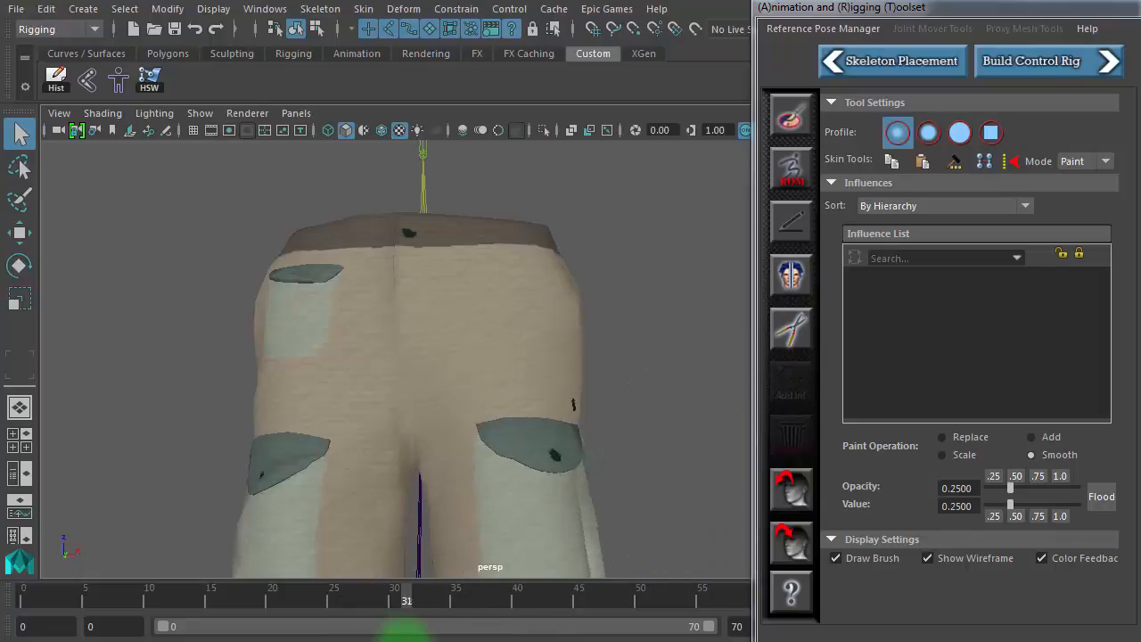